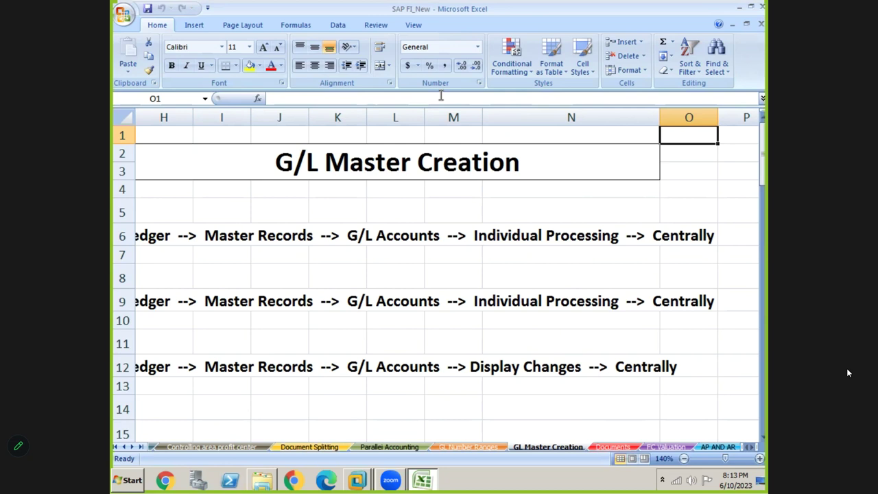
# Enter "Comm paid A/c Dr" in R5 and "To Comm Payable" in R6 of the GL Master Creation sheet
pyautogui.click(461, 260)
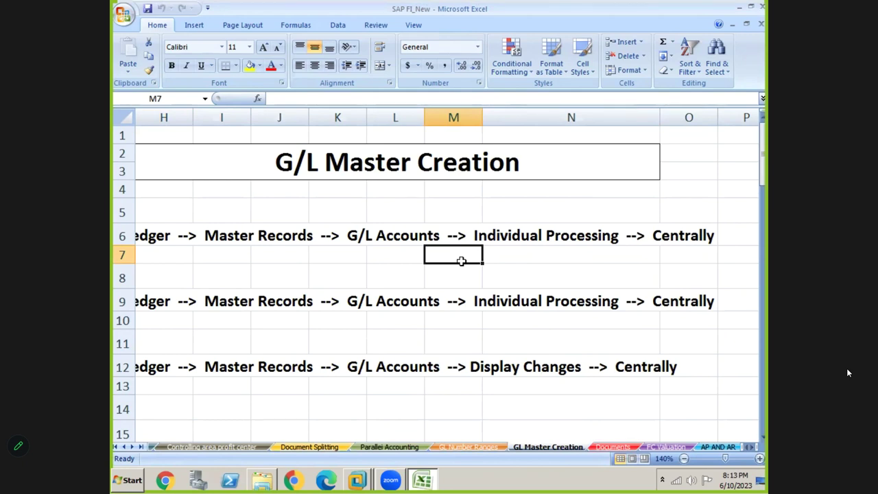
pyautogui.click(558, 291)
pyautogui.press('Right')
pyautogui.press('Right')
pyautogui.press('Right')
pyautogui.press('Right')
pyautogui.press('Right')
pyautogui.press('Right')
pyautogui.press('Right')
pyautogui.press('Right')
pyautogui.press('Right')
pyautogui.press('Right')
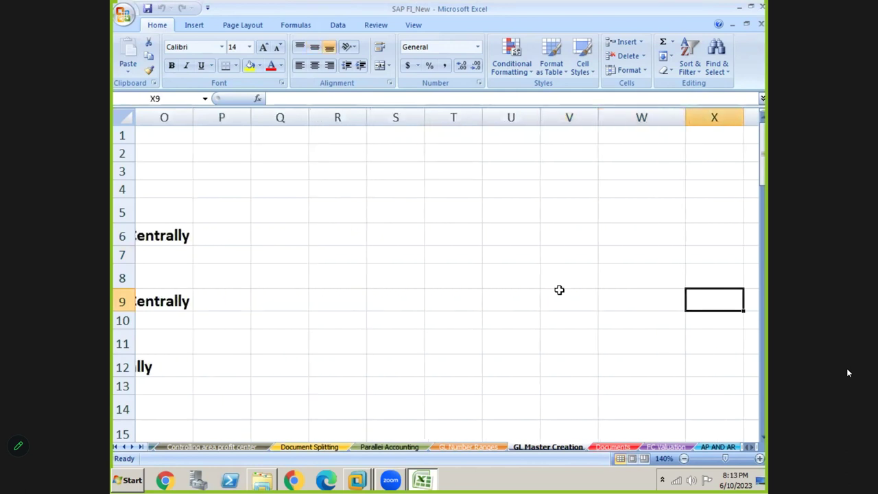
pyautogui.click(347, 213)
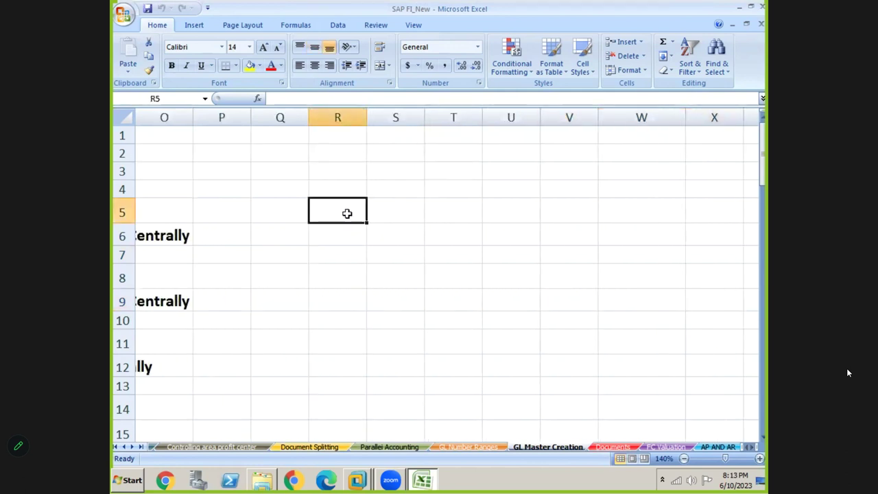
pyautogui.write('Comm paid A/c Dr')
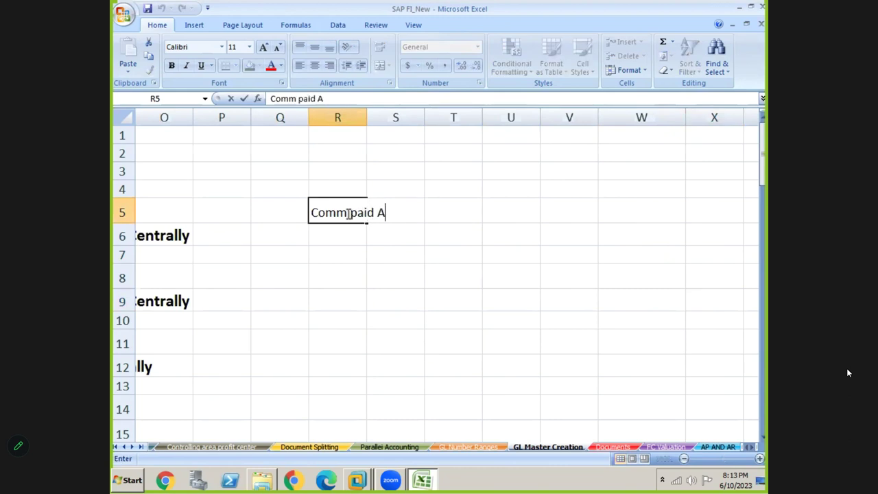
pyautogui.press('Return')
pyautogui.write('To Comm Payable')
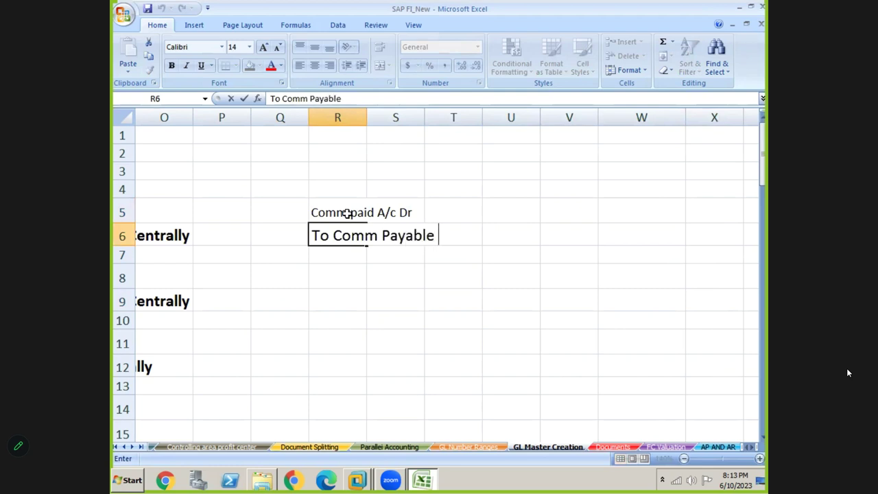
# Enter the amount 100000 in U5 and U6 for both lines of the commission accrual entry
pyautogui.press('Up')
pyautogui.press('Right')
pyautogui.press('Right')
pyautogui.press('Right')
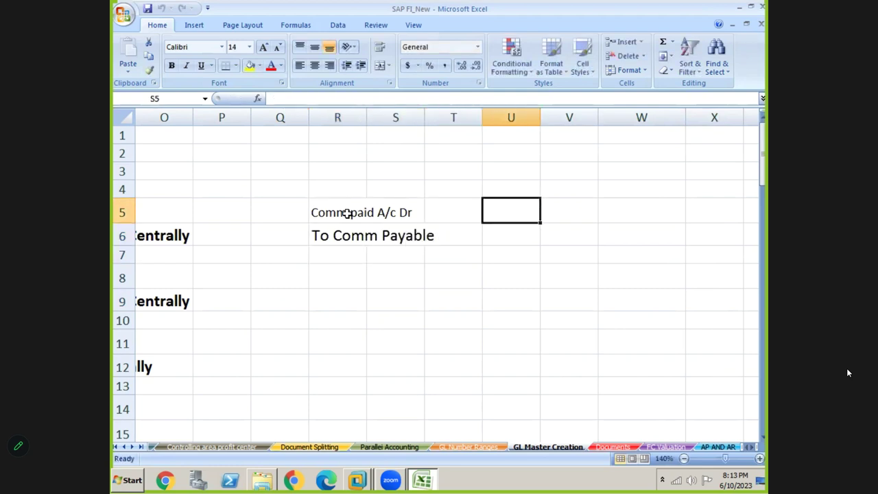
pyautogui.write('100000')
pyautogui.press('Return')
pyautogui.write('100000')
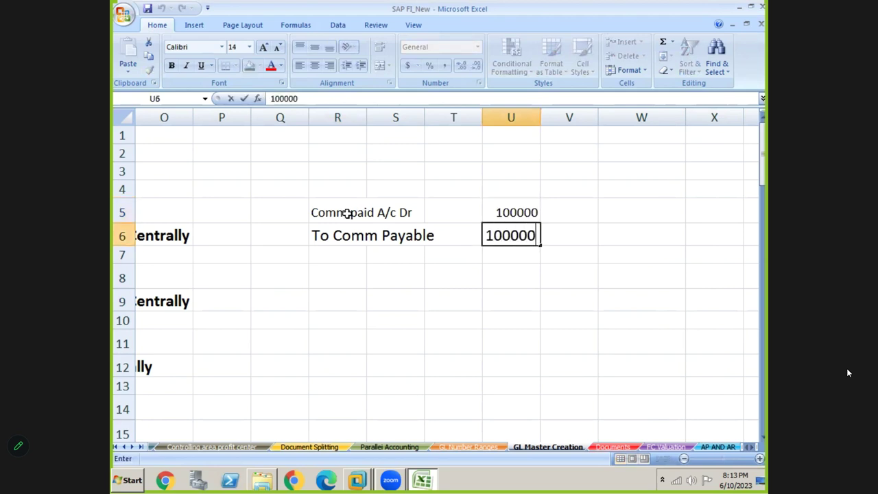
pyautogui.press('Return')
# Copy the formatting of R5 onto the whole first journal entry, R5:U6, with Format Painter
pyautogui.click(339, 206)
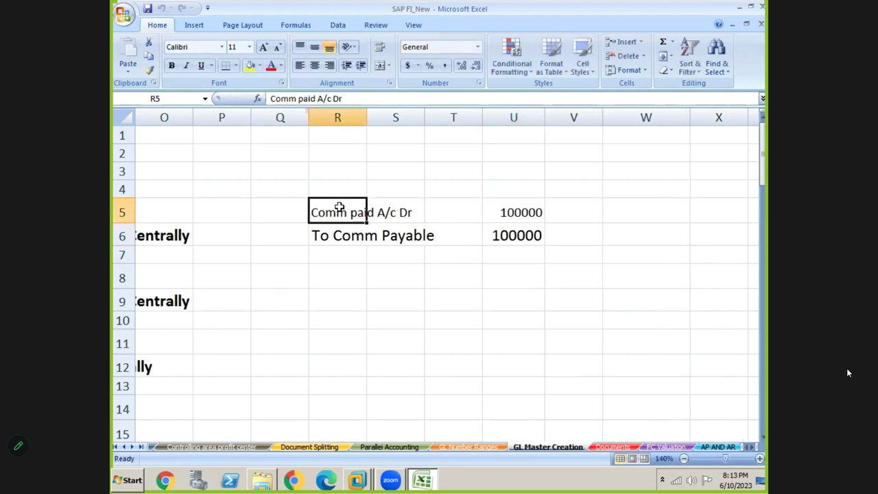
pyautogui.click(152, 74)
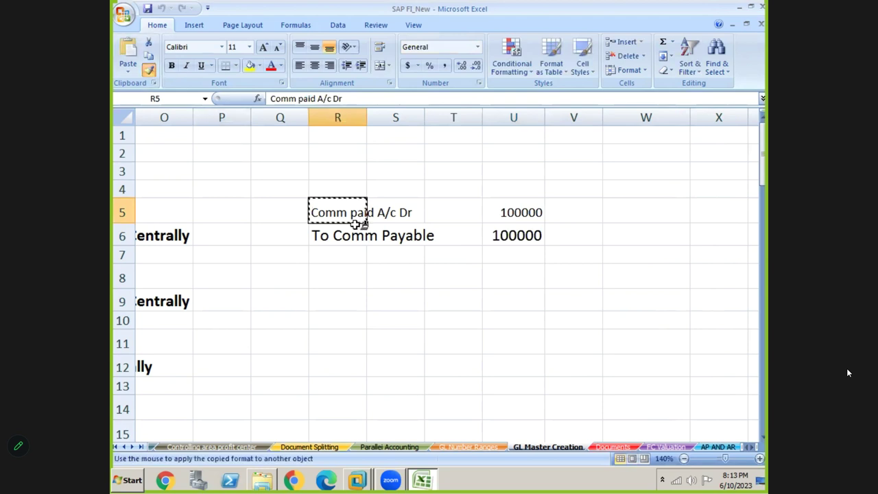
pyautogui.moveTo(336, 207); pyautogui.dragTo(507, 230)
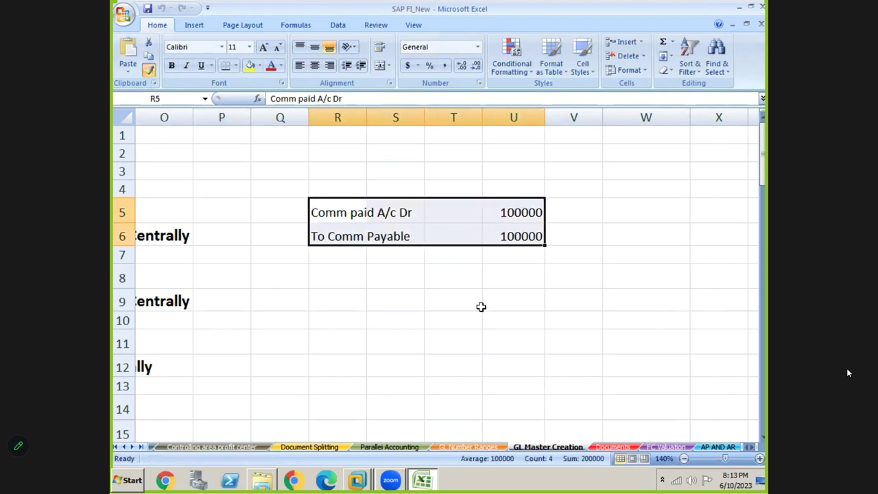
pyautogui.click(479, 306)
# Enter the payment entry's lines "comm Payable A/c Dr" in R9 and "To Cash" in R10
pyautogui.click(350, 307)
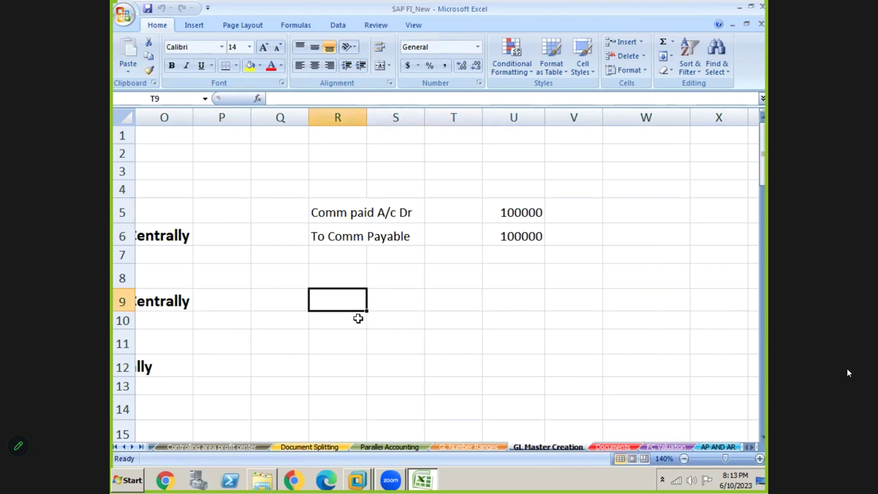
pyautogui.click(357, 320)
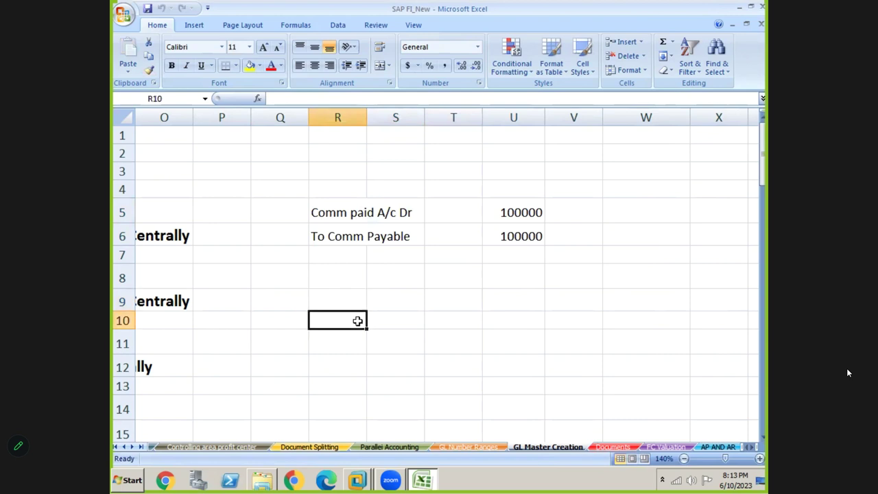
pyautogui.press('Down')
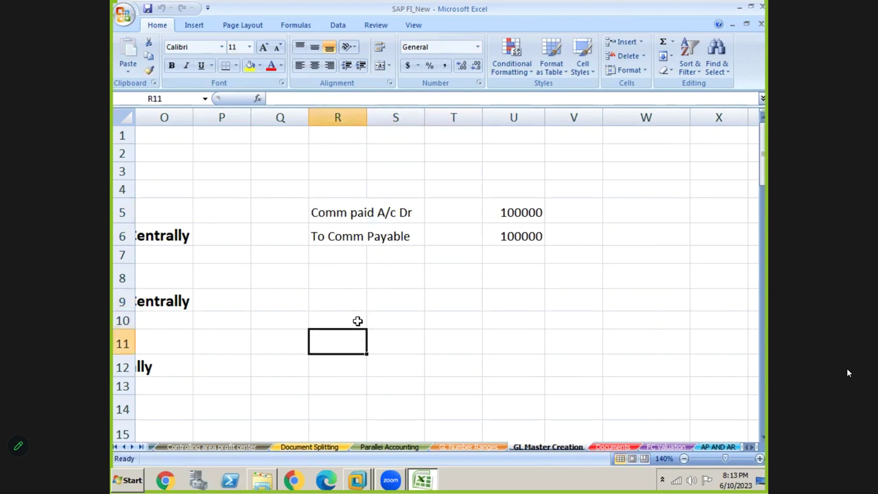
pyautogui.press('Up')
pyautogui.press('Up')
pyautogui.write('co')
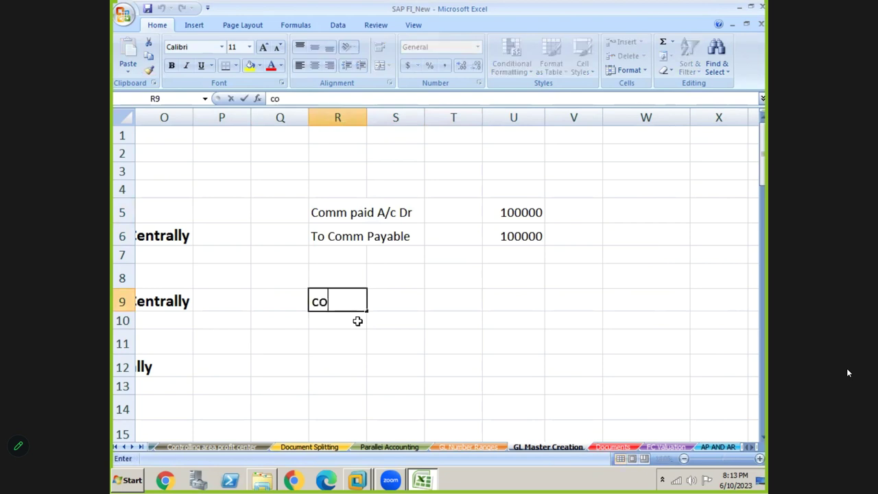
pyautogui.write('mm Payable A/c Dr')
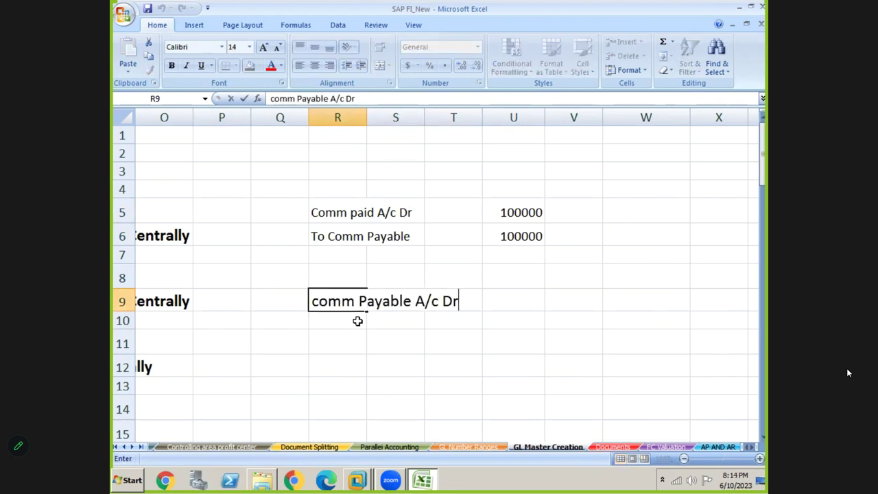
pyautogui.press('Return')
pyautogui.write('To Cash')
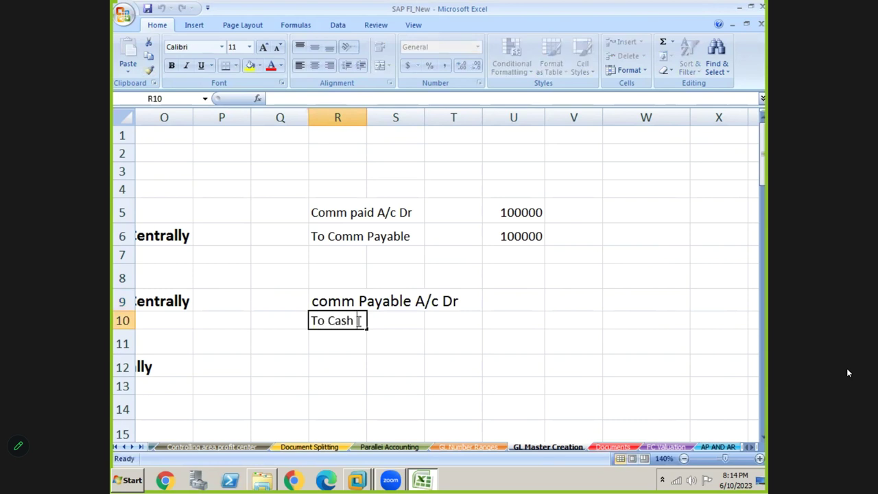
pyautogui.press('Return')
# Enter the amount 100000 in U9 and U10 for both lines of the payment entry
pyautogui.press('Up')
pyautogui.press('Right')
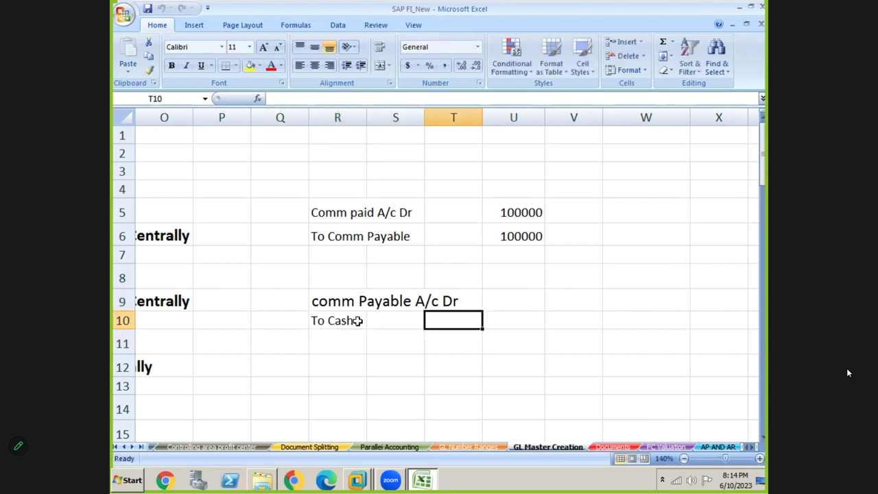
pyautogui.press('Up')
pyautogui.press('Right')
pyautogui.press('Right')
pyautogui.write('100000')
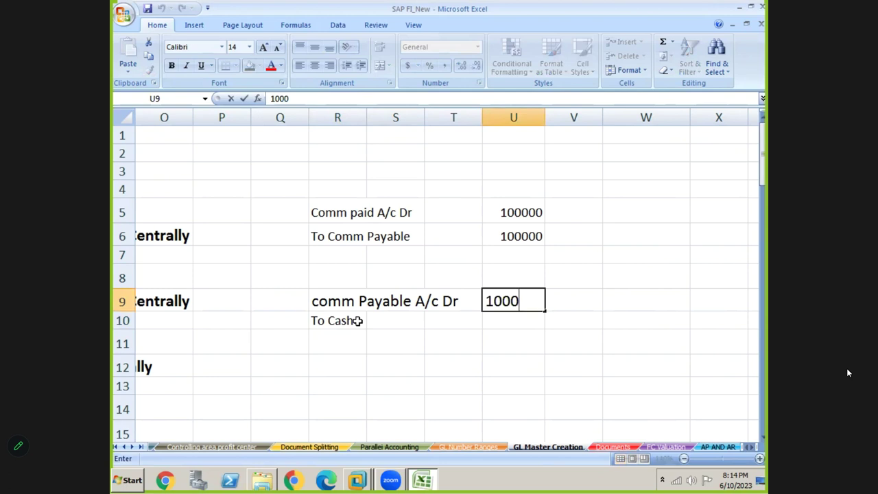
pyautogui.press('Return')
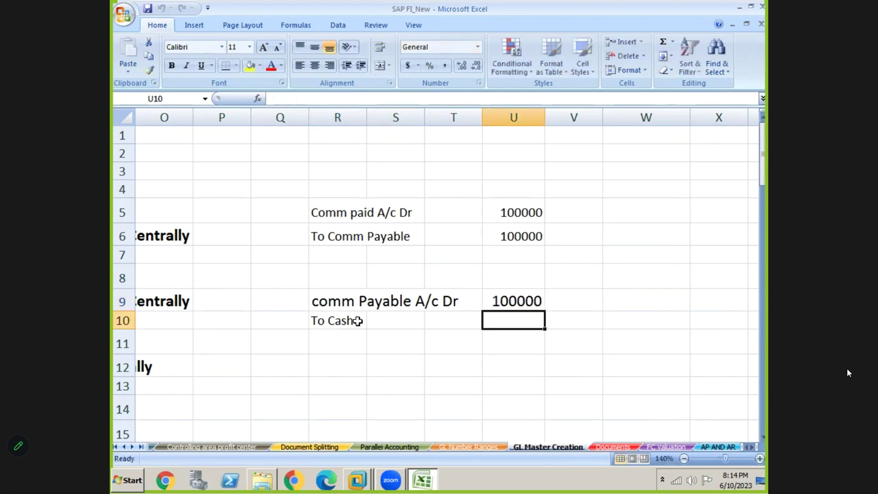
pyautogui.write('100000')
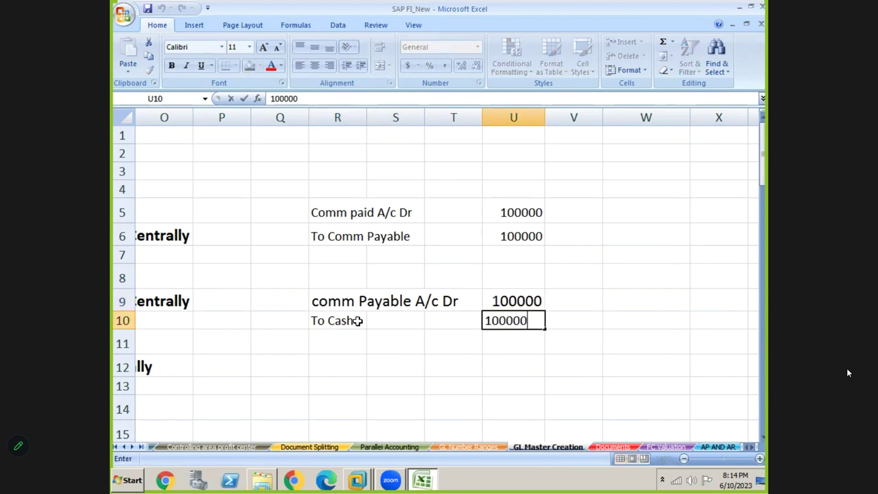
pyautogui.press('Return')
# Copy the formatting of R9 onto the whole payment entry, R9:U10, with Format Painter
pyautogui.click(324, 304)
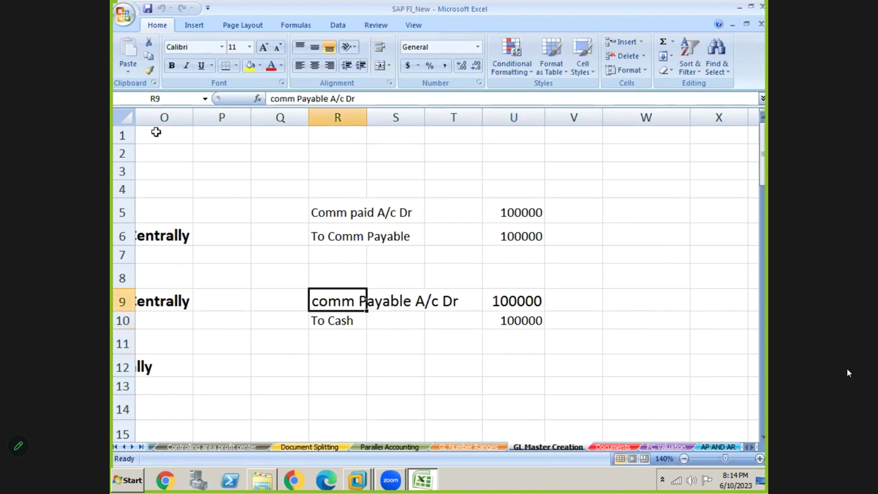
pyautogui.click(148, 69)
pyautogui.moveTo(326, 304); pyautogui.dragTo(505, 310)
pyautogui.click(439, 344)
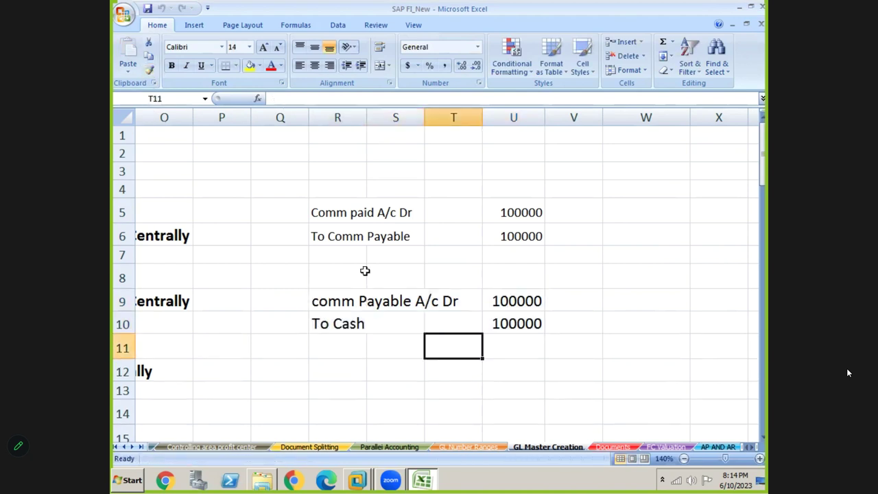
# Highlight both commission payable lines, R6:U6 and R9:U9, with yellow fill
pyautogui.click(328, 240)
pyautogui.hotkey('shift', 'Right')
pyautogui.hotkey('shift', 'Right')
pyautogui.hotkey('shift', 'Right')
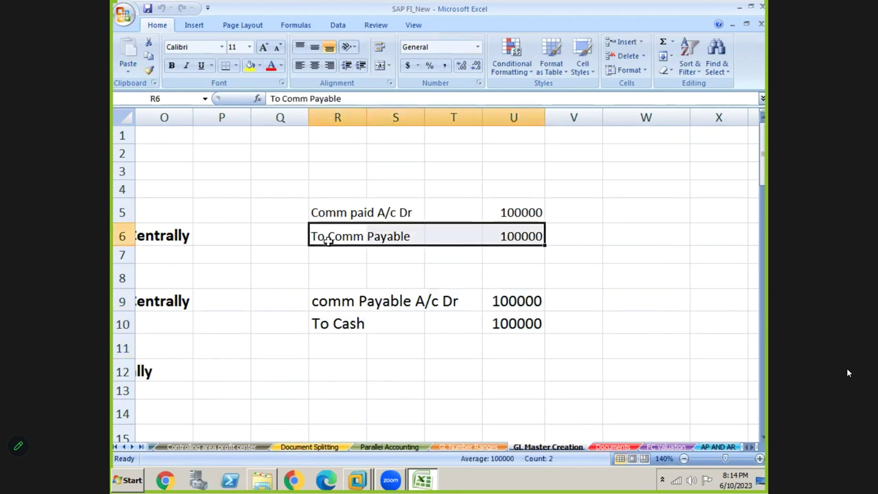
pyautogui.click(250, 66)
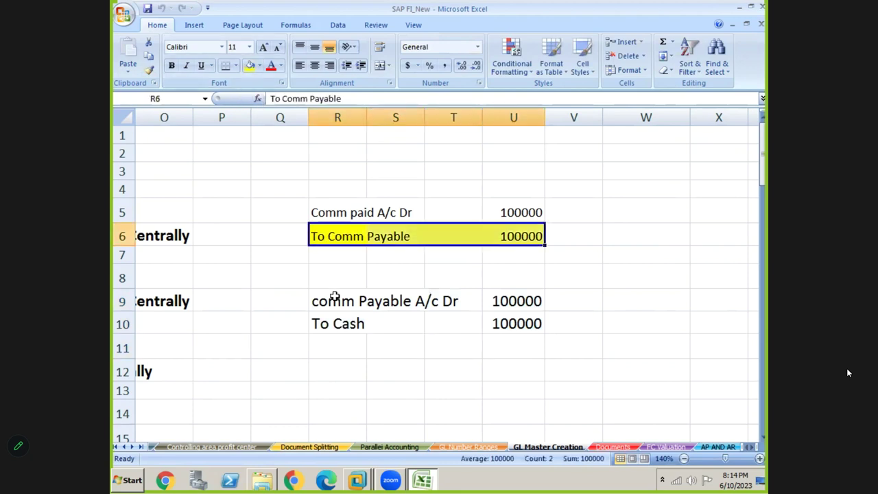
pyautogui.click(325, 302)
pyautogui.hotkey('shift', 'Right')
pyautogui.hotkey('shift', 'Right')
pyautogui.hotkey('shift', 'Right')
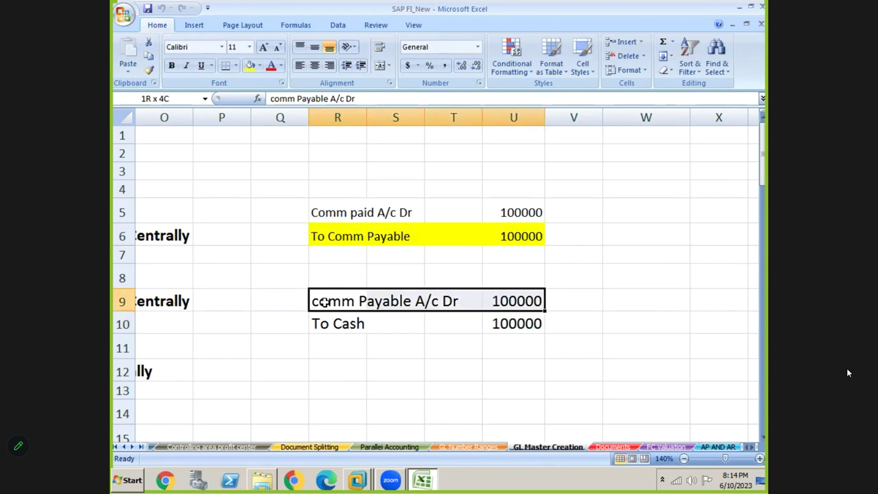
pyautogui.click(251, 66)
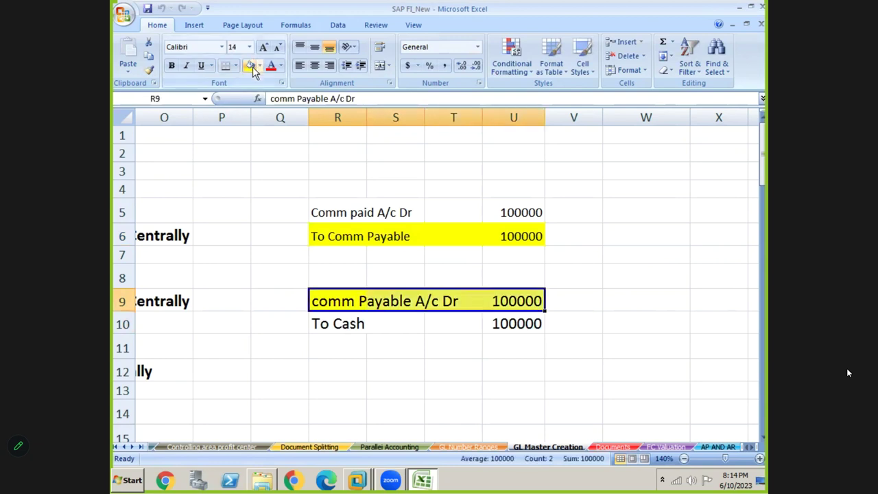
pyautogui.click(357, 234)
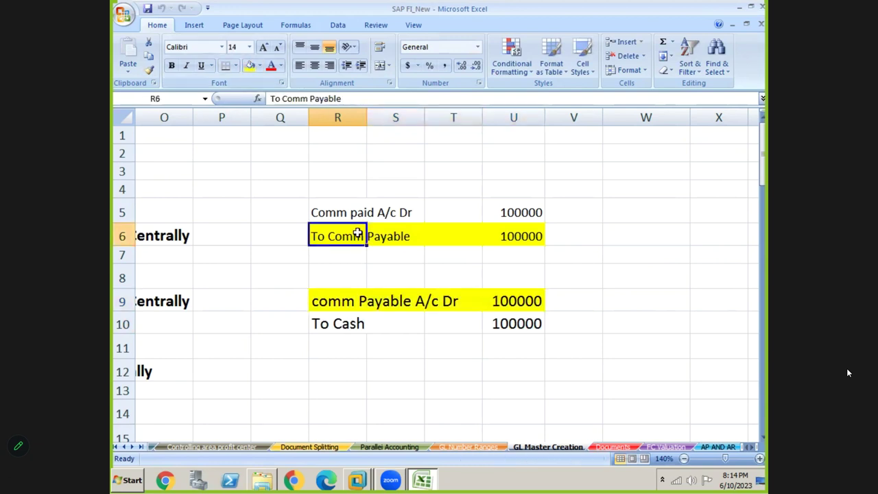
pyautogui.click(361, 295)
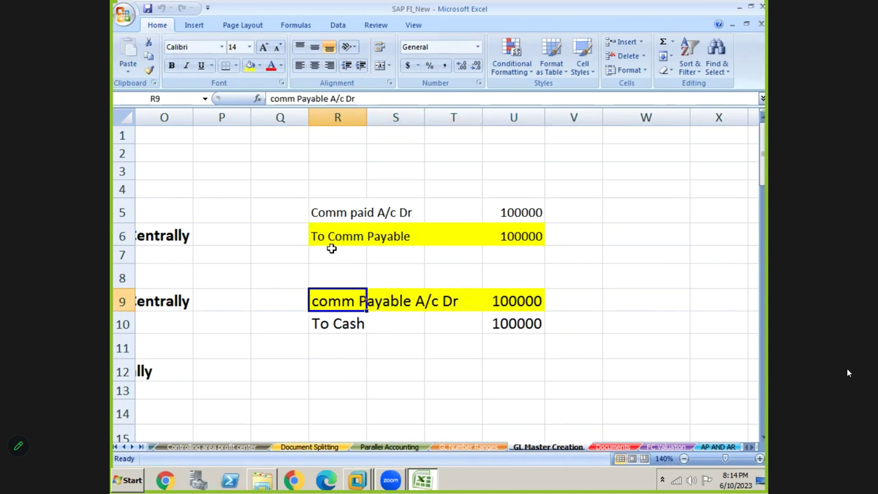
pyautogui.click(356, 209)
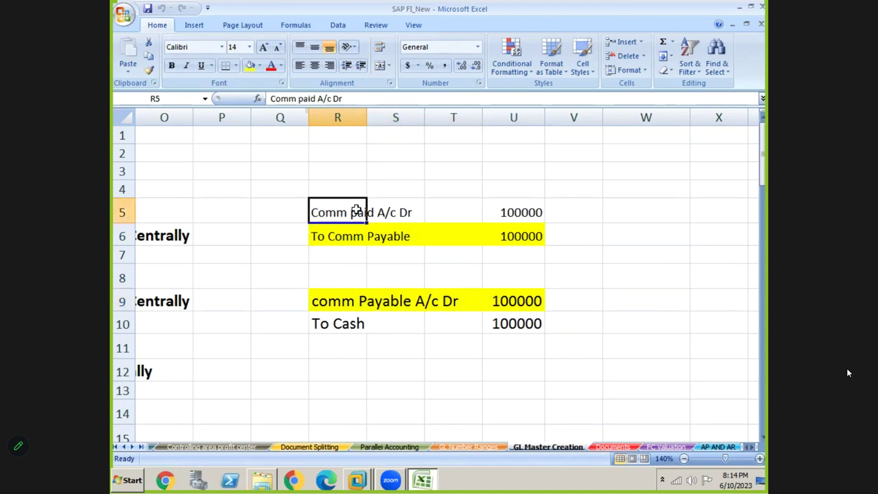
pyautogui.click(348, 322)
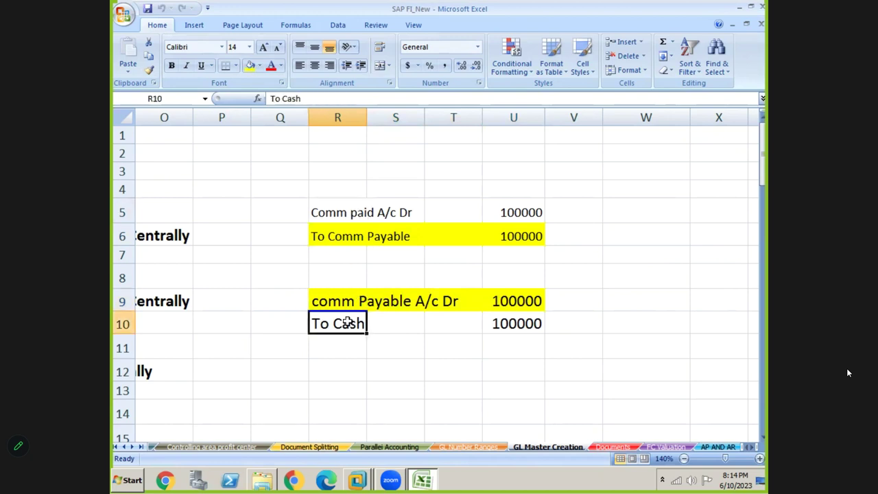
# Clear the fill colour from the range R6:U9
pyautogui.click(335, 240)
pyautogui.hotkey('shift', 'Right')
pyautogui.hotkey('shift', 'Right')
pyautogui.hotkey('shift', 'Right')
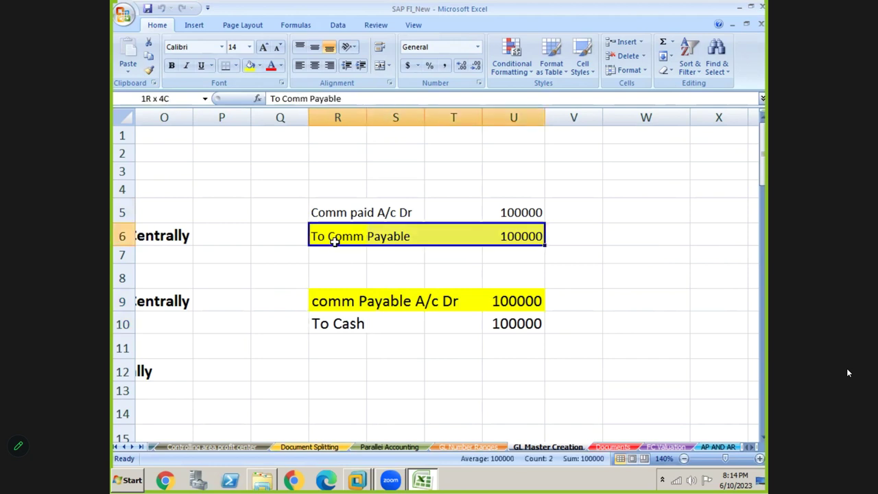
pyautogui.hotkey('shift', 'Down')
pyautogui.hotkey('shift', 'Down')
pyautogui.hotkey('shift', 'Down')
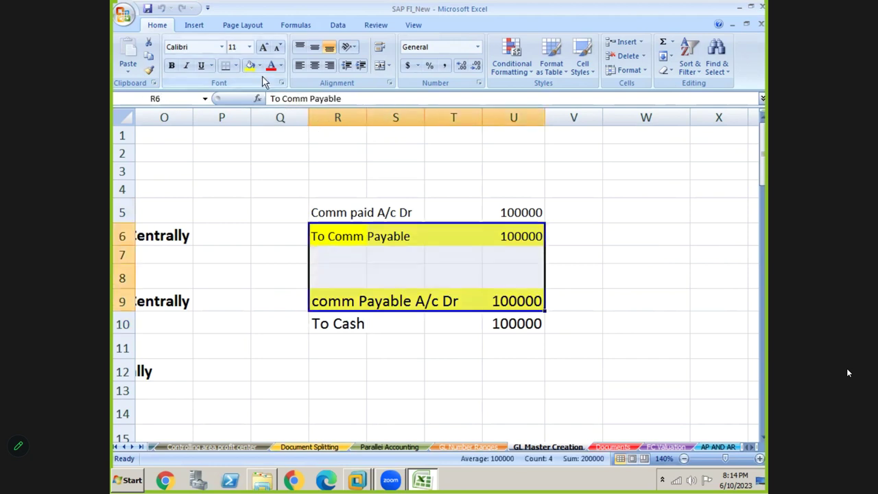
pyautogui.click(260, 66)
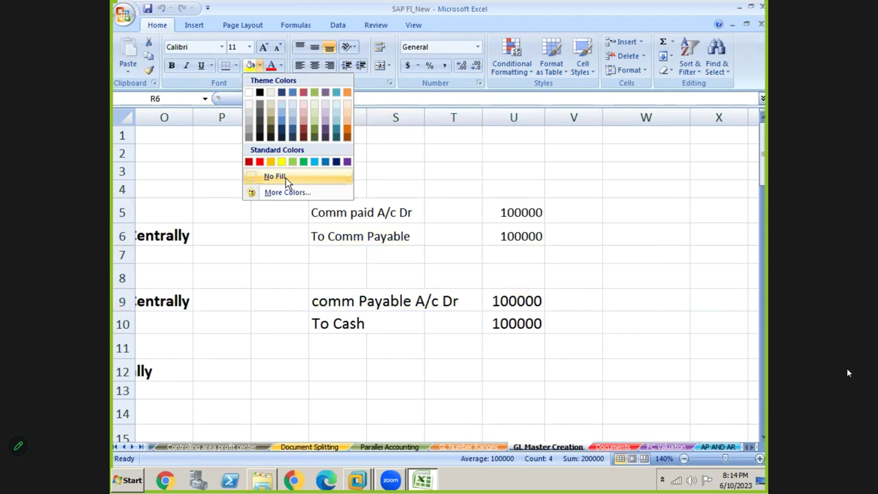
pyautogui.click(275, 177)
pyautogui.click(346, 264)
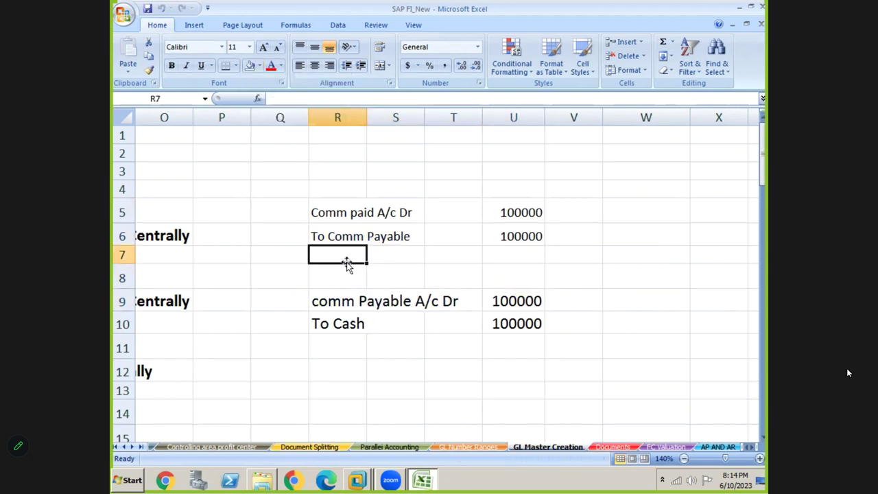
pyautogui.press('Down')
pyautogui.press('Down')
pyautogui.press('Down')
pyautogui.press('Down')
pyautogui.press('Down')
pyautogui.press('Down')
pyautogui.press('Down')
pyautogui.press('Down')
pyautogui.press('Down')
pyautogui.press('Down')
pyautogui.press('Down')
pyautogui.press('Down')
pyautogui.press('Down')
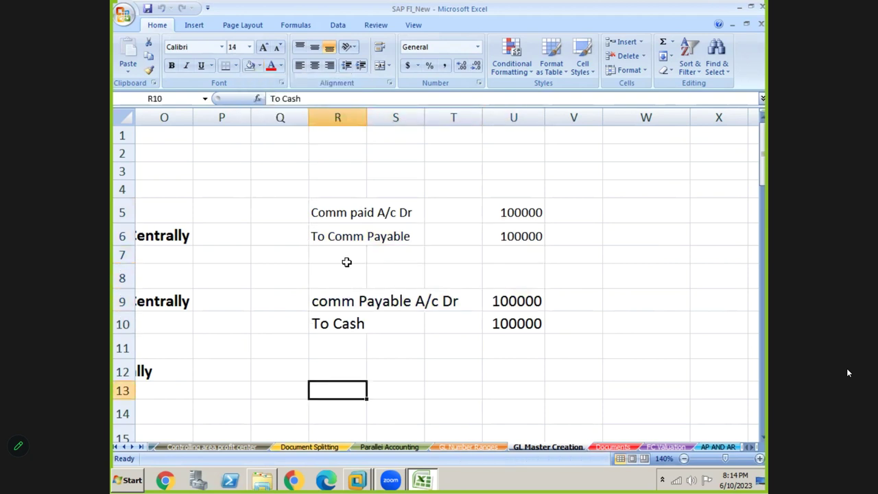
pyautogui.press('Up')
pyautogui.press('Up')
pyautogui.press('Up')
pyautogui.press('Up')
pyautogui.press('Up')
pyautogui.press('Up')
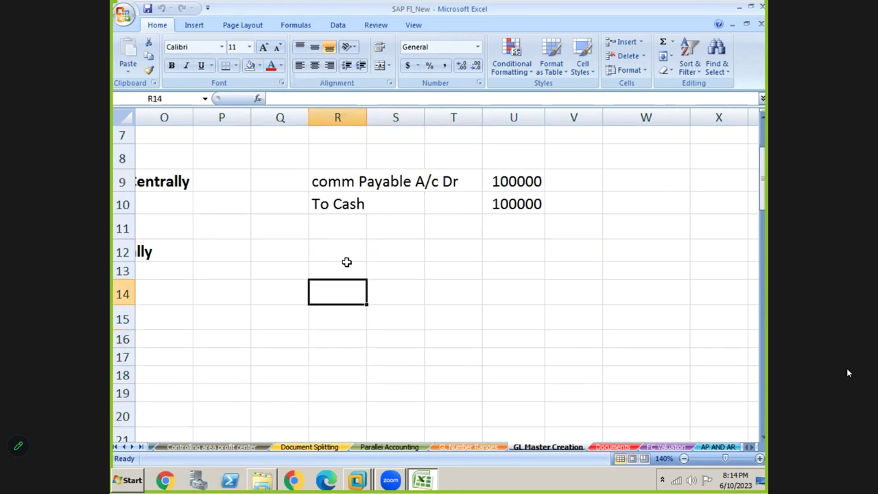
pyautogui.press('Up')
pyautogui.press('Up')
pyautogui.press('Up')
pyautogui.press('Up')
pyautogui.press('Up')
pyautogui.press('Up')
pyautogui.press('Up')
pyautogui.press('Up')
pyautogui.press('Up')
pyautogui.press('Up')
pyautogui.press('Up')
pyautogui.press('Up')
pyautogui.press('Up')
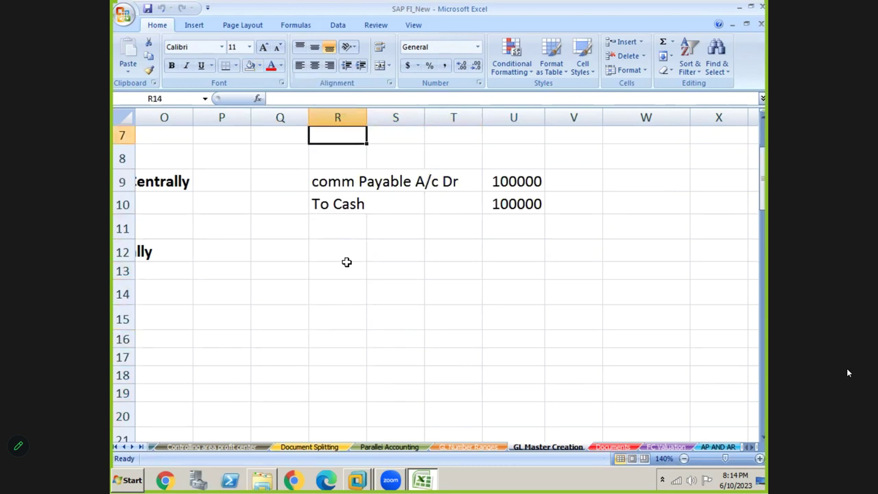
# Put a thick box border around both commission payable journal entries, R5:U10
pyautogui.click(334, 204)
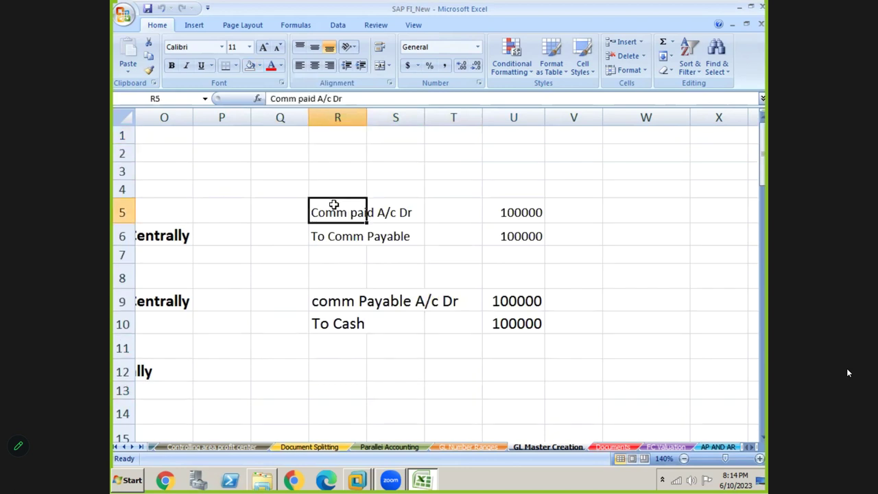
pyautogui.moveTo(334, 204); pyautogui.dragTo(521, 323)
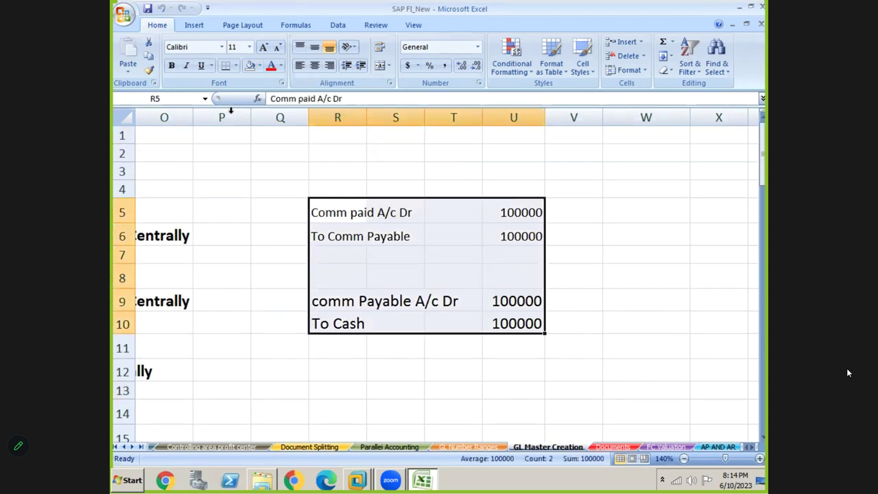
pyautogui.click(237, 68)
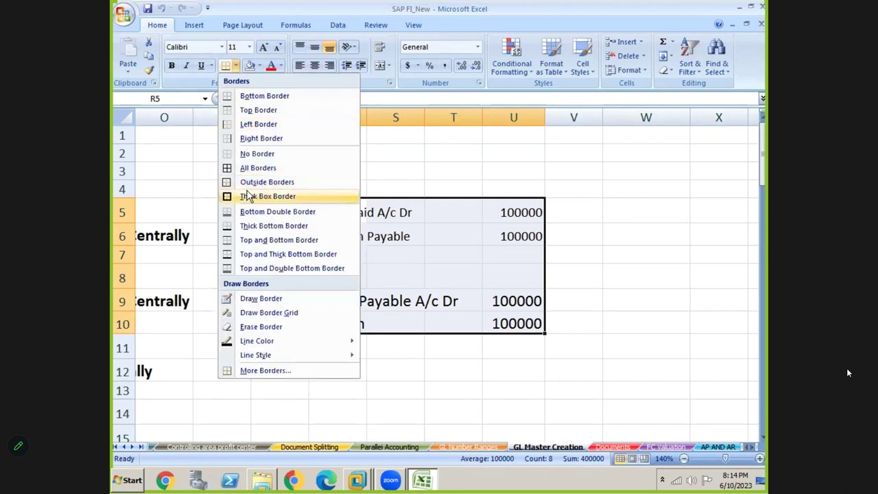
pyautogui.click(248, 196)
pyautogui.click(245, 248)
# Enter the commission income accrual lines "Comm Receivable A/c Dr" in R14 and "To Comm Received" in R15
pyautogui.press('Down')
pyautogui.press('Down')
pyautogui.press('Down')
pyautogui.press('Down')
pyautogui.press('Down')
pyautogui.press('Down')
pyautogui.press('Down')
pyautogui.press('Down')
pyautogui.press('Down')
pyautogui.press('Down')
pyautogui.press('Down')
pyautogui.press('Down')
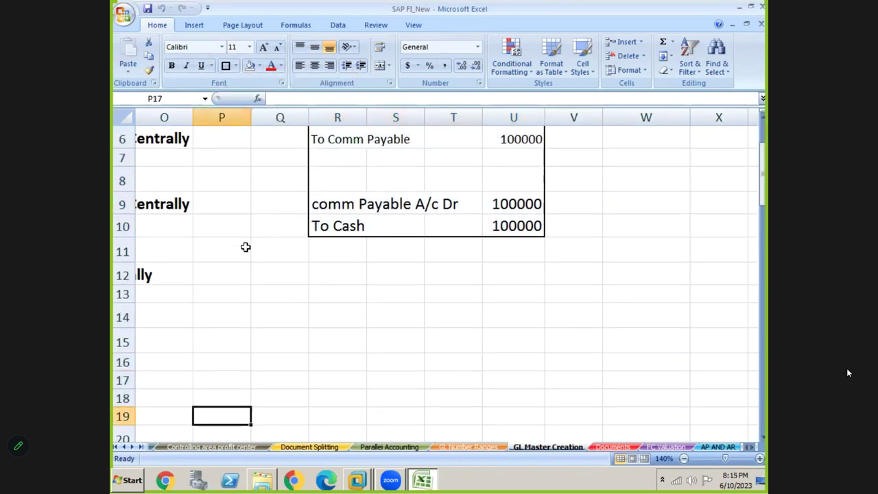
pyautogui.press('Down')
pyautogui.press('Down')
pyautogui.click(351, 278)
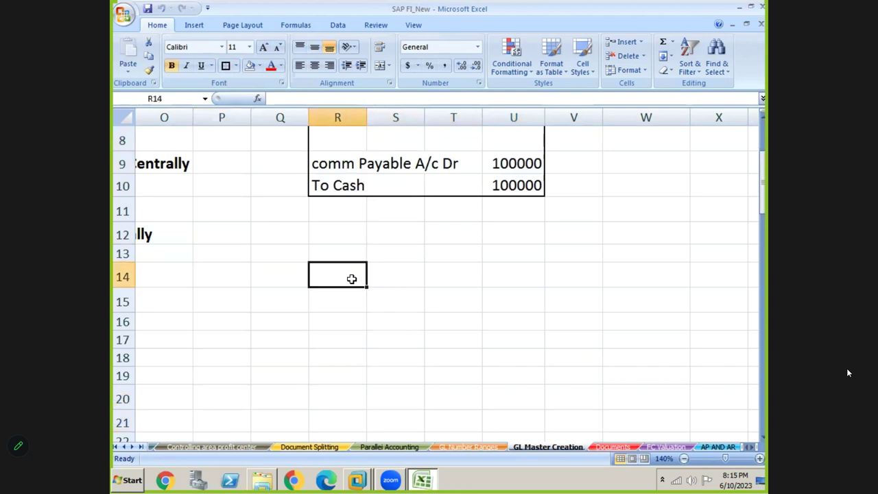
pyautogui.write('Comm Receive')
pyautogui.press('BackSpace')
pyautogui.press('BackSpace')
pyautogui.write('vable A/c Dr')
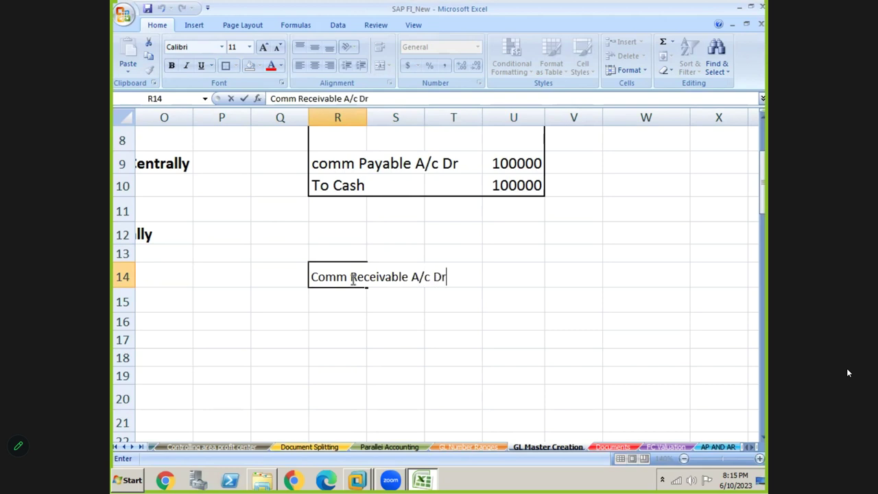
pyautogui.press('Return')
pyautogui.write('To Comm Received')
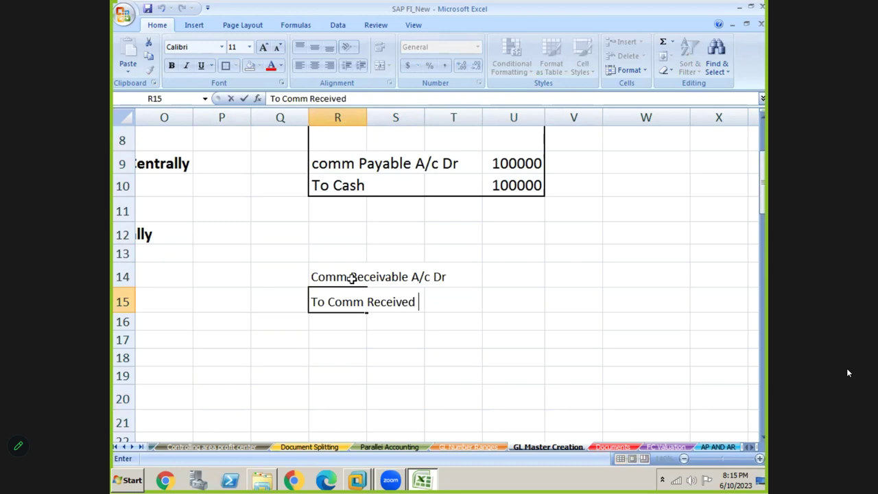
pyautogui.press('Return')
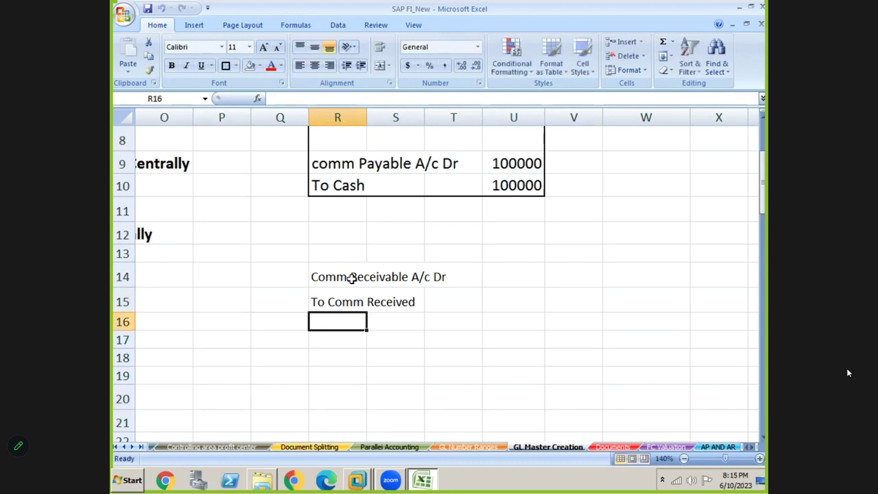
# Enter the amount 100000 in U14 and U15 for both lines of the commission receivable entry
pyautogui.press('Up')
pyautogui.press('Up')
pyautogui.press('Right')
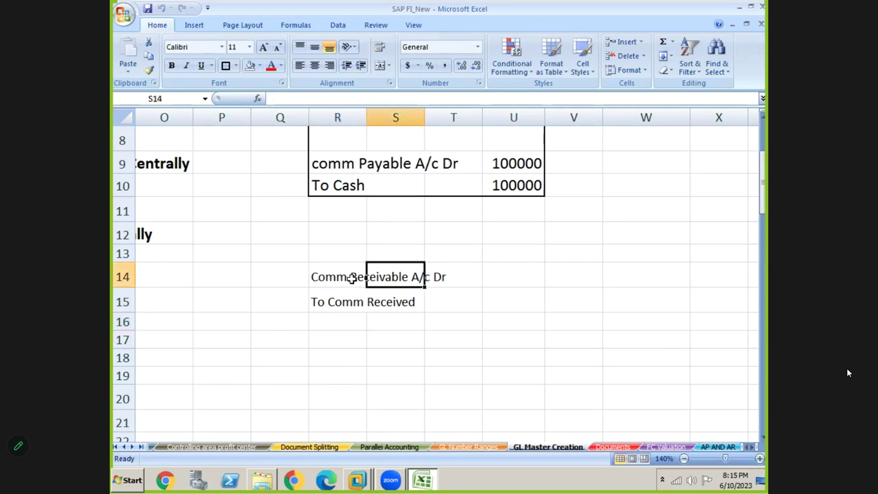
pyautogui.press('Right')
pyautogui.press('Right')
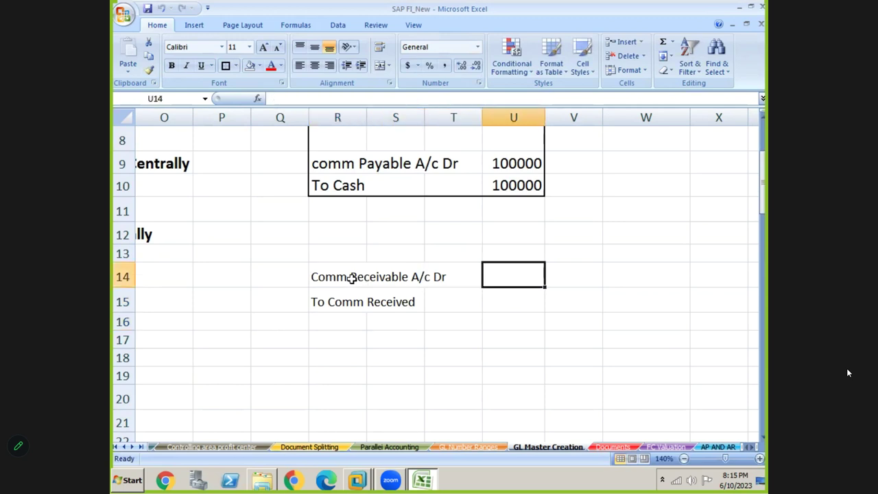
pyautogui.write('20')
pyautogui.press('BackSpace')
pyautogui.press('BackSpace')
pyautogui.write('100000')
pyautogui.press('Return')
pyautogui.write('10000')
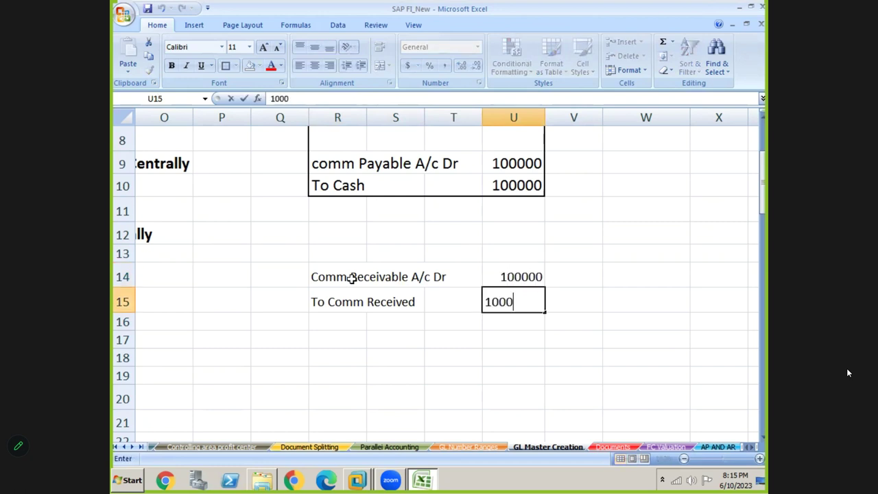
pyautogui.write('0')
pyautogui.press('Return')
# Enter the receipt entry lines "Cash A/c Dr" in R18 and "To Comm Receivable" in R19
pyautogui.press('Left')
pyautogui.press('Left')
pyautogui.press('Left')
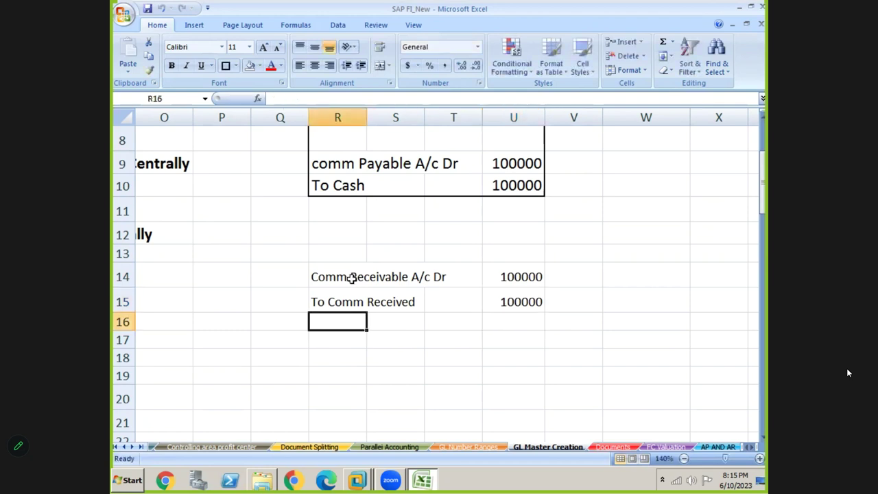
pyautogui.press('Down')
pyautogui.press('Down')
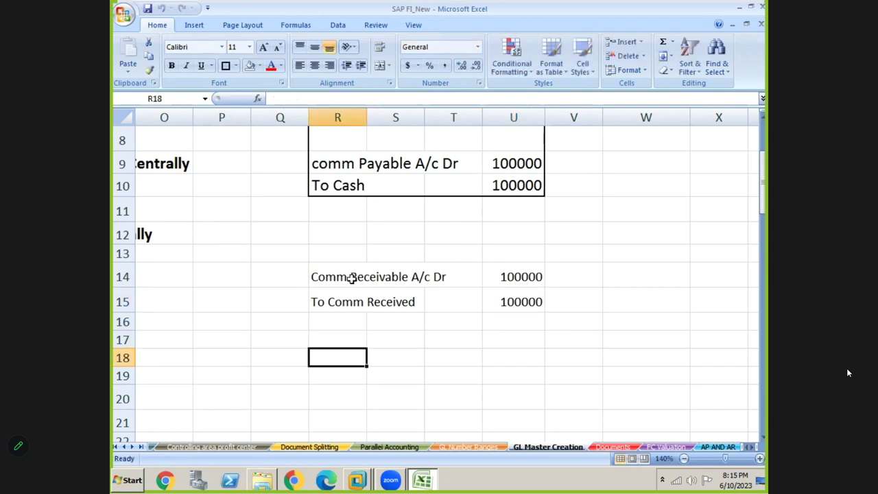
pyautogui.write('Ca')
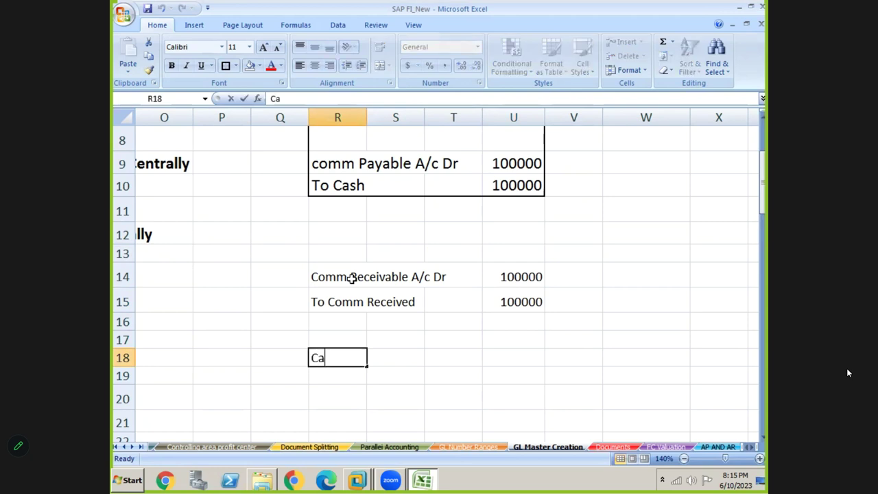
pyautogui.write('sh A/c Dr')
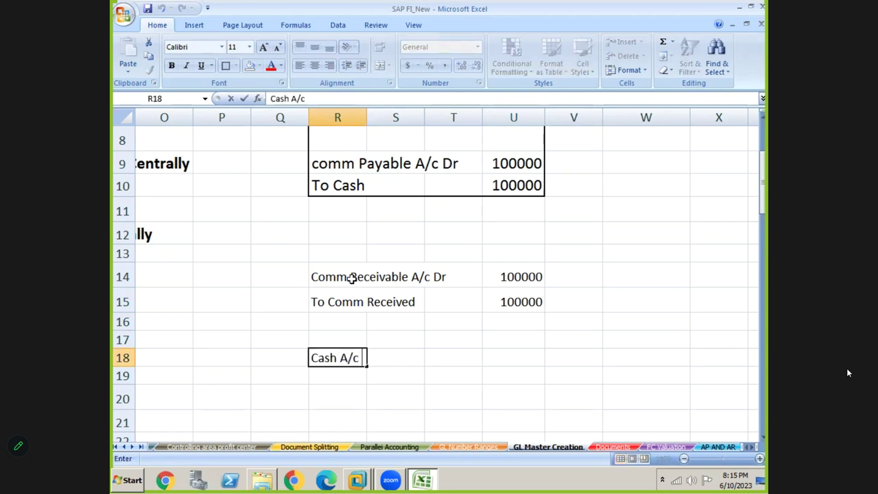
pyautogui.press('Return')
pyautogui.write('Tio')
pyautogui.press('BackSpace')
pyautogui.press('BackSpace')
pyautogui.write('o Comm Received')
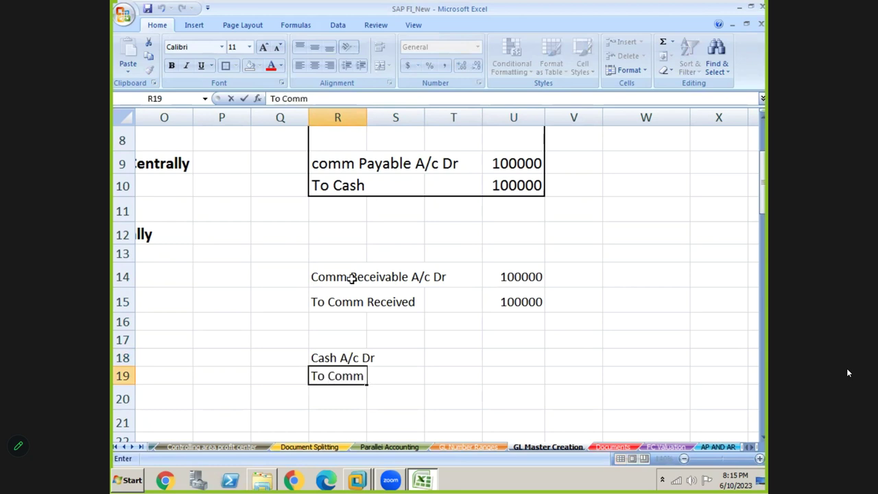
pyautogui.press('BackSpace')
pyautogui.press('BackSpace')
pyautogui.press('BackSpace')
pyautogui.press('BackSpace')
pyautogui.write('vable')
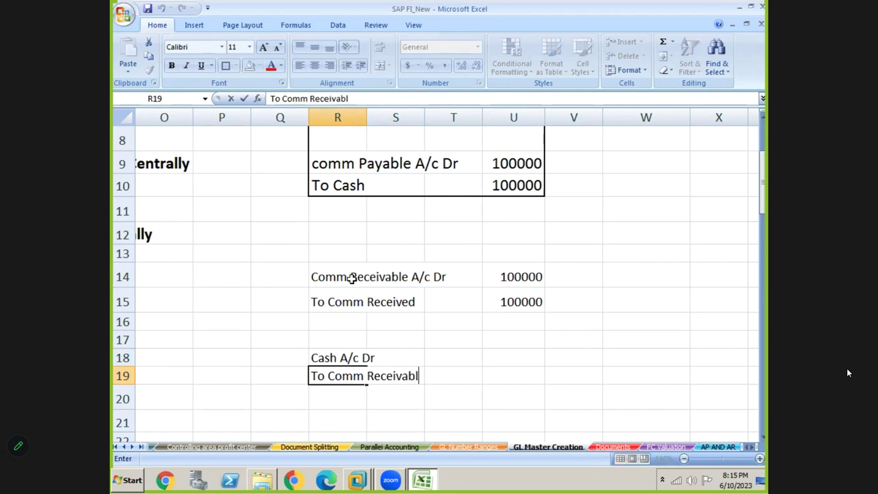
pyautogui.press('Return')
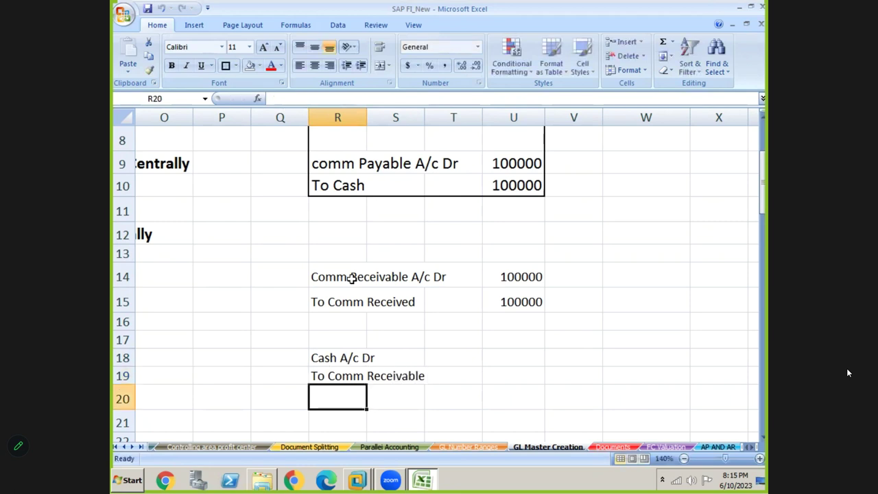
# Enter the amount 50000 in U18 and U19 for both lines of the cash receipt entry
pyautogui.press('Up')
pyautogui.press('Up')
pyautogui.press('Right')
pyautogui.press('Right')
pyautogui.press('Right')
pyautogui.write('5000')
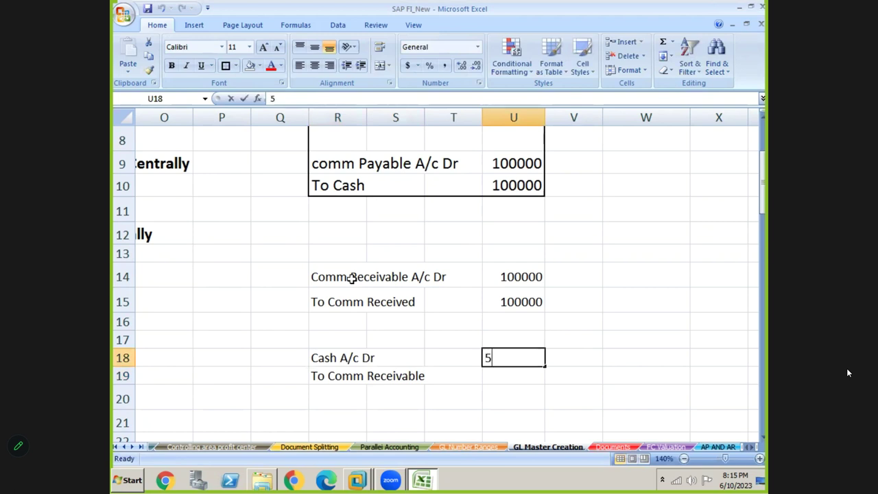
pyautogui.press('Return')
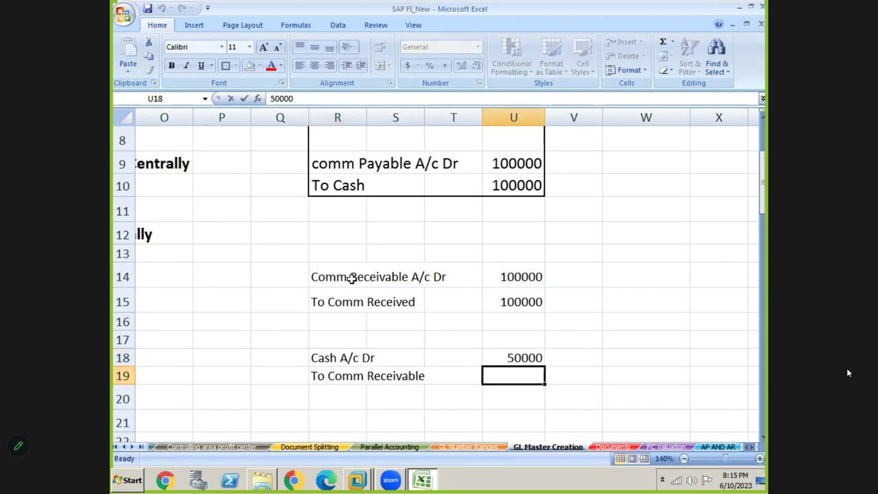
pyautogui.write('50000')
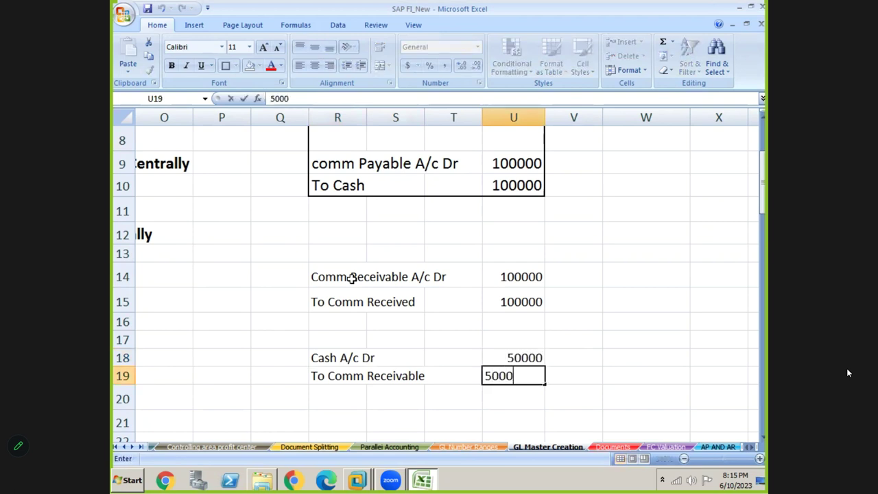
pyautogui.press('Return')
# Set the cash receipt amount in U18 to 75000 and copy it to U19
pyautogui.press('Up')
pyautogui.press('Up')
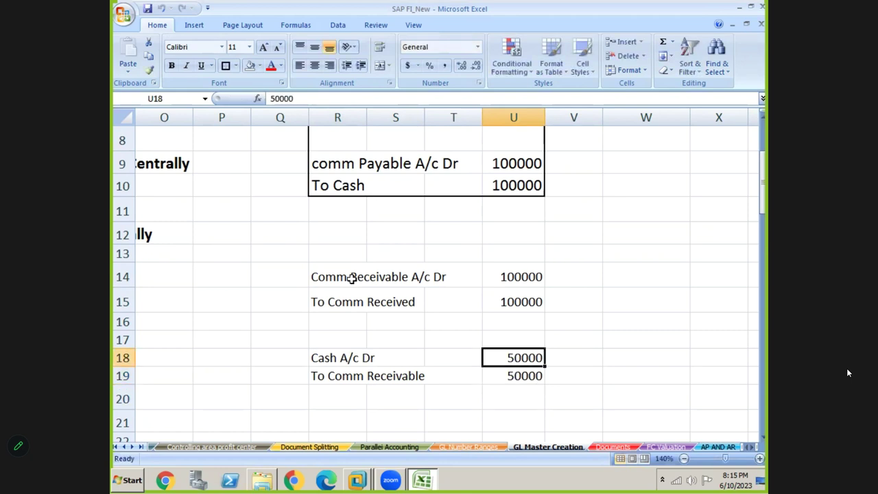
pyautogui.write('75000')
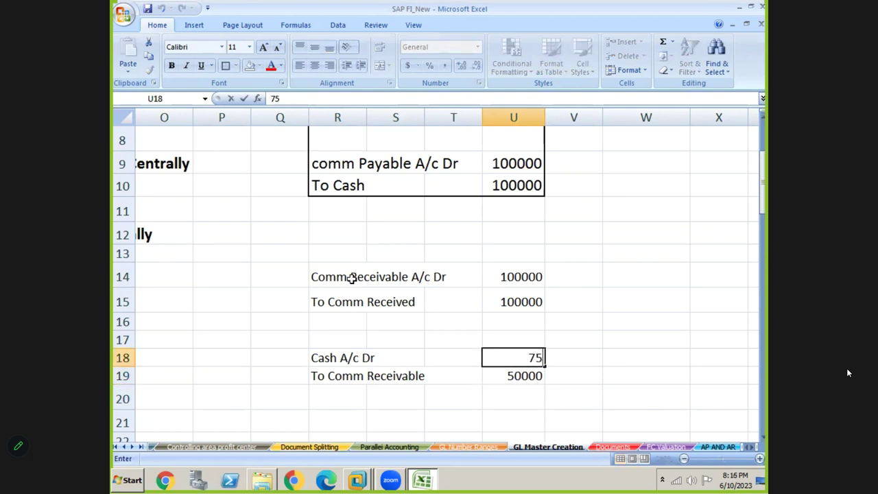
pyautogui.press('Return')
pyautogui.press('Up')
pyautogui.hotkey('ctrl', 'c')
pyautogui.press('Down')
pyautogui.hotkey('ctrl', 'v')
# Copy the cash receipt entry R18:U19 and paste it at R21 as a second receipt entry
pyautogui.press('Up')
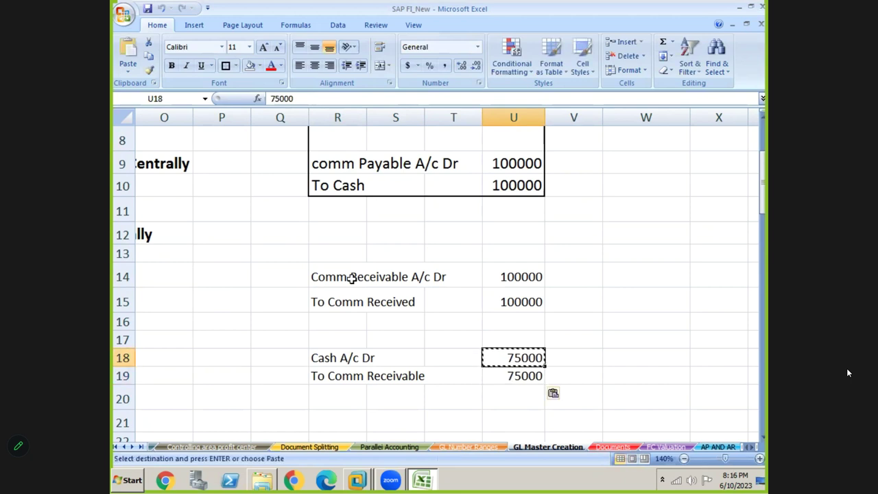
pyautogui.press('Left')
pyautogui.press('Left')
pyautogui.press('Left')
pyautogui.hotkey('shift', 'Right')
pyautogui.hotkey('shift', 'Right')
pyautogui.hotkey('shift', 'Right')
pyautogui.hotkey('shift', 'Down')
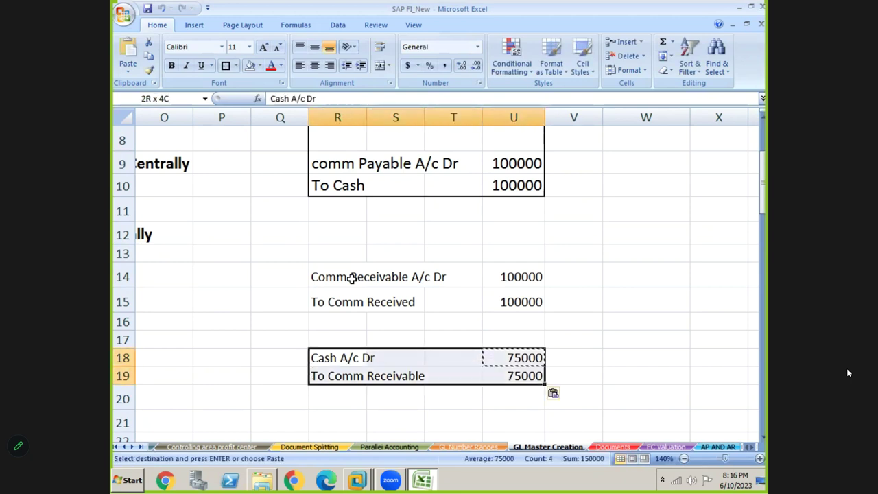
pyautogui.hotkey('ctrl', 'c')
pyautogui.press('Down')
pyautogui.press('Down')
pyautogui.press('Down')
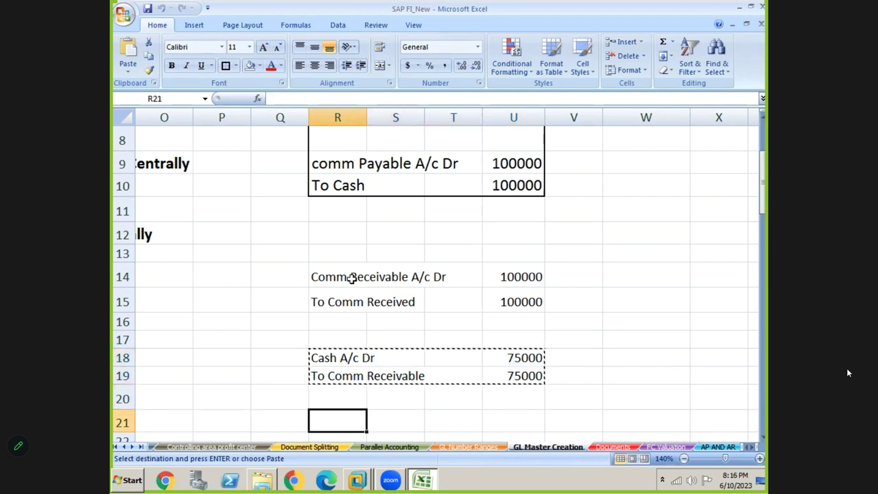
pyautogui.hotkey('ctrl', 'v')
# Clear the cash amount in U21 of the second receipt entry
pyautogui.press('Down')
pyautogui.press('Down')
pyautogui.press('Up')
pyautogui.press('Up')
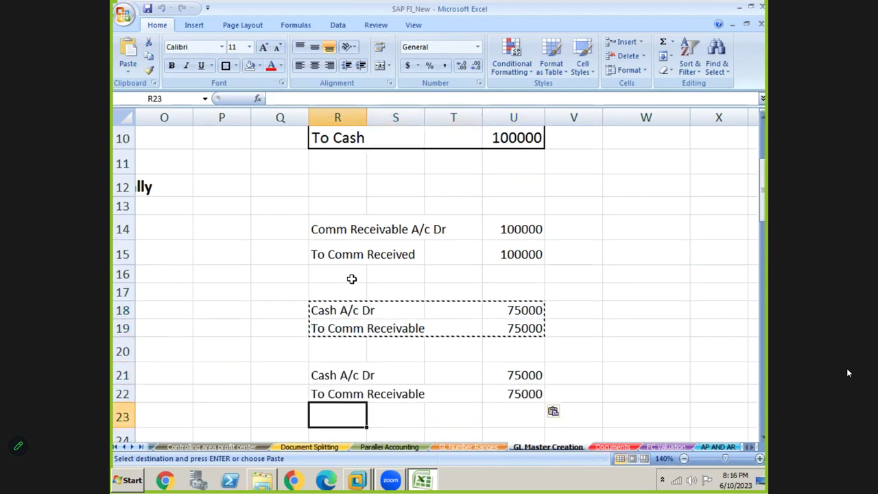
pyautogui.press('Right')
pyautogui.press('Right')
pyautogui.write('2000')
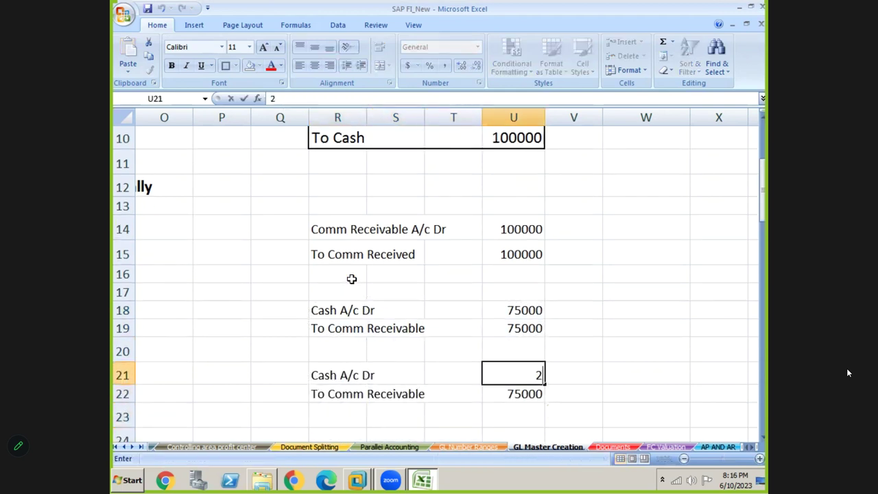
pyautogui.press('BackSpace')
pyautogui.press('BackSpace')
pyautogui.press('BackSpace')
pyautogui.press('BackSpace')
pyautogui.click(352, 279)
pyautogui.write('25')
pyautogui.press('BackSpace')
pyautogui.press('BackSpace')
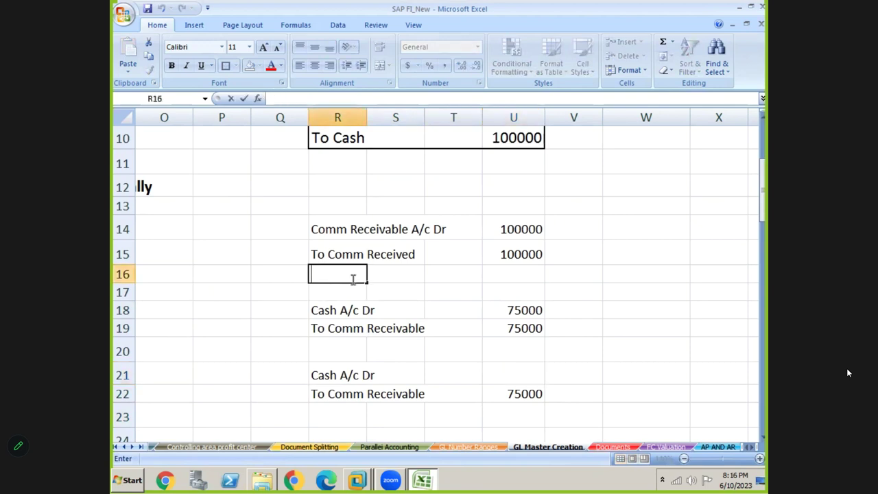
pyautogui.scroll(-5, 351, 278)
pyautogui.click(351, 278)
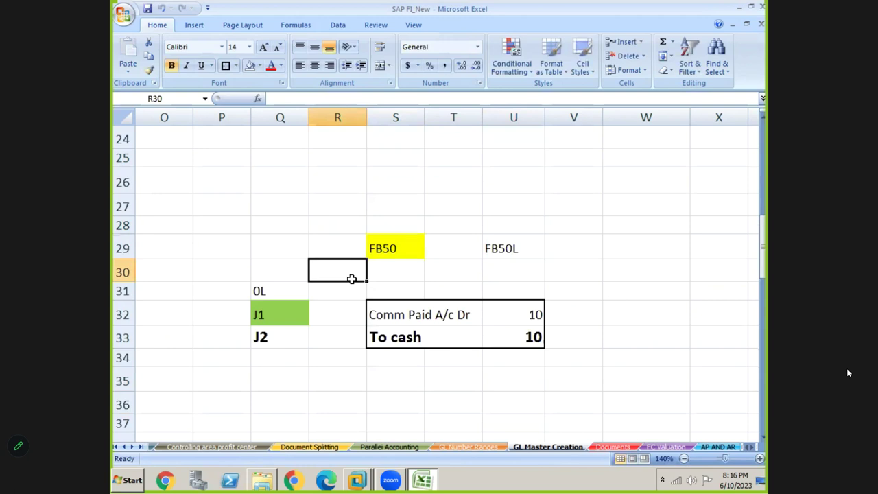
pyautogui.press('Up')
pyautogui.press('Up')
pyautogui.press('Up')
pyautogui.press('Up')
pyautogui.press('Up')
pyautogui.press('Up')
pyautogui.press('Up')
pyautogui.press('Up')
pyautogui.press('Up')
pyautogui.press('Up')
pyautogui.press('Up')
pyautogui.press('Up')
pyautogui.press('Up')
pyautogui.press('Up')
pyautogui.press('Up')
pyautogui.press('Up')
pyautogui.press('Up')
pyautogui.press('Up')
pyautogui.press('Up')
pyautogui.press('Up')
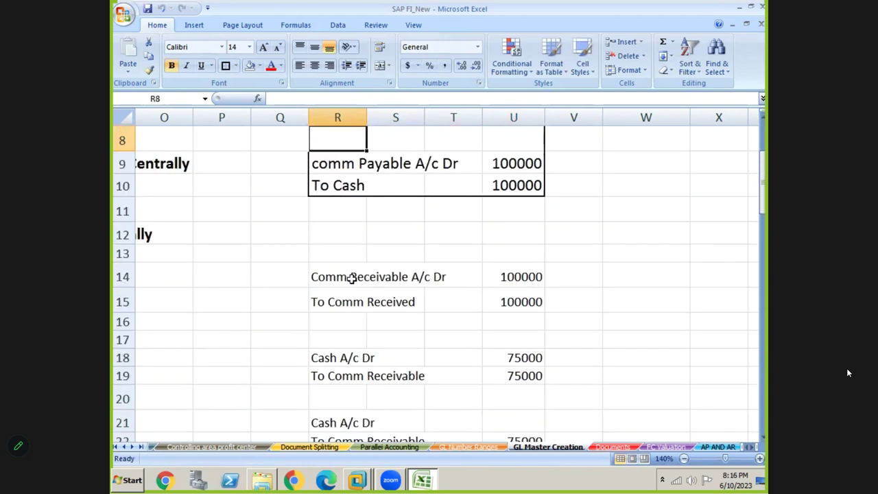
pyautogui.press('Down')
pyautogui.press('Down')
pyautogui.press('Down')
pyautogui.press('Down')
pyautogui.press('Down')
pyautogui.press('Down')
pyautogui.press('Down')
pyautogui.press('Down')
pyautogui.press('Down')
pyautogui.press('Down')
pyautogui.press('Down')
pyautogui.press('Down')
pyautogui.press('Down')
pyautogui.press('Down')
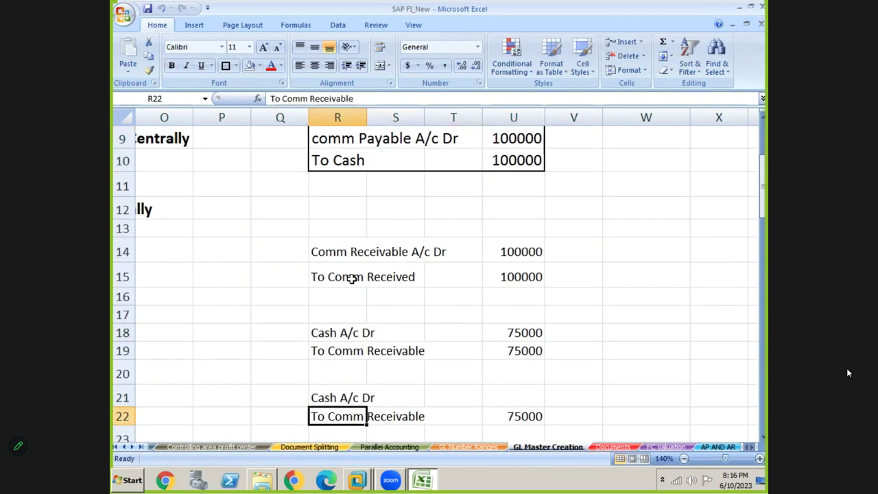
# Enter the amount 25000 in U21 and U22 for both lines of the second cash receipt entry
pyautogui.press('Up')
pyautogui.press('Up')
pyautogui.press('Right')
pyautogui.press('Right')
pyautogui.press('Right')
pyautogui.press('Down')
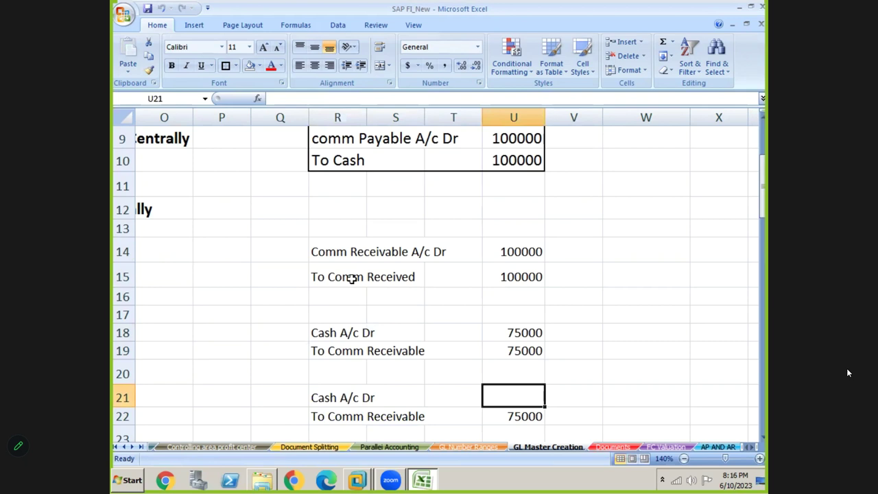
pyautogui.write('25000')
pyautogui.press('Return')
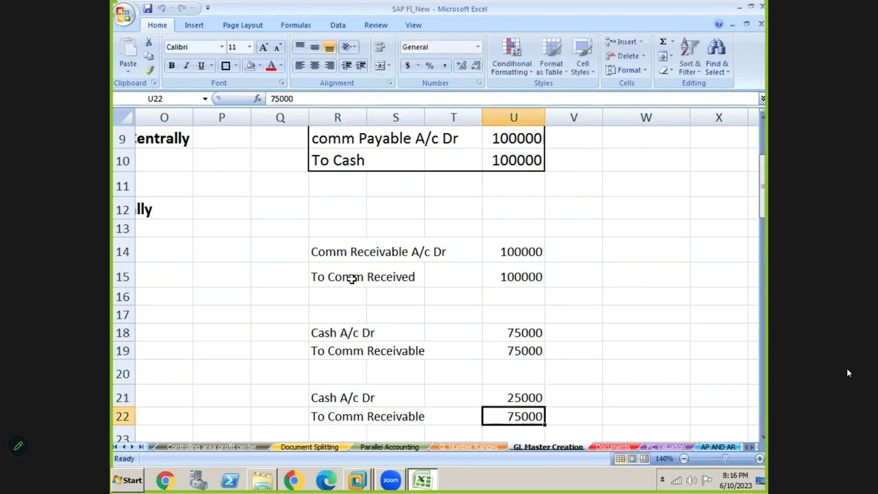
pyautogui.write('25000')
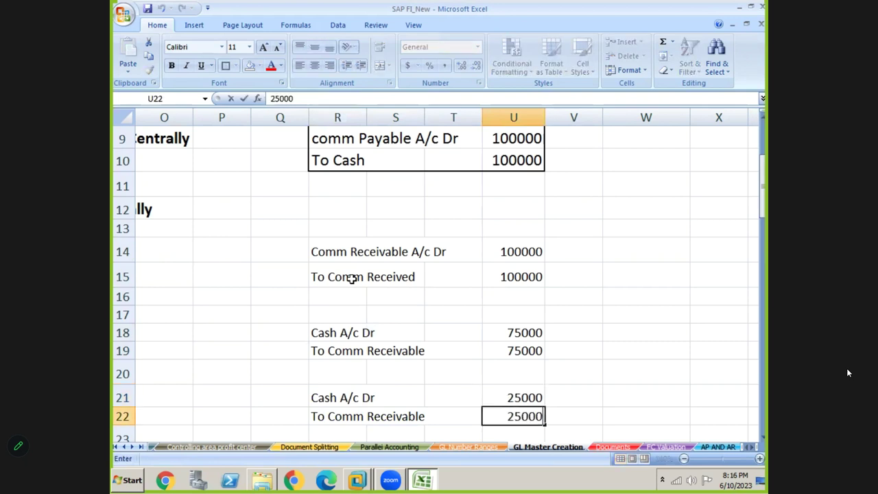
pyautogui.press('Return')
# Apply an outside border around the commission receivable entries in R14:U22
pyautogui.press('Up')
pyautogui.press('Up')
pyautogui.press('Up')
pyautogui.press('Up')
pyautogui.press('Up')
pyautogui.press('Up')
pyautogui.press('Up')
pyautogui.press('Left')
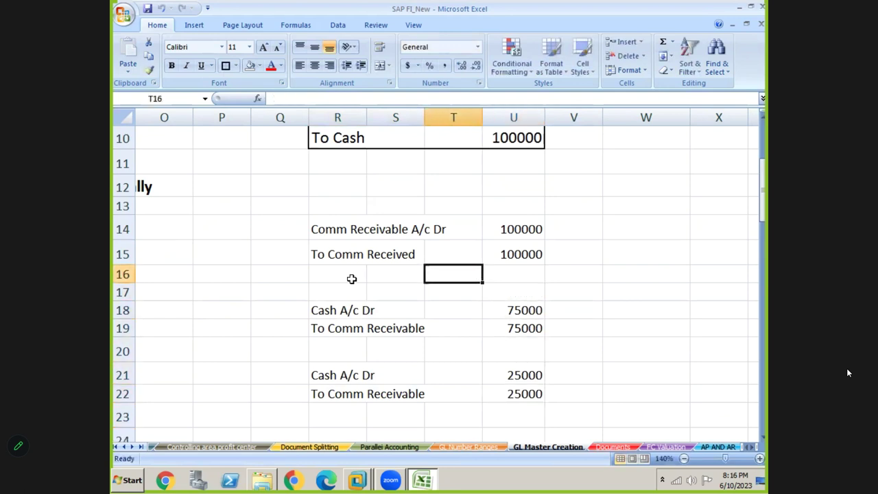
pyautogui.press('Left')
pyautogui.press('Left')
pyautogui.press('Up')
pyautogui.press('Up')
pyautogui.hotkey('shift', 'Right')
pyautogui.hotkey('shift', 'Right')
pyautogui.hotkey('shift', 'Right')
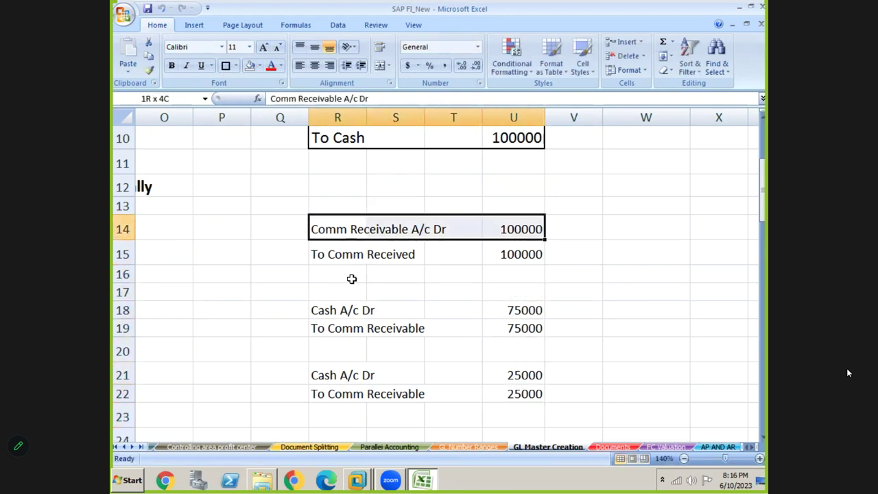
pyautogui.hotkey('shift', 'Down')
pyautogui.hotkey('shift', 'Down')
pyautogui.hotkey('shift', 'Down')
pyautogui.hotkey('shift', 'Down')
pyautogui.hotkey('shift', 'Down')
pyautogui.hotkey('shift', 'Down')
pyautogui.hotkey('shift', 'Down')
pyautogui.hotkey('shift', 'Down')
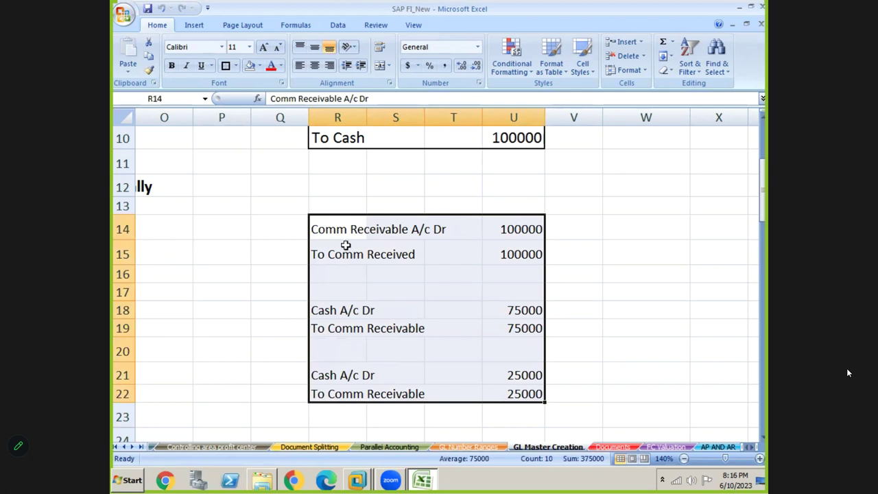
pyautogui.click(225, 65)
pyautogui.click(413, 306)
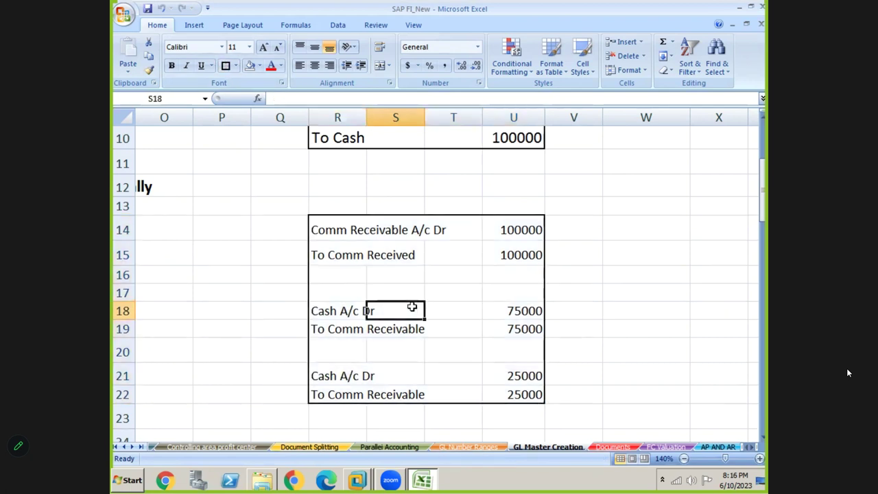
# Fill the Comm Receivable A/c Dr line R14:U14 with standard yellow
pyautogui.click(320, 234)
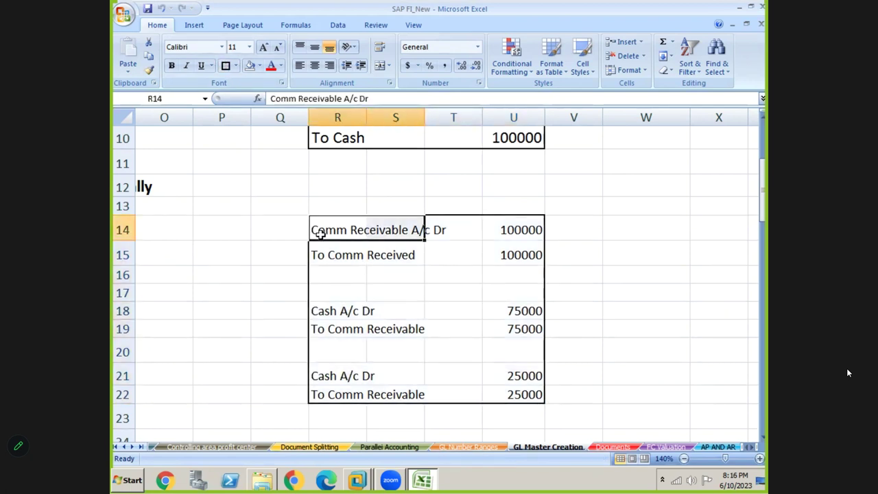
pyautogui.hotkey('shift', 'Right')
pyautogui.hotkey('shift', 'Right')
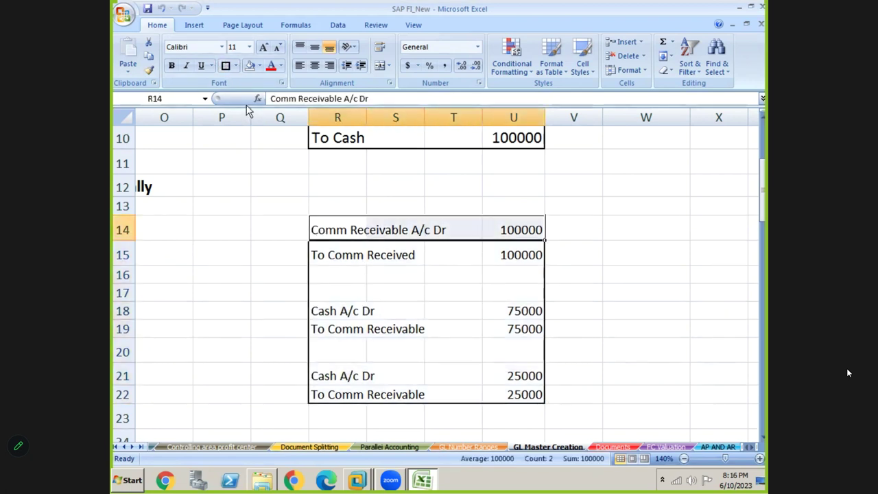
pyautogui.click(260, 69)
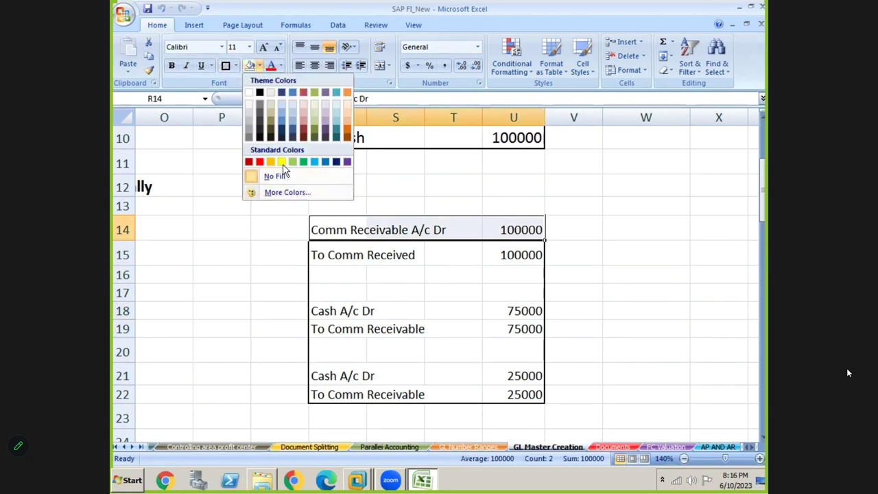
pyautogui.click(282, 162)
# Apply the same yellow fill to the first receipt's To Comm Receivable line, R19:U19
pyautogui.click(326, 337)
pyautogui.hotkey('shift', 'Right')
pyautogui.hotkey('shift', 'Right')
pyautogui.hotkey('shift', 'Left')
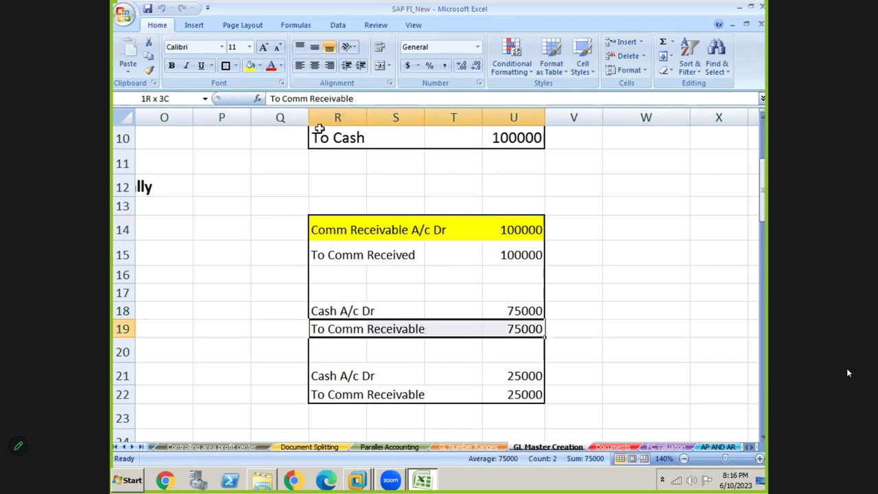
pyautogui.click(249, 65)
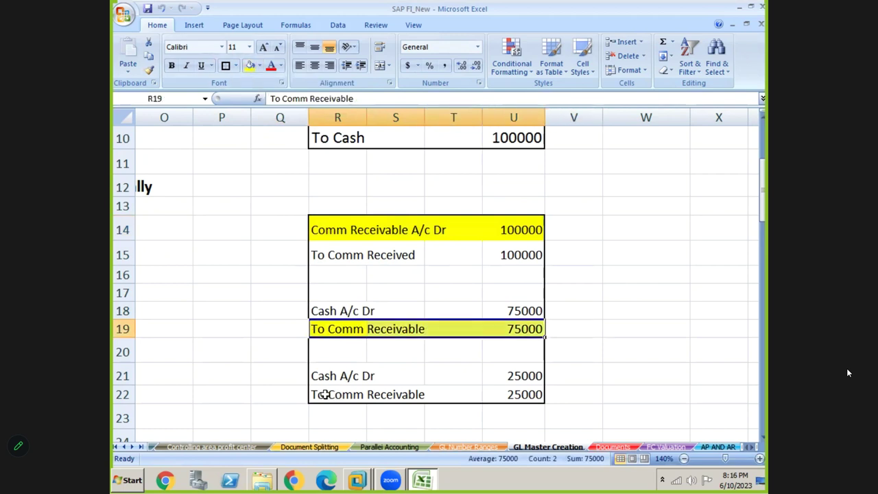
# Highlight the second receipt's To Comm Receivable line, R22:U22, in yellow
pyautogui.click(323, 395)
pyautogui.hotkey('shift', 'Right')
pyautogui.hotkey('shift', 'Right')
pyautogui.hotkey('shift', 'Right')
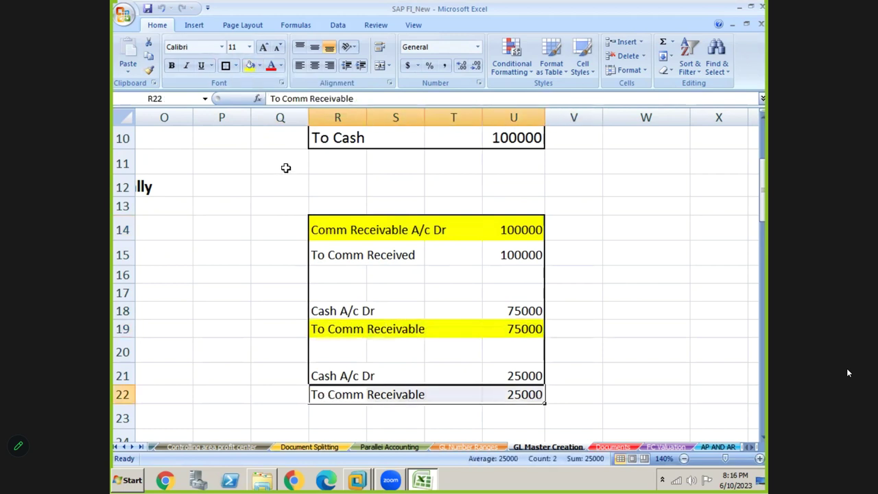
pyautogui.click(249, 65)
pyautogui.click(213, 294)
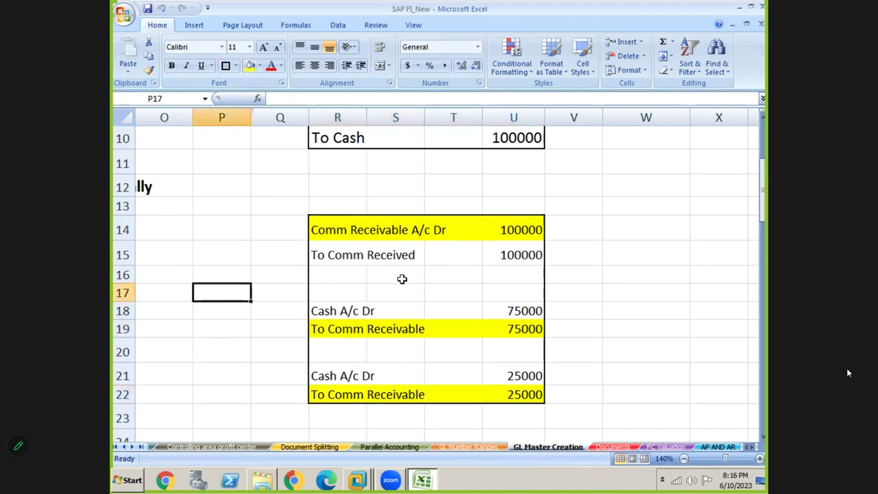
pyautogui.click(362, 236)
pyautogui.click(384, 354)
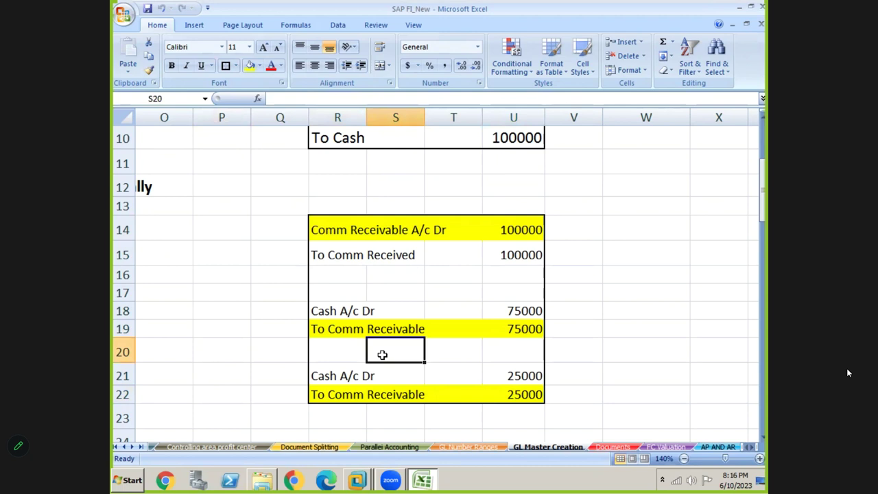
pyautogui.click(331, 376)
pyautogui.click(376, 262)
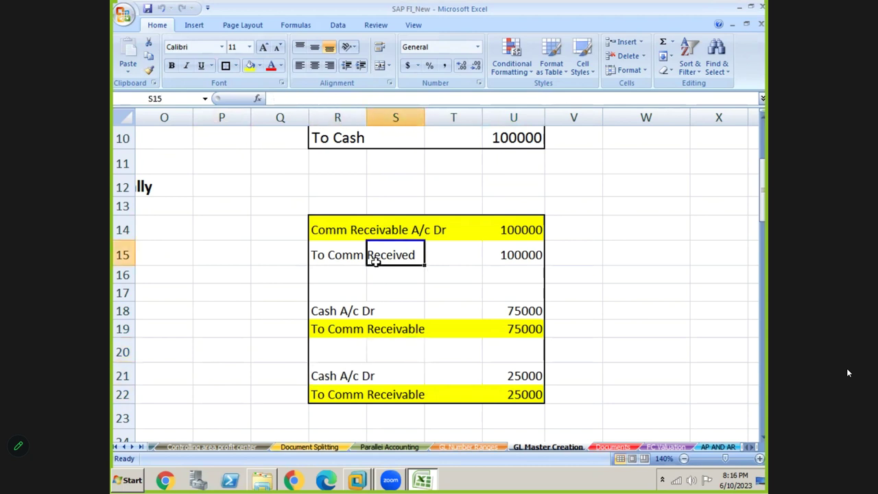
# Remove the fill colour from the whole commission receivable block R14:U22
pyautogui.click(328, 237)
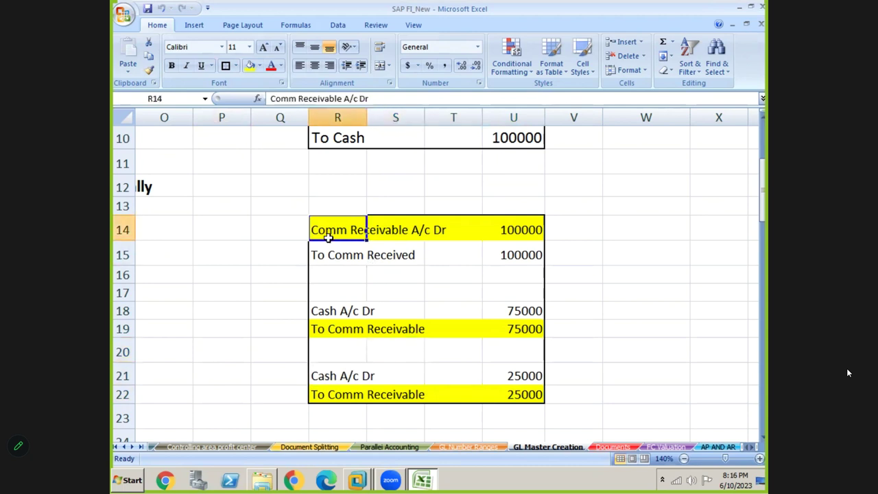
pyautogui.hotkey('shift', 'Right')
pyautogui.hotkey('shift', 'Right')
pyautogui.hotkey('shift', 'Right')
pyautogui.hotkey('shift', 'Down')
pyautogui.hotkey('shift', 'Down')
pyautogui.hotkey('shift', 'Down')
pyautogui.hotkey('shift', 'Down')
pyautogui.hotkey('shift', 'Down')
pyautogui.hotkey('shift', 'Down')
pyautogui.hotkey('shift', 'Down')
pyautogui.hotkey('shift', 'Down')
pyautogui.hotkey('shift', 'Down')
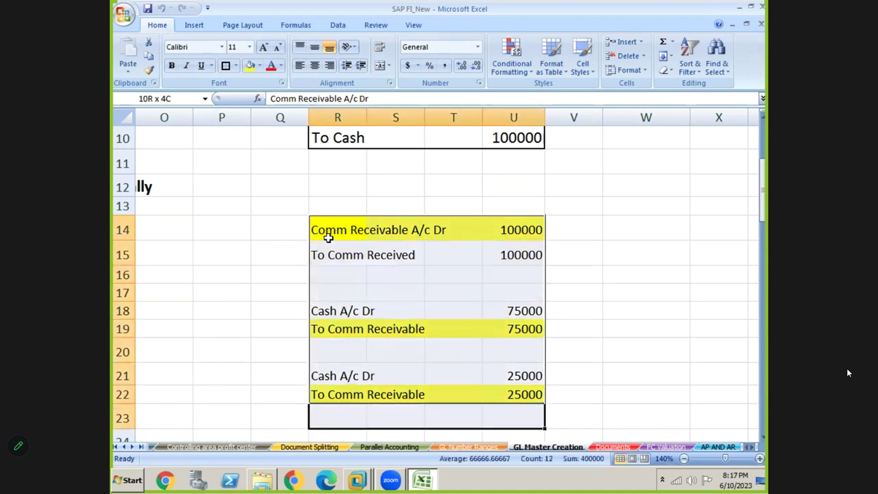
pyautogui.hotkey('shift', 'Up')
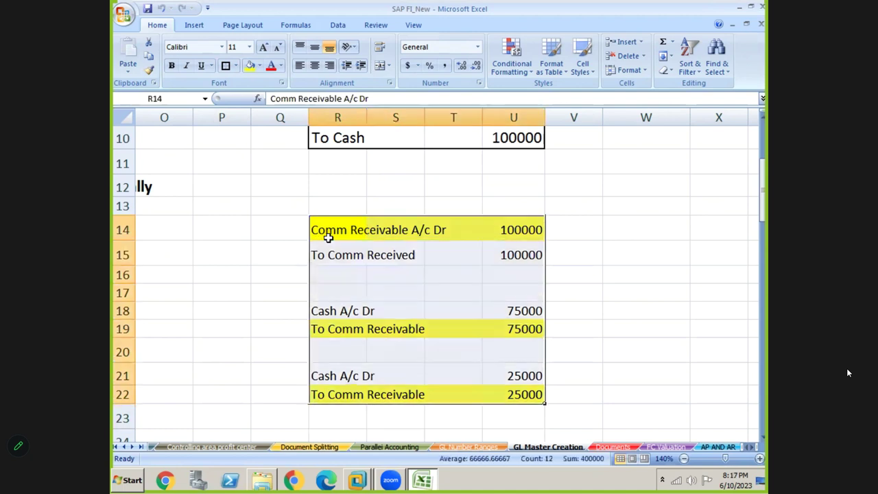
pyautogui.click(260, 69)
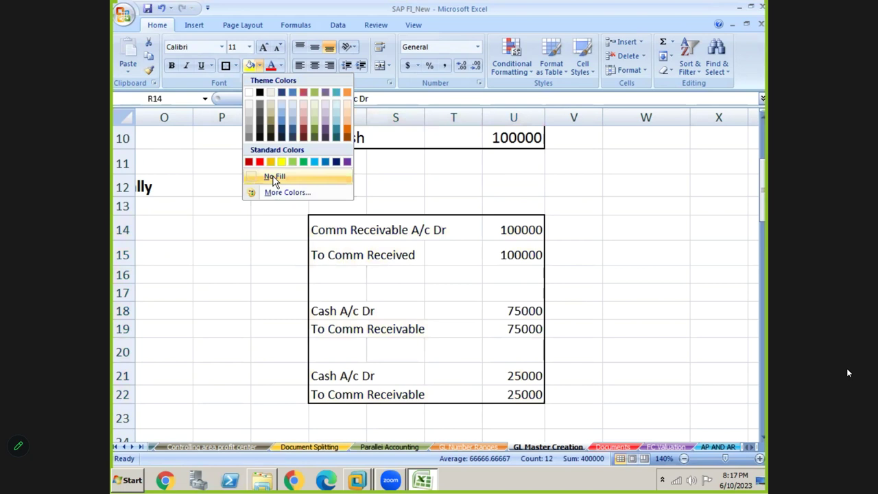
pyautogui.click(274, 178)
pyautogui.click(228, 225)
# Examine the commission payable accrual and payment entries in R5:U10
pyautogui.press('Up')
pyautogui.press('Up')
pyautogui.press('Up')
pyautogui.press('Up')
pyautogui.press('Up')
pyautogui.press('Up')
pyautogui.press('Up')
pyautogui.press('Up')
pyautogui.press('Up')
pyautogui.press('Up')
pyautogui.press('Up')
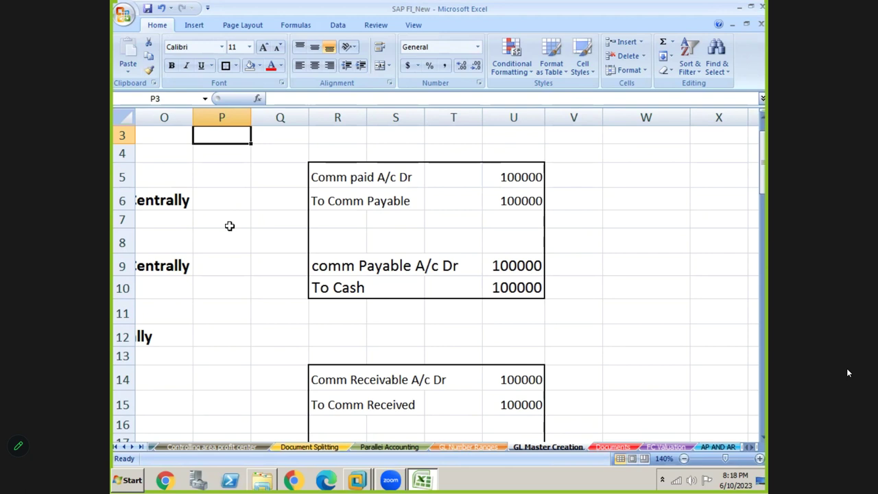
pyautogui.click(352, 305)
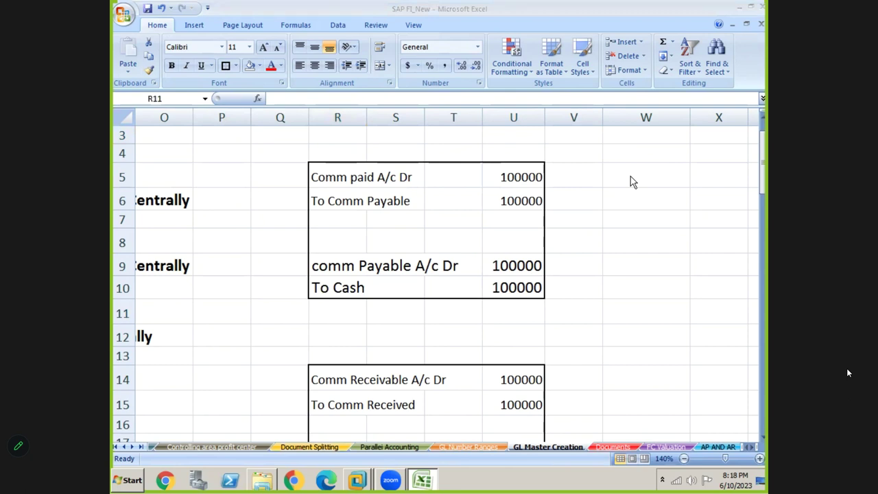
pyautogui.click(337, 184)
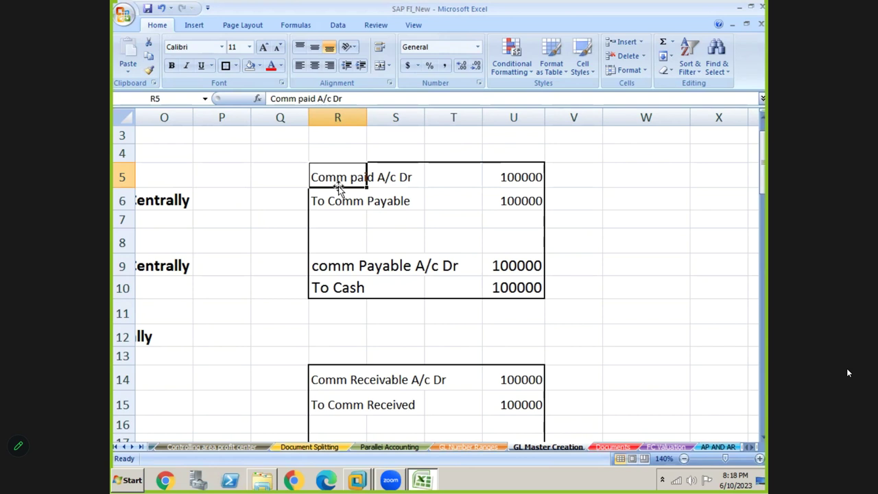
pyautogui.click(344, 235)
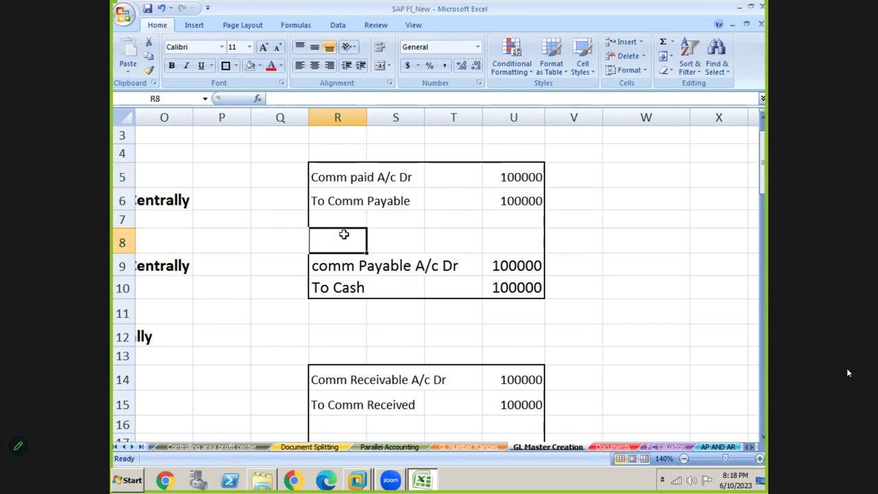
pyautogui.press('Down')
pyautogui.press('Down')
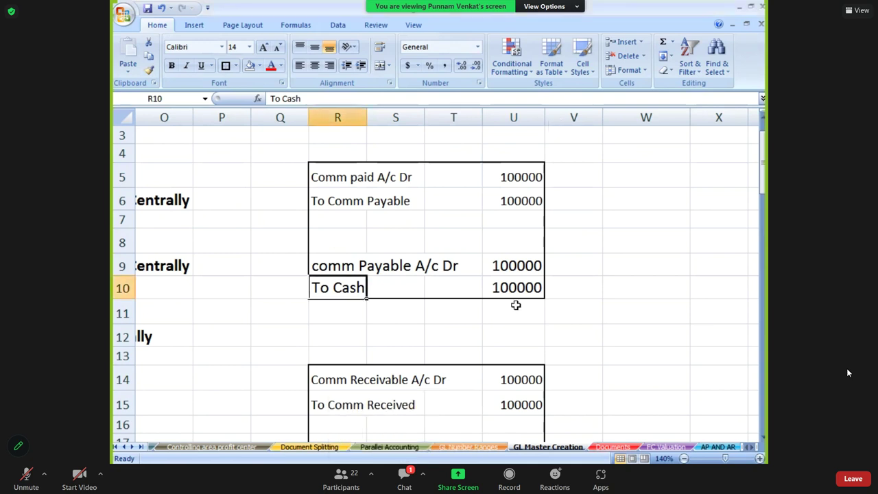
pyautogui.press('Up')
pyautogui.press('Up')
pyautogui.press('Up')
pyautogui.press('Up')
pyautogui.press('Up')
pyautogui.press('Up')
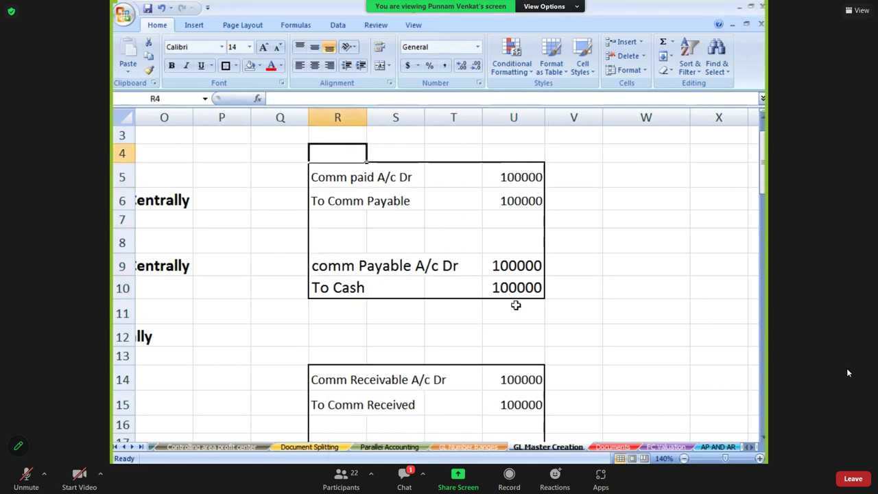
# Examine the commission receivable accrual and the two cash receipt entries in R14:U22
pyautogui.press('Down')
pyautogui.press('Down')
pyautogui.press('Down')
pyautogui.press('Down')
pyautogui.press('Down')
pyautogui.press('Down')
pyautogui.press('Down')
pyautogui.press('Down')
pyautogui.press('Down')
pyautogui.press('Down')
pyautogui.press('Down')
pyautogui.press('Down')
pyautogui.press('Down')
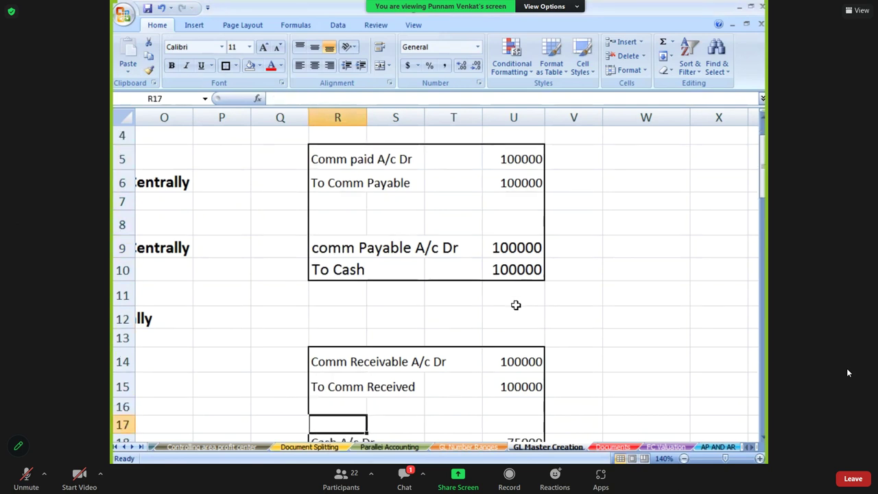
pyautogui.press('Down')
pyautogui.press('Down')
pyautogui.press('Down')
pyautogui.press('Down')
pyautogui.press('Down')
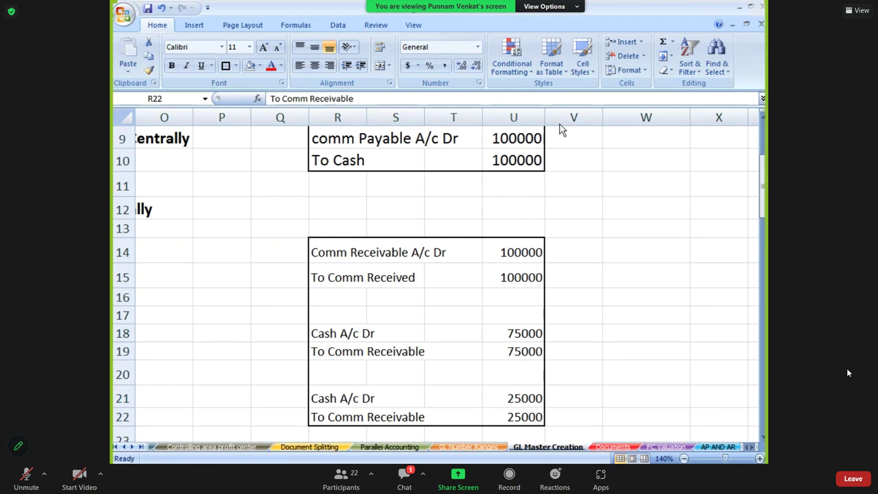
pyautogui.click(381, 251)
pyautogui.click(382, 294)
pyautogui.click(383, 281)
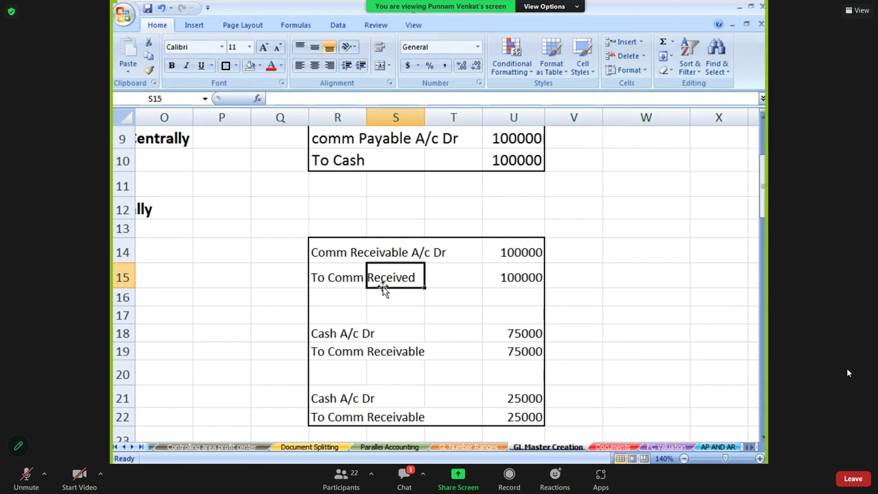
pyautogui.click(388, 306)
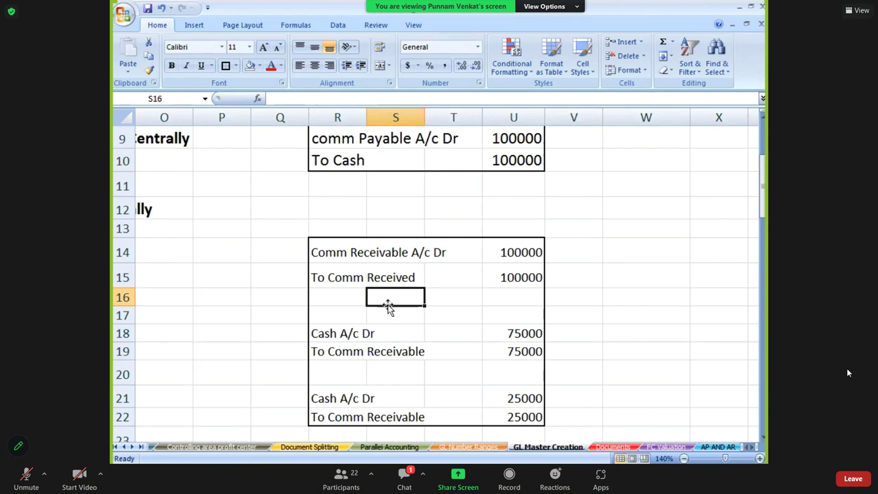
# Go back to the payable example and review its Comm paid A/c Dr line in row 5
pyautogui.press('Up')
pyautogui.press('Up')
pyautogui.press('Up')
pyautogui.press('Up')
pyautogui.press('Up')
pyautogui.press('Up')
pyautogui.press('Up')
pyautogui.press('Up')
pyautogui.press('Up')
pyautogui.press('Up')
pyautogui.press('Up')
pyautogui.press('Up')
pyautogui.press('Up')
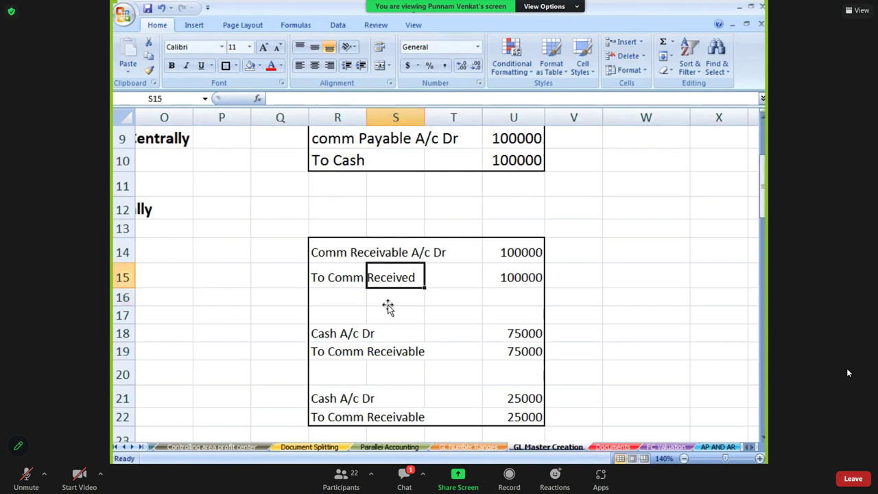
pyautogui.press('Up')
pyautogui.press('Up')
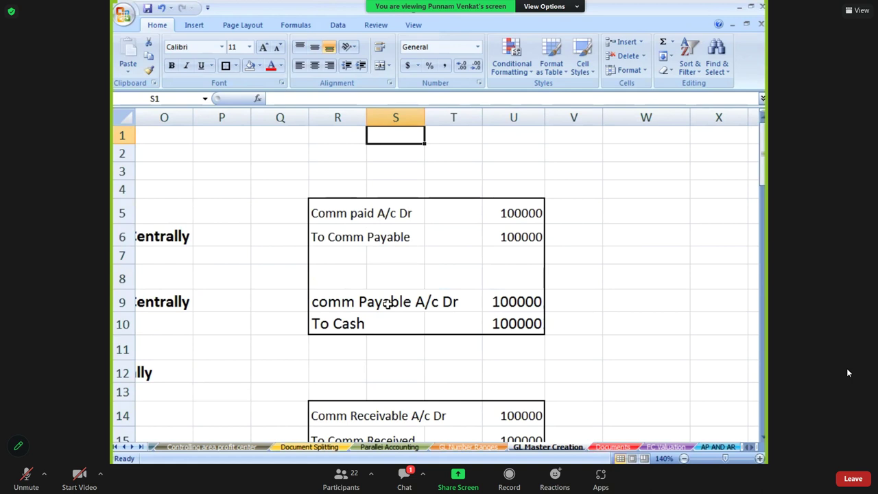
pyautogui.click(335, 214)
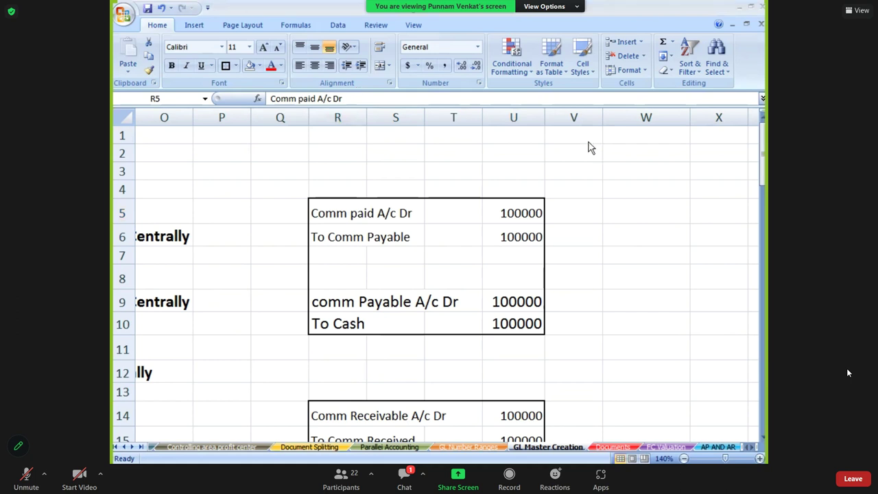
pyautogui.click(393, 212)
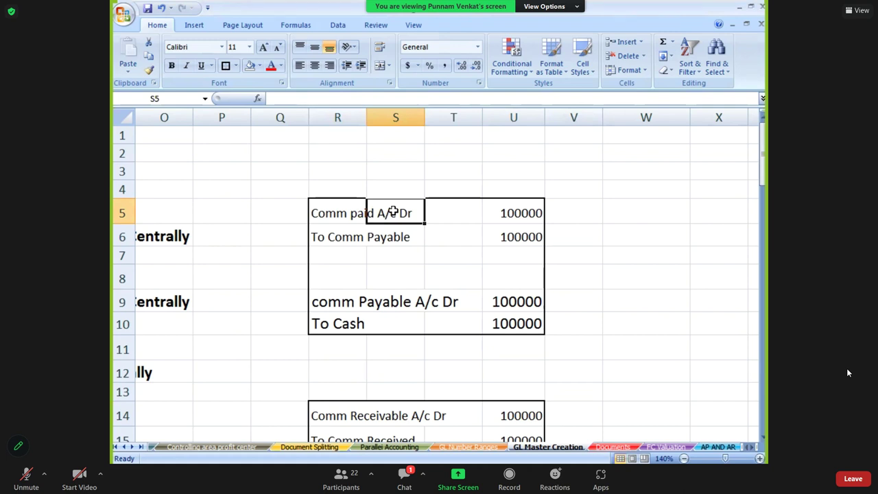
pyautogui.click(326, 213)
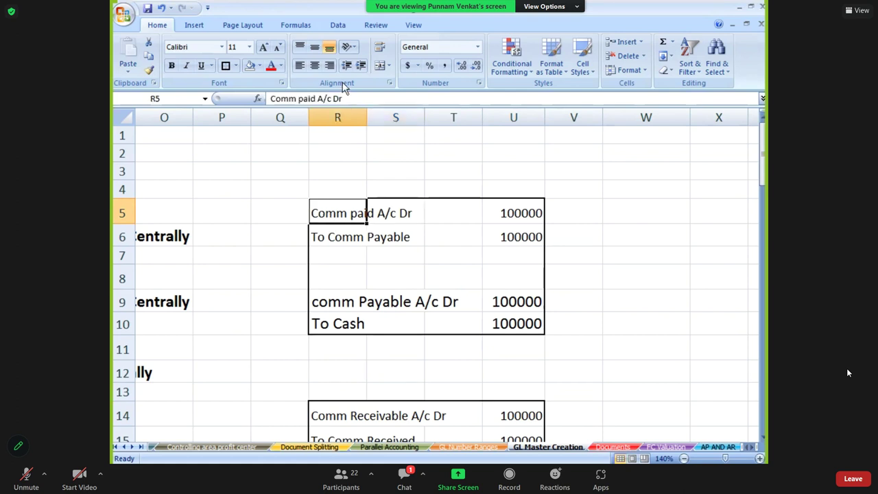
# Draw an arrow from the Comm paid A/c Dr line up towards cell T3 and label it FS00 there
pyautogui.click(368, 220)
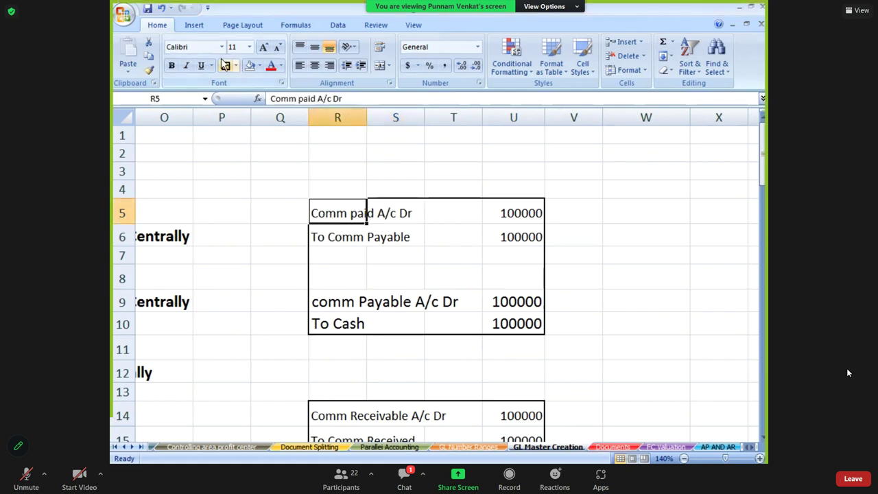
pyautogui.click(193, 26)
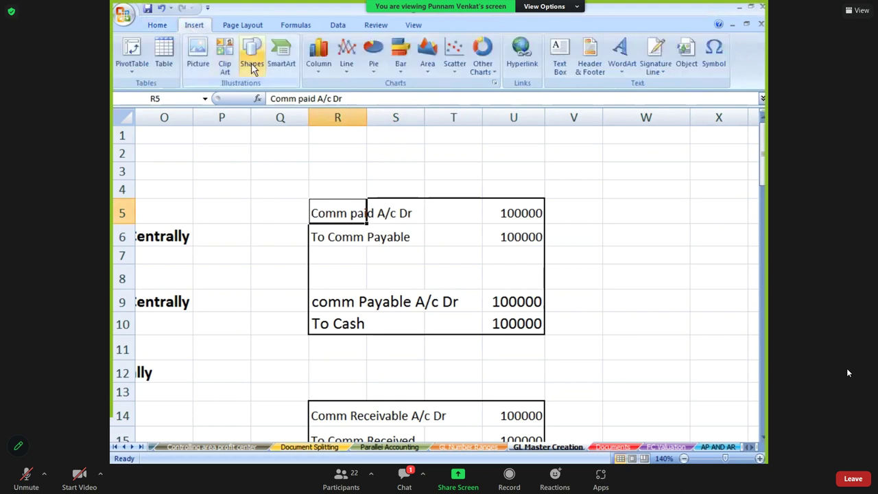
pyautogui.click(251, 61)
pyautogui.click(272, 97)
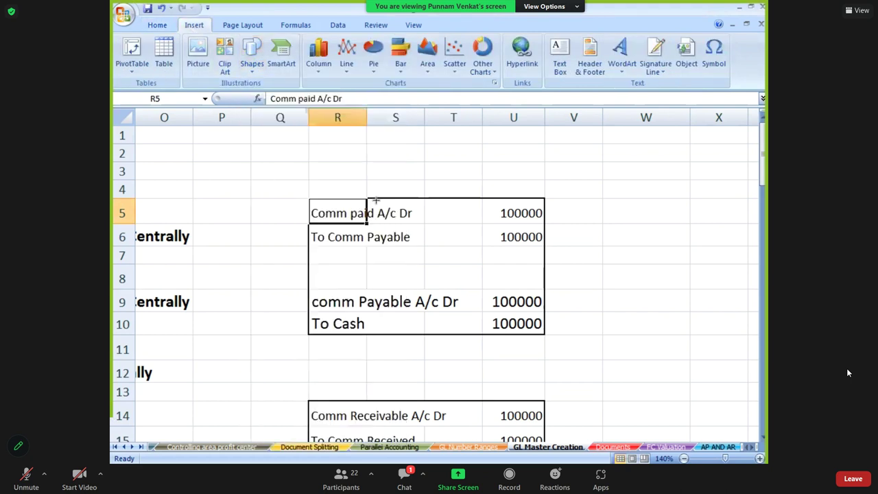
pyautogui.moveTo(378, 198); pyautogui.dragTo(424, 181)
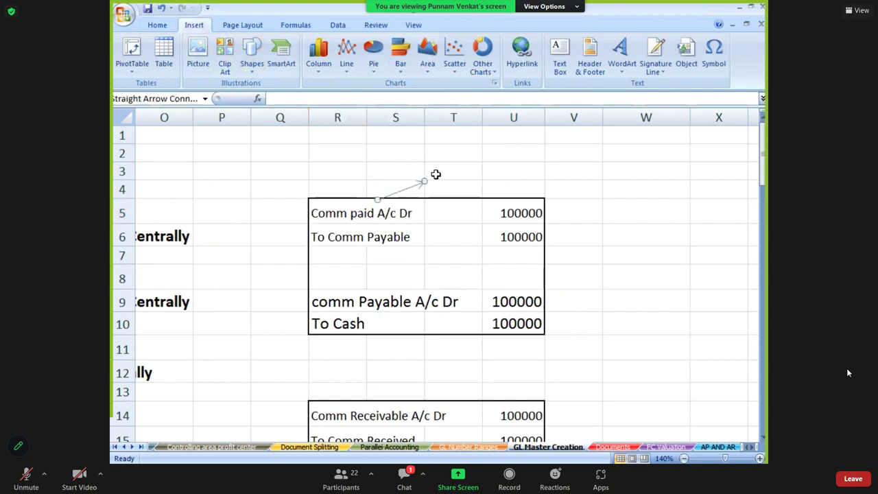
pyautogui.click(436, 174)
pyautogui.write('FS00')
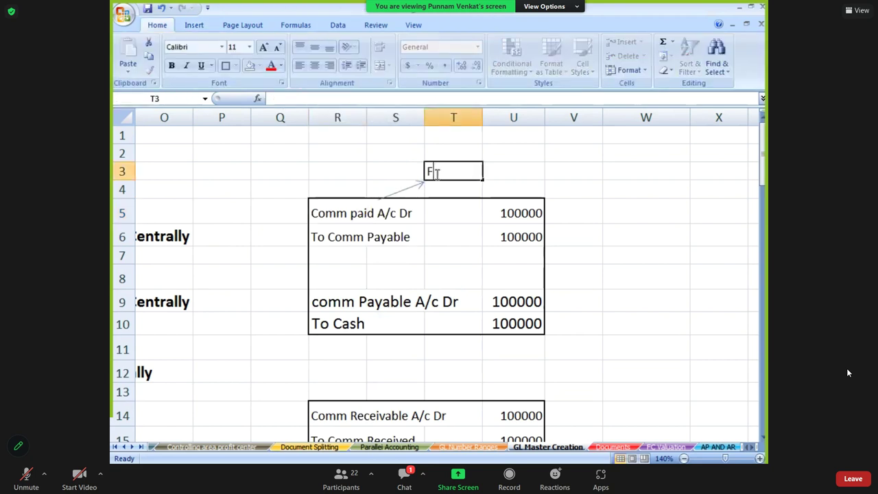
pyautogui.press('Return')
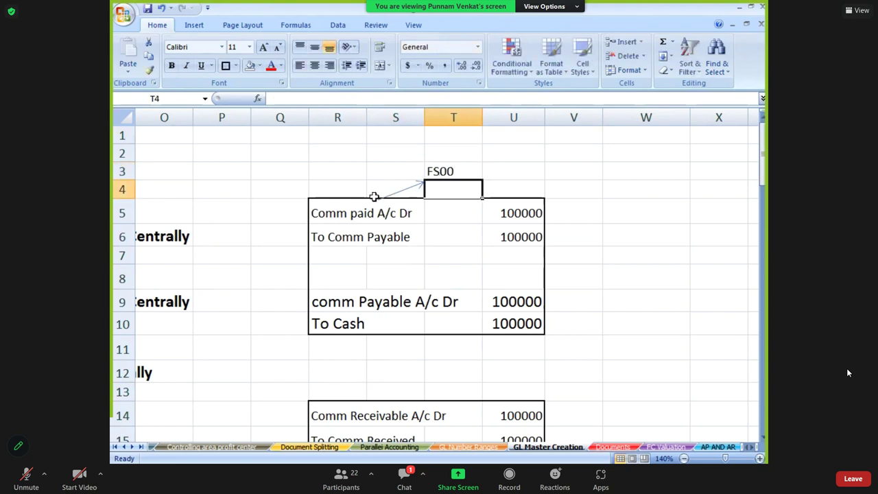
# Draw a second arrow from the FS00 label in T3 towards U2 and enter IN-Expences in U2
pyautogui.click(355, 213)
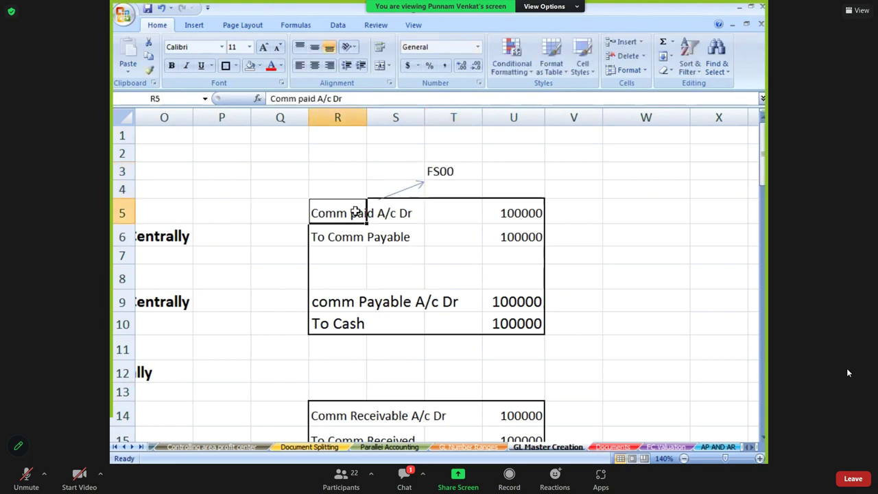
pyautogui.click(199, 25)
pyautogui.click(251, 63)
pyautogui.click(272, 98)
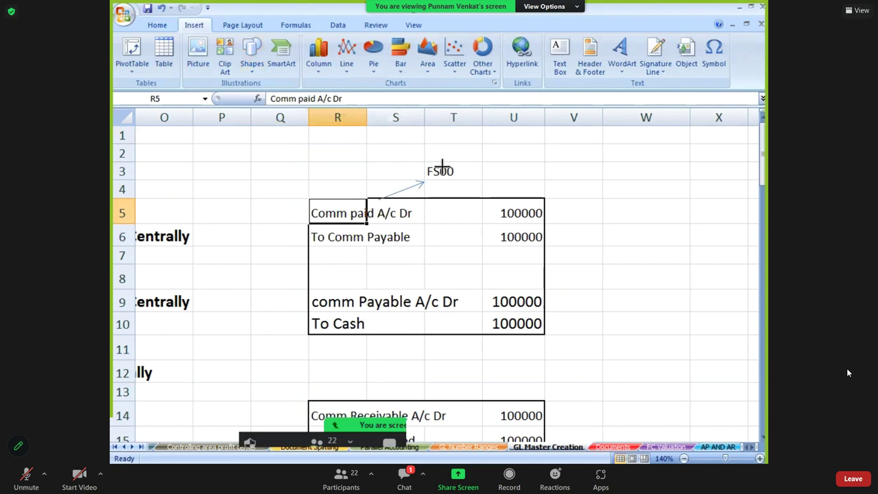
pyautogui.moveTo(442, 165); pyautogui.dragTo(479, 154)
pyautogui.click(515, 151)
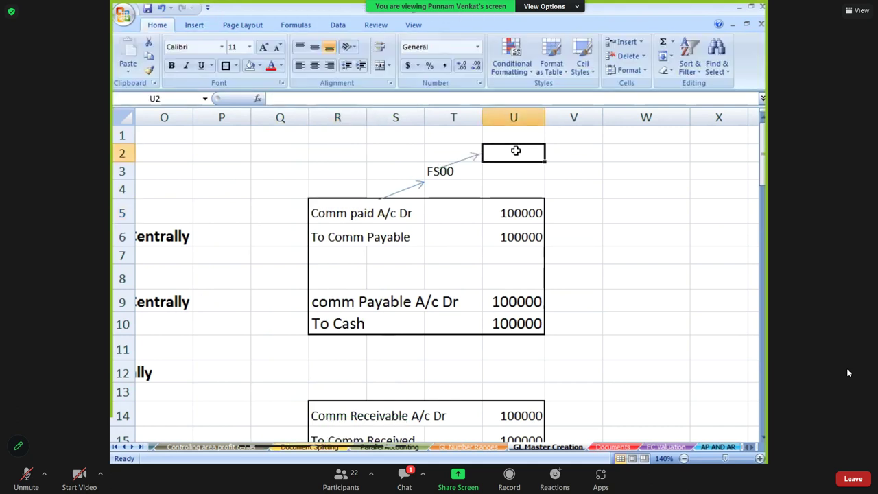
pyautogui.write('i')
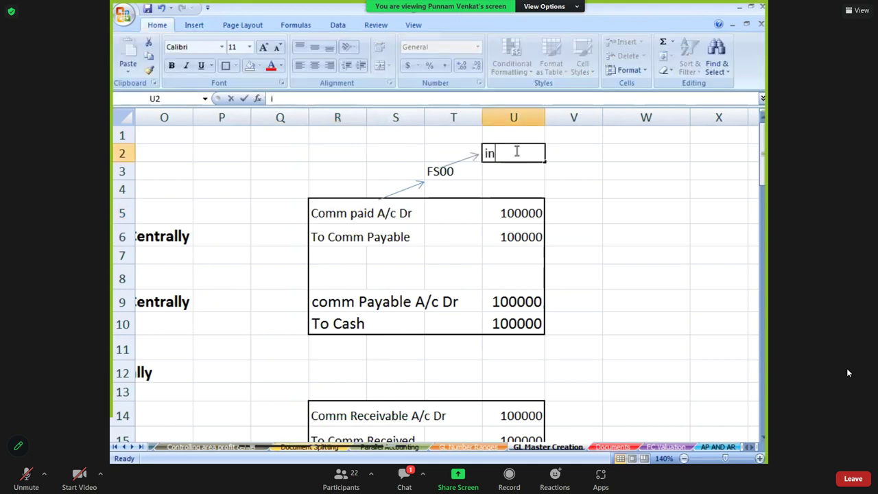
pyautogui.press('BackSpace')
pyautogui.write('IN-e')
pyautogui.press('BackSpace')
pyautogui.write('Expences')
pyautogui.press('Return')
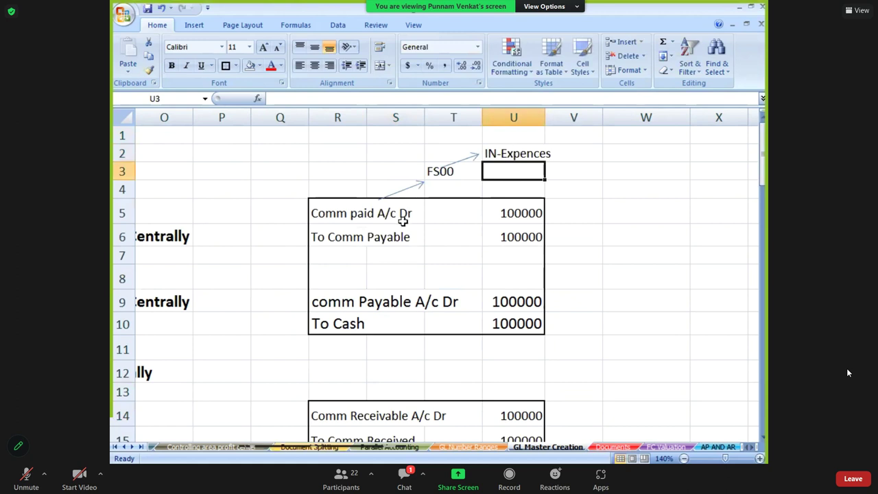
# Draw an arrow from the To Comm Payable line to cell U7 and enter FS00 in that cell
pyautogui.click(364, 237)
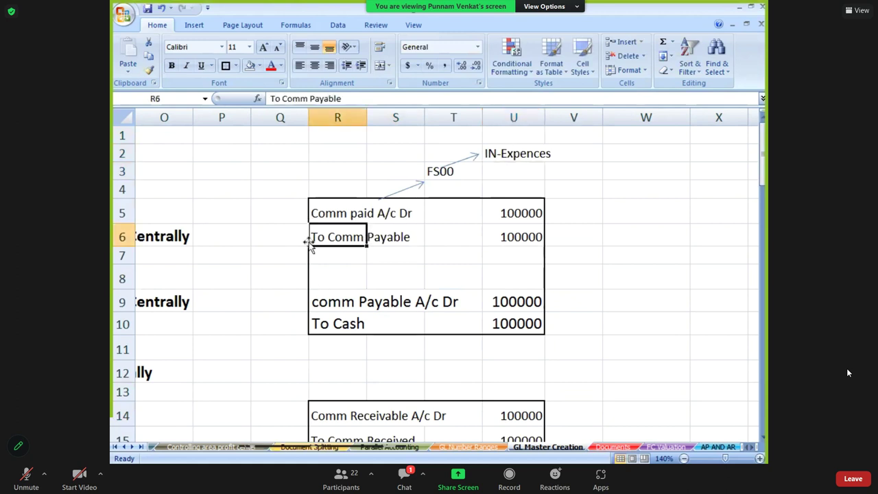
pyautogui.click(194, 28)
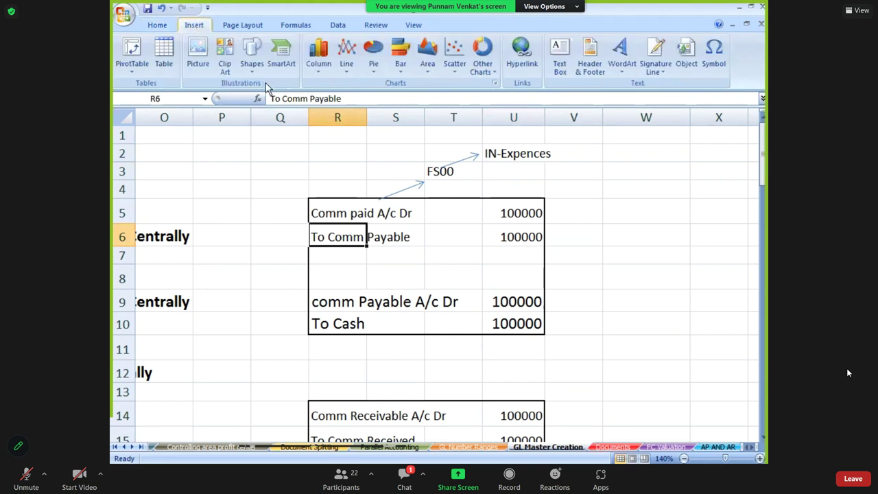
pyautogui.click(253, 63)
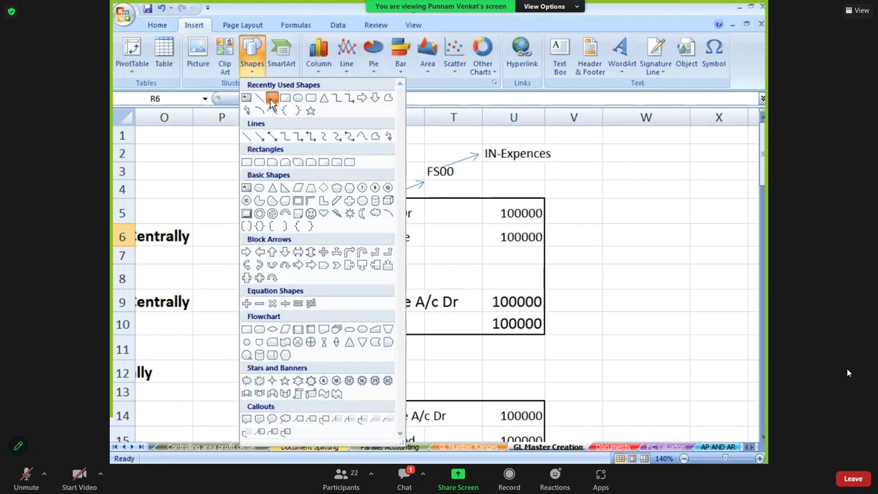
pyautogui.click(271, 100)
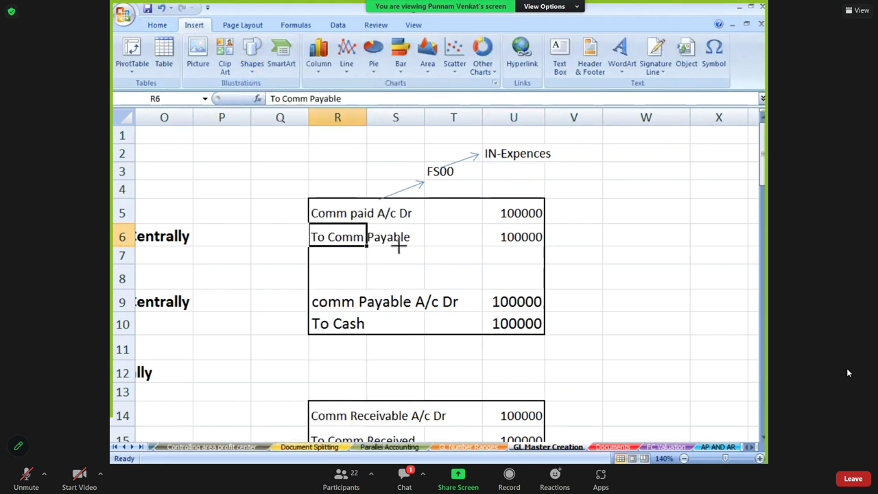
pyautogui.moveTo(398, 246); pyautogui.dragTo(478, 257)
pyautogui.click(504, 257)
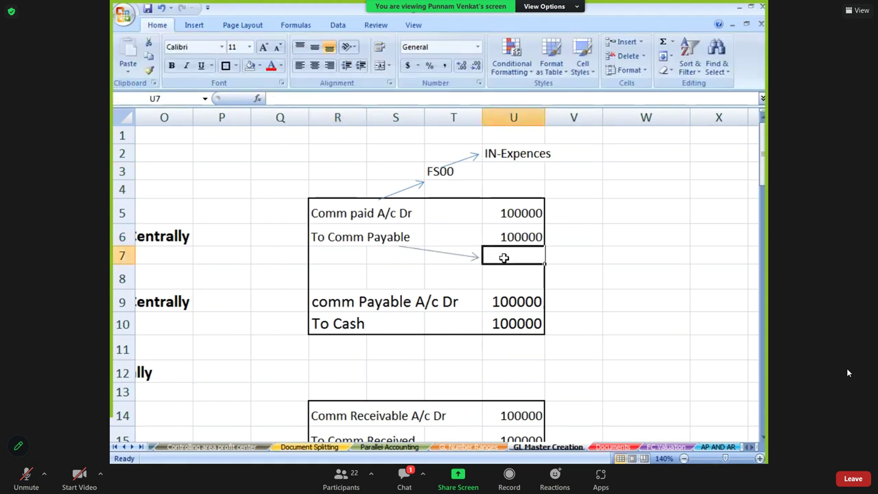
pyautogui.write('FS00')
pyautogui.press('Return')
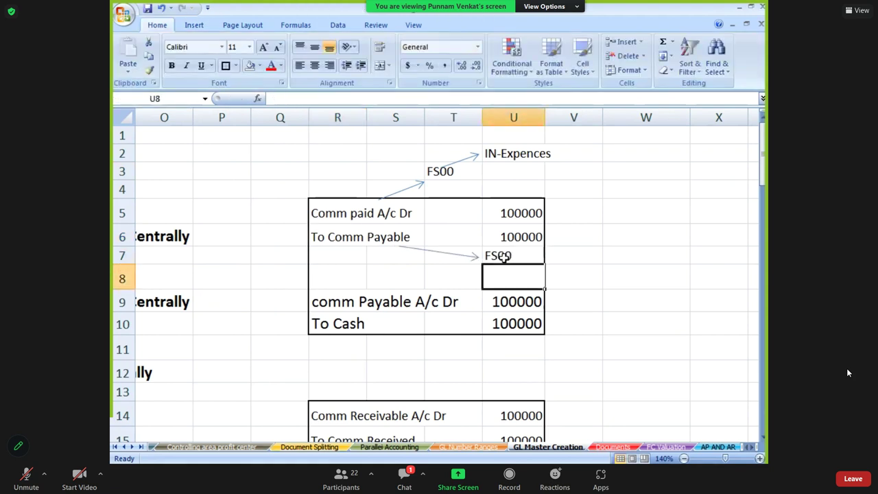
# Draw an arrow from the FS00 label in U7 towards column V and shorten it to the edge of V7
pyautogui.click(503, 257)
pyautogui.click(196, 26)
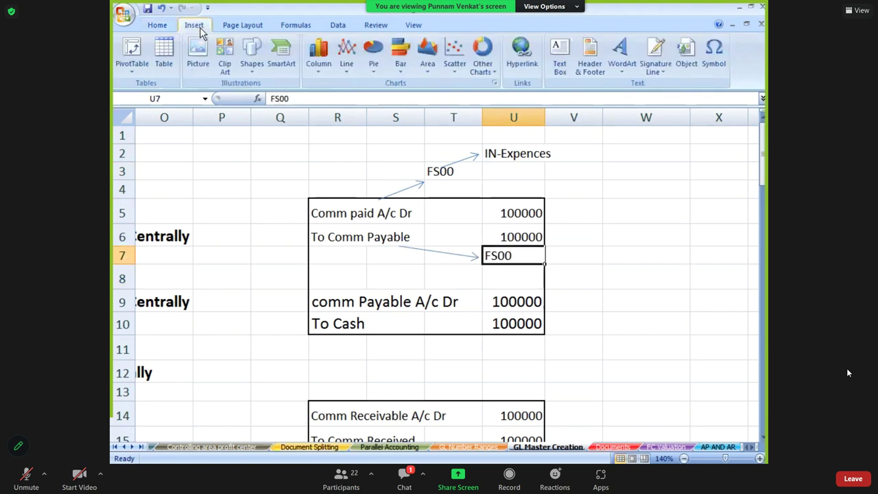
pyautogui.click(252, 72)
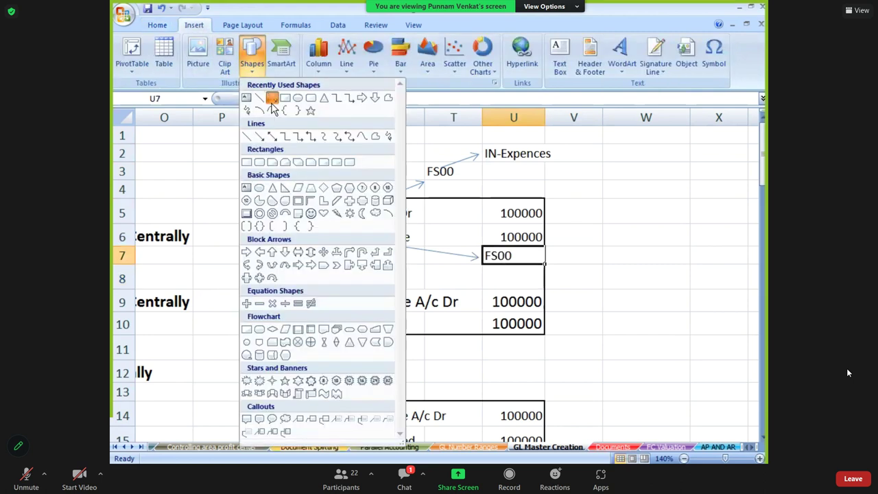
pyautogui.click(271, 99)
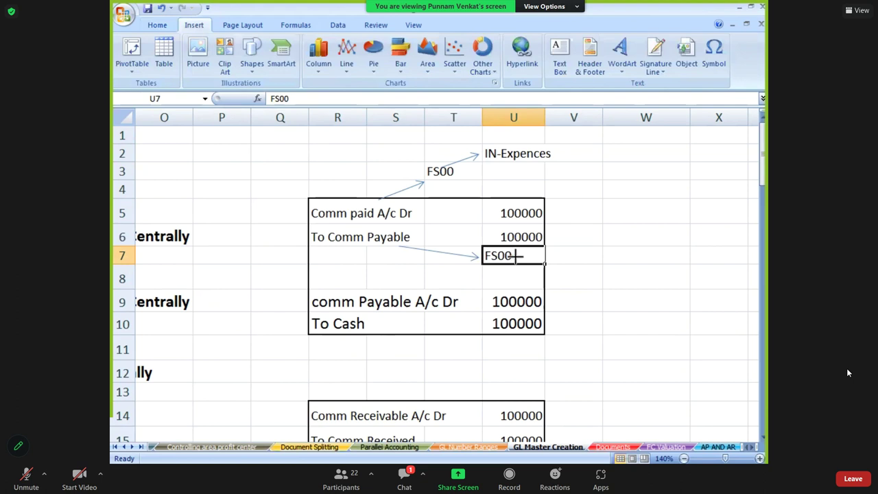
pyautogui.moveTo(514, 256); pyautogui.dragTo(554, 258)
pyautogui.moveTo(566, 264); pyautogui.dragTo(566, 263)
pyautogui.click(581, 275)
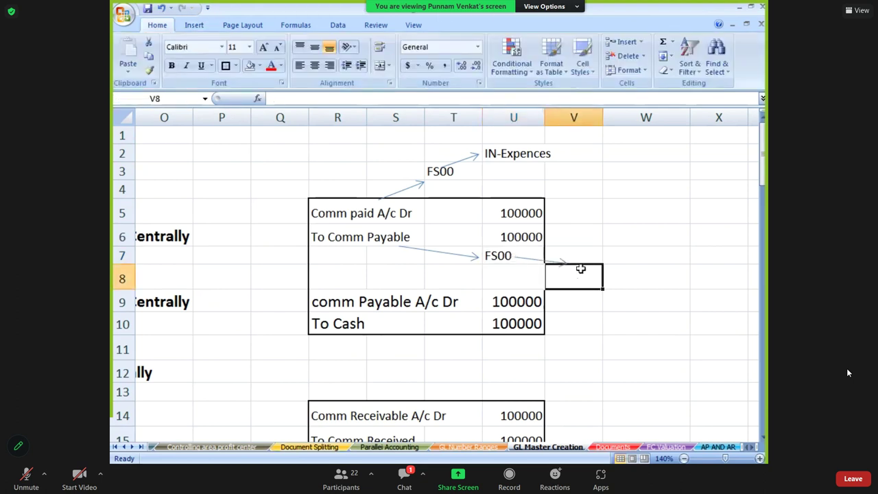
pyautogui.click(564, 261)
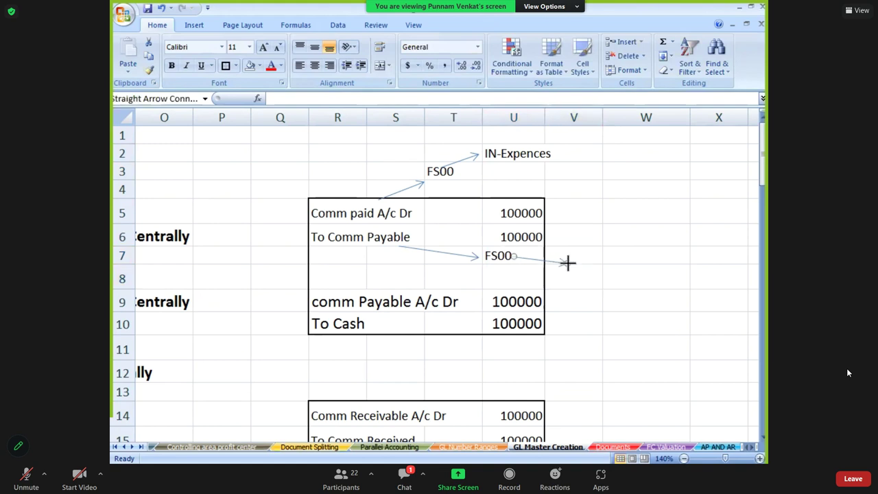
# Enter the account group label Currenct Liabilities in cell V7, beside the payable arrow
pyautogui.click(563, 259)
pyautogui.write('cUR')
pyautogui.press('BackSpace')
pyautogui.press('BackSpace')
pyautogui.press('BackSpace')
pyautogui.write('Currenct Liabil')
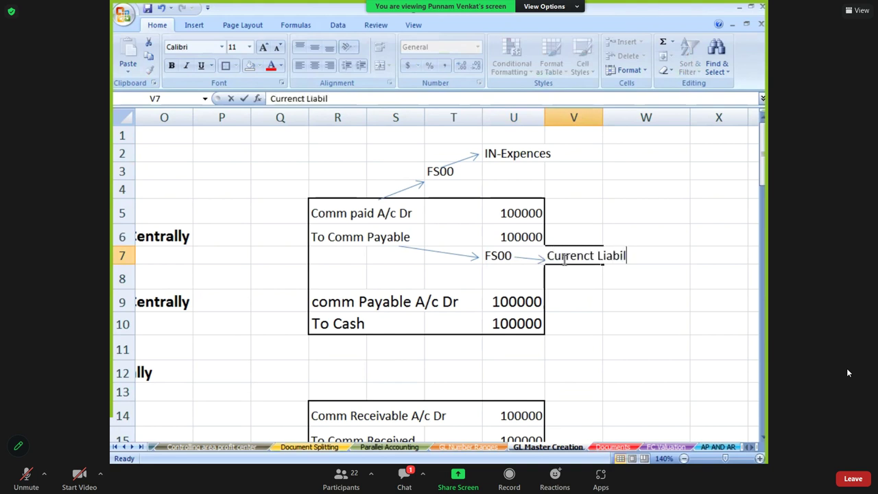
pyautogui.write('ities')
pyautogui.press('Return')
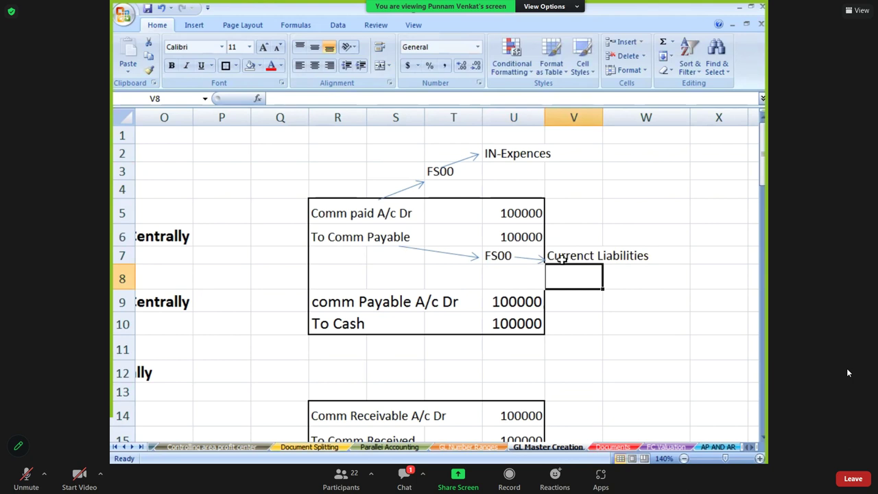
# Review the Comm paid account together with its FS00 and IN-Expences labels
pyautogui.click(360, 212)
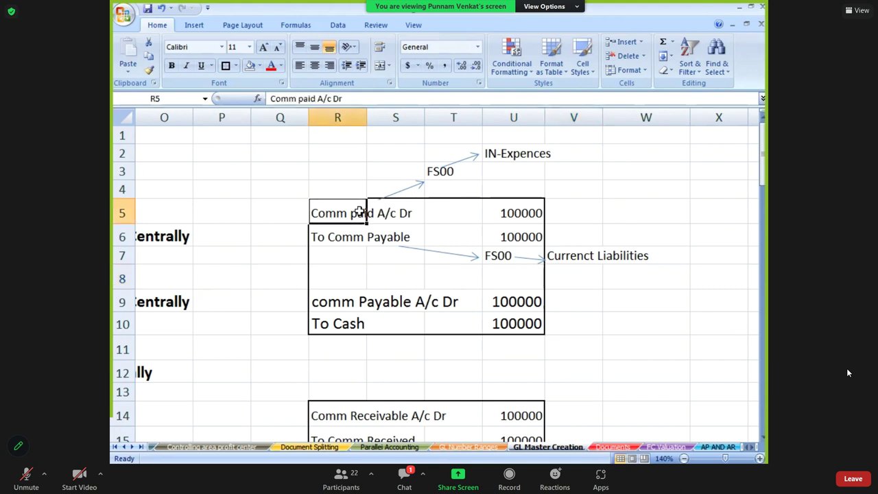
pyautogui.click(440, 175)
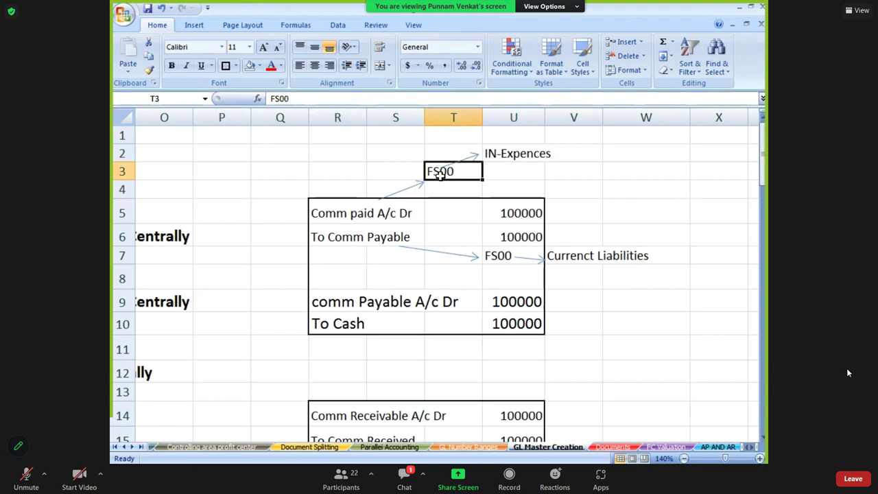
pyautogui.click(365, 211)
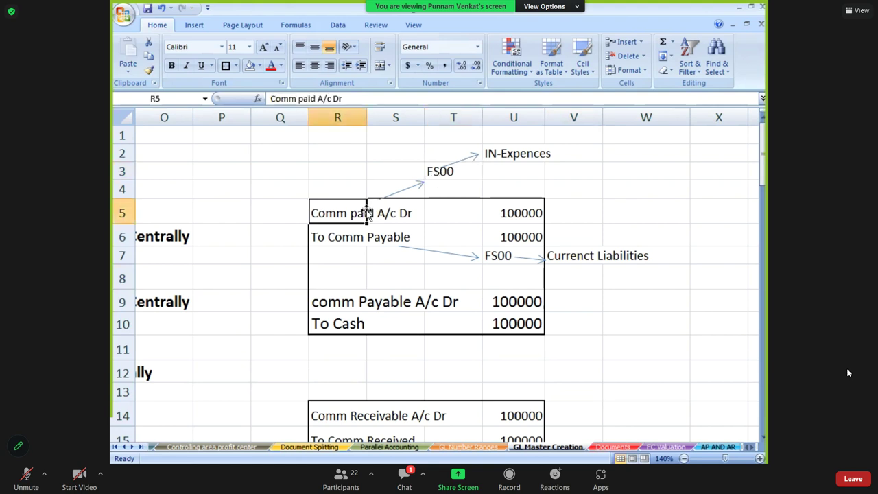
pyautogui.click(506, 155)
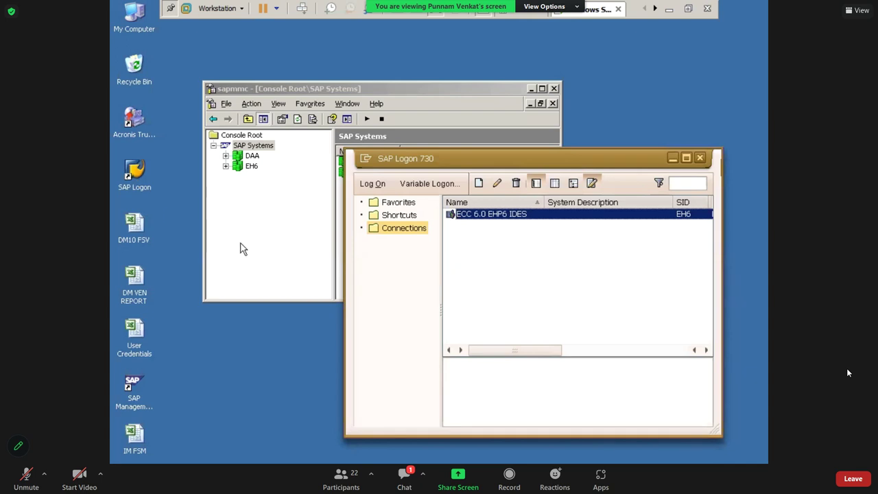
# Switch to SAP Logon and log on to ECC 6.0 EHP6 IDES, client 800, with the user name and password
pyautogui.click(373, 183)
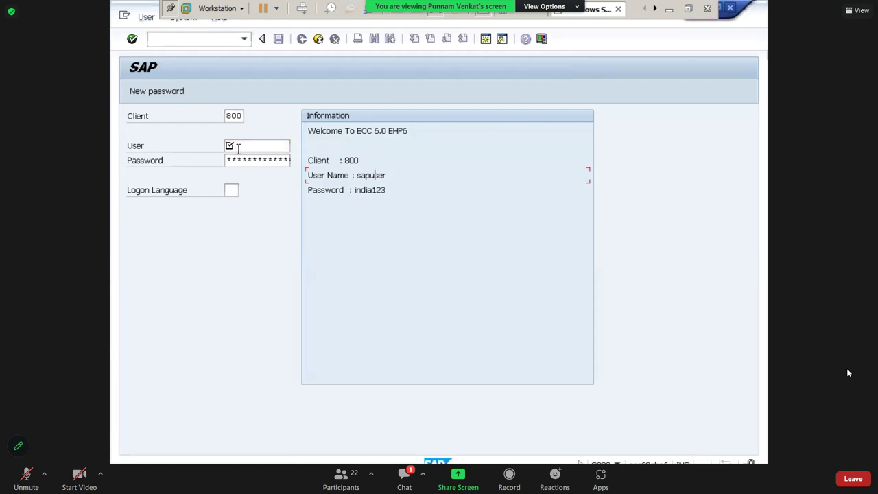
pyautogui.click(238, 147)
pyautogui.write('sapuser')
pyautogui.press('Tab')
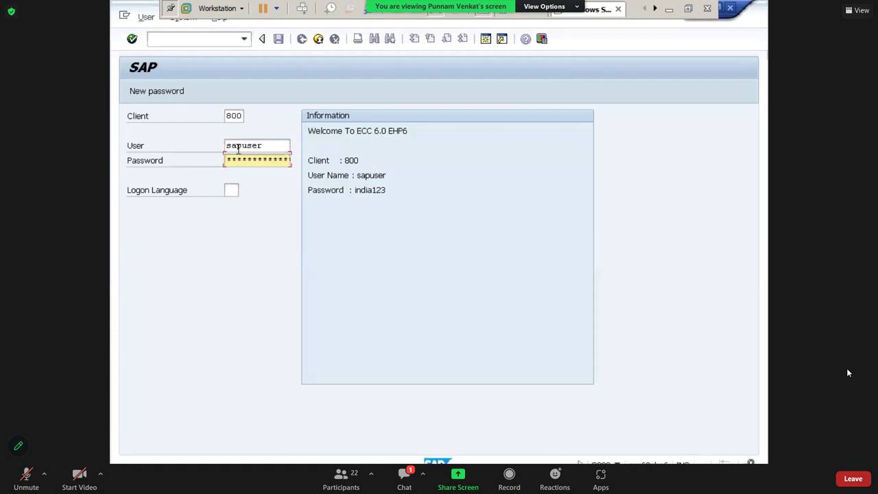
pyautogui.press('Return')
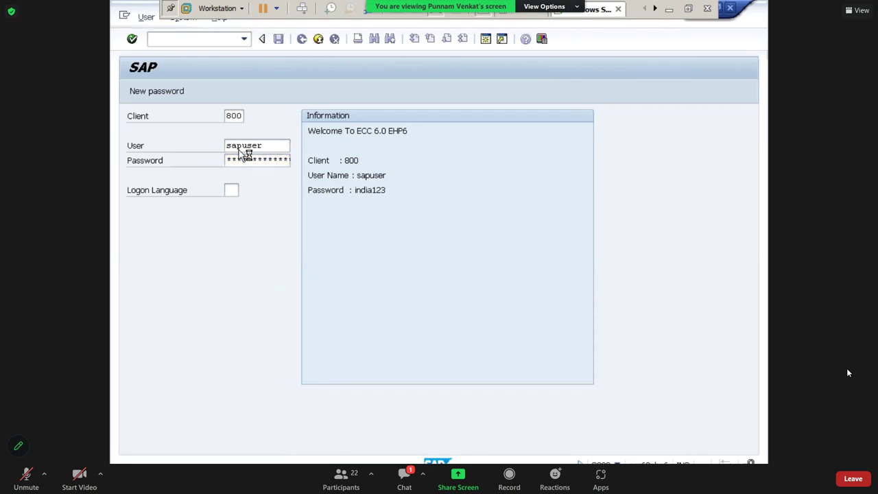
# Switch back to the Excel workbook and open the GL Master Creation sheet
pyautogui.click(672, 17)
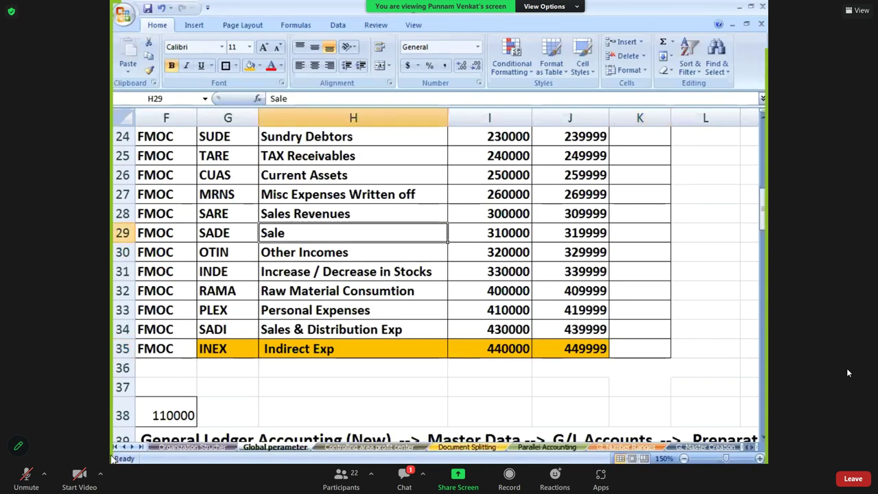
pyautogui.click(136, 447)
pyautogui.click(137, 447)
pyautogui.click(136, 447)
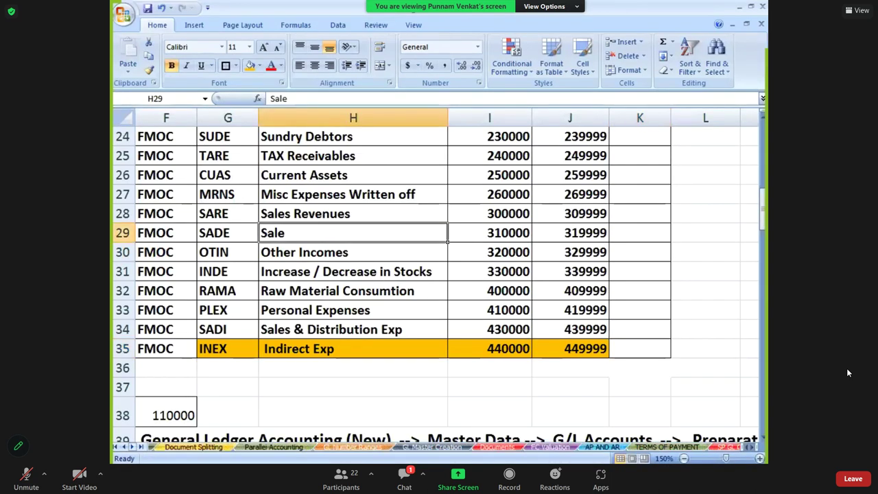
pyautogui.click(430, 448)
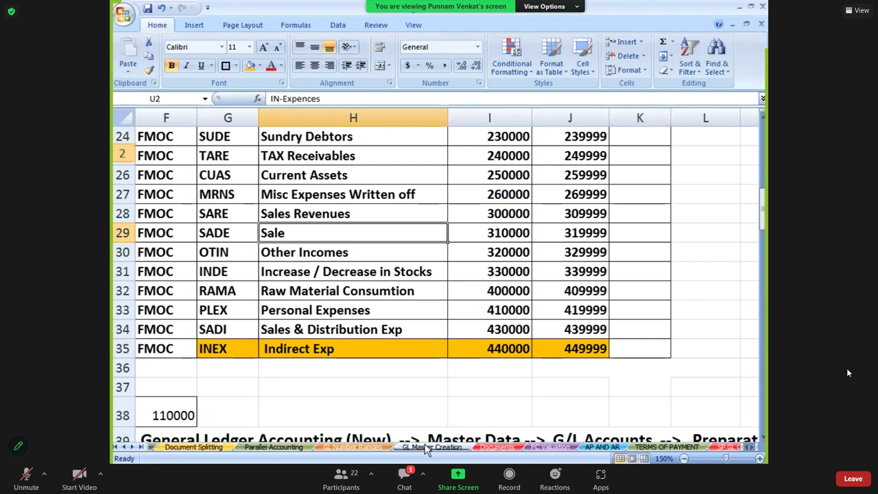
# Review the five G/L master operations, from Create G/L Master to Unblock GL Master, together with their transaction codes in column F
pyautogui.click(249, 339)
pyautogui.press('Left')
pyautogui.press('Left')
pyautogui.press('Left')
pyautogui.press('Left')
pyautogui.press('Left')
pyautogui.press('Left')
pyautogui.press('Left')
pyautogui.press('Left')
pyautogui.press('Left')
pyautogui.press('Left')
pyautogui.press('Left')
pyautogui.press('Left')
pyautogui.press('Left')
pyautogui.press('Left')
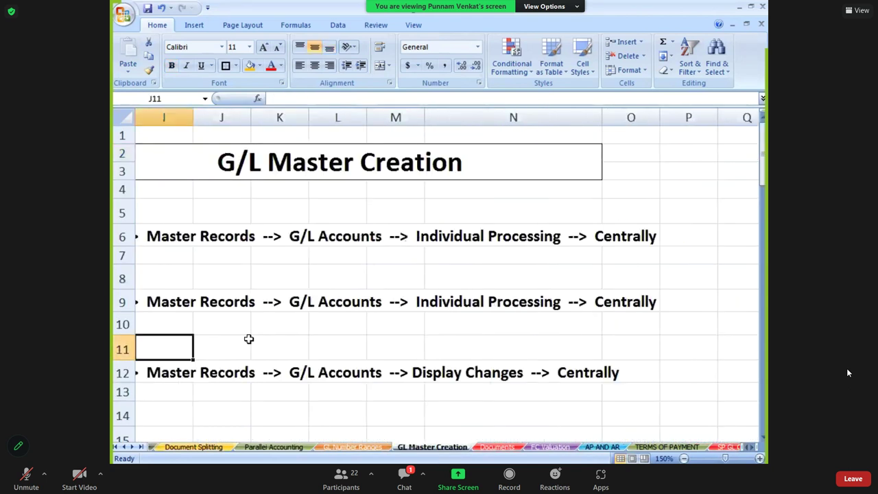
pyautogui.press('Down')
pyautogui.press('Down')
pyautogui.press('Down')
pyautogui.press('Down')
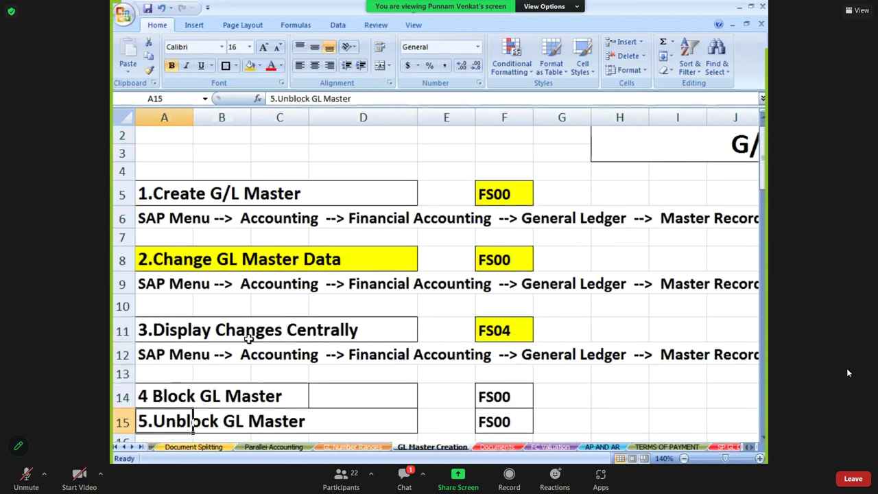
pyautogui.press('Down')
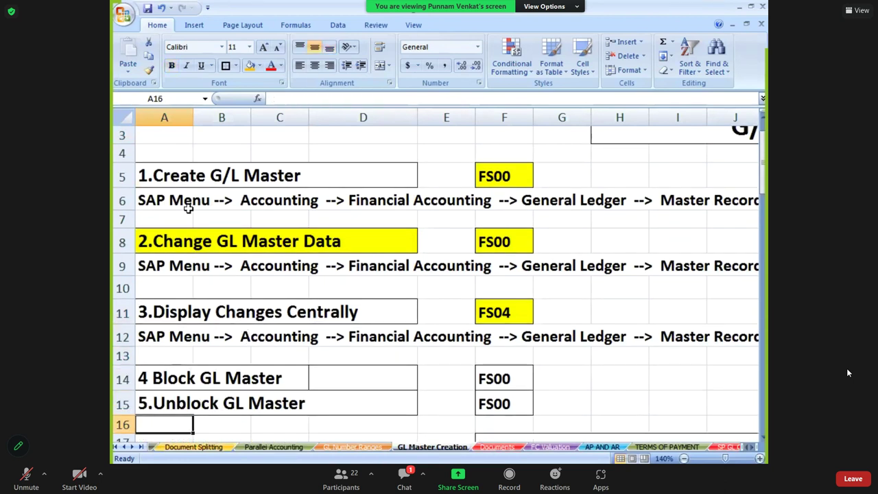
pyautogui.click(185, 177)
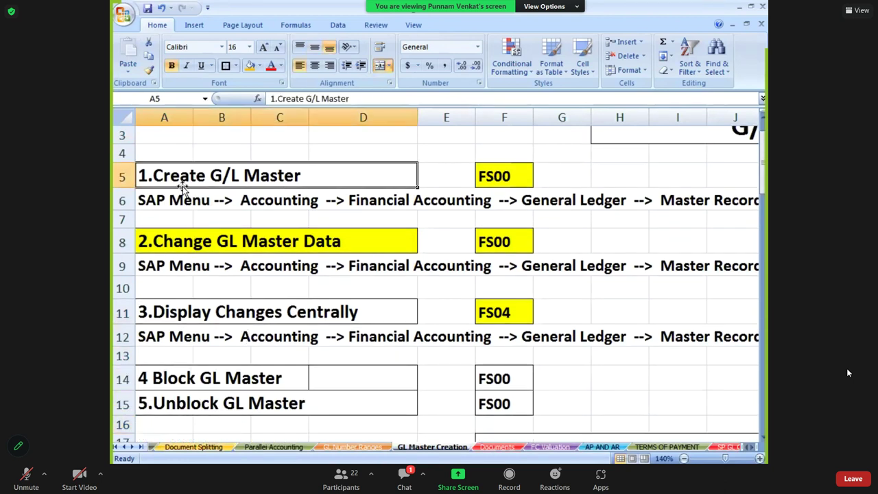
pyautogui.click(505, 179)
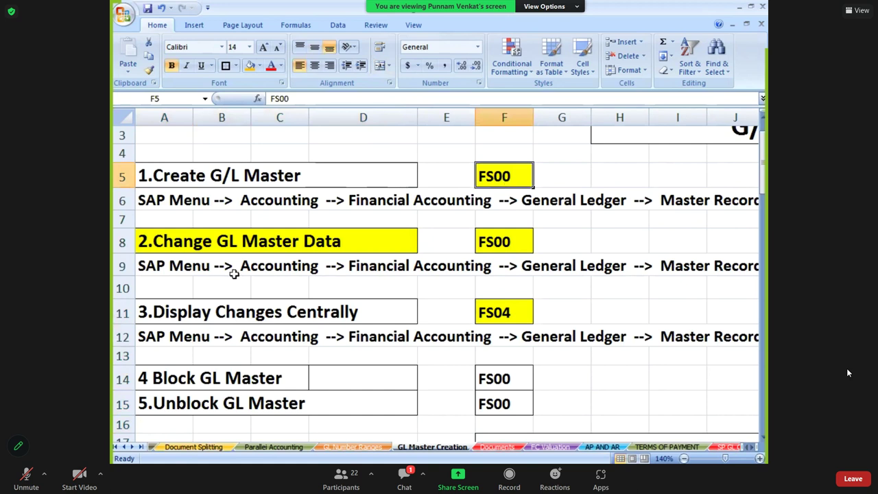
pyautogui.click(197, 246)
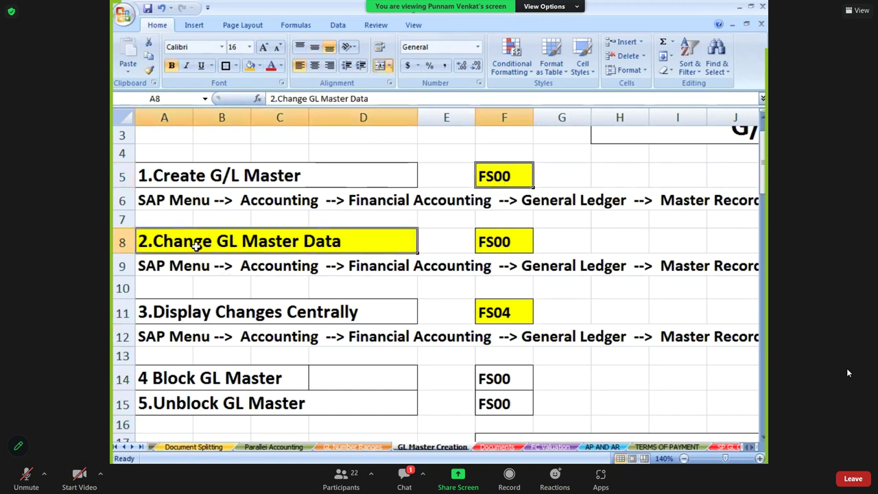
pyautogui.click(494, 242)
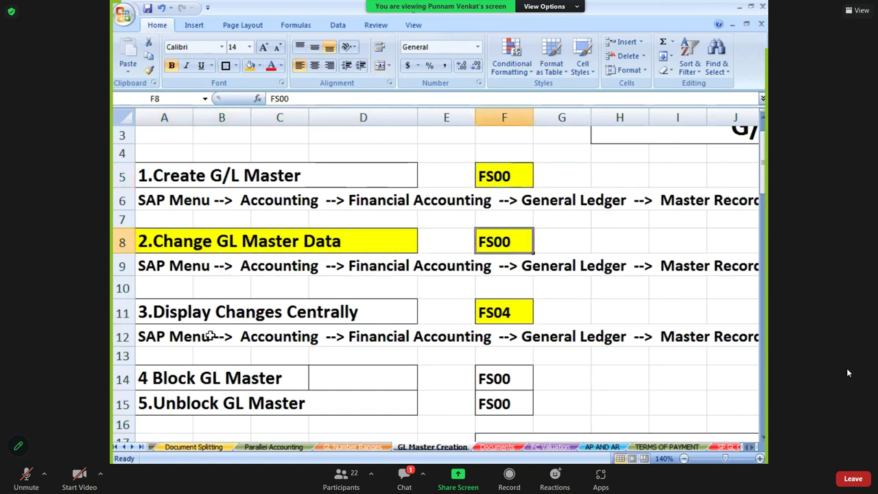
pyautogui.click(198, 317)
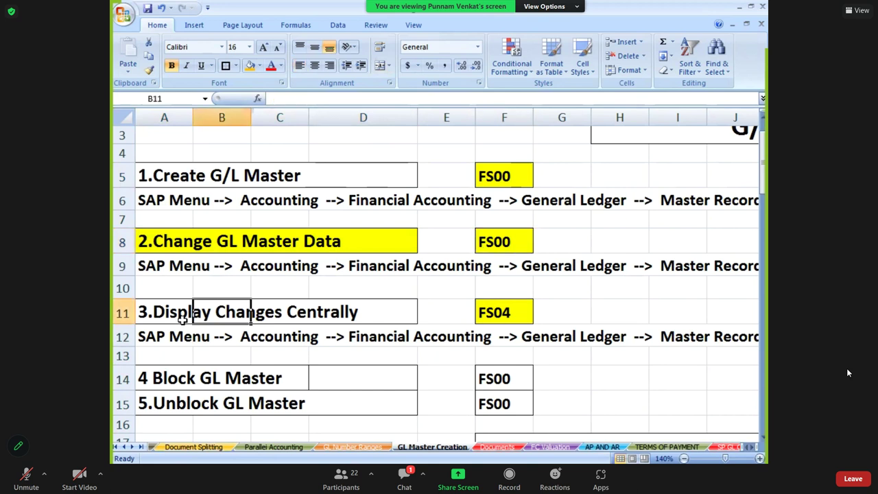
pyautogui.click(508, 312)
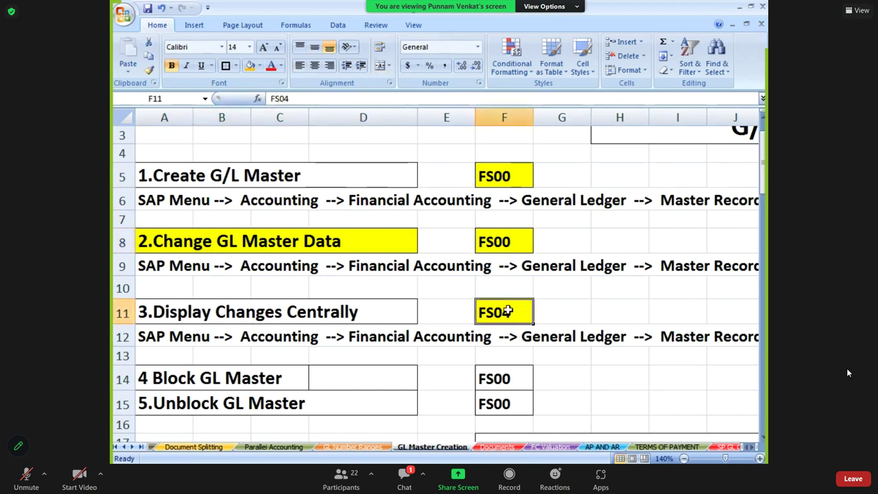
pyautogui.click(201, 380)
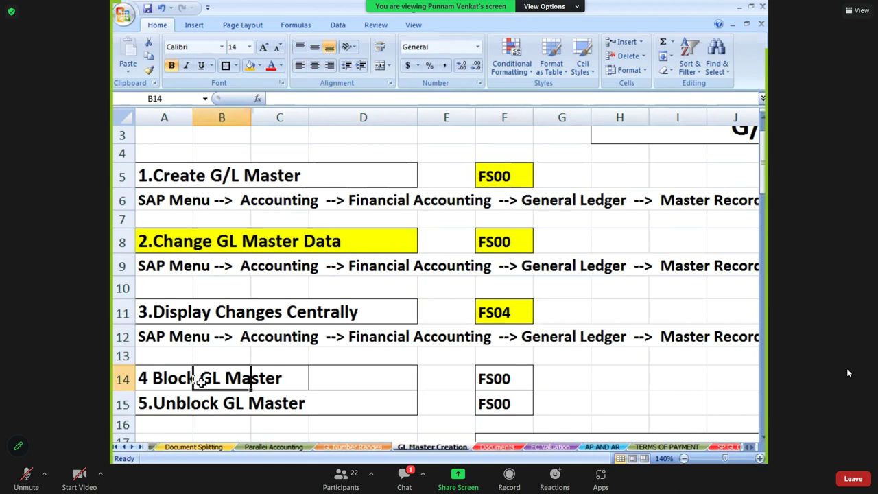
pyautogui.click(509, 396)
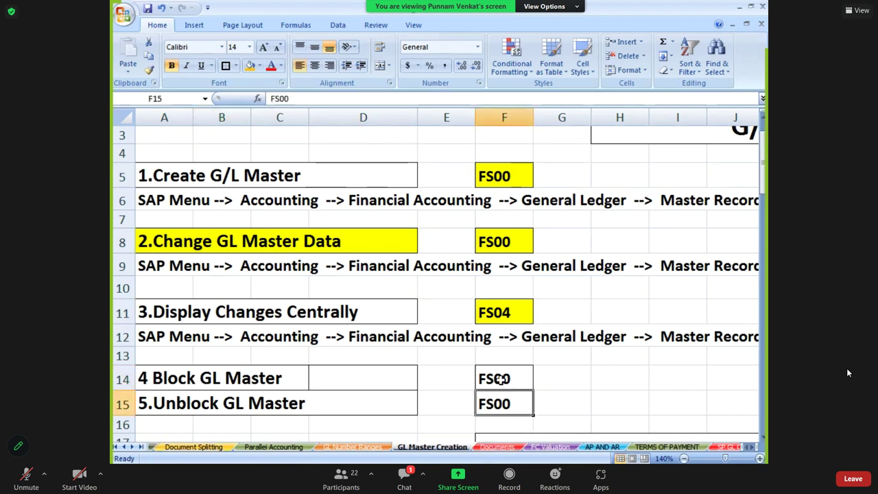
pyautogui.click(178, 400)
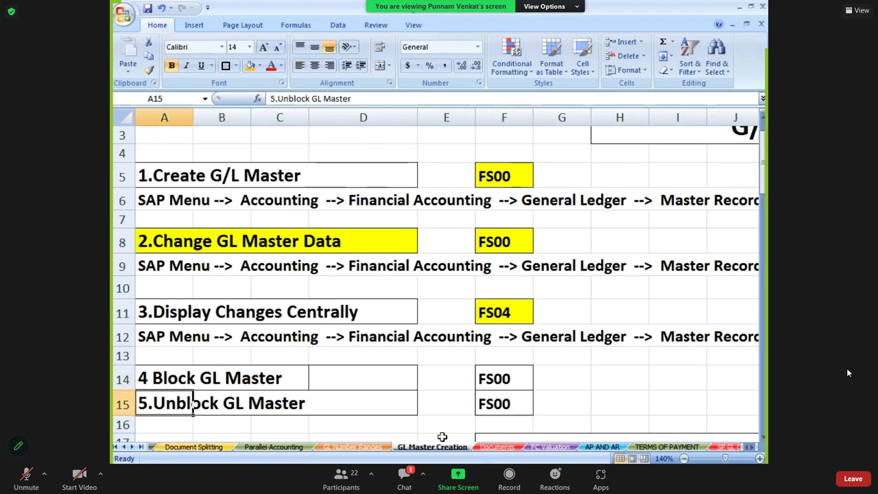
pyautogui.click(485, 408)
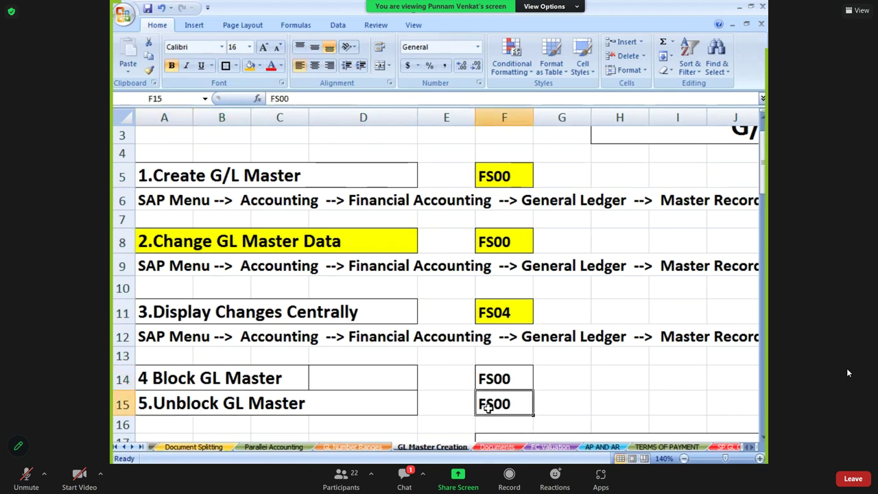
# Select the range A4:F15 covering all five G/L master operations and their transaction codes
pyautogui.click(151, 157)
pyautogui.hotkey('shift', 'Right')
pyautogui.hotkey('shift', 'Right')
pyautogui.hotkey('shift', 'Right')
pyautogui.hotkey('shift', 'Right')
pyautogui.hotkey('shift', 'Right')
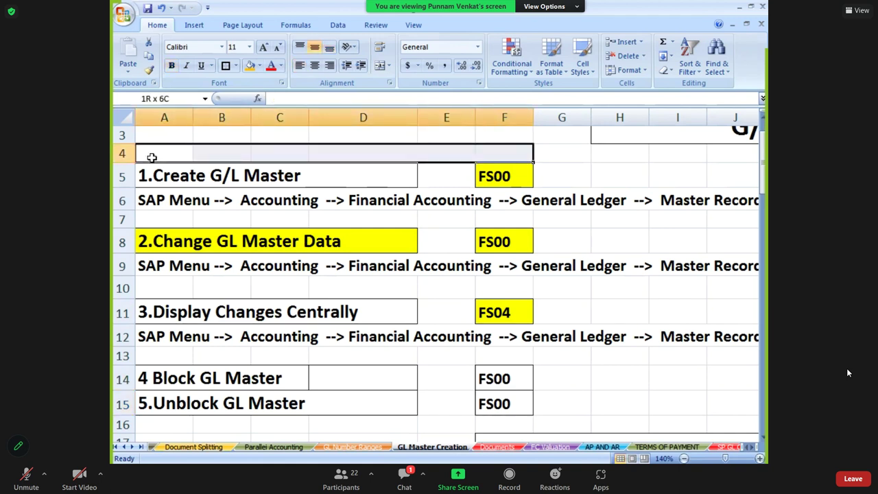
pyautogui.hotkey('shift', 'Down')
pyautogui.hotkey('shift', 'Down')
pyautogui.hotkey('shift', 'Down')
pyautogui.hotkey('shift', 'Down')
pyautogui.hotkey('shift', 'Down')
pyautogui.hotkey('shift', 'Down')
pyautogui.hotkey('shift', 'Down')
pyautogui.hotkey('shift', 'Down')
pyautogui.hotkey('shift', 'Down')
pyautogui.hotkey('shift', 'Down')
pyautogui.hotkey('shift', 'Down')
pyautogui.hotkey('shift', 'Down')
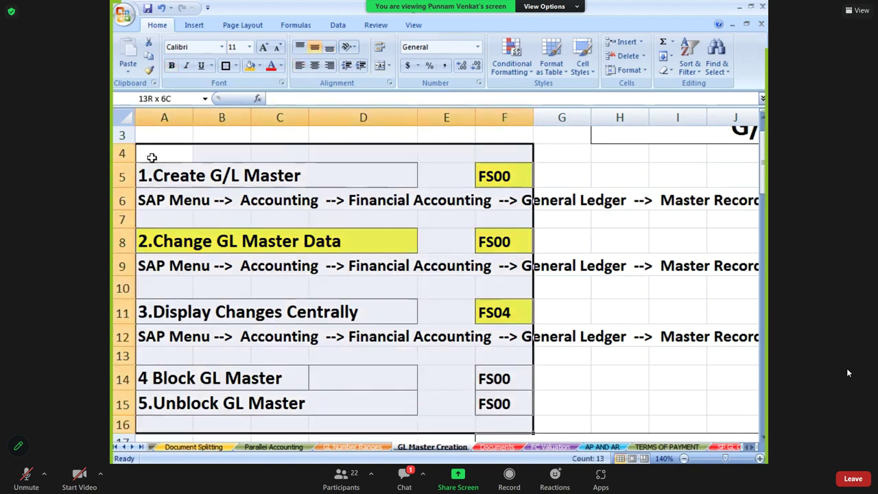
pyautogui.hotkey('shift', 'Up')
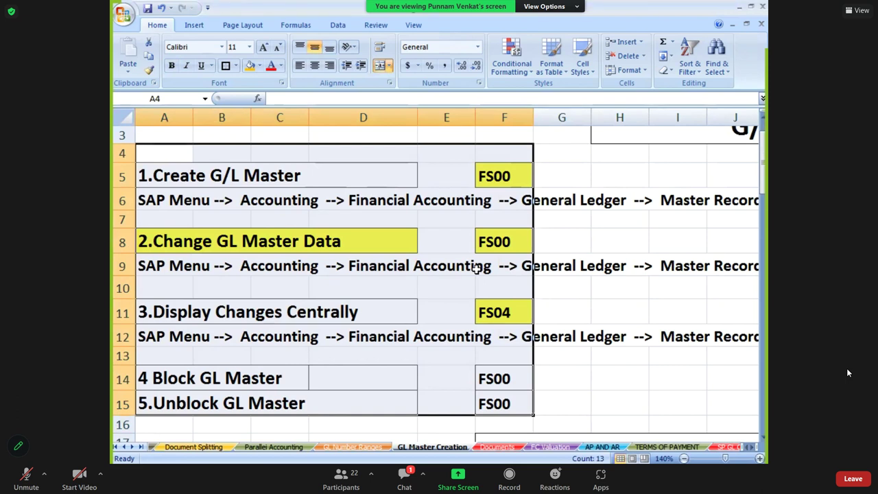
# Switch to SAP Easy Access and expand Accounting and its Financial Accounting folder in the SAP Menu
pyautogui.click(686, 334)
pyautogui.hotkey('alt', 'Tab')
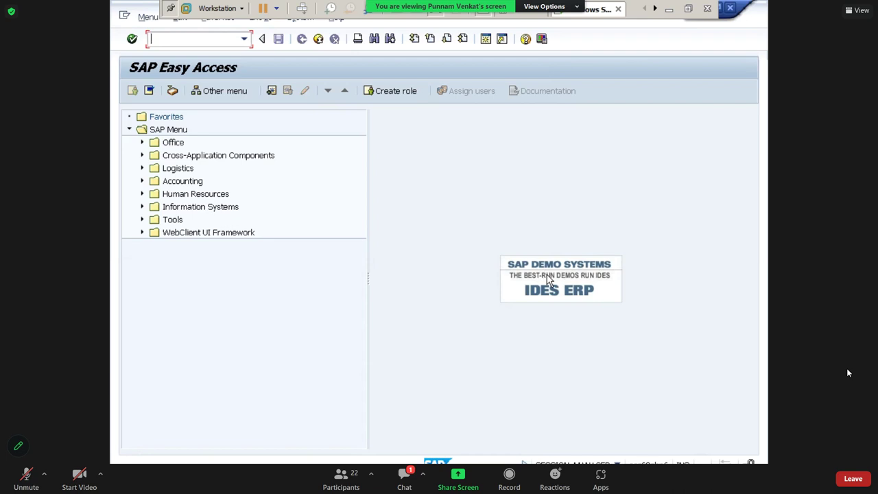
pyautogui.click(178, 133)
pyautogui.click(165, 142)
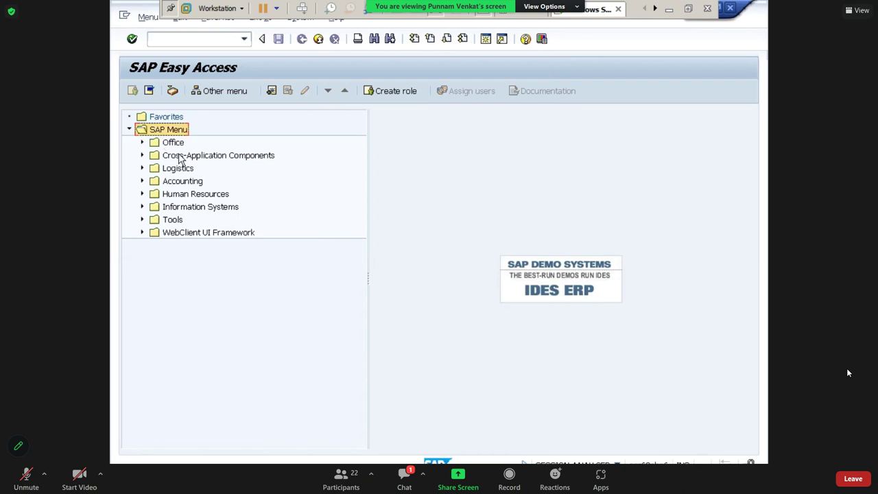
pyautogui.press('Down')
pyautogui.press('Down')
pyautogui.press('Down')
pyautogui.press('Right')
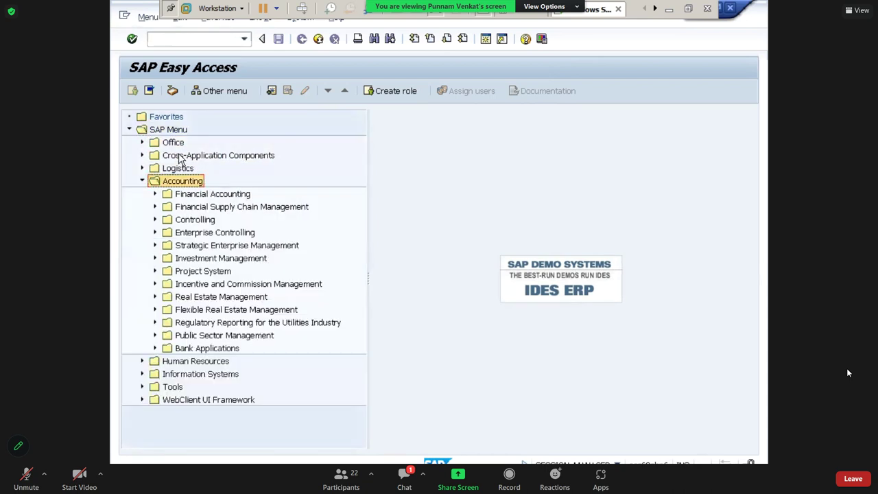
pyautogui.press('Down')
pyautogui.press('Right')
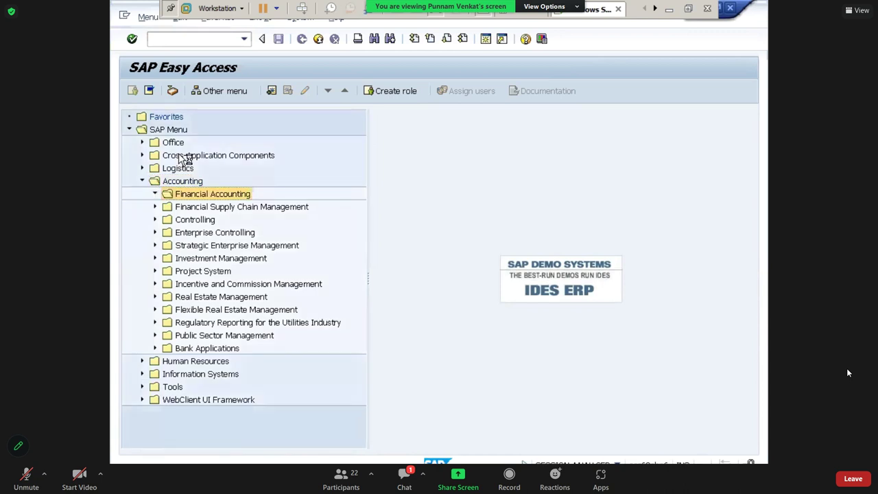
# Expand General Ledger under Financial Accounting, along with its Master Records folder
pyautogui.click(168, 133)
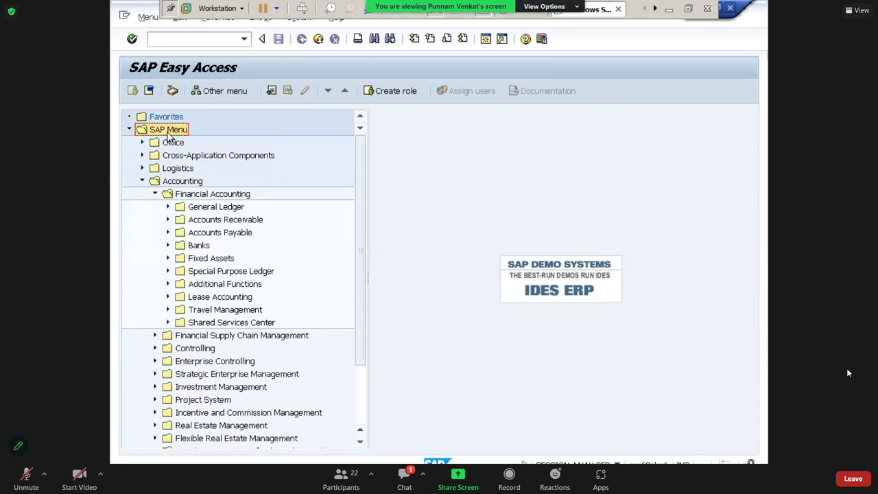
pyautogui.press('Down')
pyautogui.press('Down')
pyautogui.press('Down')
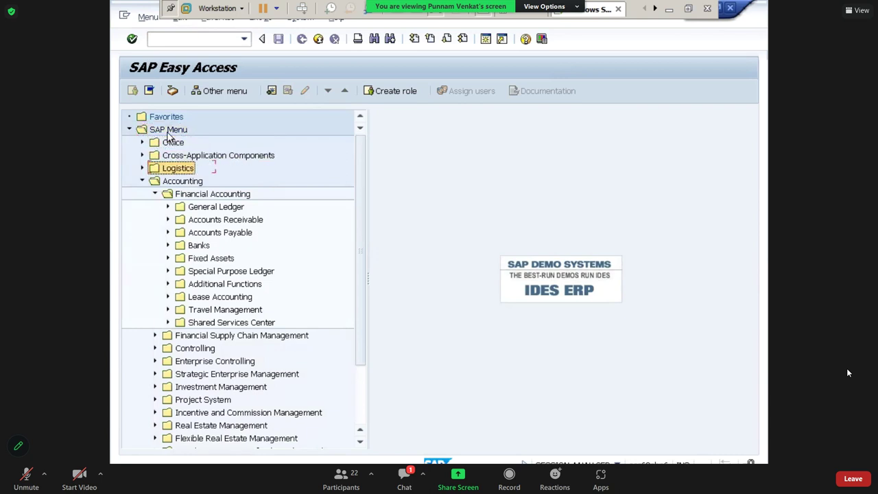
pyautogui.press('Down')
pyautogui.press('Down')
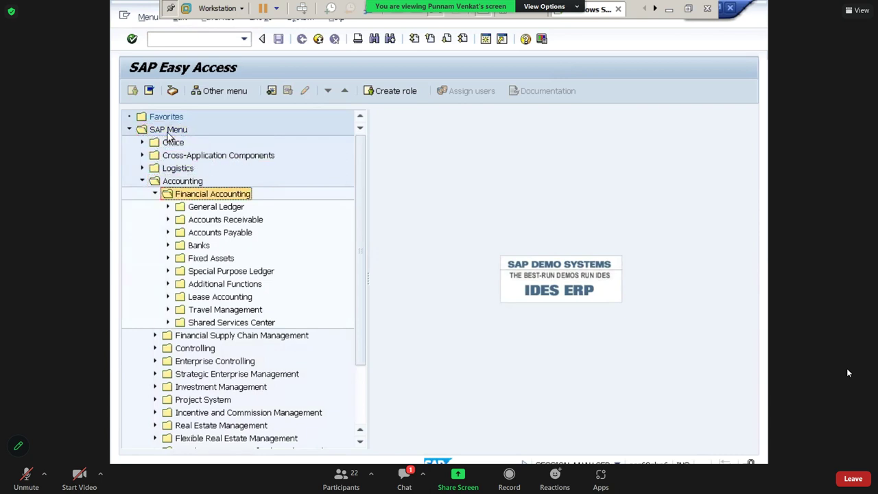
pyautogui.press('Down')
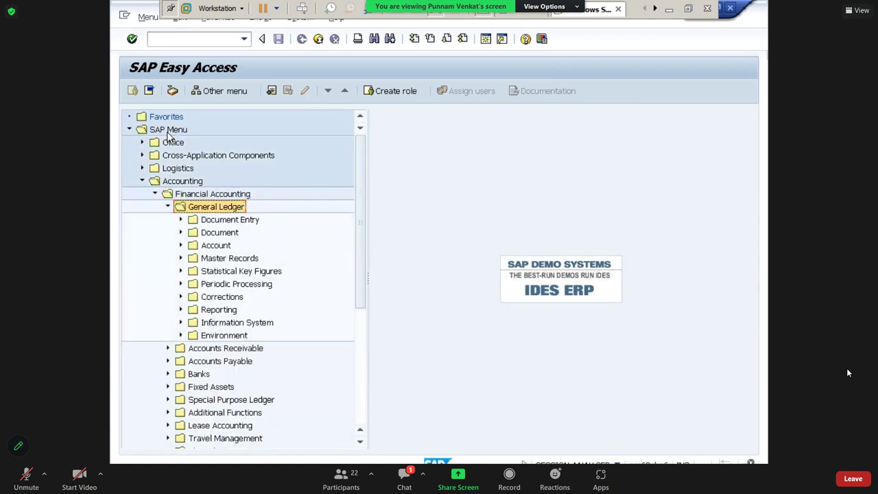
pyautogui.press('Down')
pyautogui.press('Down')
pyautogui.press('Down')
pyautogui.press('Down')
pyautogui.press('Right')
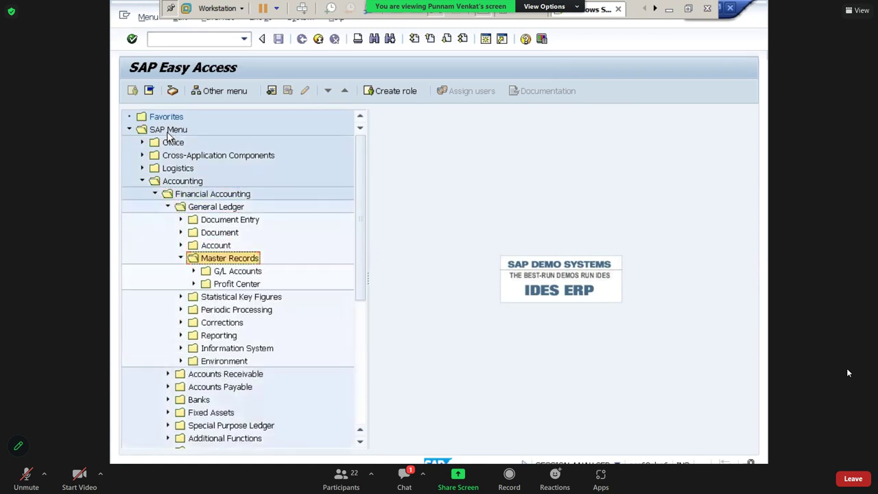
# Expand G/L Accounts and Individual Processing under Master Records, and select FS00 - Centrally
pyautogui.press('Down')
pyautogui.press('Right')
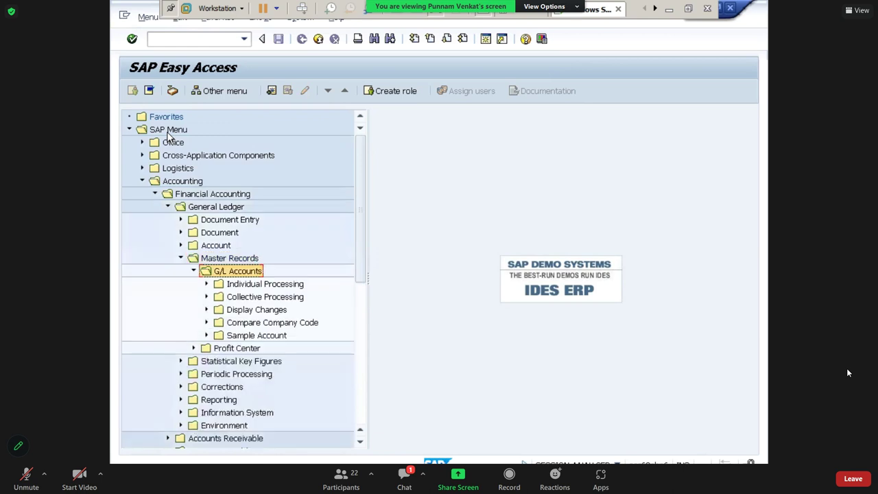
pyautogui.press('Down')
pyautogui.press('Right')
pyautogui.press('Down')
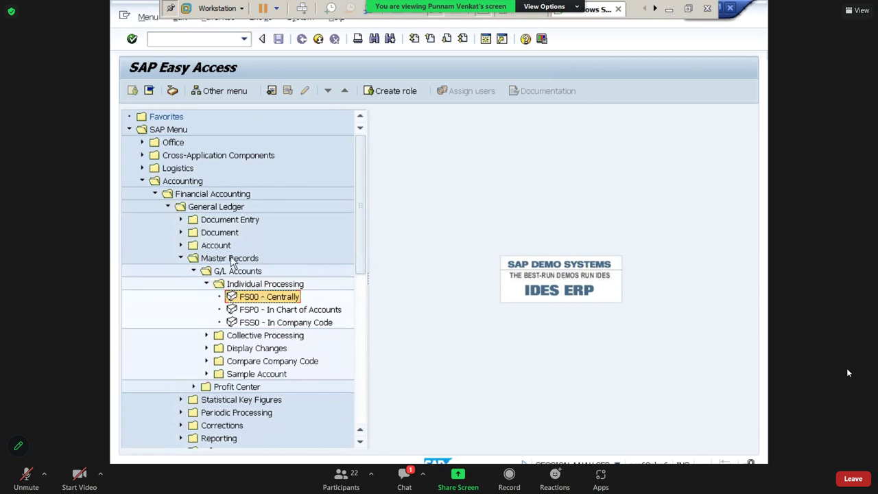
# Retrace the menu path from SAP Menu through Accounting, General Ledger and G/L Accounts down to FS00 - Centrally
pyautogui.click(175, 134)
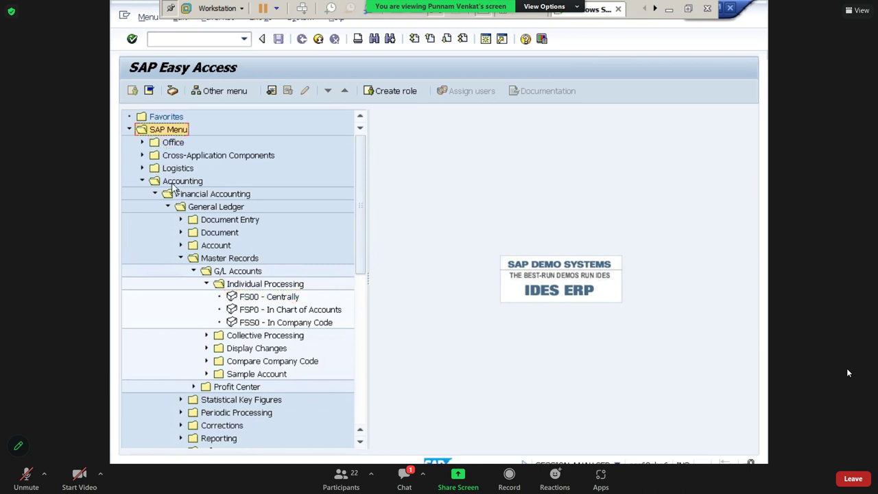
pyautogui.click(178, 182)
pyautogui.click(193, 197)
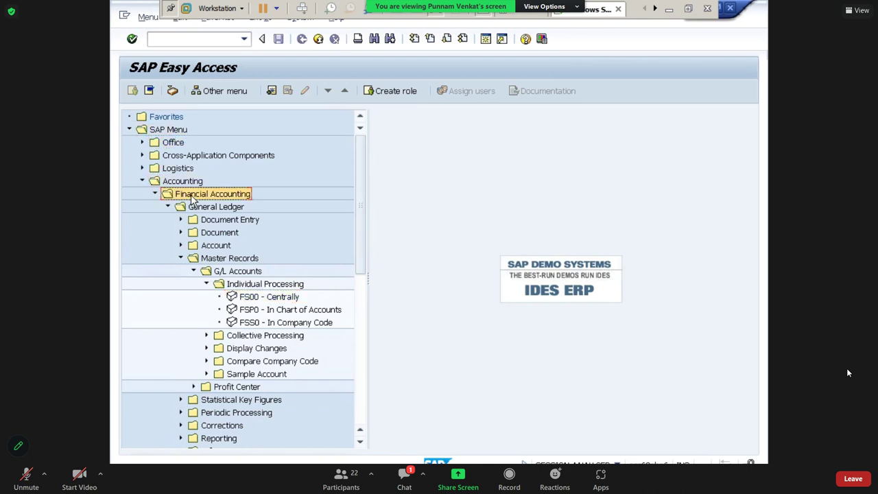
pyautogui.click(208, 210)
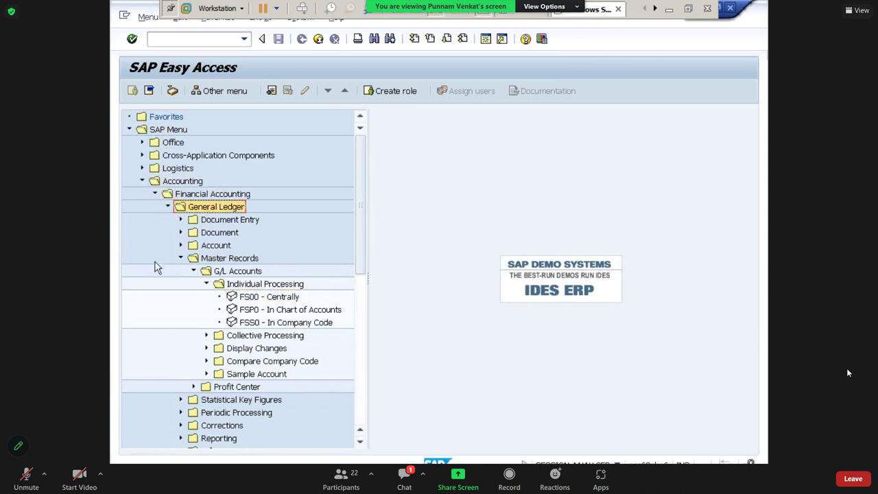
pyautogui.click(224, 260)
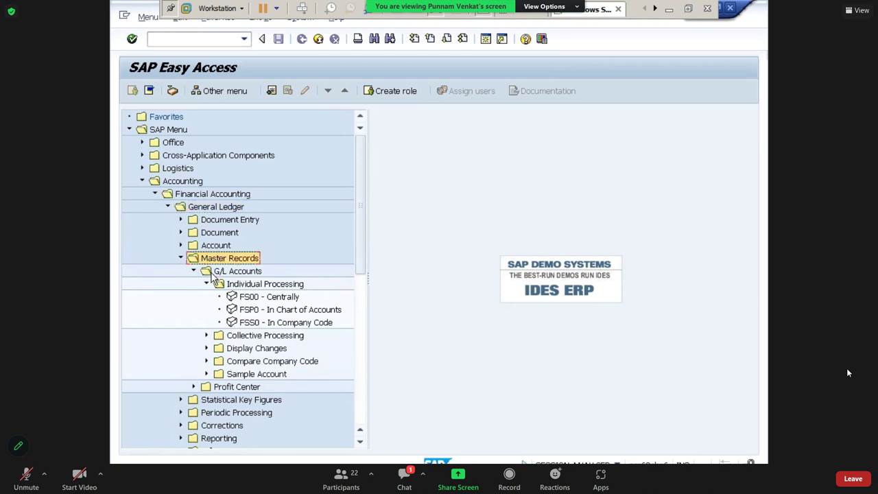
pyautogui.click(226, 272)
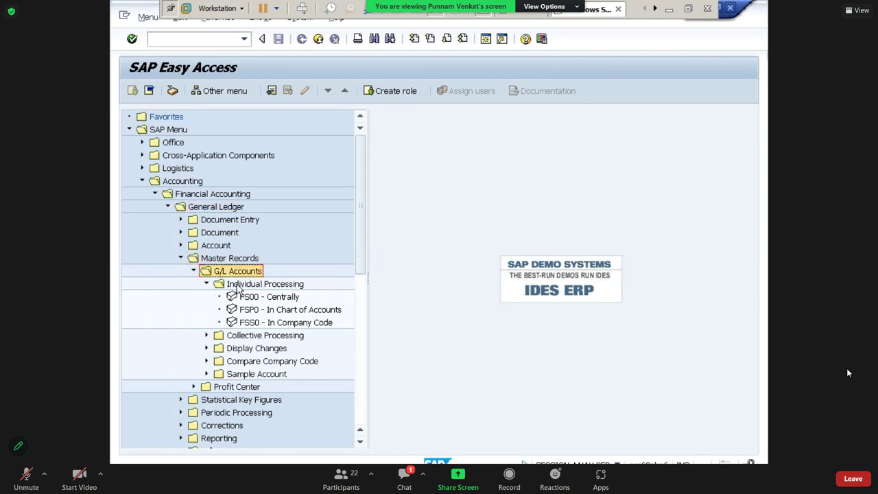
pyautogui.click(227, 285)
pyautogui.click(248, 298)
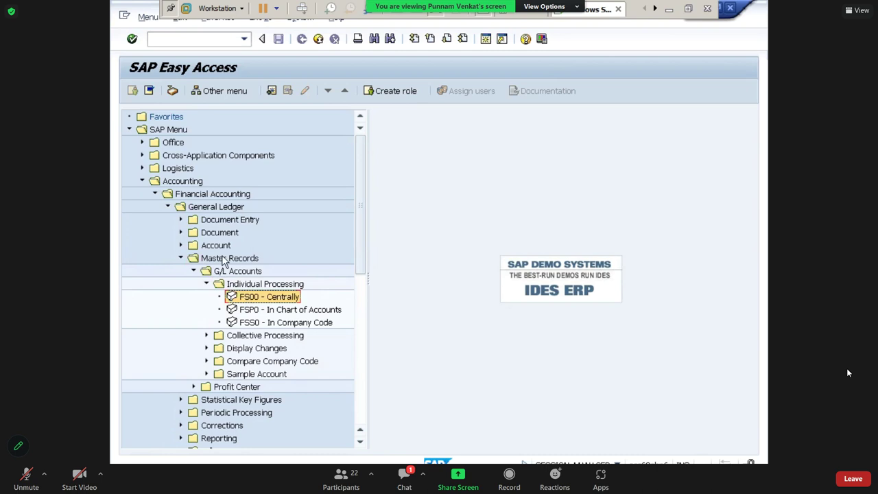
# Open FS00 - Centrally and check whether G/L account 440000 exists in company code PM10, dismissing the information dialog
pyautogui.doubleClick(259, 300)
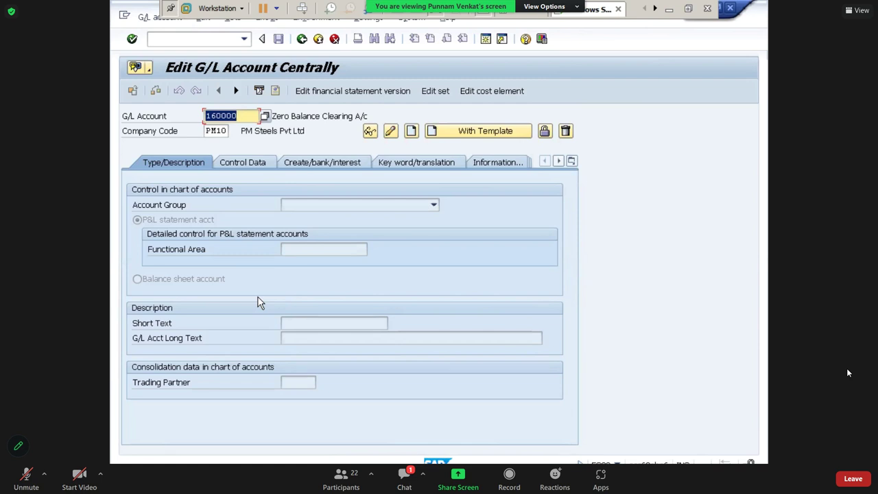
pyautogui.write('4')
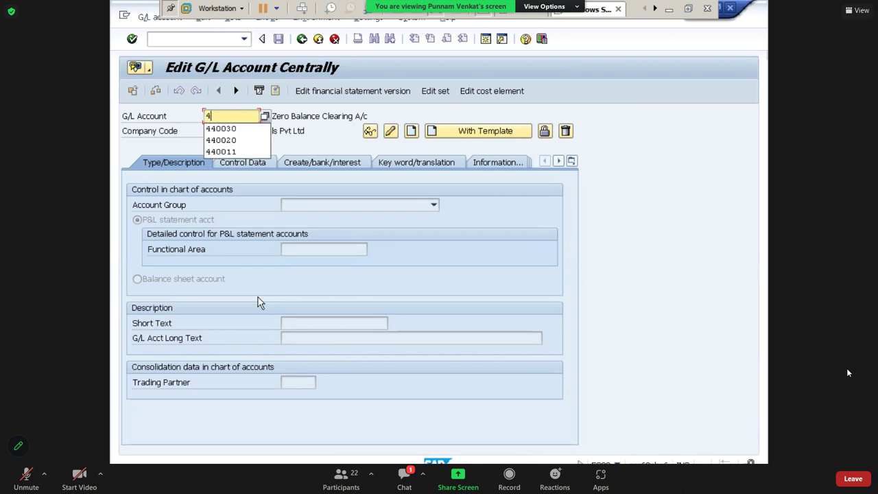
pyautogui.press('BackSpace')
pyautogui.write('440000')
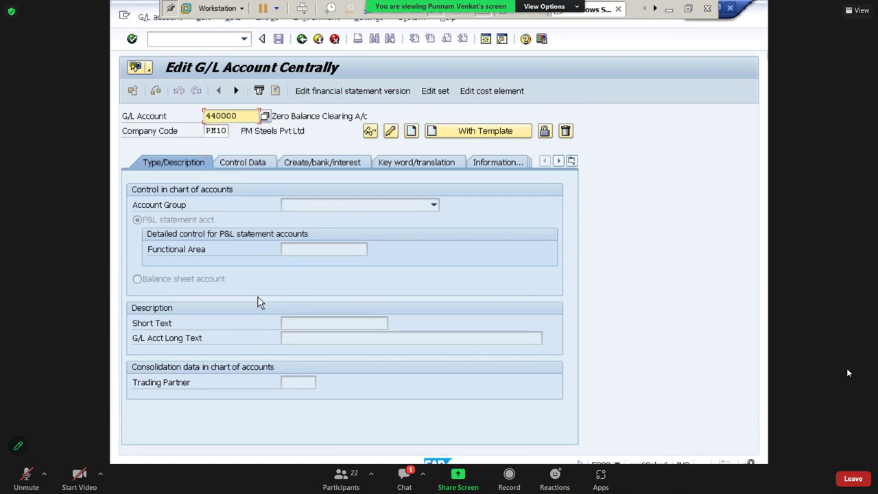
pyautogui.press('Tab')
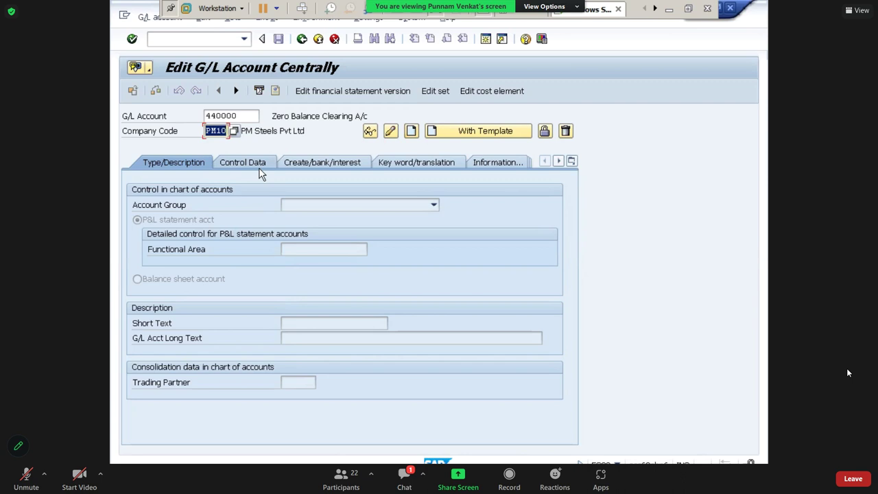
pyautogui.press('Return')
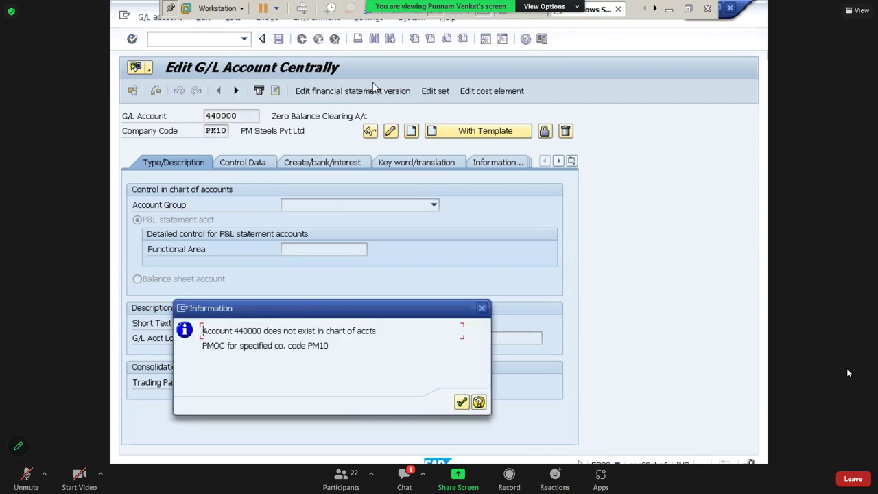
pyautogui.moveTo(325, 316); pyautogui.dragTo(345, 220)
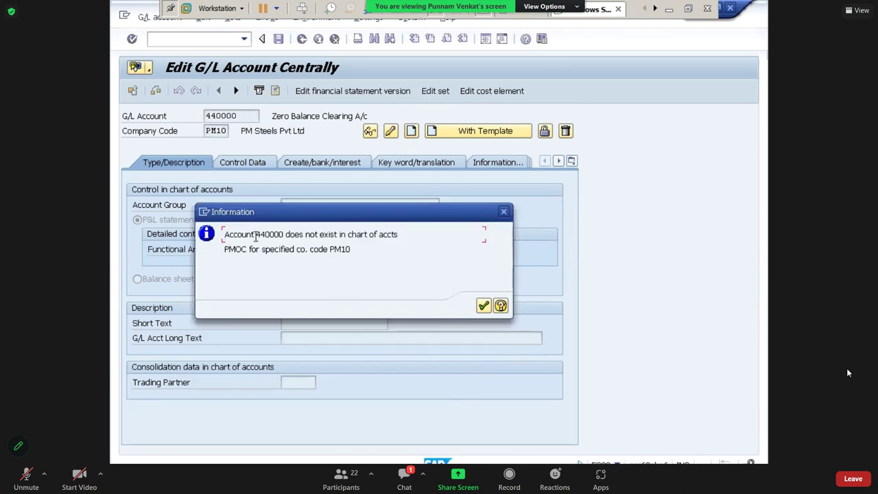
pyautogui.moveTo(257, 235); pyautogui.dragTo(318, 236)
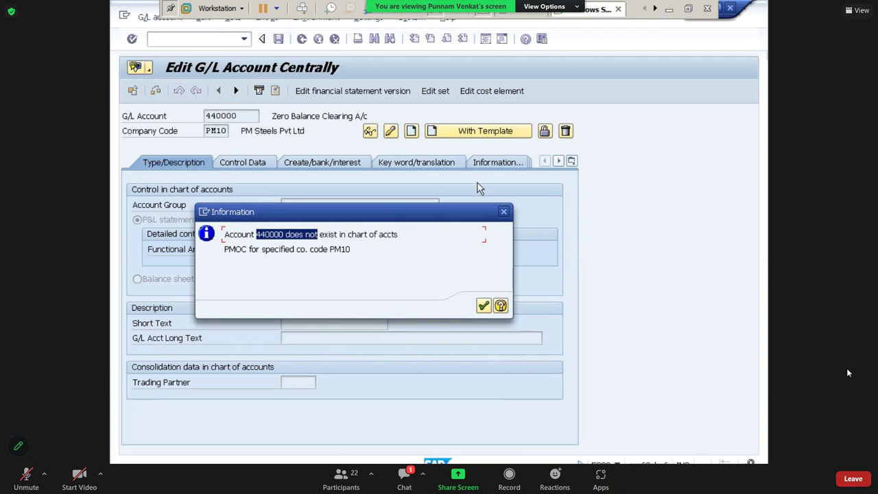
pyautogui.click(504, 212)
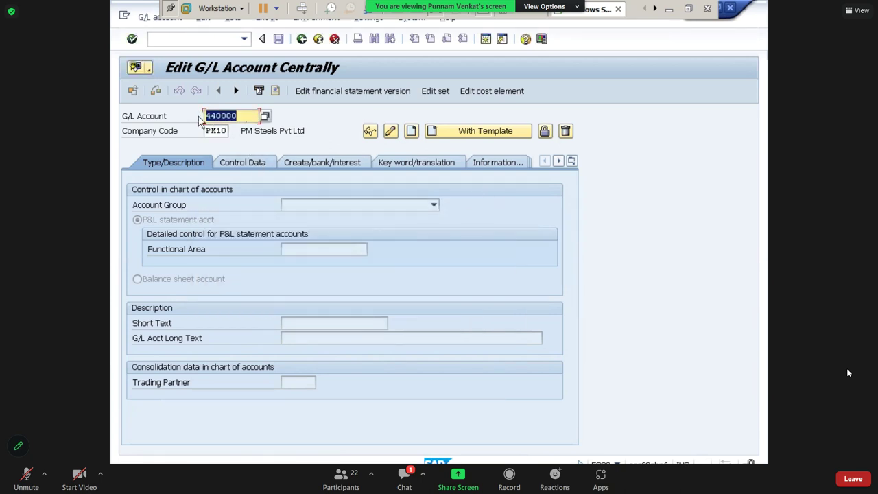
# Start creating G/L account 440000 in PM10 with account group Indirect Exp as a P&L statement account
pyautogui.press('Tab')
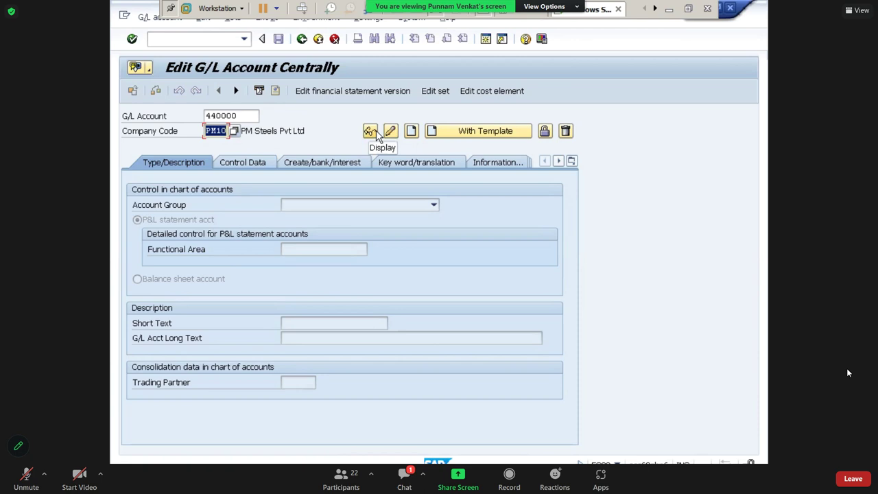
pyautogui.click(413, 138)
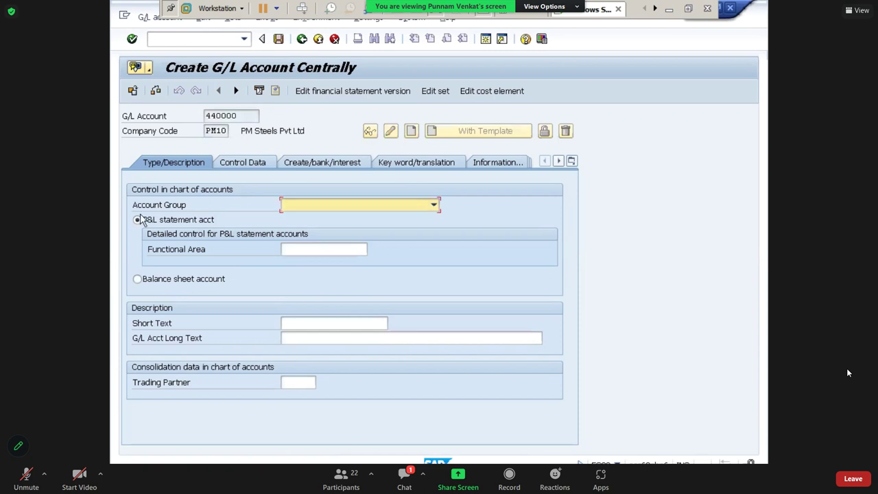
pyautogui.click(381, 205)
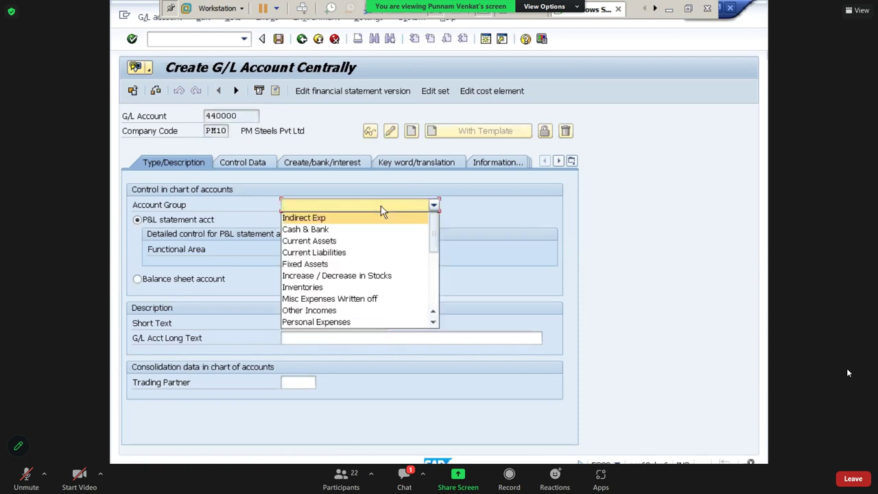
pyautogui.click(328, 219)
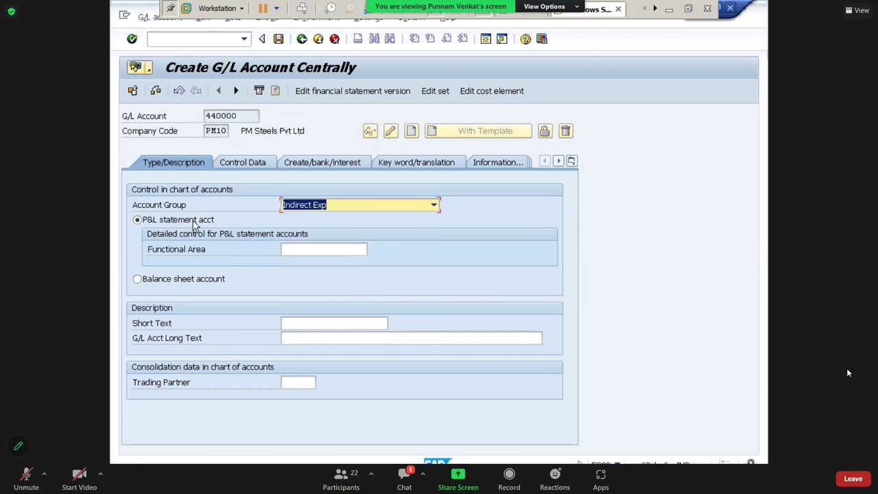
pyautogui.click(179, 289)
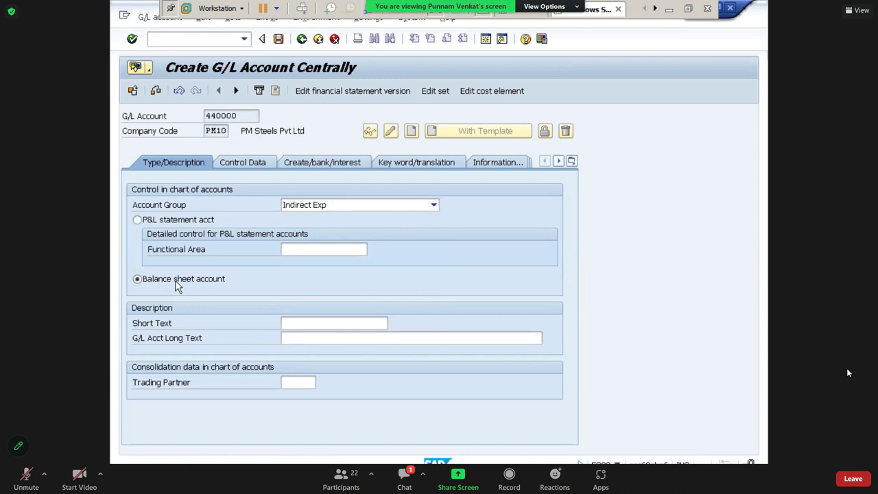
pyautogui.click(178, 225)
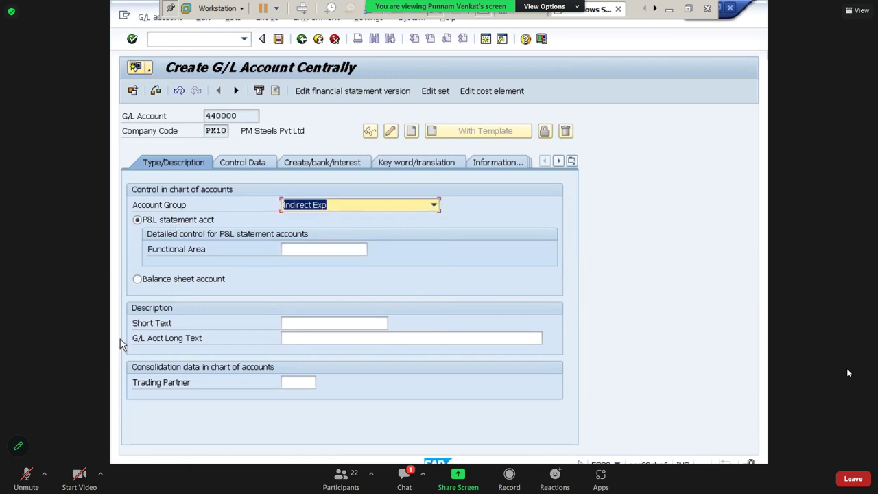
# Enter "Comm Paid A/c" as both the short text and the G/L account long text
pyautogui.click(306, 321)
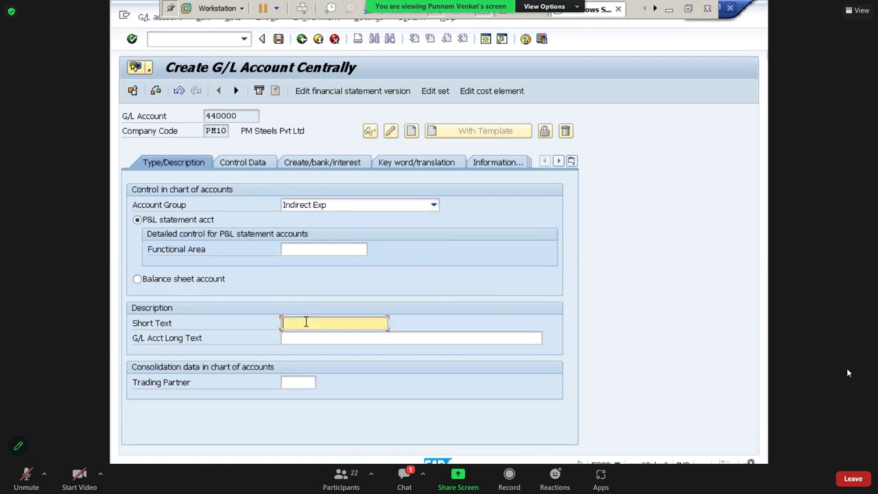
pyautogui.write('Comm Paid A/c')
pyautogui.press('Tab')
pyautogui.hotkey('shift', 'Tab')
pyautogui.hotkey('ctrl', 'c')
pyautogui.press('End')
pyautogui.press('Tab')
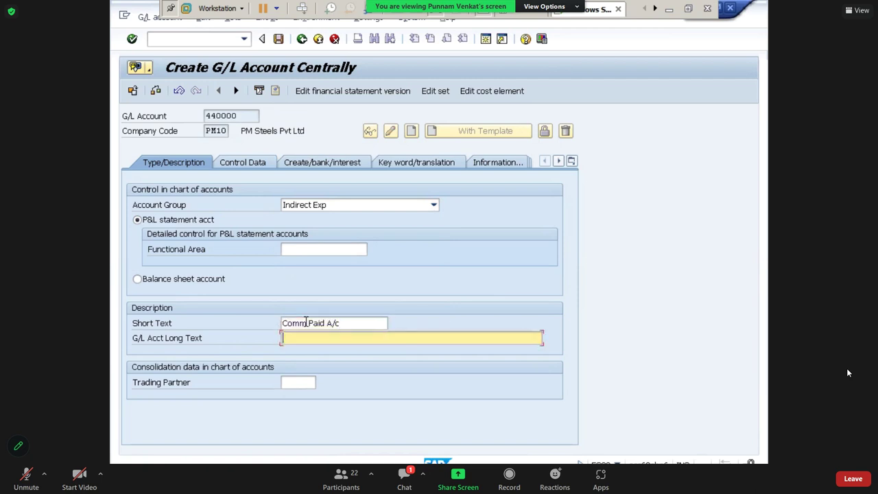
pyautogui.hotkey('ctrl', 'v')
# In the account's control data, enable line item display and set the sort key to 001
pyautogui.click(244, 164)
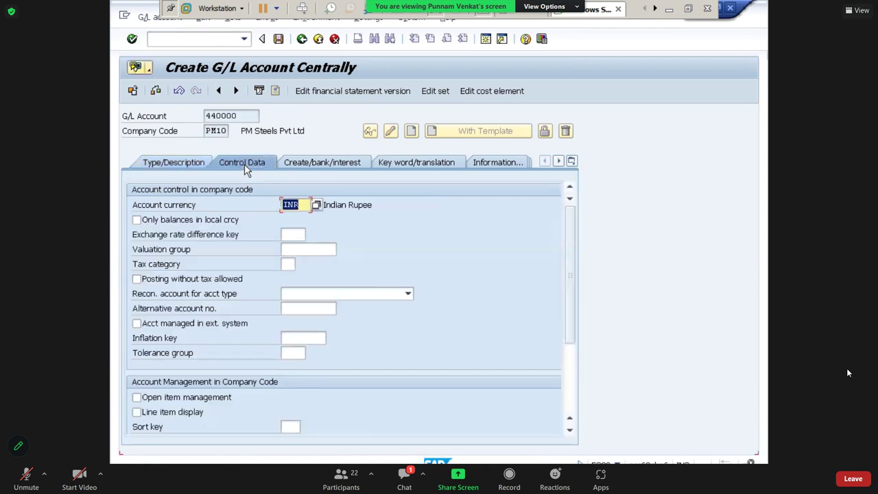
pyautogui.click(191, 417)
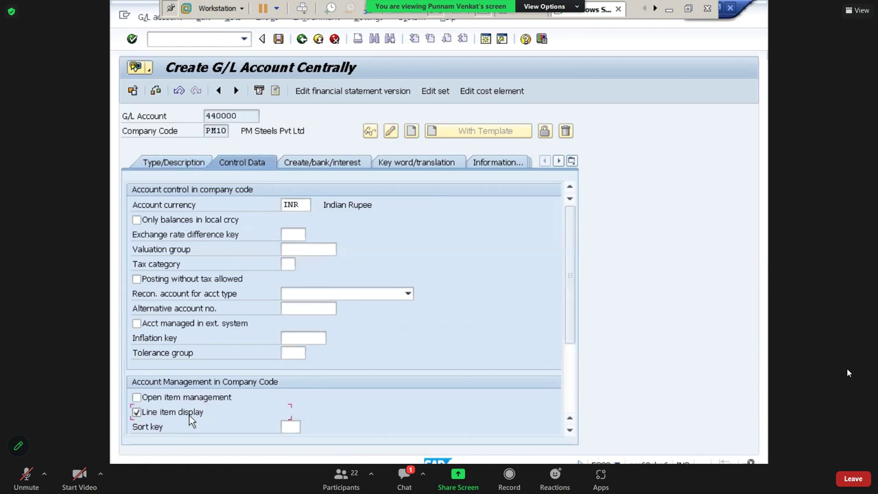
pyautogui.click(288, 426)
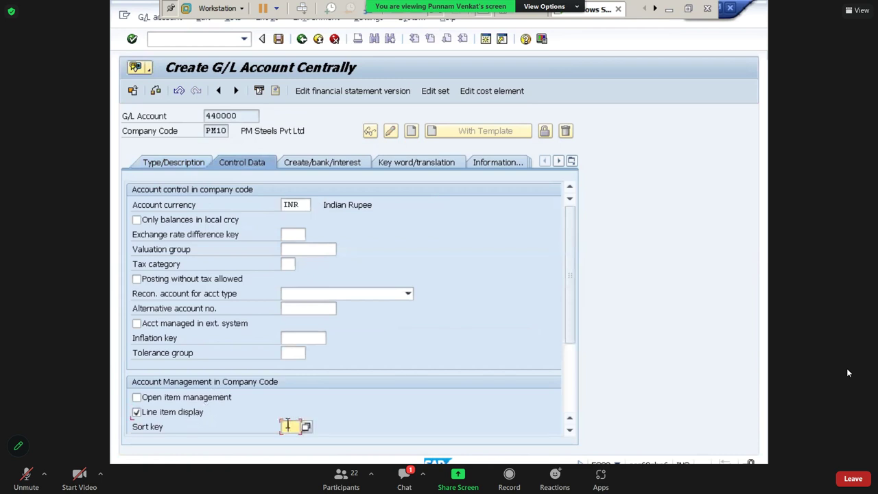
pyautogui.click(295, 441)
# Set the field status group to G001 and save the new G/L account
pyautogui.click(316, 170)
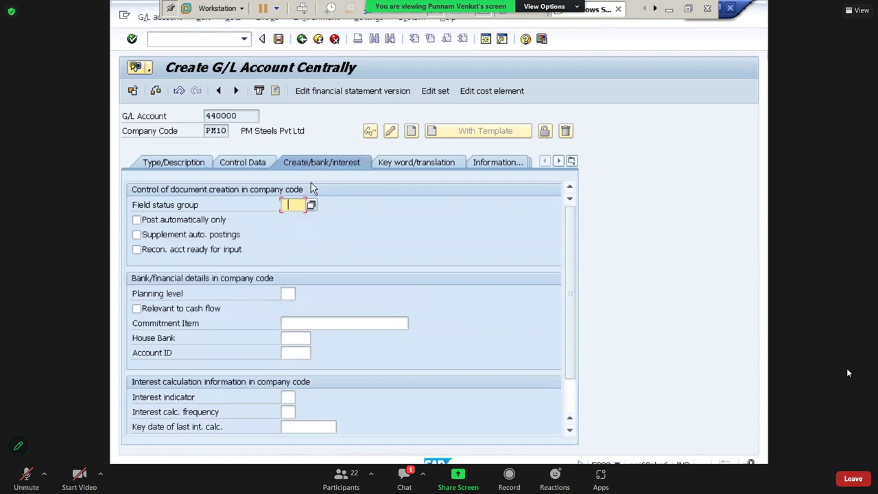
pyautogui.write('g')
pyautogui.click(304, 219)
pyautogui.press('Return')
pyautogui.click(283, 43)
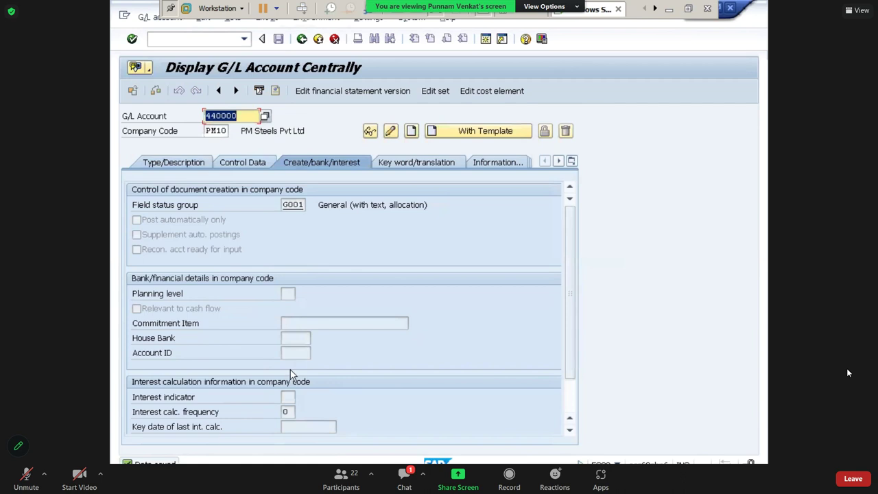
# Review the saved account's number, company code, P&L statement type, short text and long text
pyautogui.click(167, 168)
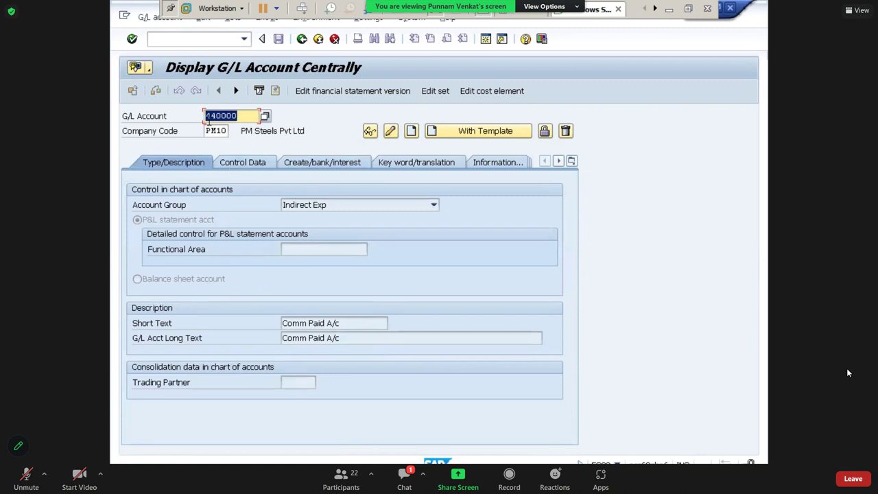
pyautogui.moveTo(204, 115); pyautogui.dragTo(243, 117)
pyautogui.click(222, 131)
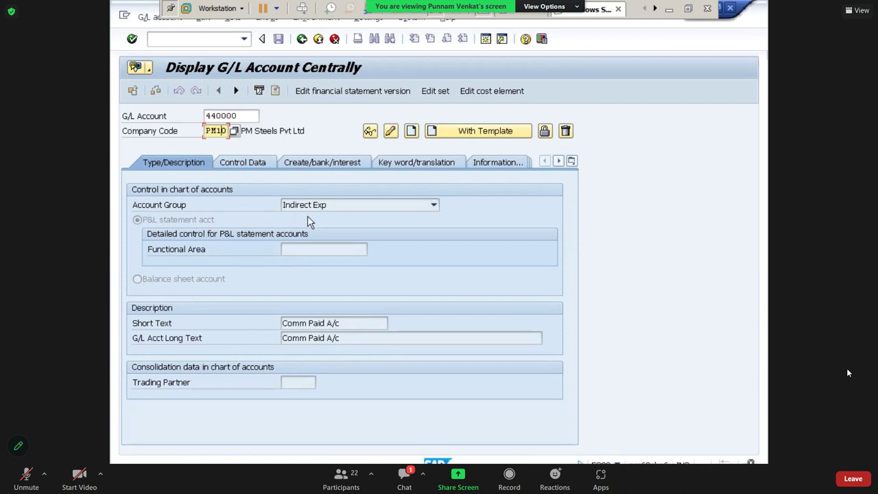
pyautogui.click(139, 224)
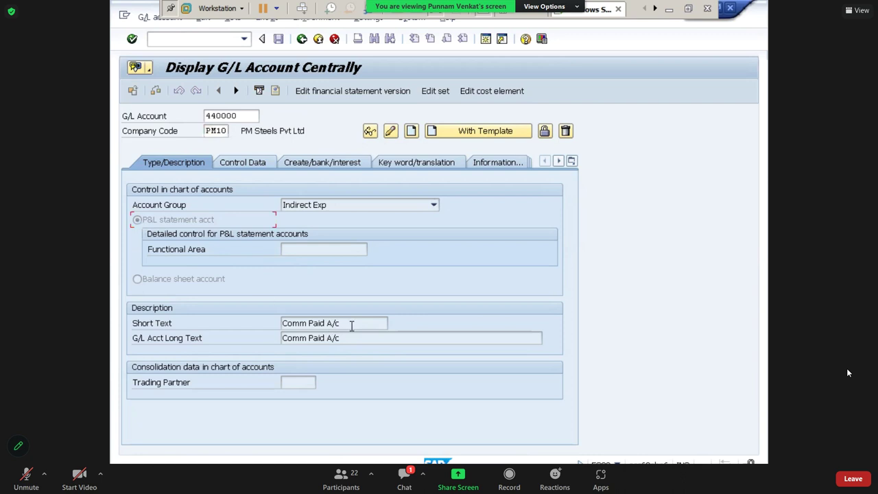
pyautogui.moveTo(352, 324); pyautogui.dragTo(185, 324)
pyautogui.moveTo(343, 339); pyautogui.dragTo(198, 346)
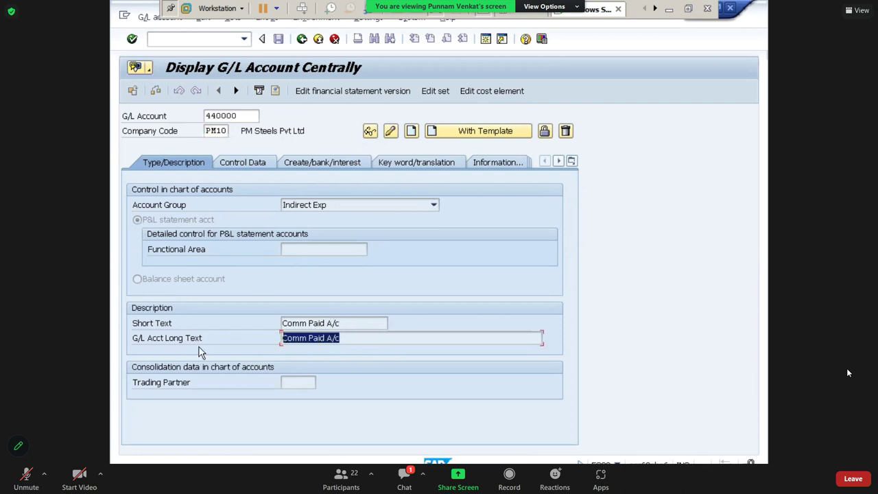
# Review the saved account's line item display, sort key and field status group settings
pyautogui.click(252, 173)
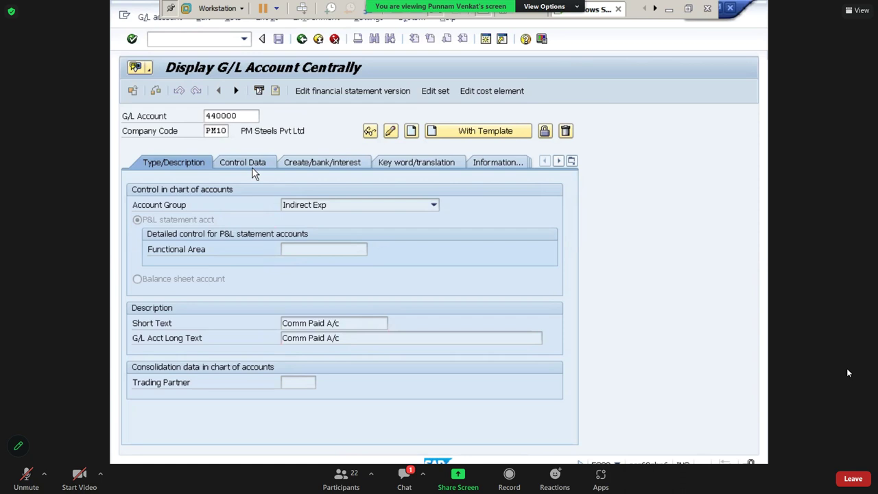
pyautogui.click(252, 168)
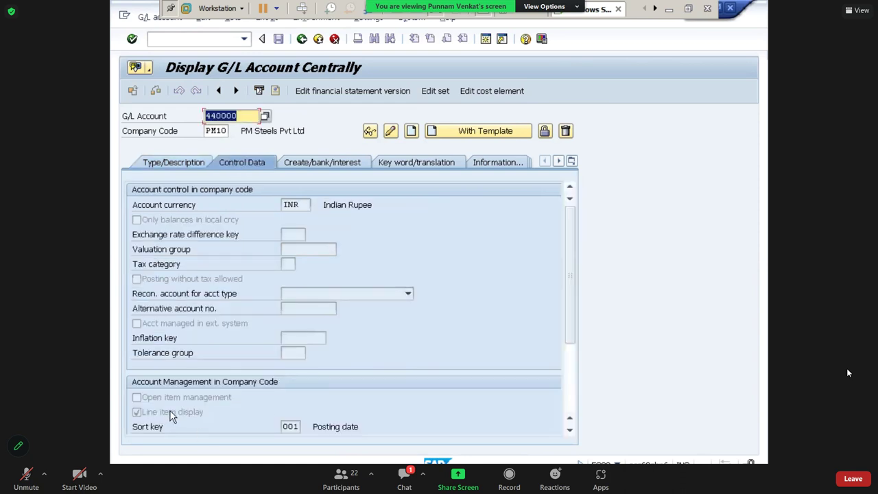
pyautogui.click(291, 426)
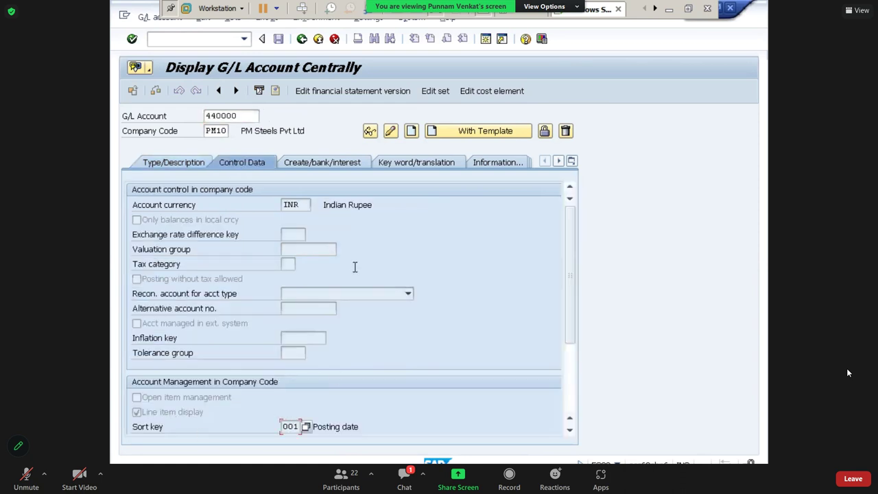
pyautogui.click(326, 168)
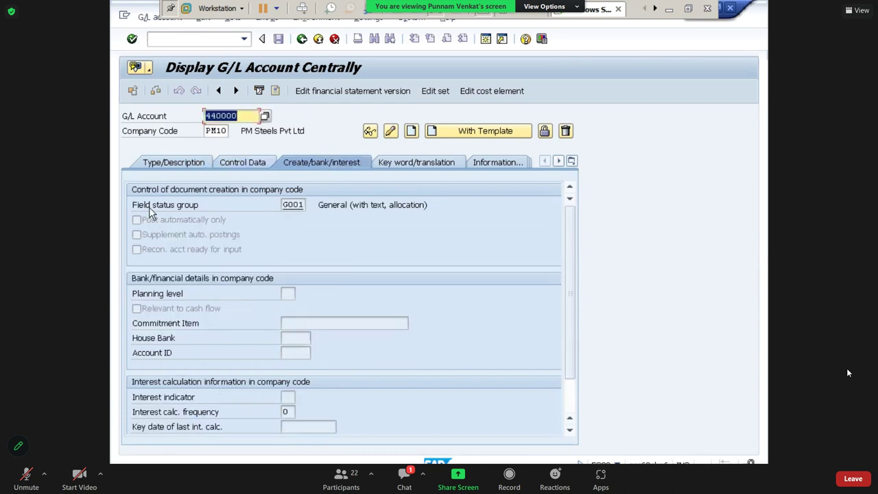
pyautogui.click(284, 205)
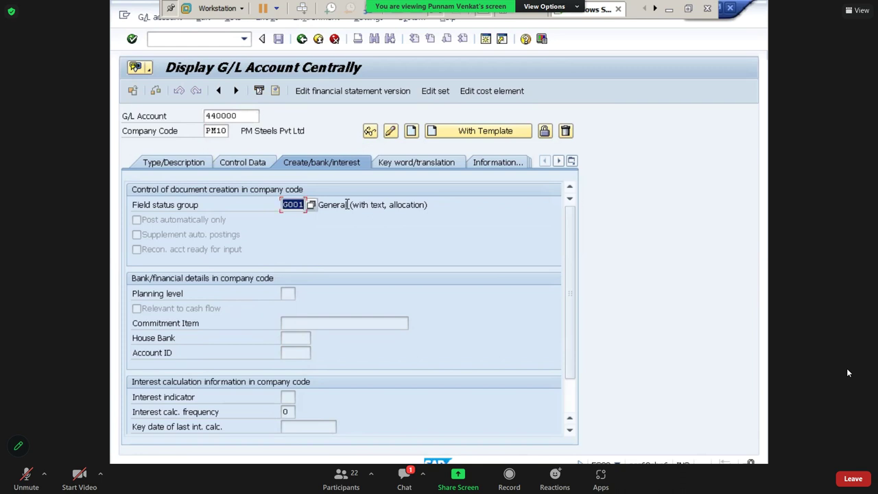
# Examine the available sort keys for the account's control data and switch to the GL Master Creation sheet in Excel
pyautogui.click(263, 167)
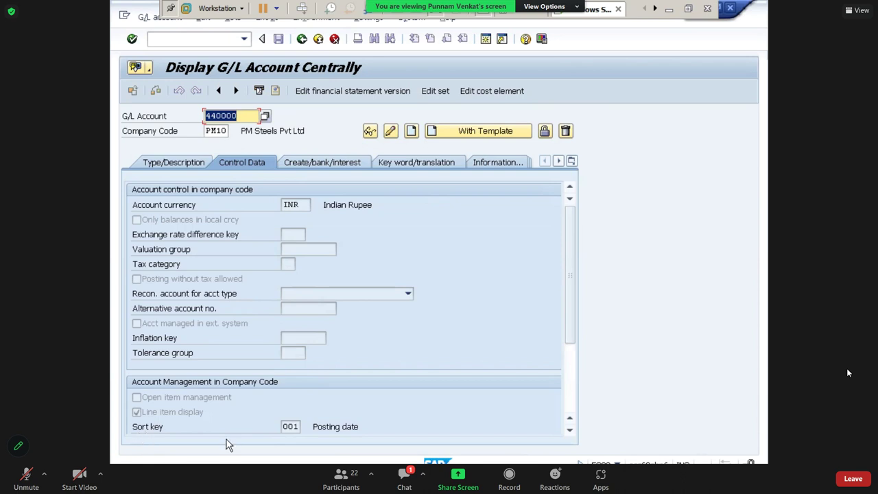
pyautogui.click(298, 428)
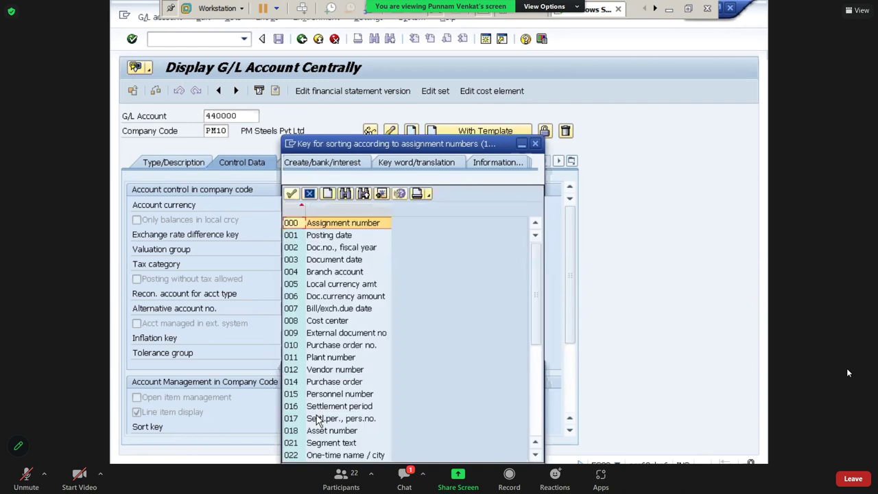
pyautogui.click(295, 240)
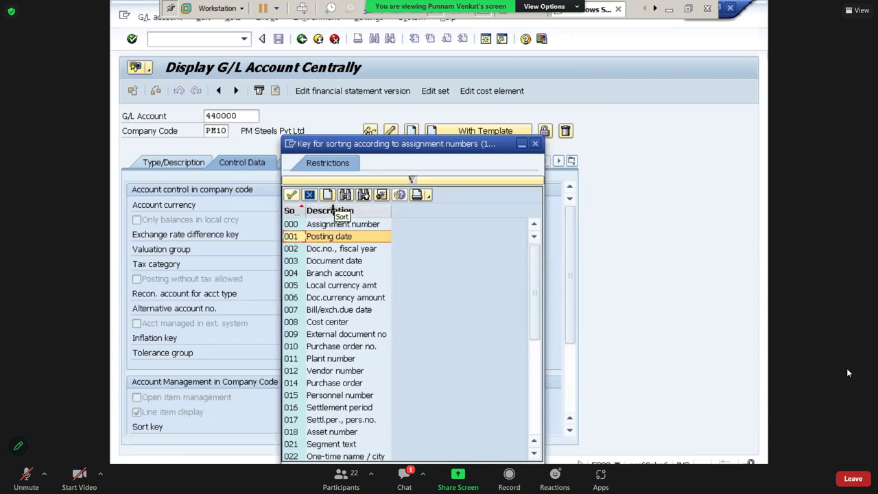
pyautogui.moveTo(336, 147); pyautogui.dragTo(482, 145)
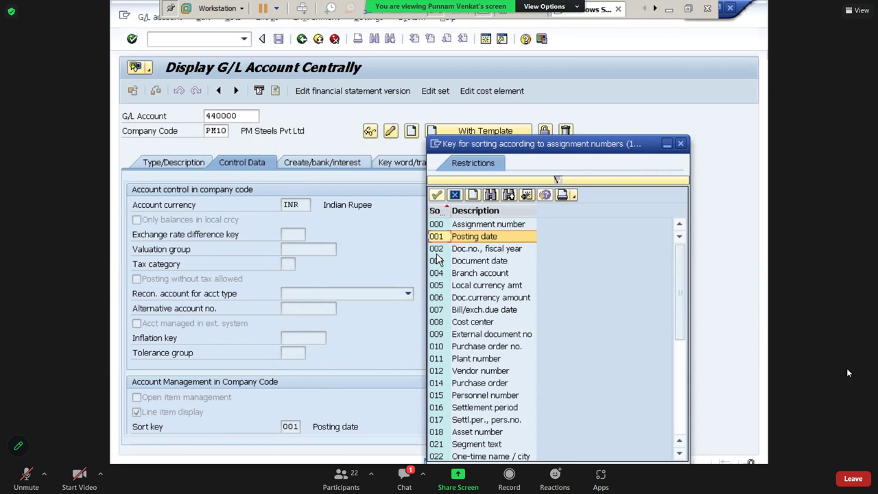
pyautogui.click(670, 9)
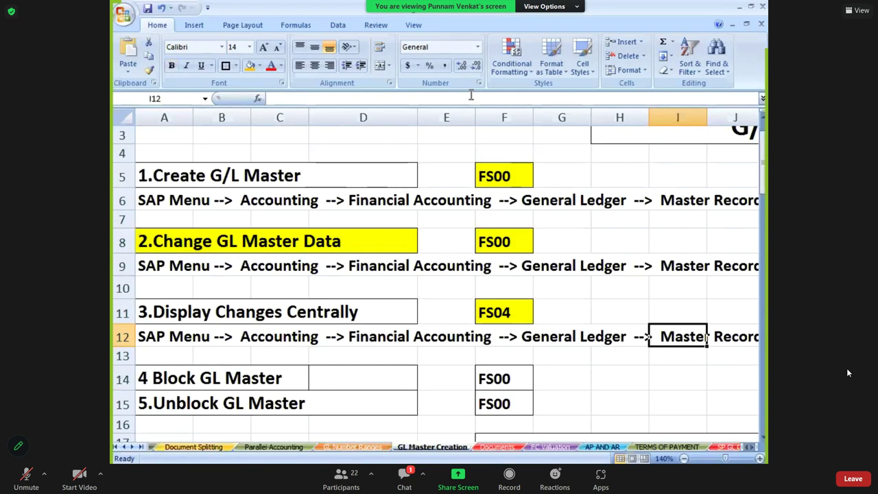
# Enter "Document Entry posting" in cell AB7, in the empty area beyond the notes on the GL Master Creation sheet
pyautogui.click(620, 326)
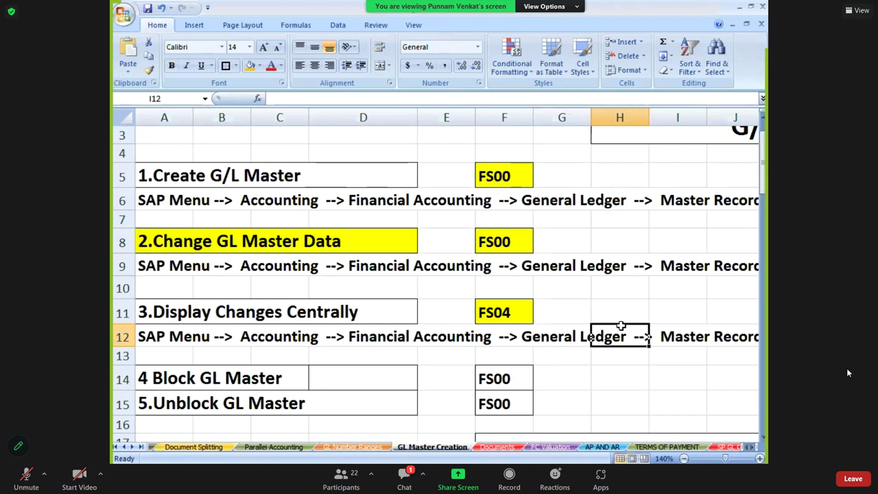
pyautogui.press('Right')
pyautogui.press('Right')
pyautogui.press('Right')
pyautogui.press('Right')
pyautogui.press('Right')
pyautogui.press('Right')
pyautogui.press('Right')
pyautogui.press('Right')
pyautogui.press('Right')
pyautogui.press('Right')
pyautogui.press('Right')
pyautogui.press('Right')
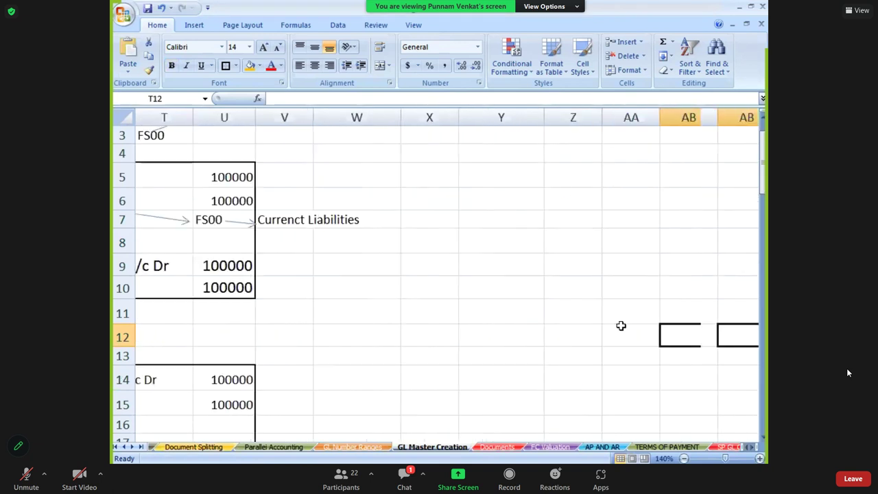
pyautogui.press('Right')
pyautogui.press('Right')
pyautogui.press('Right')
pyautogui.press('Right')
pyautogui.click(433, 220)
pyautogui.write('c')
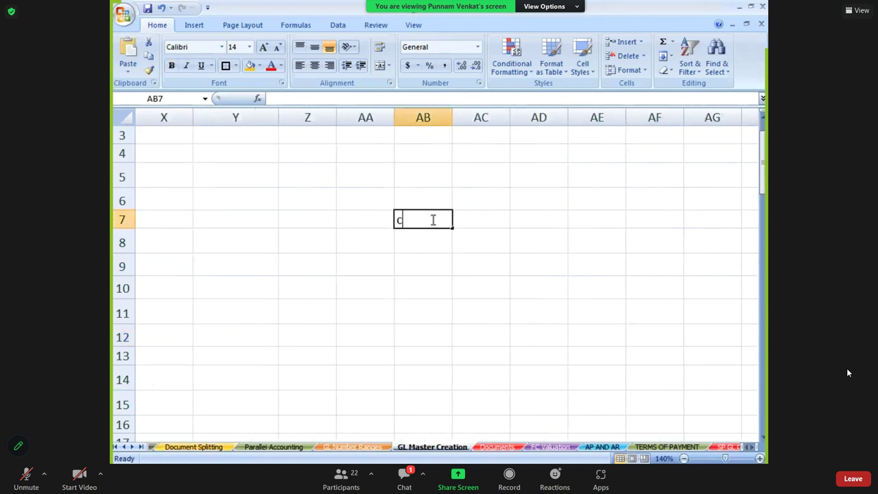
pyautogui.press('BackSpace')
pyautogui.write('Docu')
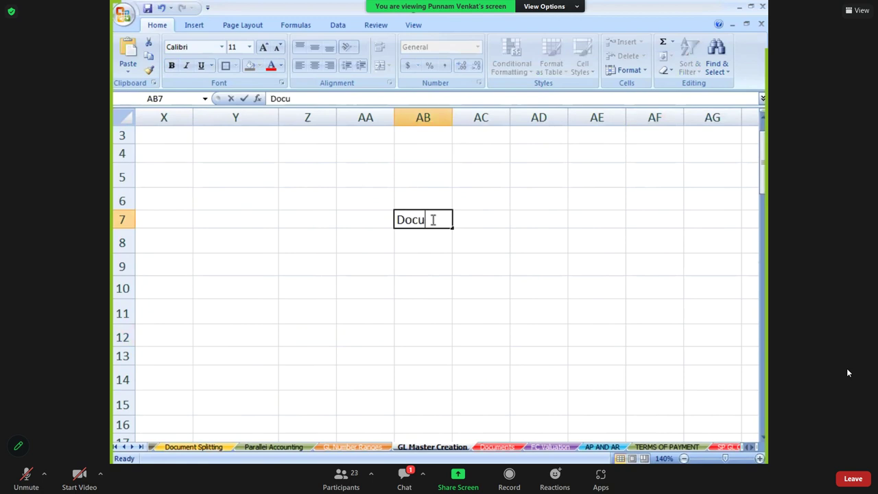
pyautogui.write('ment Entry posting')
pyautogui.press('Return')
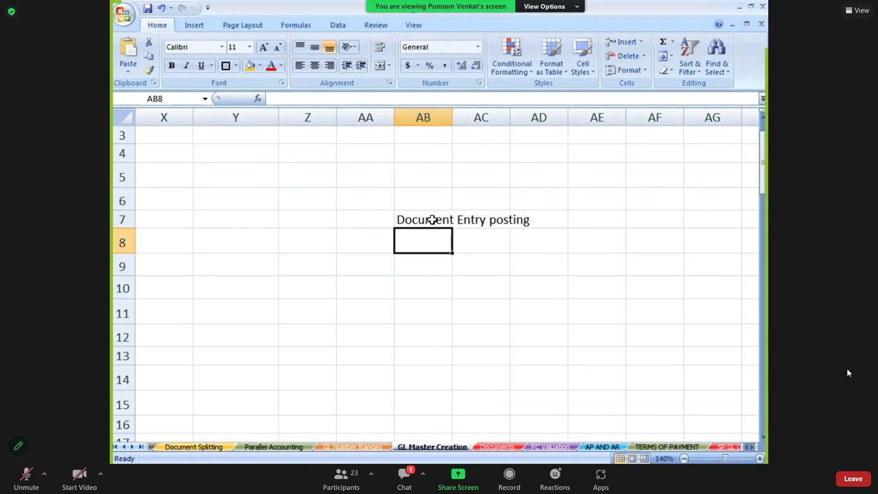
# Enter "Assignment Field" in cell AB11, below the Document Entry posting text
pyautogui.click(433, 311)
pyautogui.write('Assignment ')
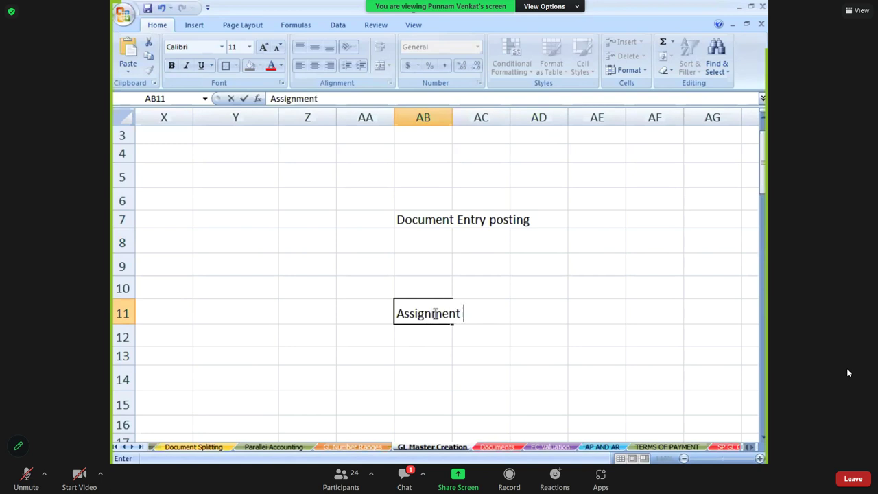
pyautogui.write('Field')
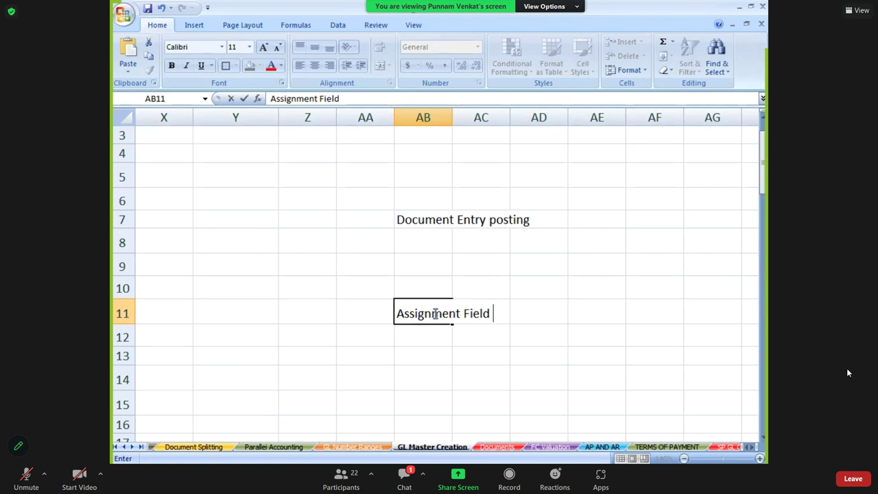
pyautogui.click(436, 227)
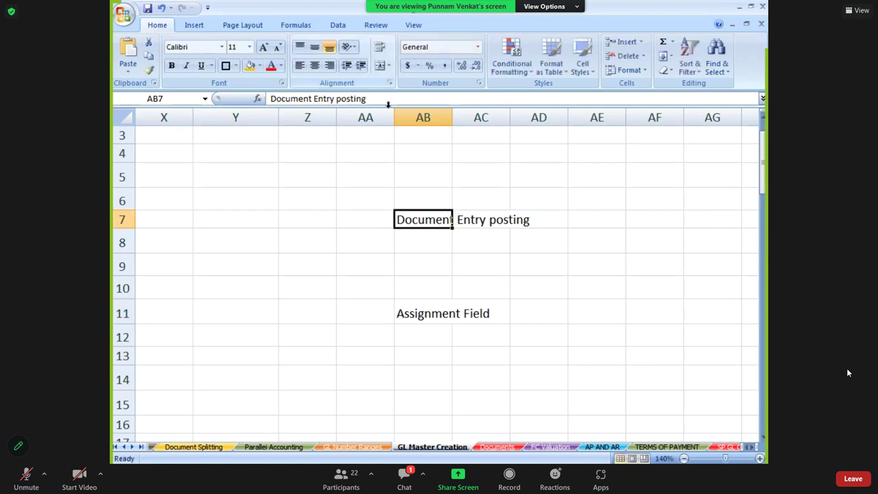
# Draw a straight arrow about 0.85" long from the Document Entry posting text down to the Assignment Field text
pyautogui.click(195, 25)
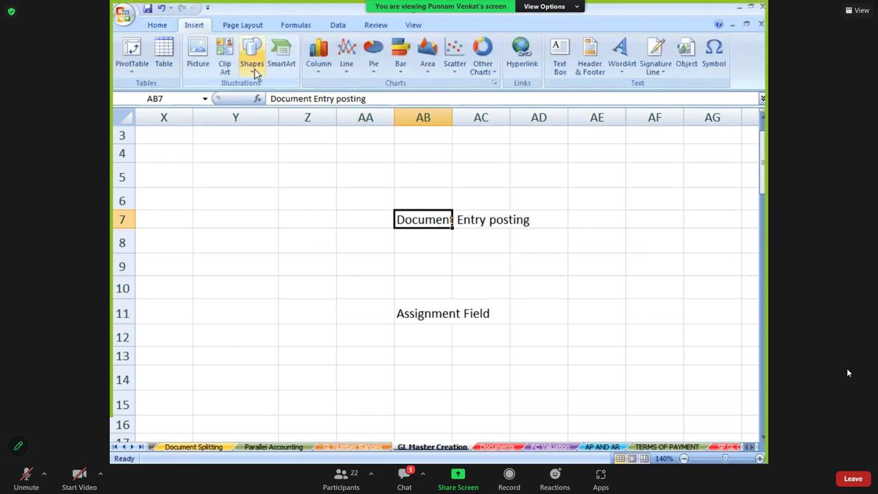
pyautogui.click(254, 72)
pyautogui.click(248, 96)
pyautogui.moveTo(432, 224); pyautogui.dragTo(433, 296)
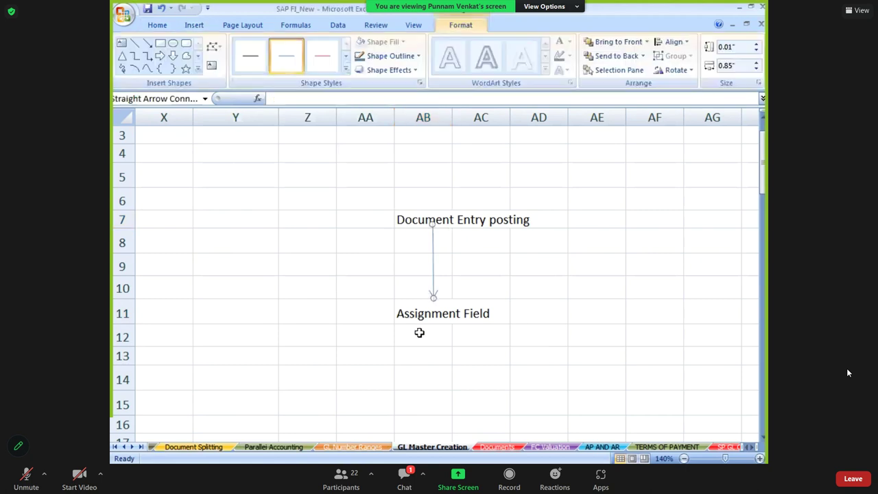
# Fill cells AB11:AC11 containing the Assignment Field text with orange
pyautogui.click(423, 314)
pyautogui.hotkey('shift', 'Right')
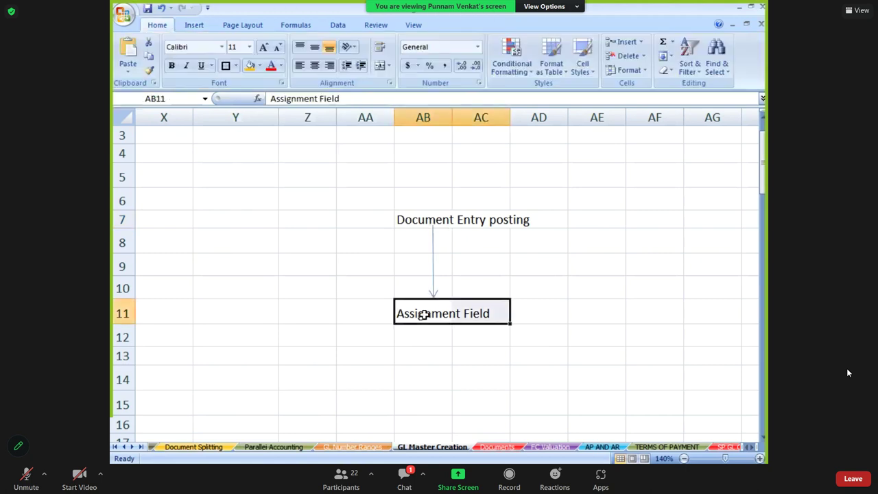
pyautogui.click(250, 65)
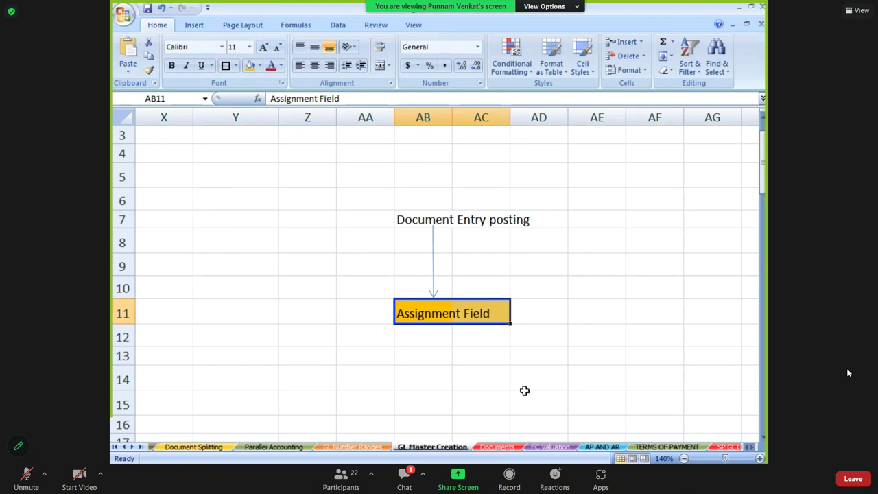
# Compare the sort key list in SAP with the assignment field diagram in Excel, checking the 002 Doc.no., fiscal year entry
pyautogui.hotkey('alt', 'Tab')
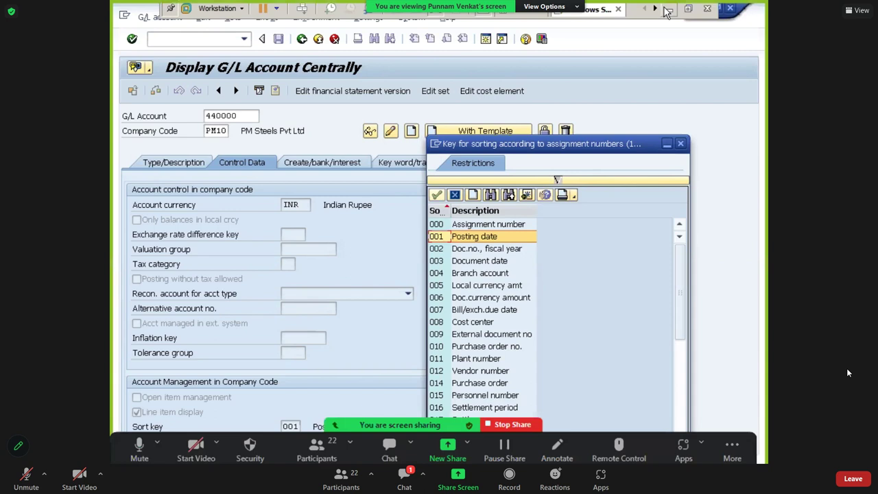
pyautogui.hotkey('alt', 'Tab')
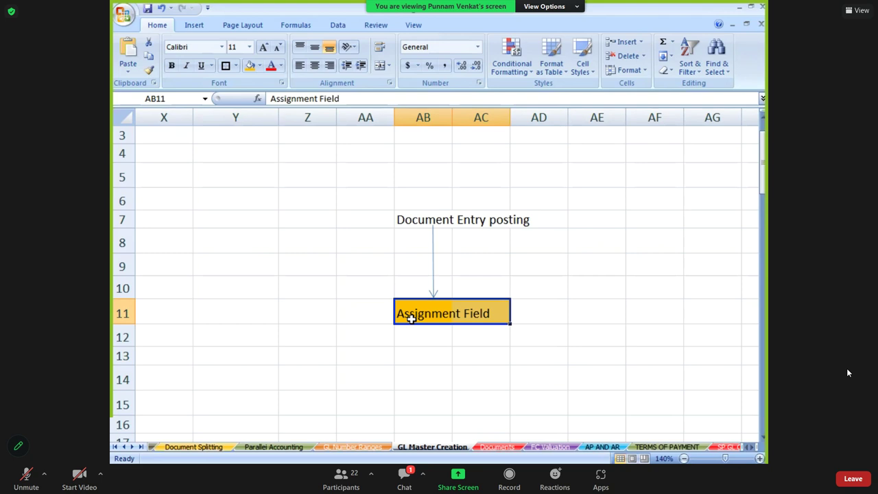
pyautogui.hotkey('alt', 'Tab')
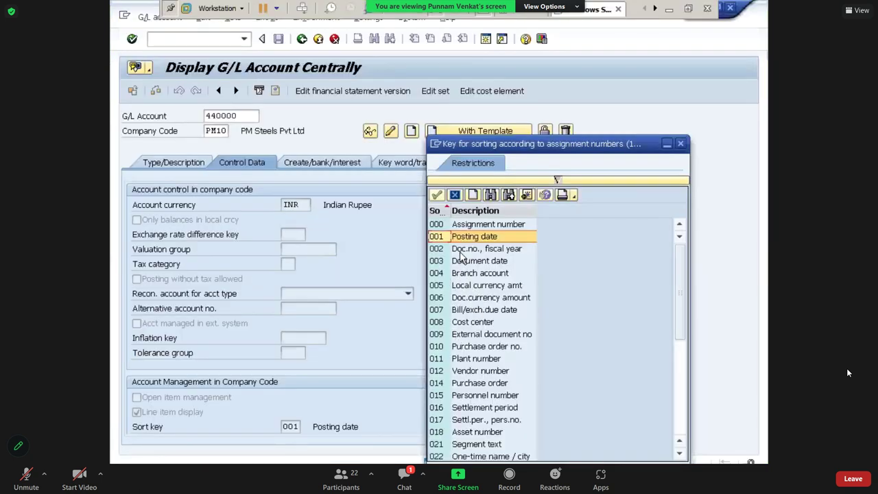
pyautogui.click(461, 250)
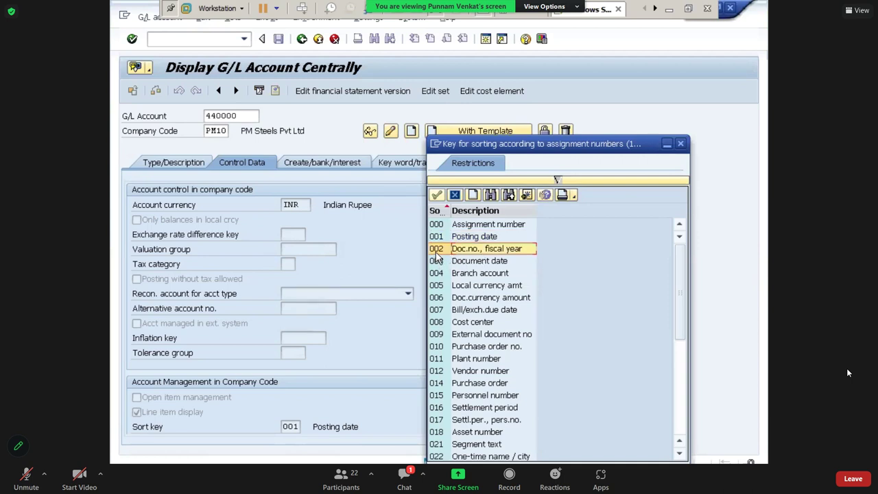
# Close the sort key list, switch the G/L account to change mode and set its sort key to 002 Doc.no., fiscal year
pyautogui.click(681, 144)
pyautogui.click(390, 132)
pyautogui.click(298, 427)
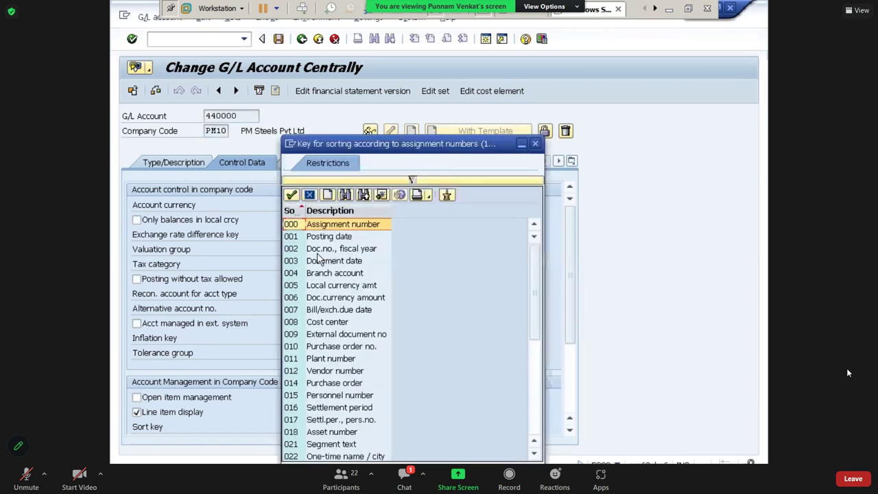
pyautogui.doubleClick(318, 250)
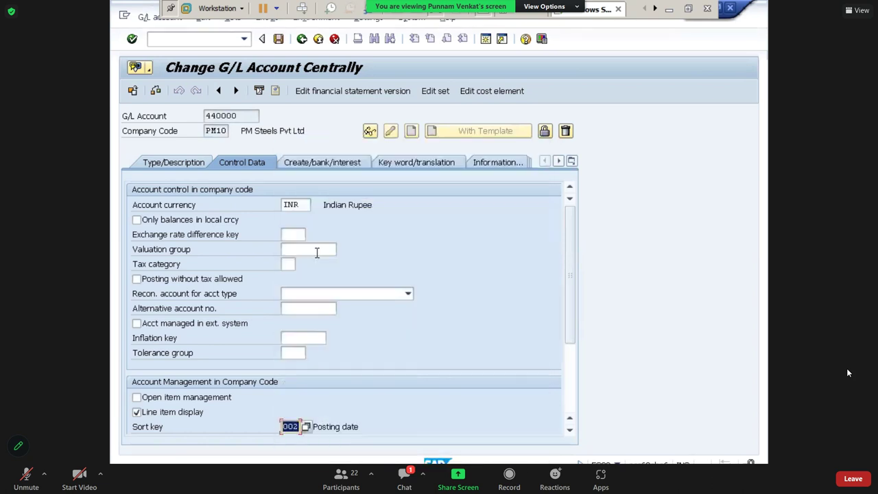
pyautogui.press('Return')
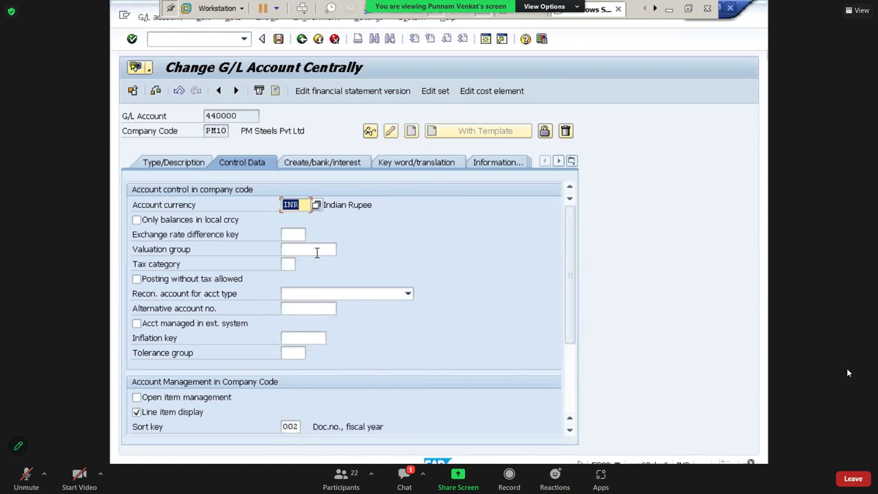
# Switch to Excel and review the Assignment Field cell in the document posting diagram
pyautogui.click(669, 12)
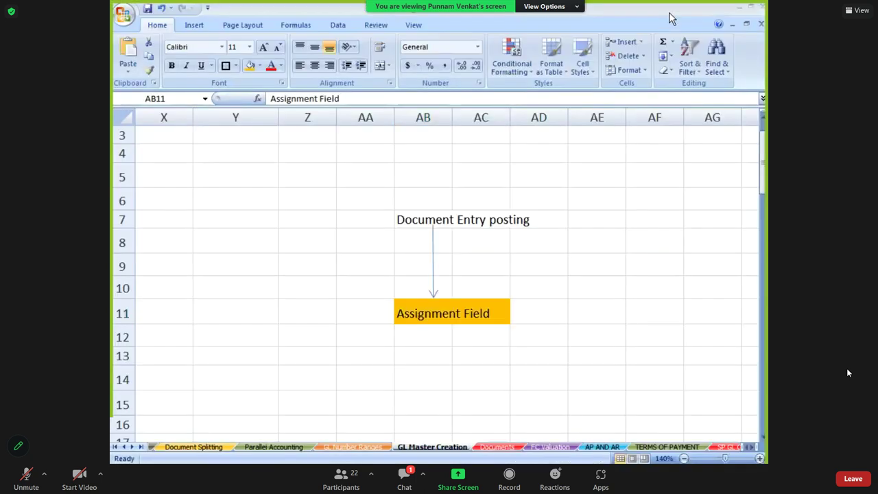
pyautogui.click(422, 315)
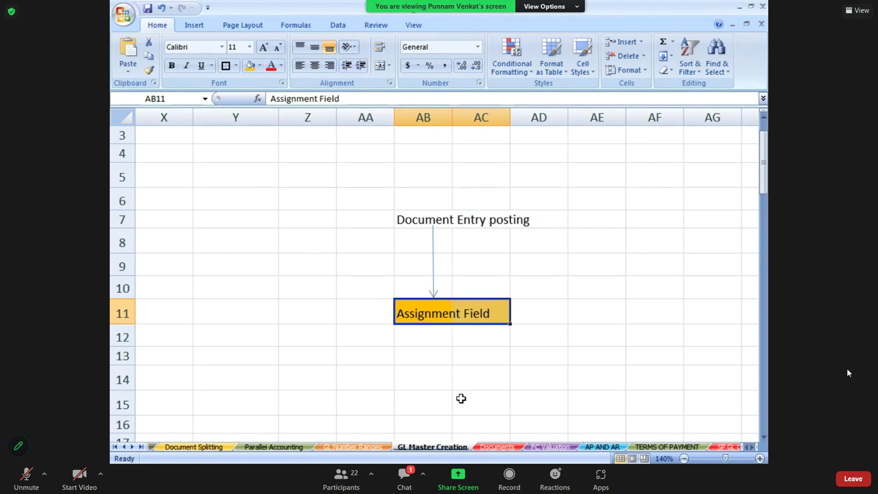
pyautogui.click(428, 362)
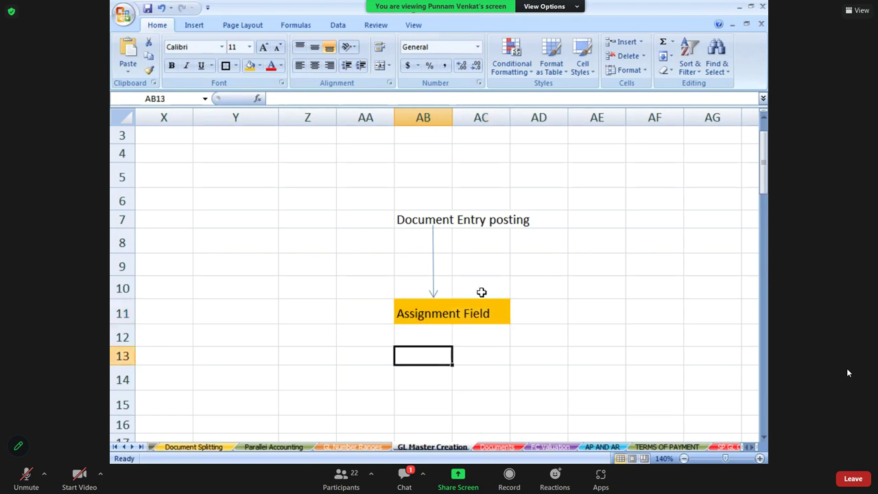
pyautogui.click(419, 321)
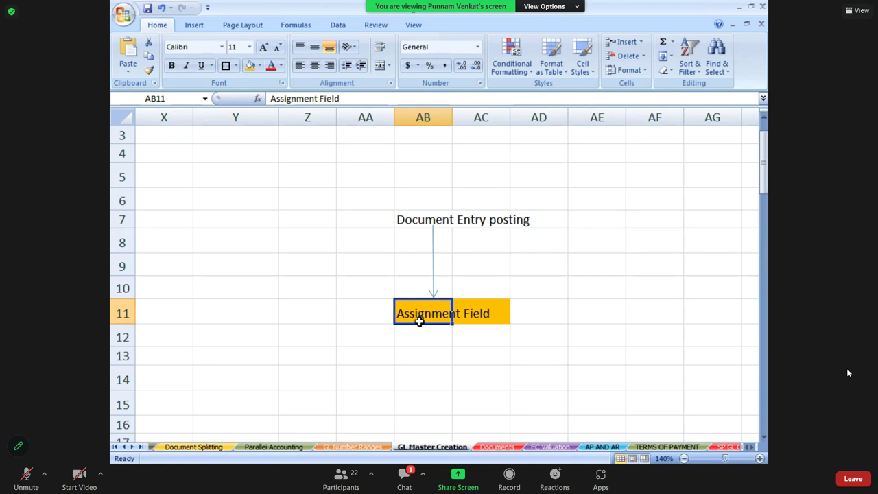
# Switch to SAP, set the G/L account's sort key to 001 Posting date and save the account
pyautogui.hotkey('alt', 'Tab')
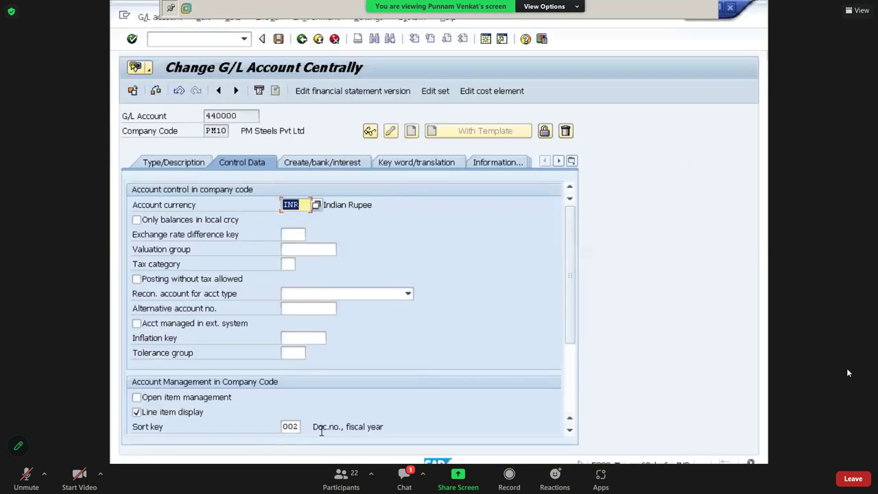
pyautogui.click(294, 426)
pyautogui.click(306, 427)
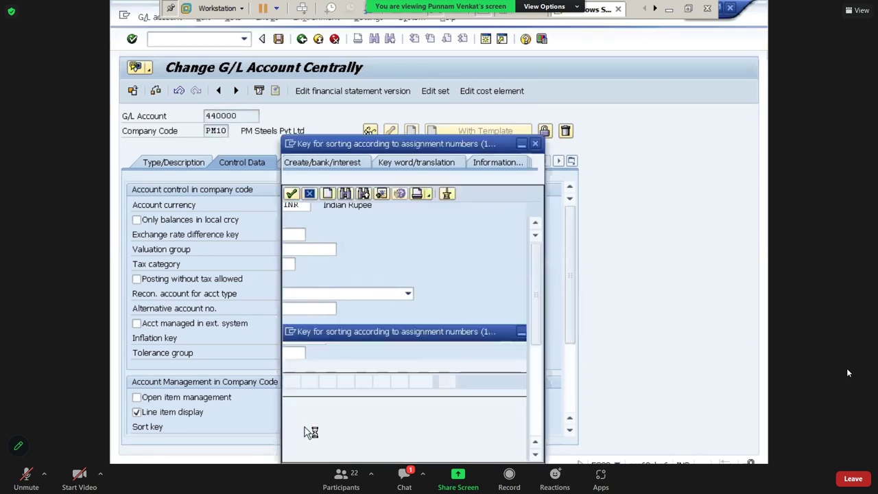
pyautogui.click(300, 237)
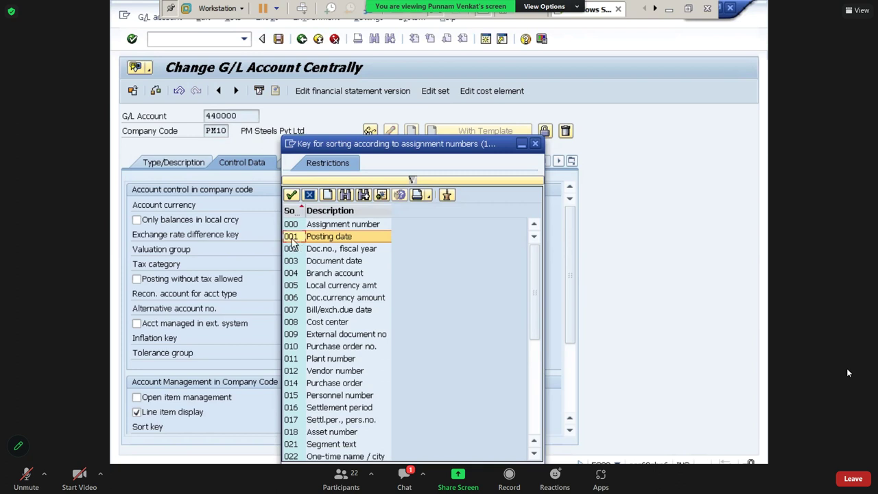
pyautogui.doubleClick(292, 244)
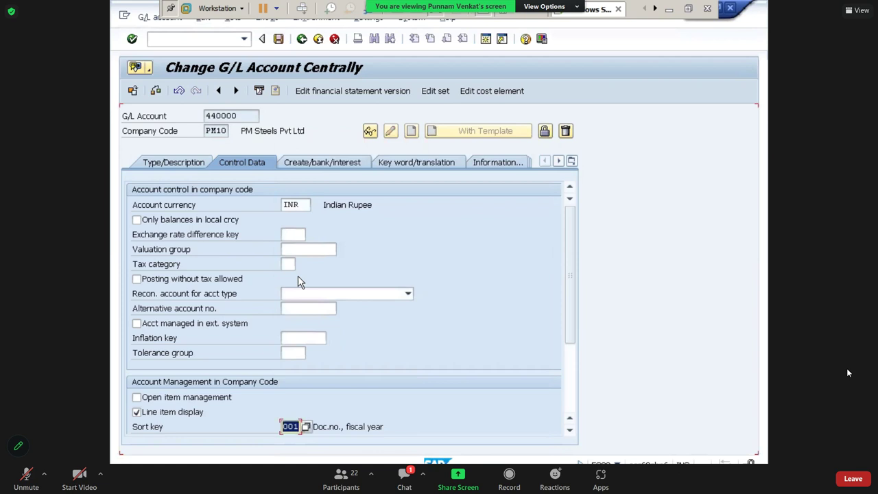
pyautogui.press('Return')
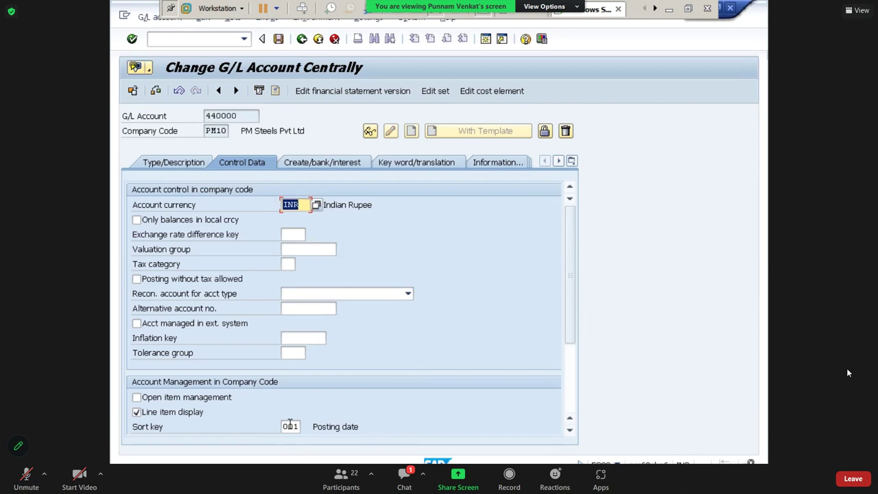
pyautogui.click(279, 39)
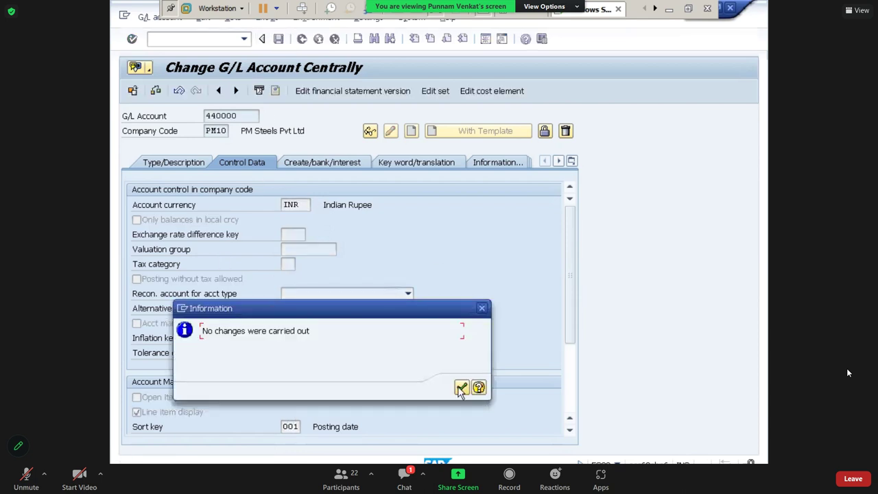
pyautogui.click(460, 388)
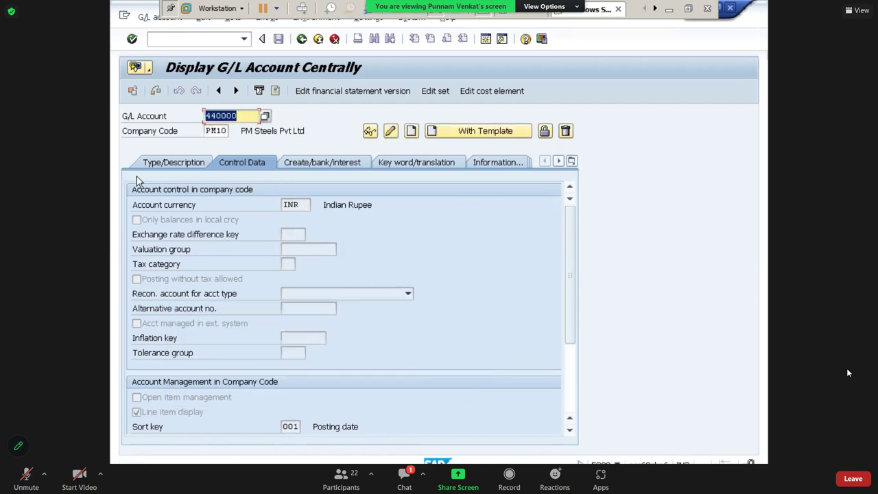
# Review the account's type and description data, including its number, company code, short text and long text
pyautogui.click(206, 163)
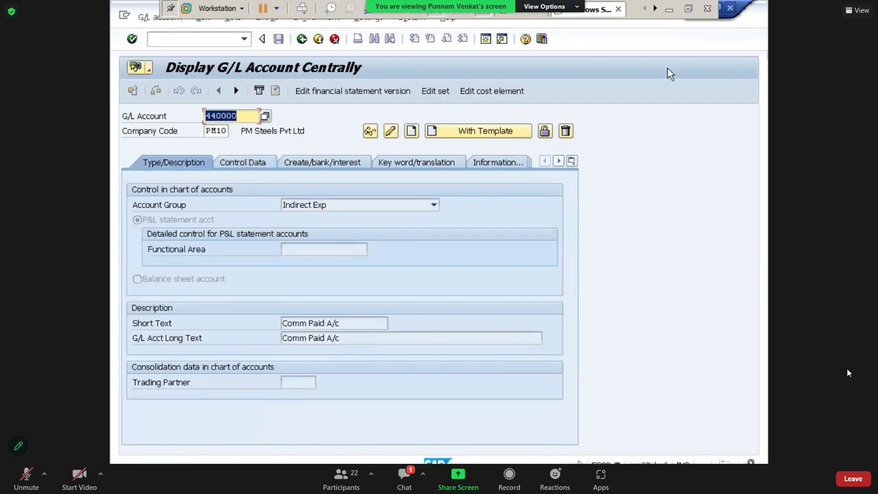
pyautogui.click(668, 9)
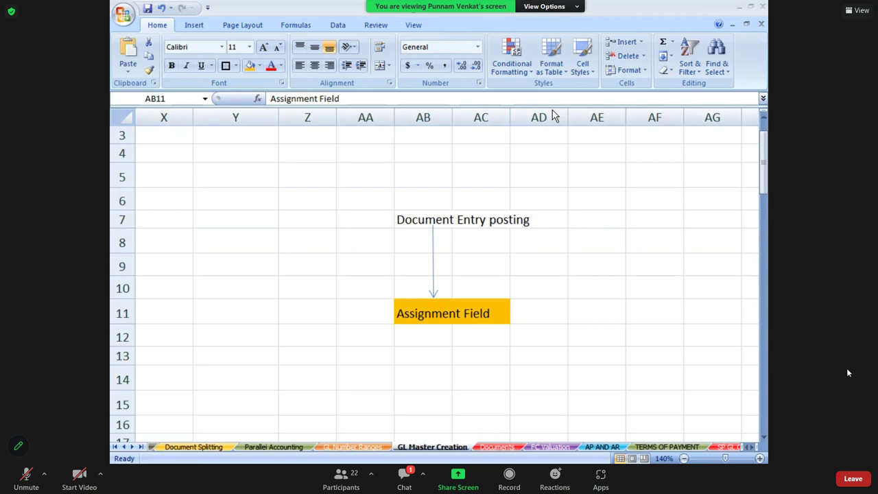
pyautogui.hotkey('alt', 'Tab')
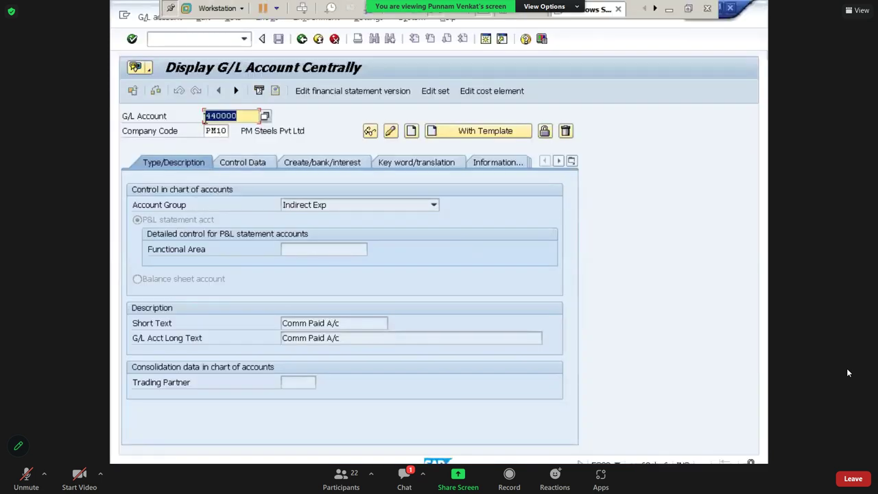
pyautogui.moveTo(205, 116); pyautogui.dragTo(250, 132)
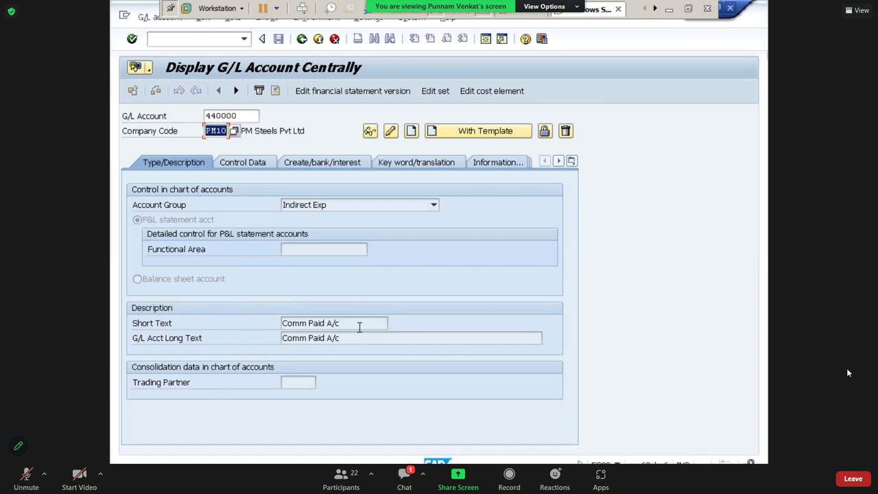
pyautogui.moveTo(359, 325); pyautogui.dragTo(227, 333)
pyautogui.moveTo(345, 338); pyautogui.dragTo(192, 349)
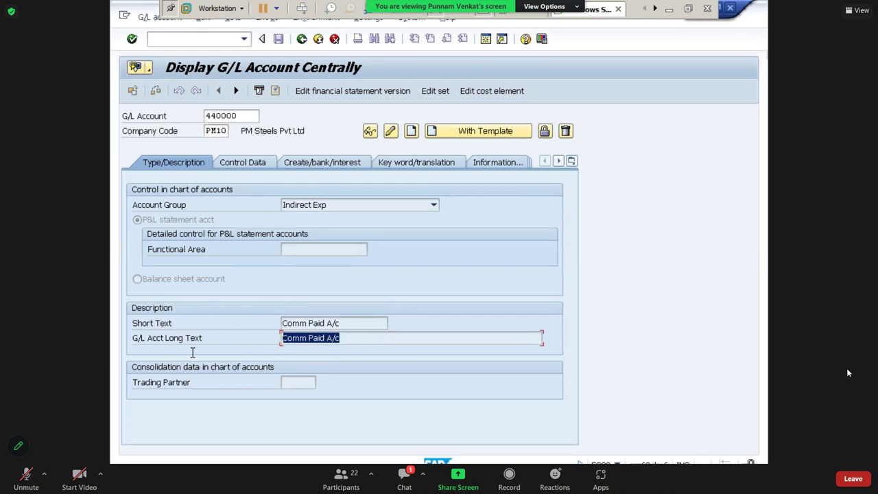
# Review the G/L account's sort key in the control data and its field status group, and return to the type and description data
pyautogui.click(255, 170)
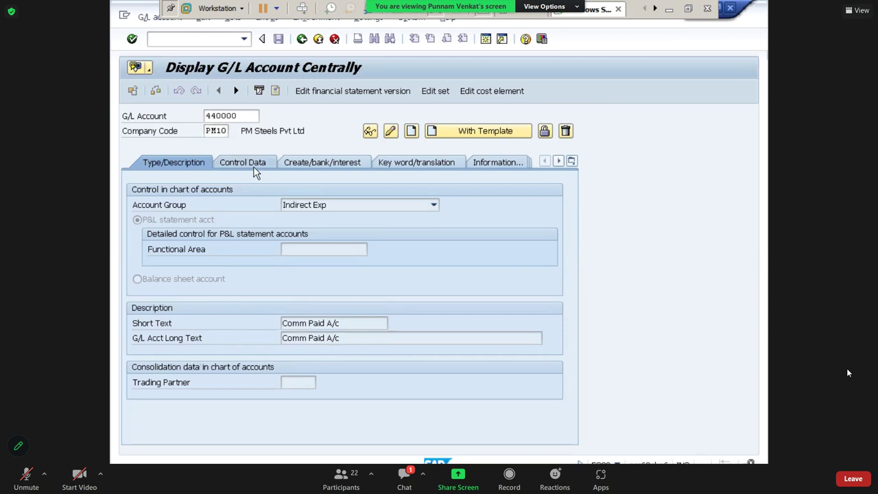
pyautogui.moveTo(296, 426); pyautogui.dragTo(230, 437)
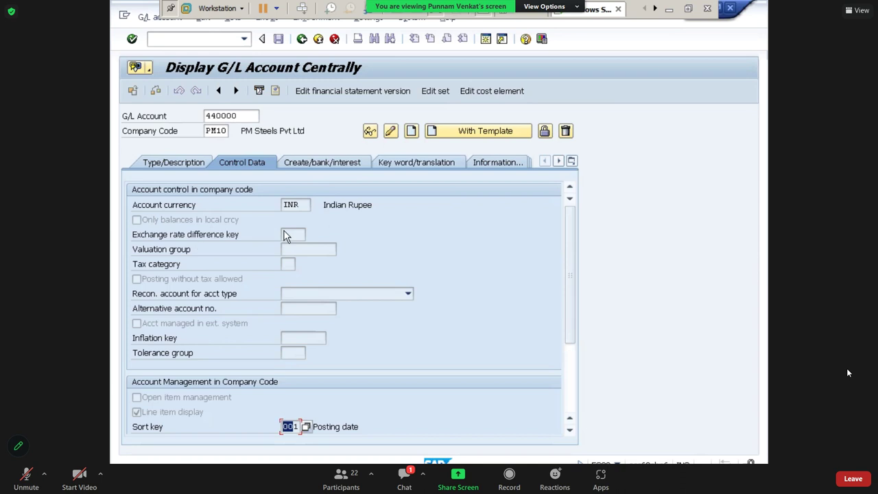
pyautogui.click(302, 168)
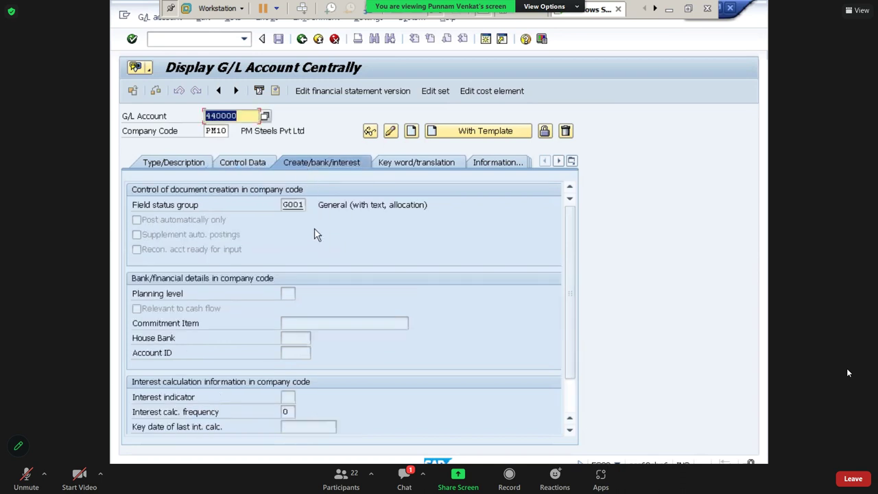
pyautogui.click(288, 205)
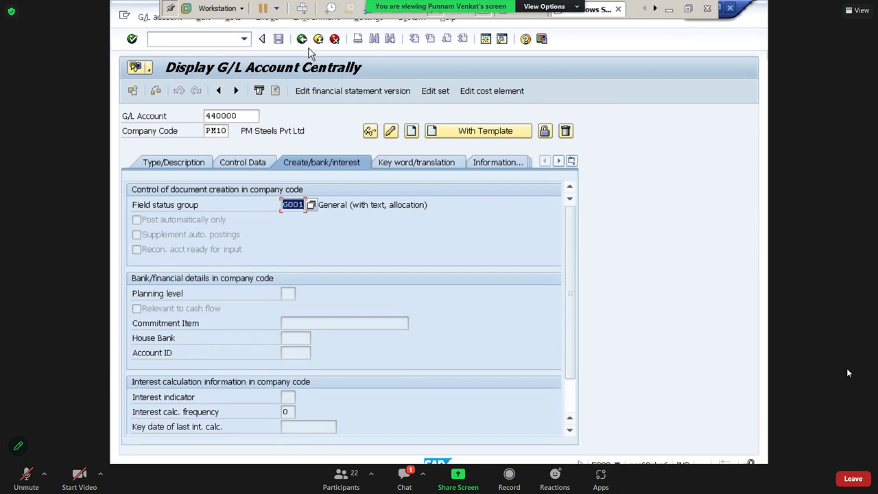
pyautogui.click(173, 163)
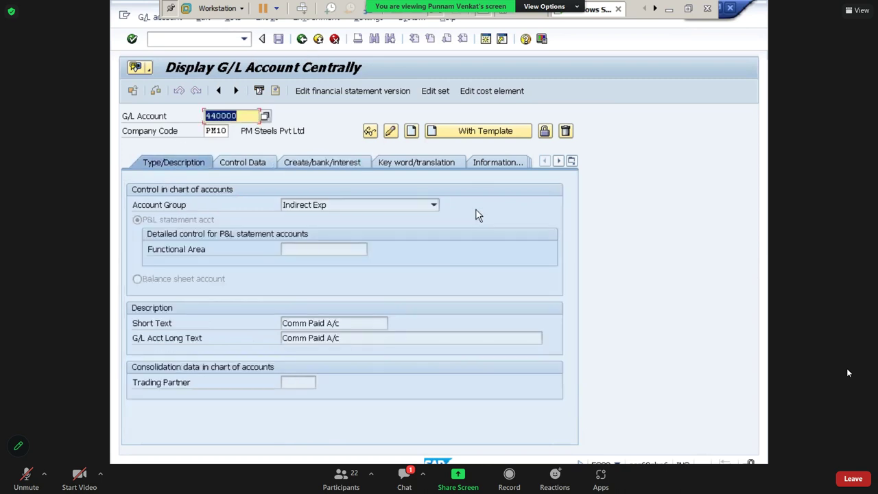
# Switch to Excel and review the To Comm Payable line of the journal entry with its FS00 and Currenct Liabilities notes
pyautogui.click(668, 9)
pyautogui.click(568, 180)
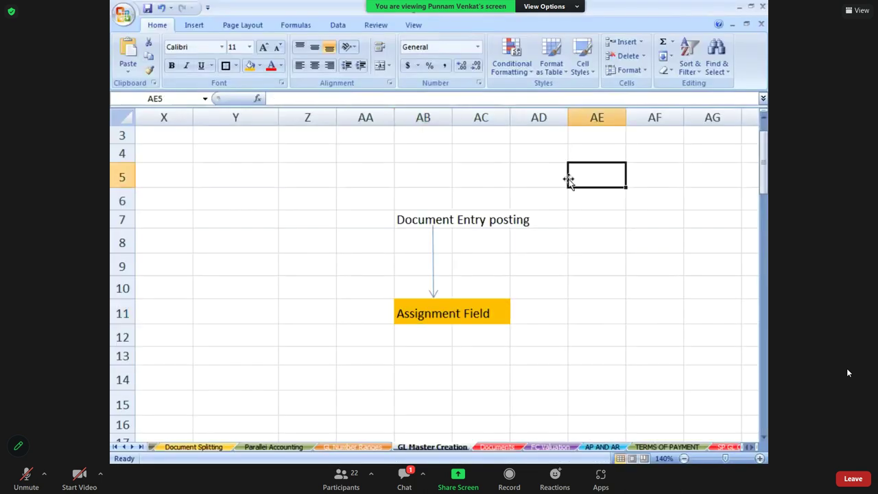
pyautogui.click(273, 289)
pyautogui.press('Left')
pyautogui.press('Left')
pyautogui.press('Left')
pyautogui.press('Left')
pyautogui.press('Left')
pyautogui.press('Left')
pyautogui.press('Left')
pyautogui.press('Left')
pyautogui.press('Left')
pyautogui.press('Left')
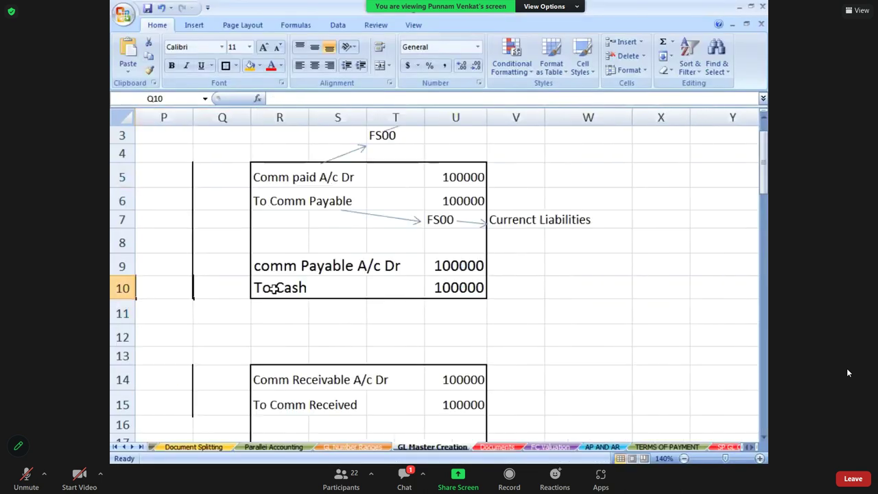
pyautogui.press('Right')
pyautogui.press('Right')
pyautogui.press('Right')
pyautogui.press('Right')
pyautogui.press('Right')
pyautogui.press('Right')
pyautogui.press('Right')
pyautogui.press('Right')
pyautogui.press('Right')
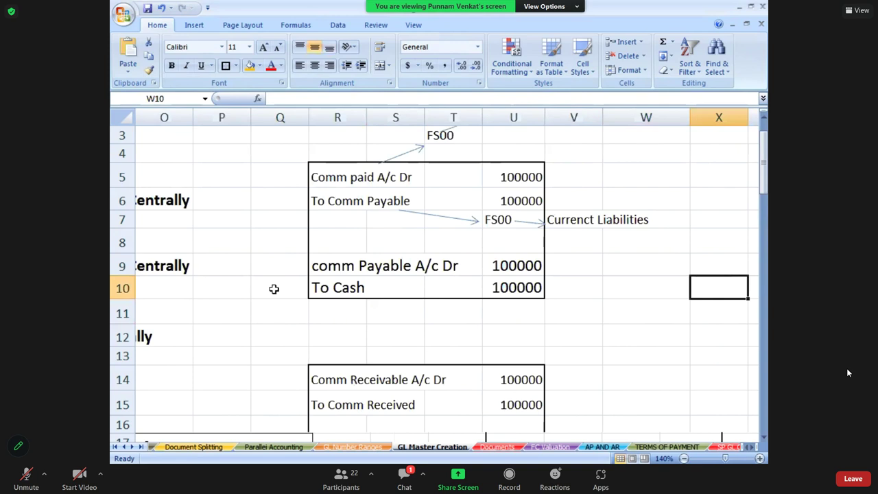
pyautogui.click(356, 206)
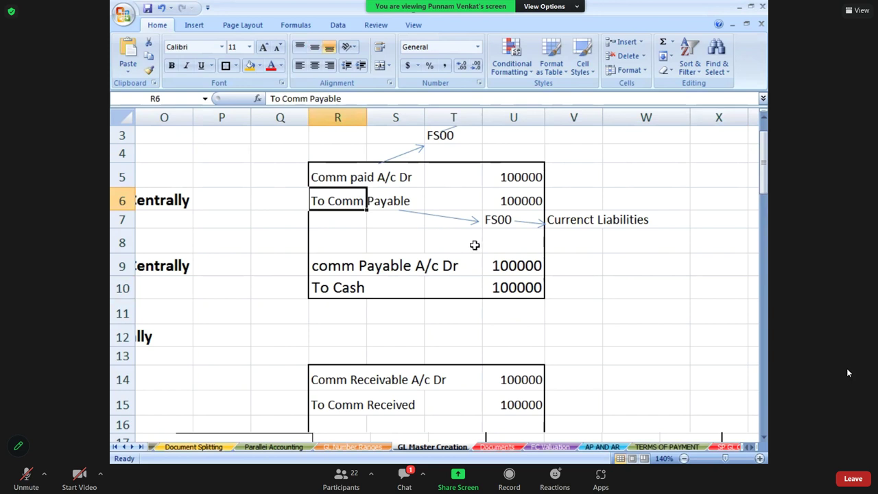
pyautogui.click(496, 217)
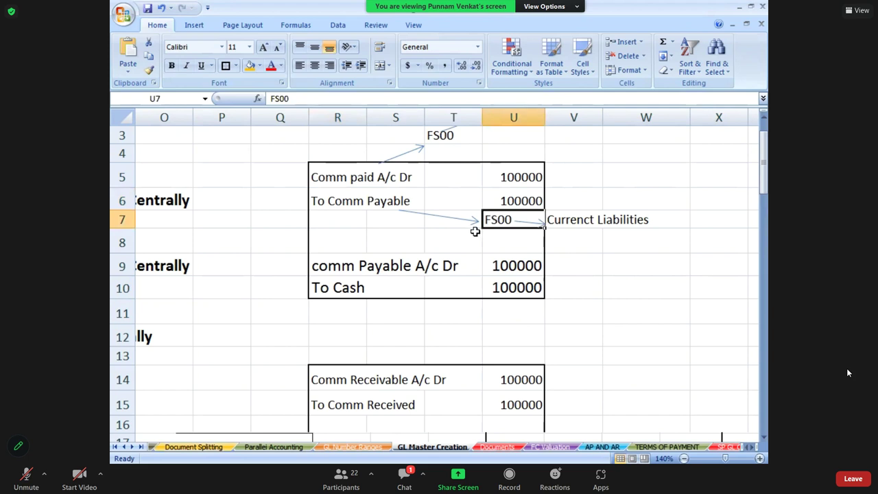
pyautogui.click(563, 222)
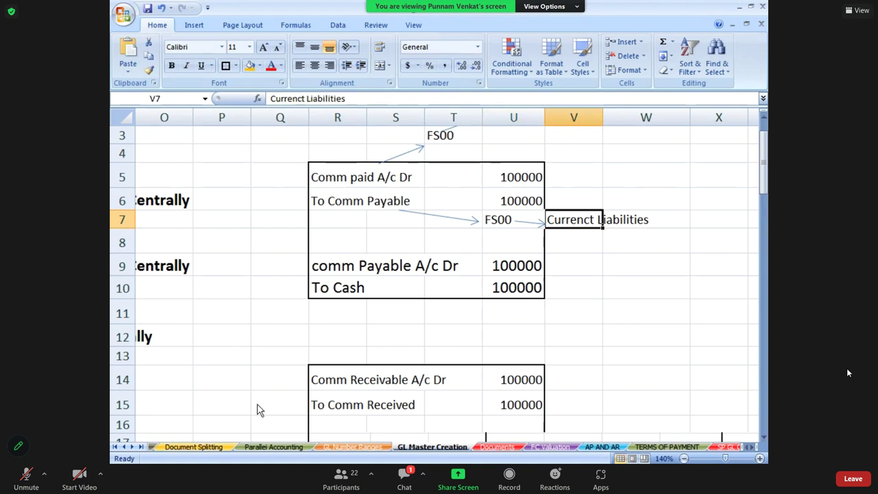
# Open the Global perameter sheet and examine the number range of the Current Liabilities account group
pyautogui.click(125, 447)
pyautogui.click(125, 447)
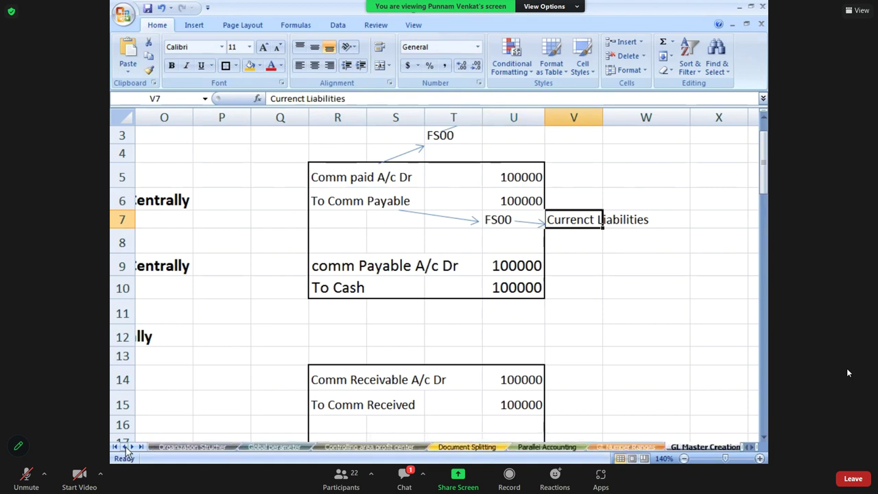
pyautogui.click(275, 446)
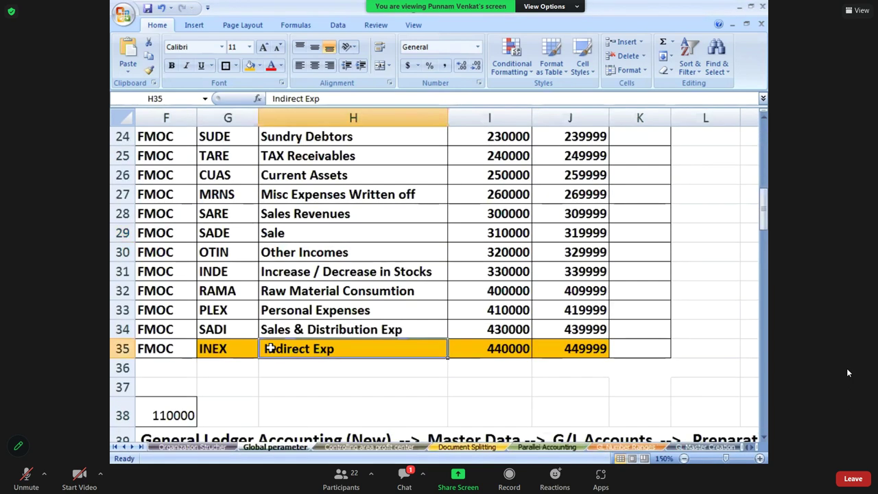
pyautogui.press('Up')
pyautogui.press('Up')
pyautogui.press('Up')
pyautogui.press('Up')
pyautogui.press('Up')
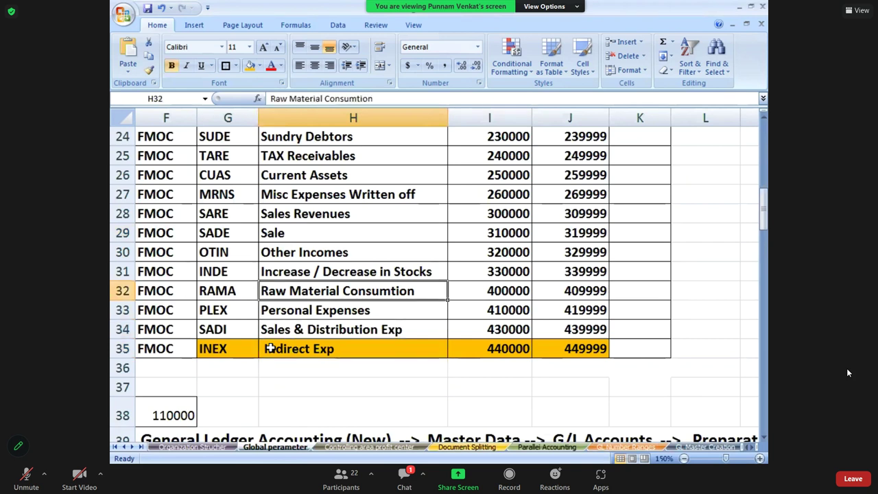
pyautogui.press('Up')
pyautogui.press('Up')
pyautogui.press('Up')
pyautogui.press('Up')
pyautogui.press('Up')
pyautogui.press('Up')
pyautogui.press('Up')
pyautogui.press('Up')
pyautogui.press('Up')
pyautogui.press('Up')
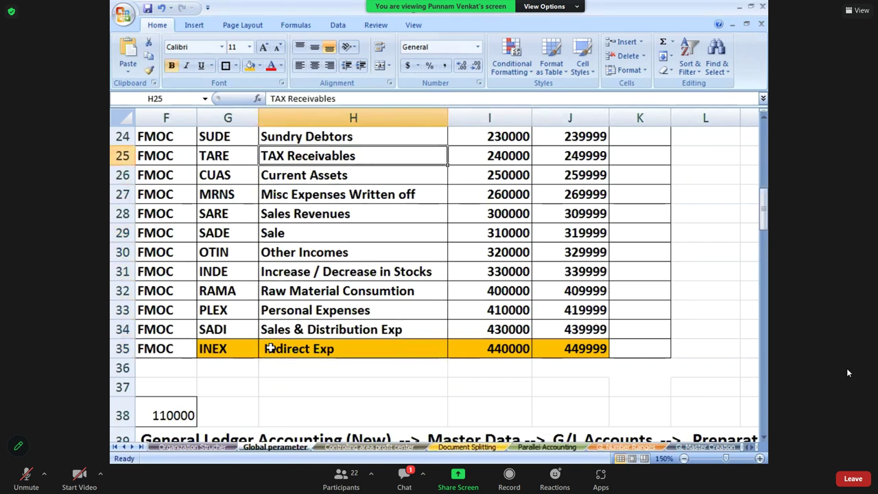
pyautogui.press('Up')
pyautogui.press('Up')
pyautogui.press('Up')
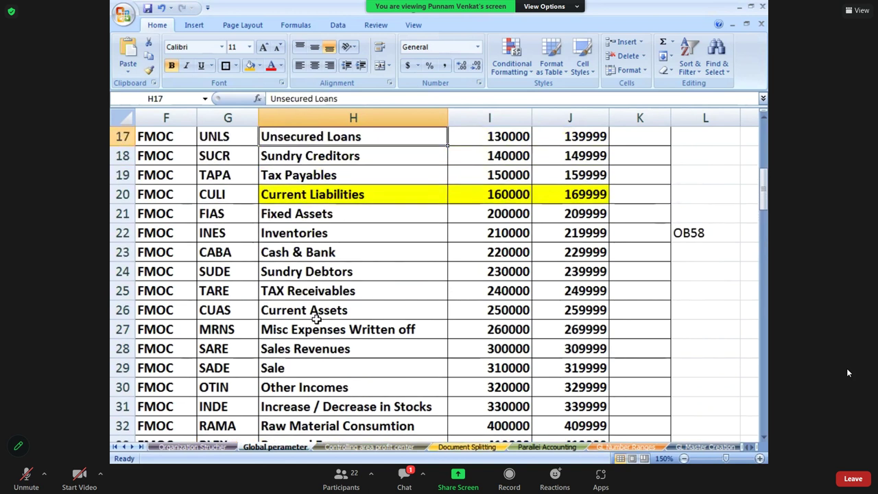
pyautogui.click(501, 200)
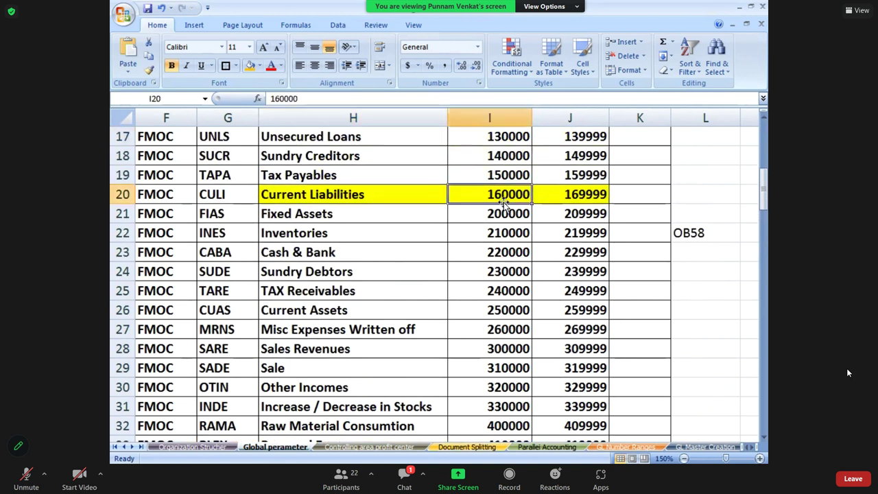
pyautogui.click(572, 200)
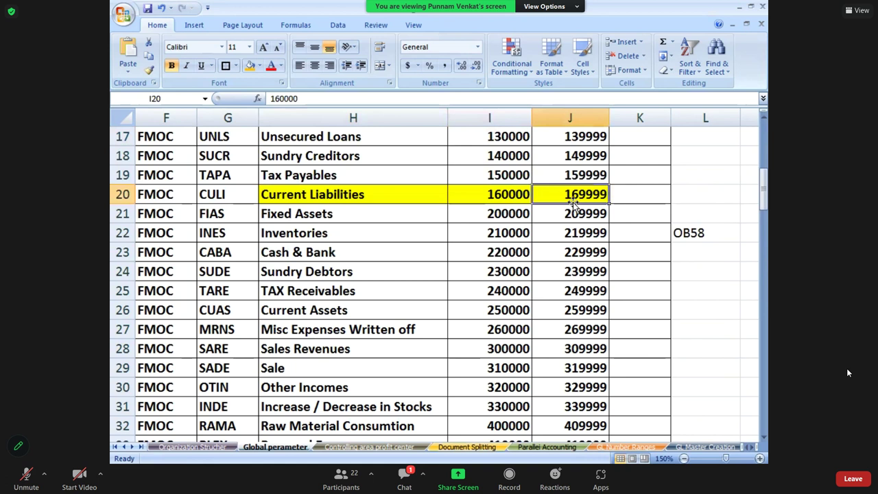
# Enter 160000 in cell L18 and Zero Clearing A/c in M18, beside the account group table
pyautogui.click(650, 184)
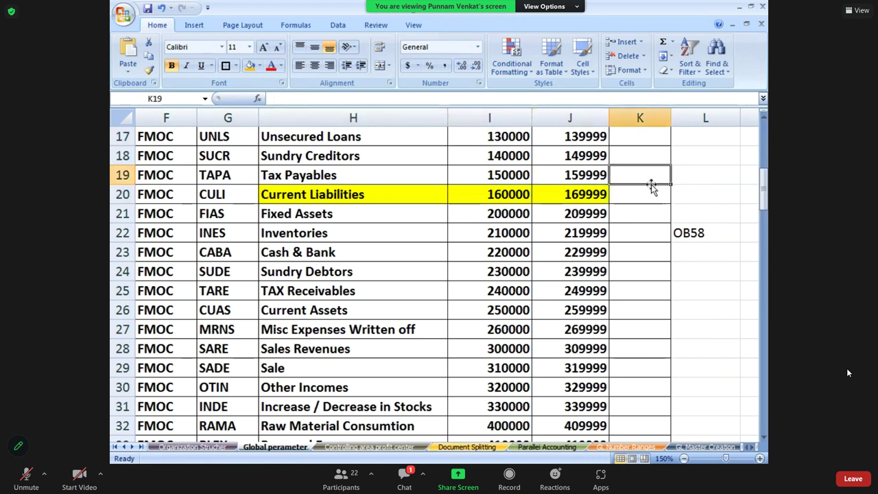
pyautogui.press('Right')
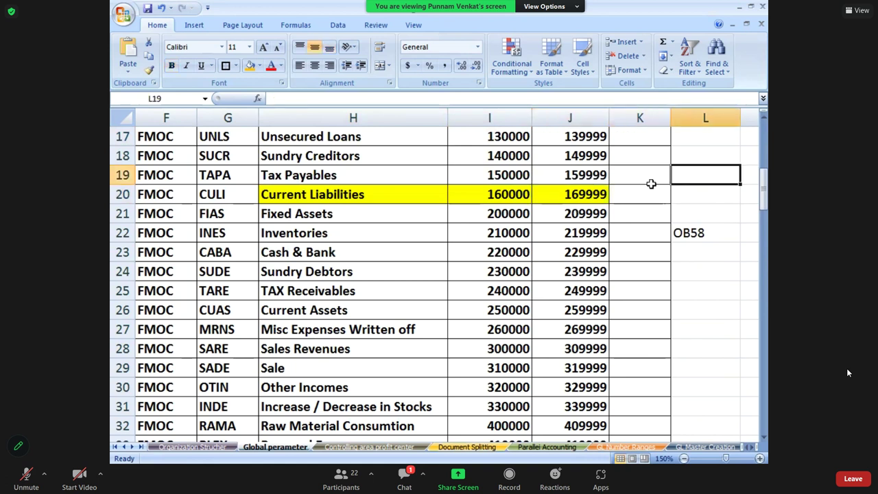
pyautogui.press('Right')
pyautogui.press('Right')
pyautogui.click(578, 153)
pyautogui.write('160000')
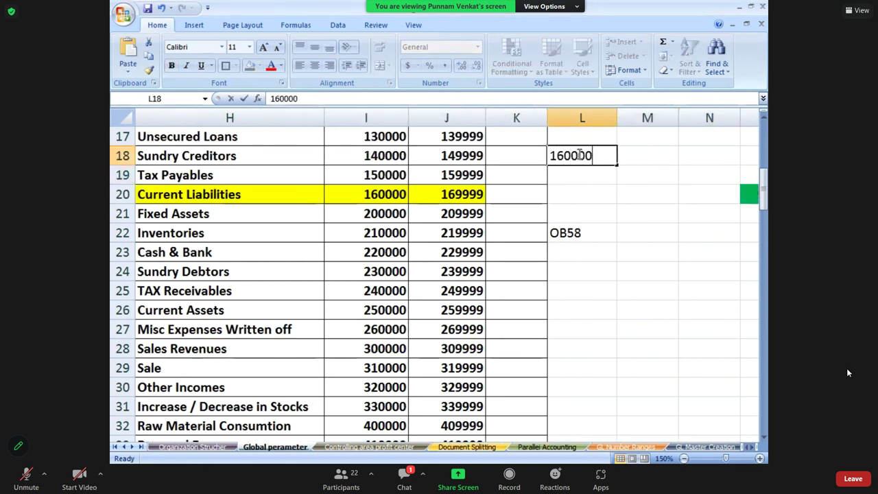
pyautogui.press('Tab')
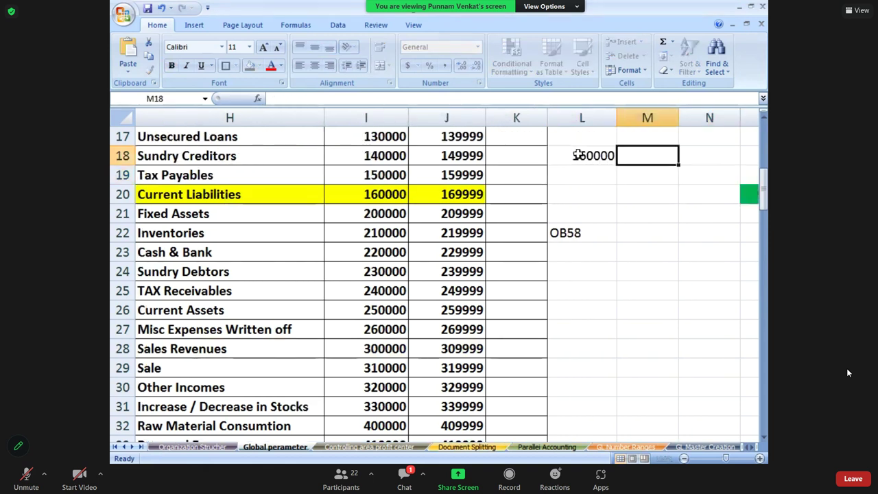
pyautogui.write('Zero')
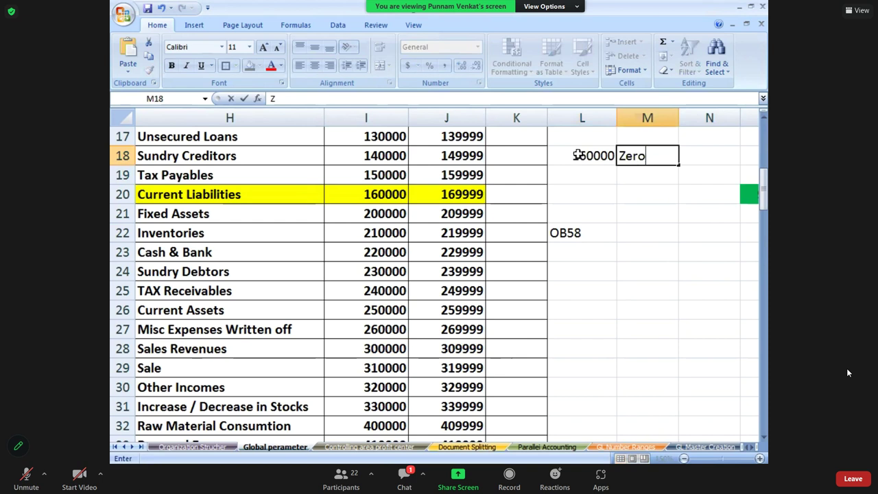
pyautogui.write(' Clearing A/c')
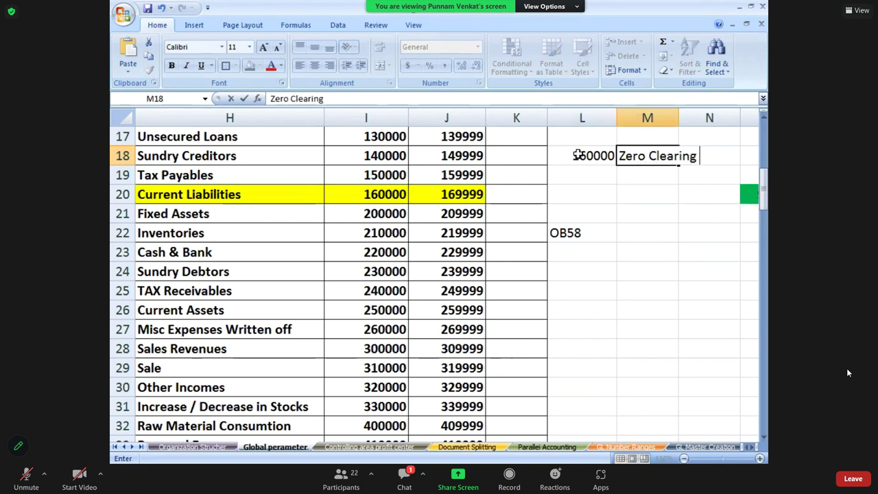
pyautogui.press('Return')
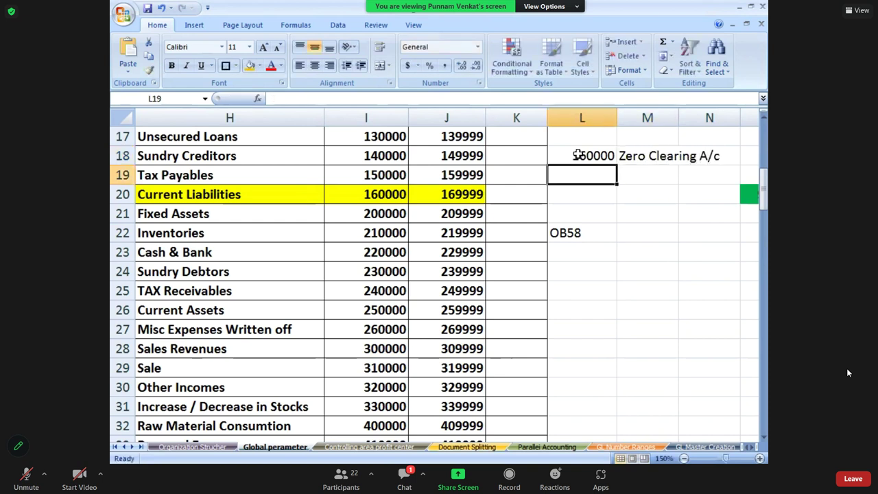
# Enter 160001 in cell L19 and Comm Payable A/c in M19, below the Zero Clearing A/c entry
pyautogui.write('16')
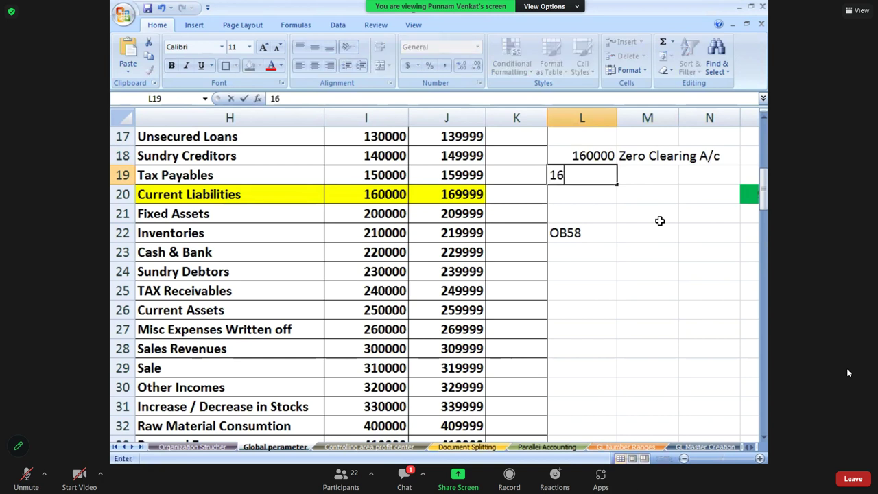
pyautogui.write('0001')
pyautogui.press('Return')
pyautogui.press('Up')
pyautogui.press('Right')
pyautogui.write('Comm ')
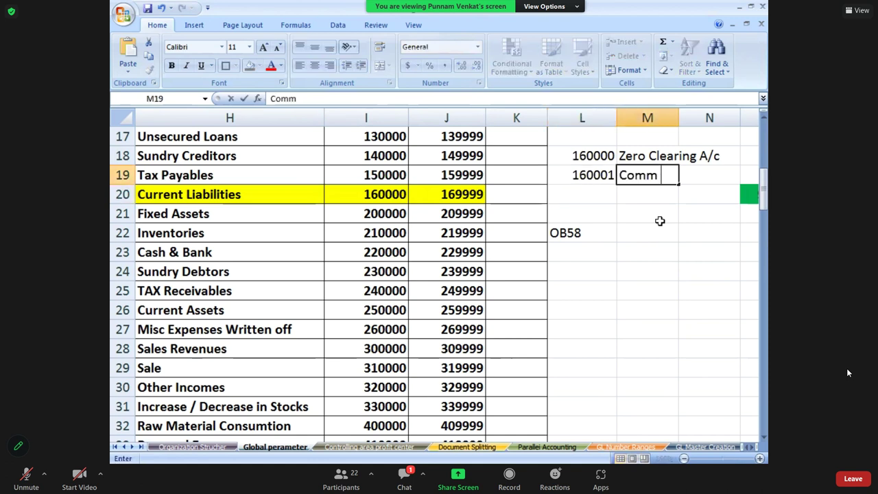
pyautogui.write('Payable A/c')
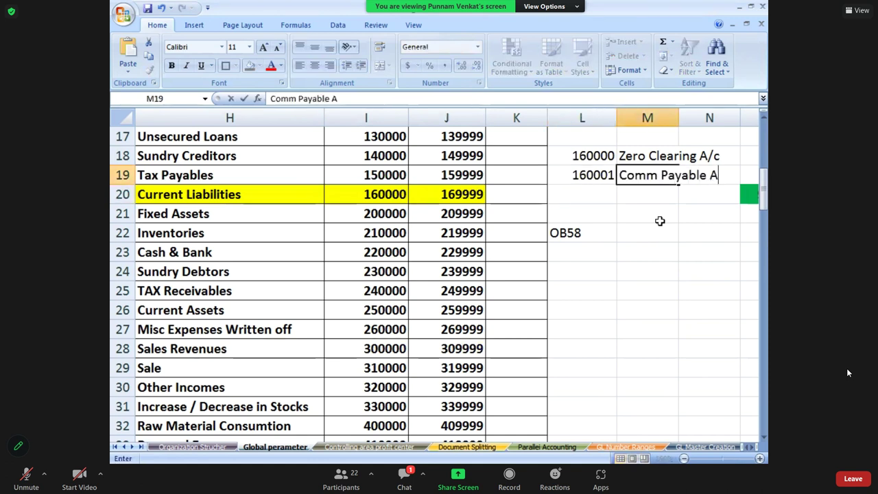
pyautogui.press('Return')
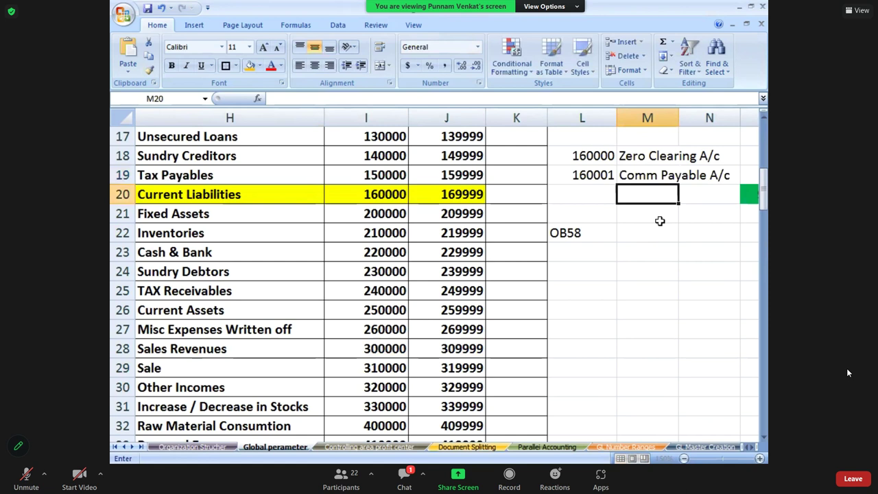
# Compare the Current Liabilities number range with the account numbers noted for Zero Clearing A/c and Comm Payable A/c
pyautogui.click(222, 195)
pyautogui.click(373, 195)
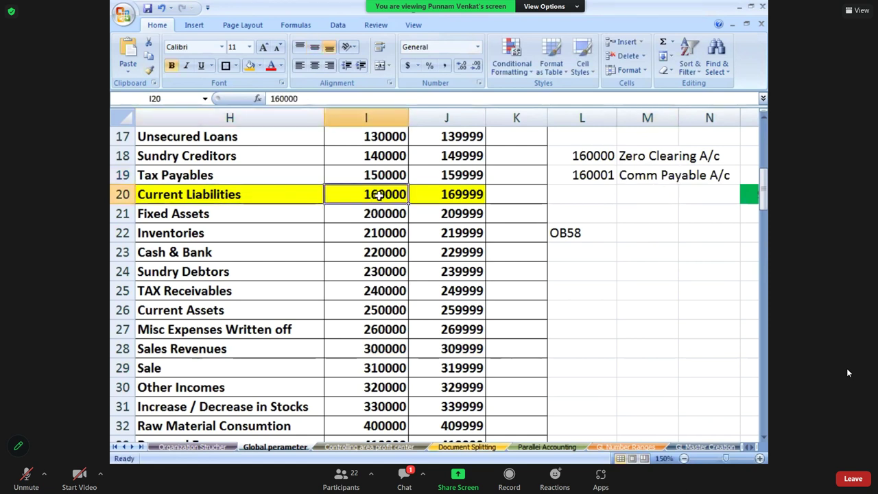
pyautogui.click(447, 195)
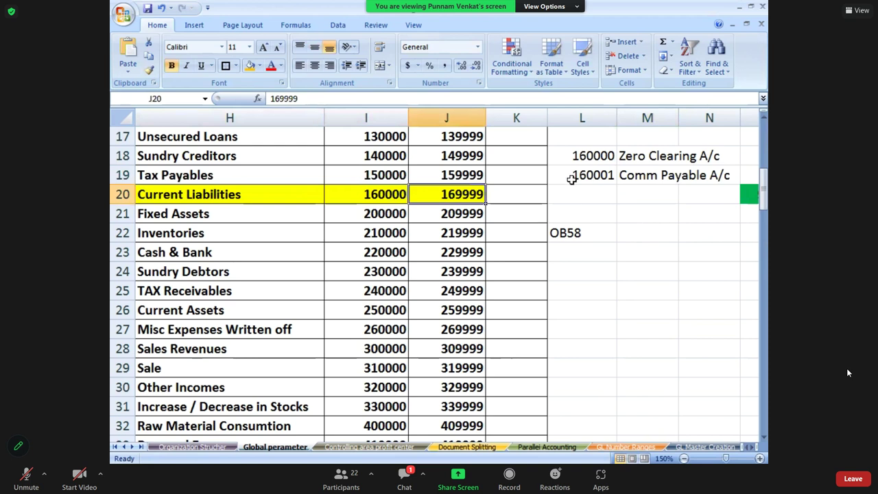
pyautogui.click(584, 153)
pyautogui.click(590, 175)
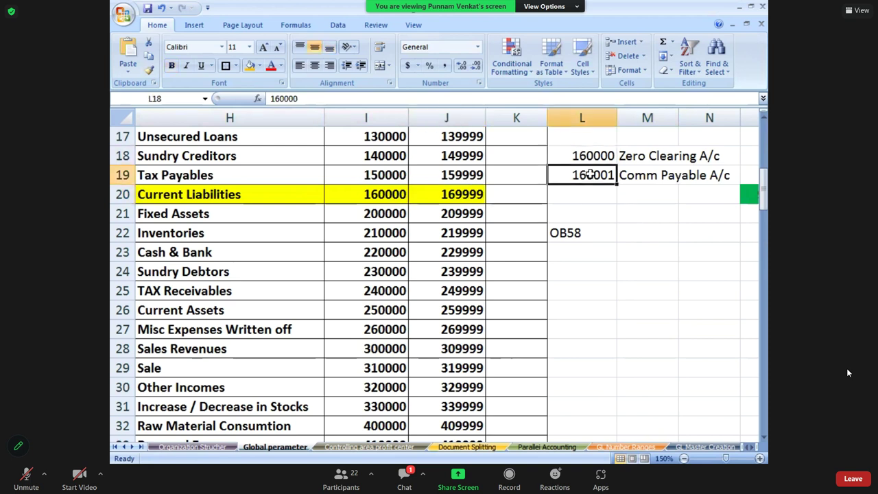
# Switch to SAP, clear the G/L account number, and look up the existing G/L accounts in company code PM10
pyautogui.hotkey('alt', 'Tab')
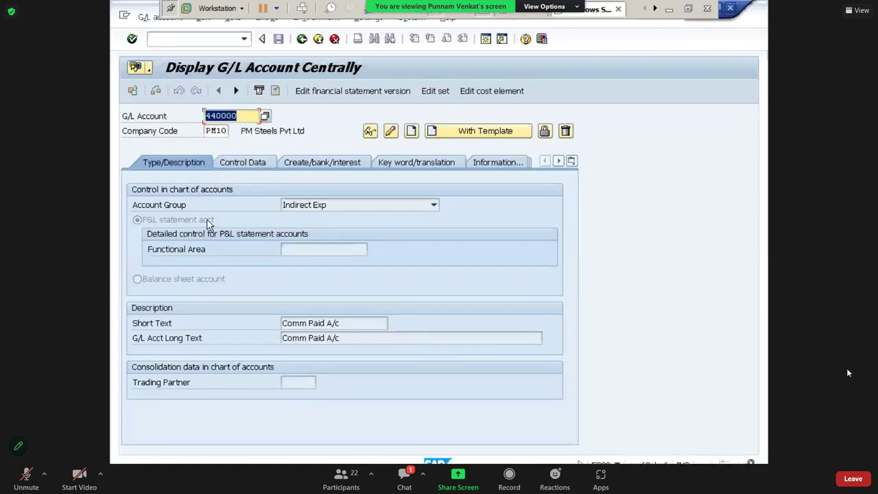
pyautogui.press('BackSpace')
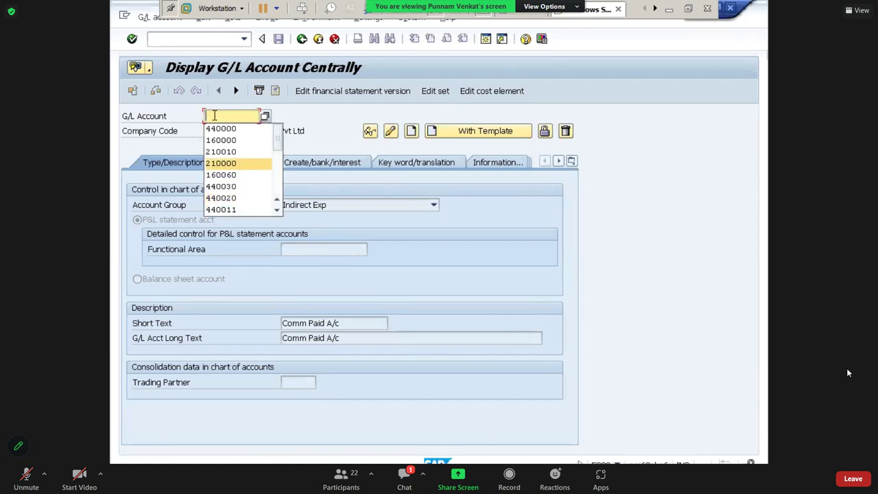
pyautogui.click(213, 115)
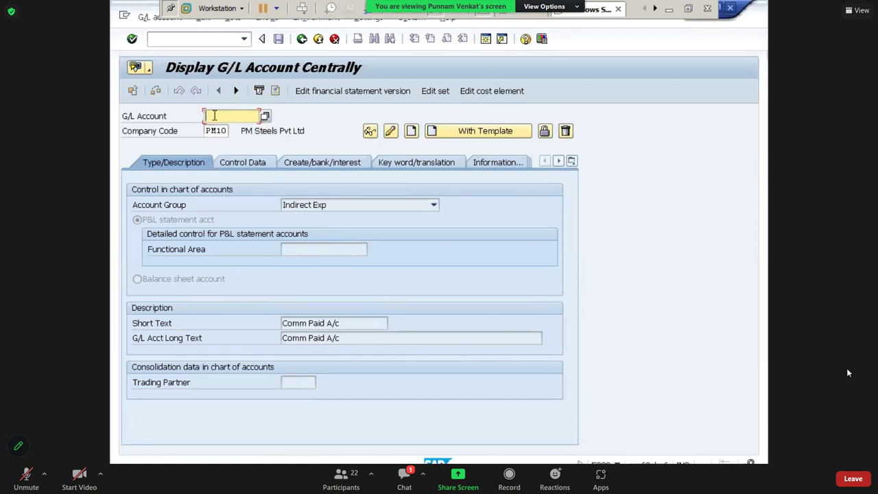
pyautogui.click(267, 117)
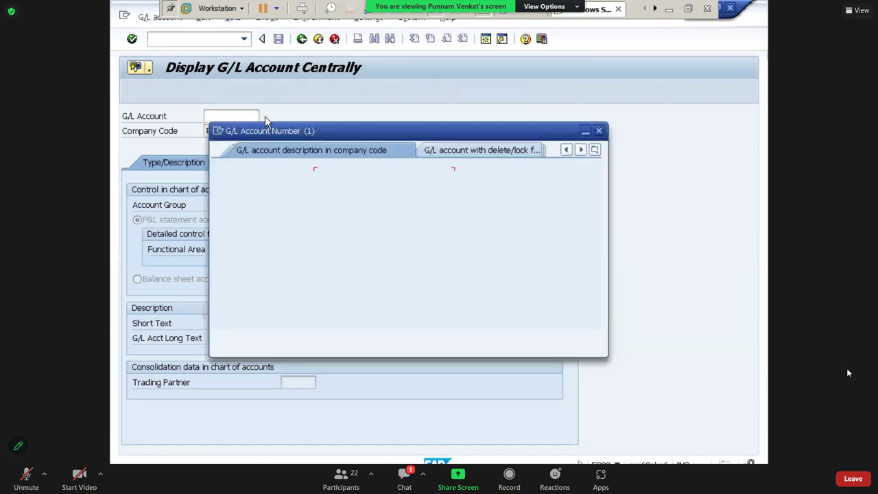
pyautogui.click(328, 235)
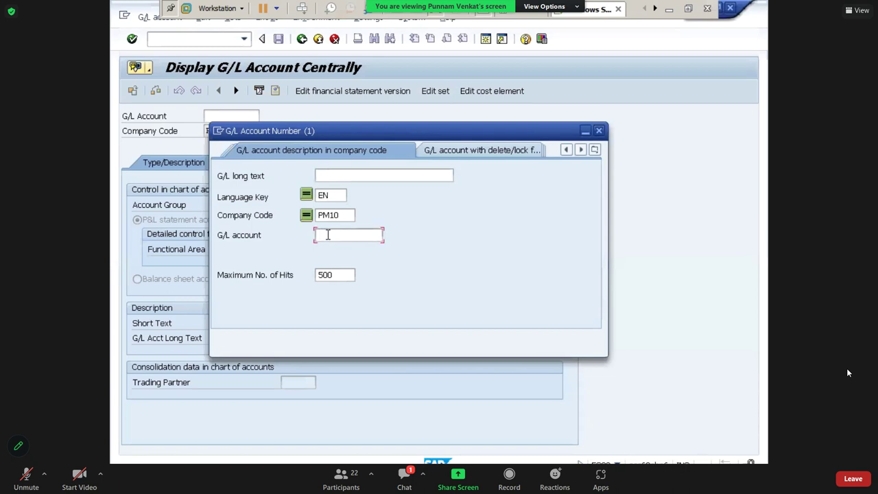
pyautogui.press('Return')
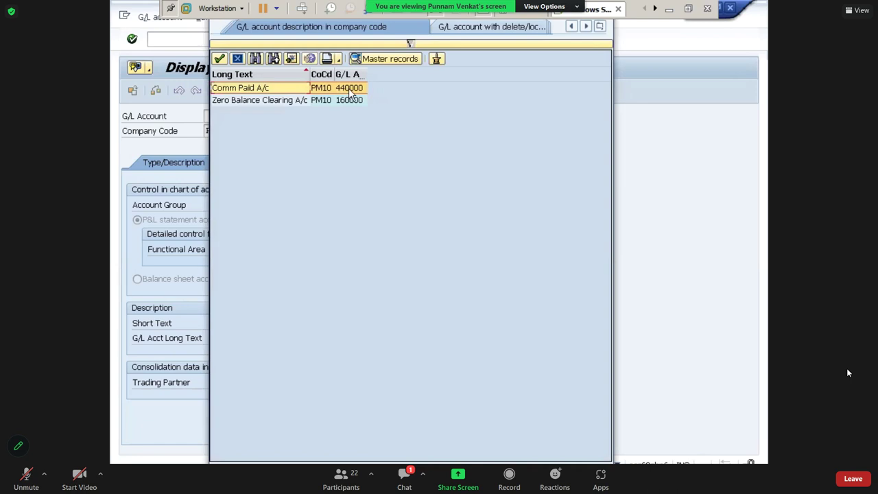
pyautogui.click(231, 101)
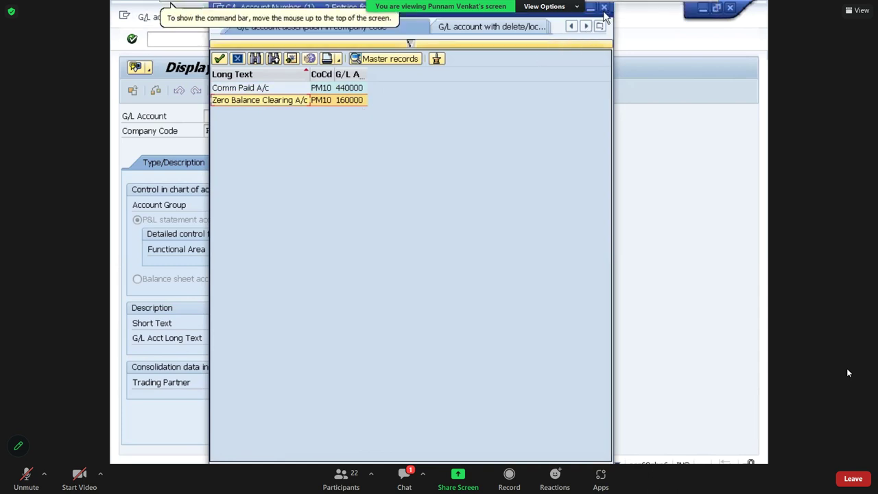
pyautogui.click(604, 9)
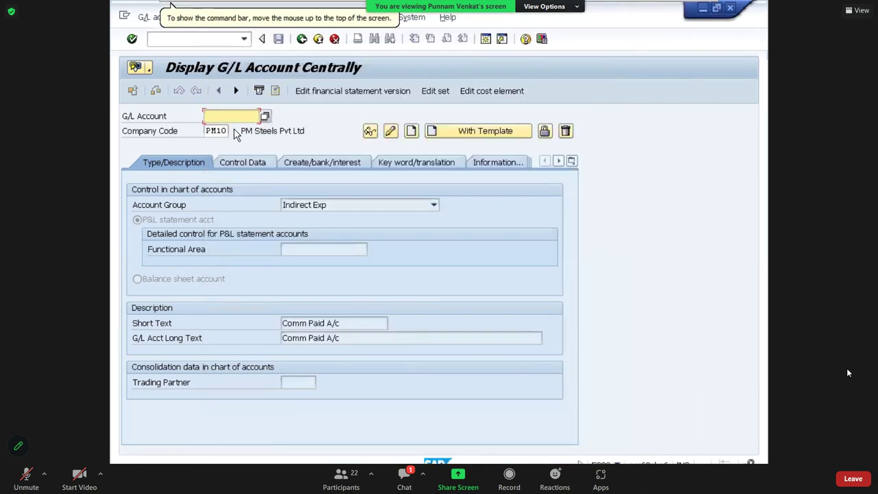
# Enter a G/L account number beginning with 1600 for company code PM10
pyautogui.write('1600')
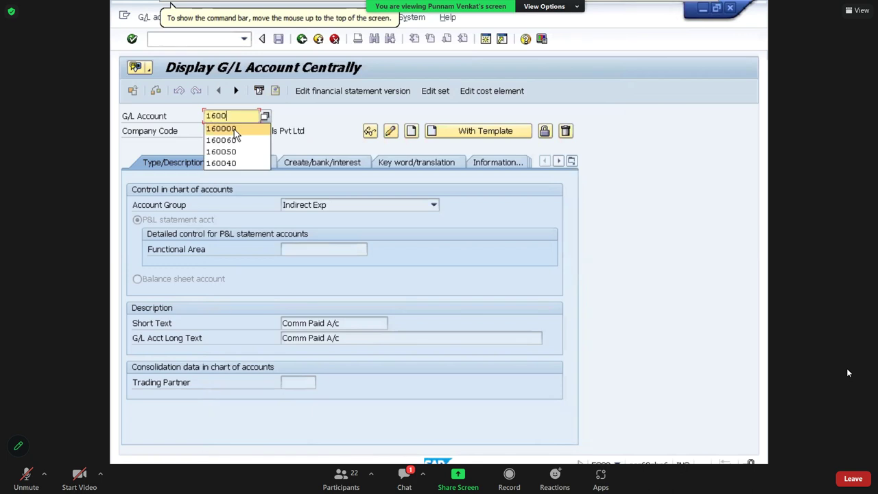
# Start creating G/L account 160001 in company code PM10 as a balance sheet account in the Current Liabilities account group
pyautogui.write('01')
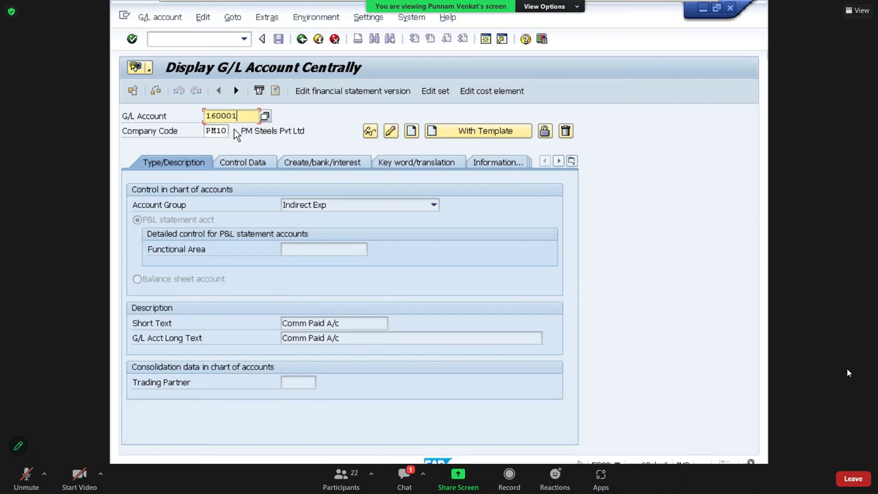
pyautogui.press('Tab')
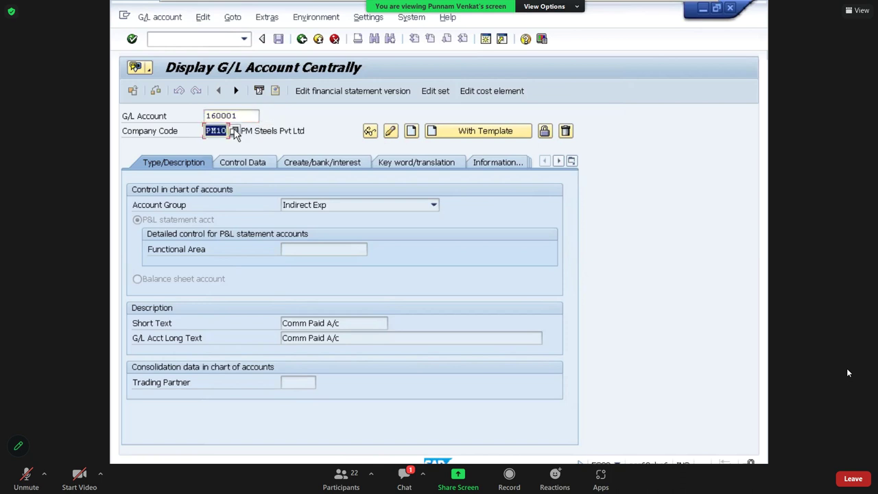
pyautogui.click(411, 131)
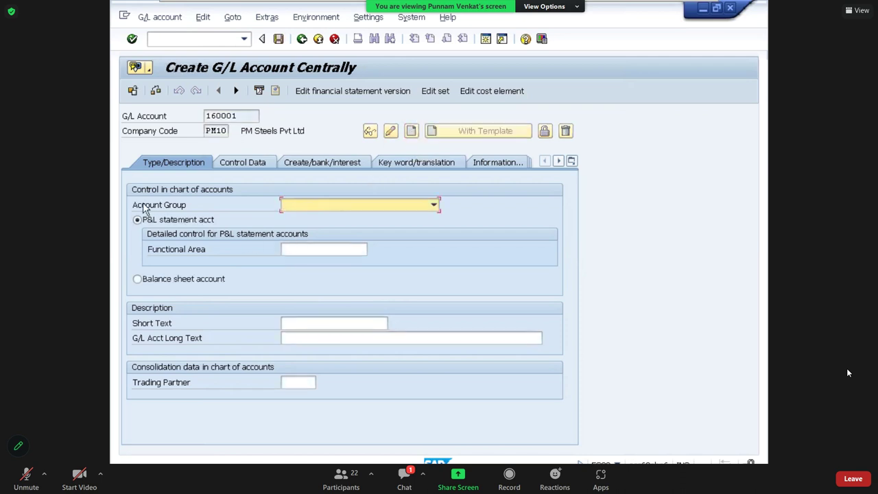
pyautogui.click(324, 206)
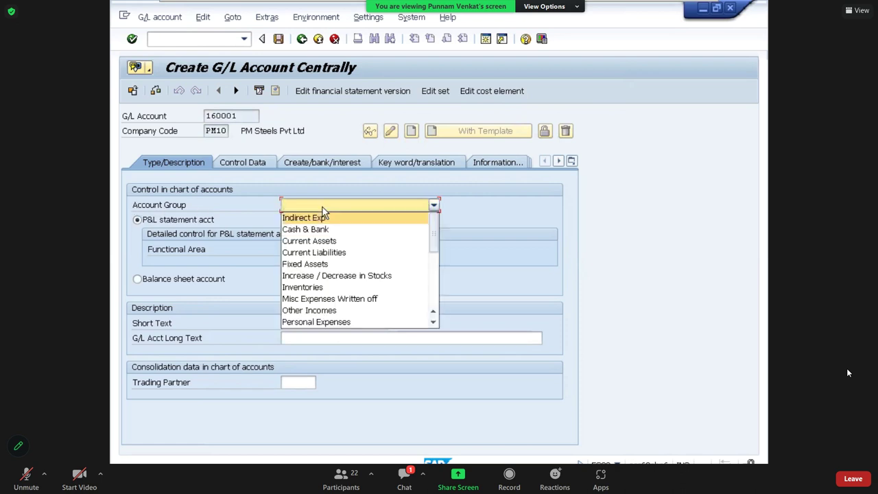
pyautogui.click(329, 252)
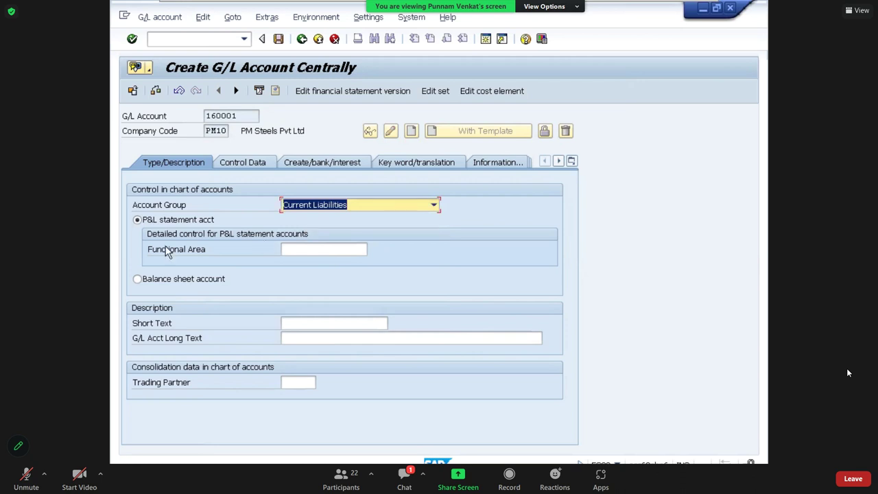
pyautogui.click(152, 284)
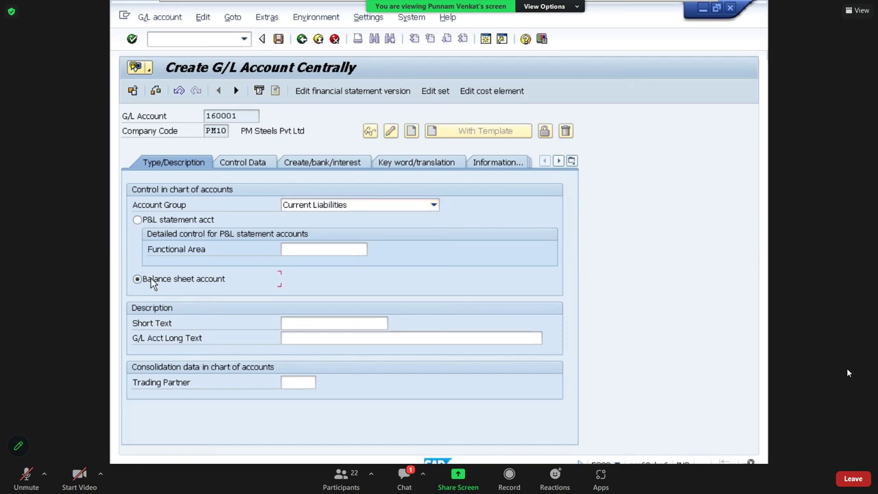
# Enter "Comm Payable A/c" as both the short text and the G/L account long text
pyautogui.click(312, 323)
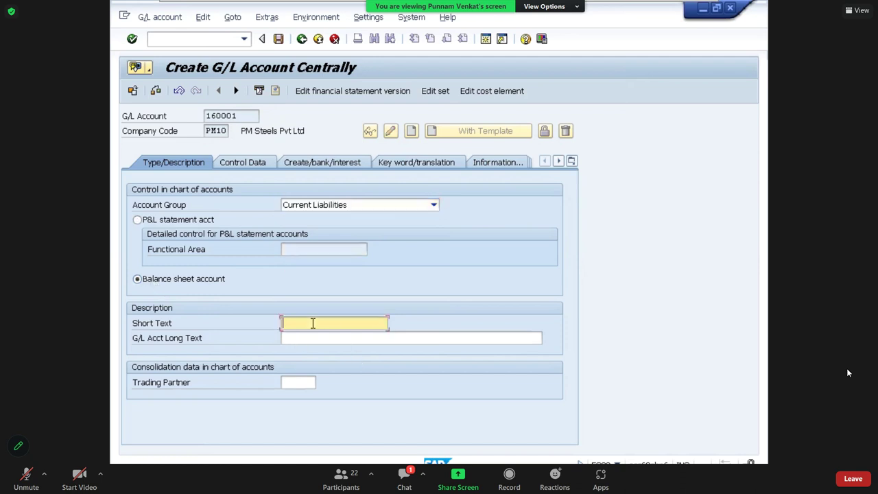
pyautogui.write('Comm Payable A/c')
pyautogui.press('Tab')
pyautogui.hotkey('shift', 'Tab')
pyautogui.hotkey('ctrl', 'c')
pyautogui.press('Tab')
pyautogui.hotkey('ctrl', 'v')
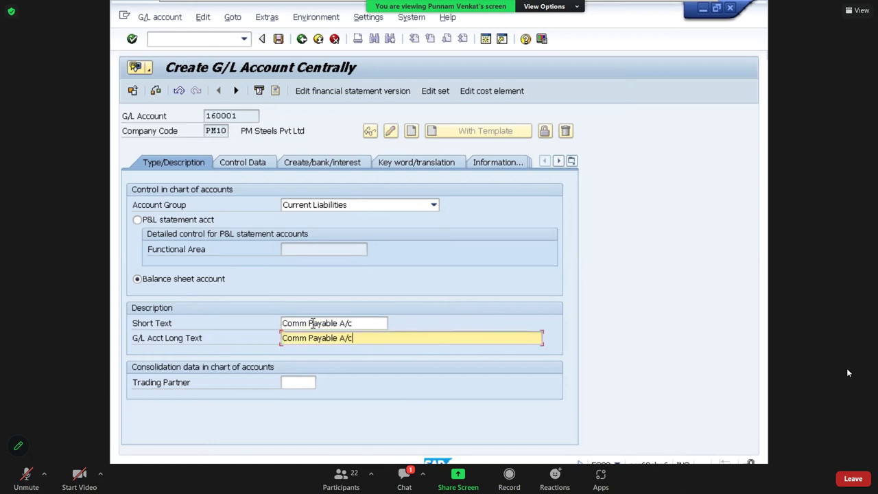
# In the control data, enable line item display and open item management, and set the sort key to 001
pyautogui.click(245, 166)
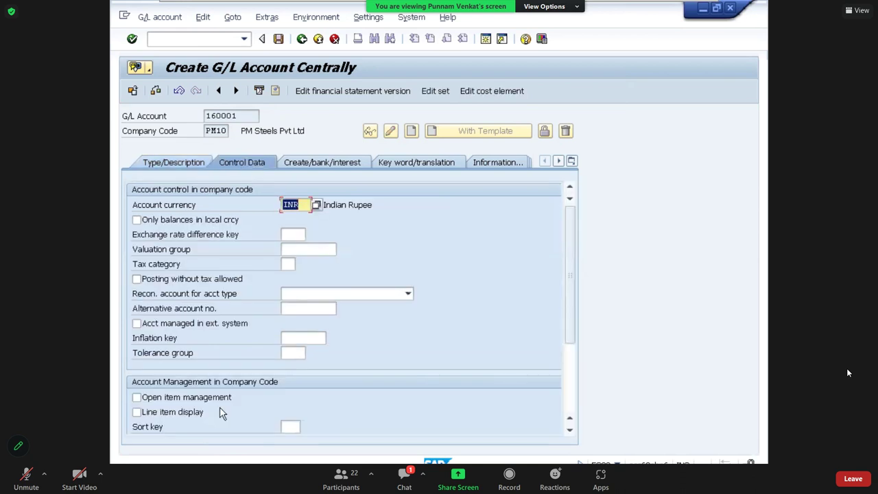
pyautogui.click(193, 416)
pyautogui.click(288, 427)
pyautogui.click(290, 439)
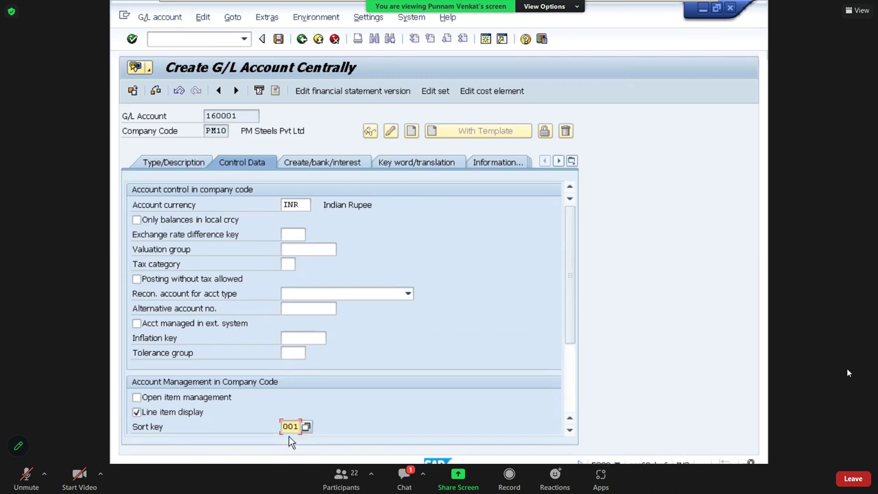
pyautogui.click(140, 403)
pyautogui.click(140, 404)
pyautogui.click(290, 427)
# Assign field status group G001 to the account and save it
pyautogui.click(310, 164)
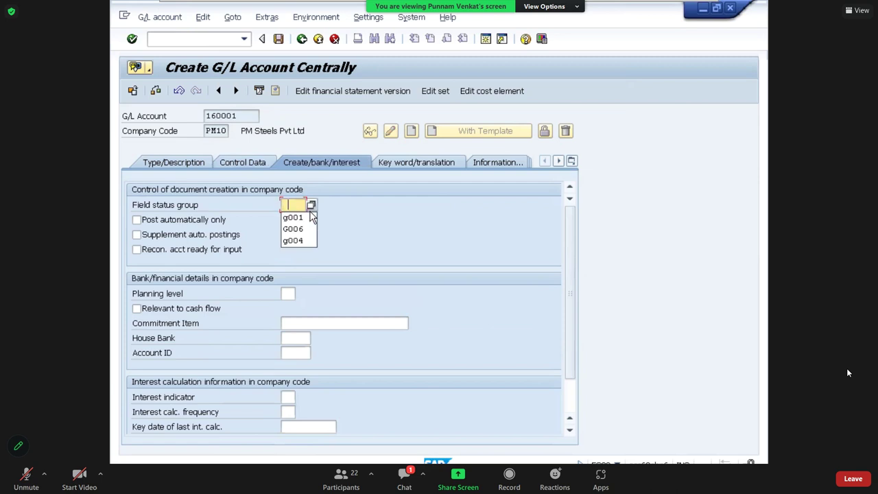
pyautogui.click(302, 225)
pyautogui.press('Return')
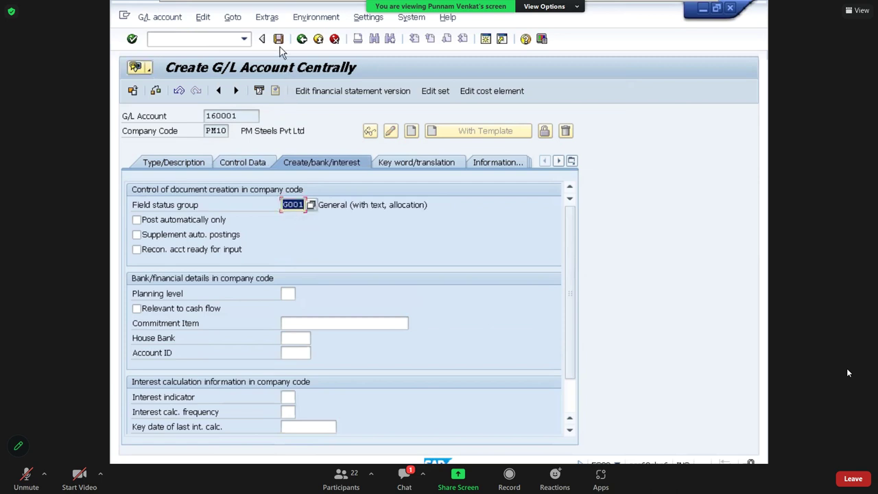
pyautogui.click(278, 44)
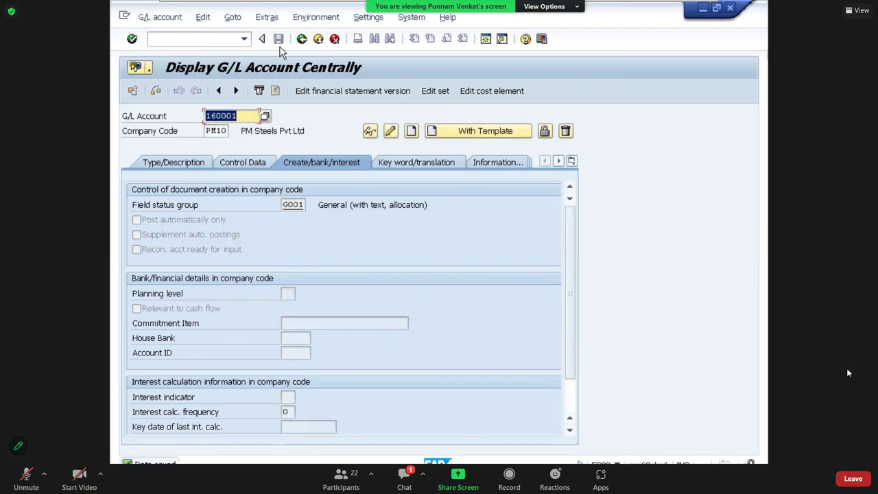
# Review the saved account's number, descriptions, control data including the sort key, and field status group
pyautogui.click(197, 165)
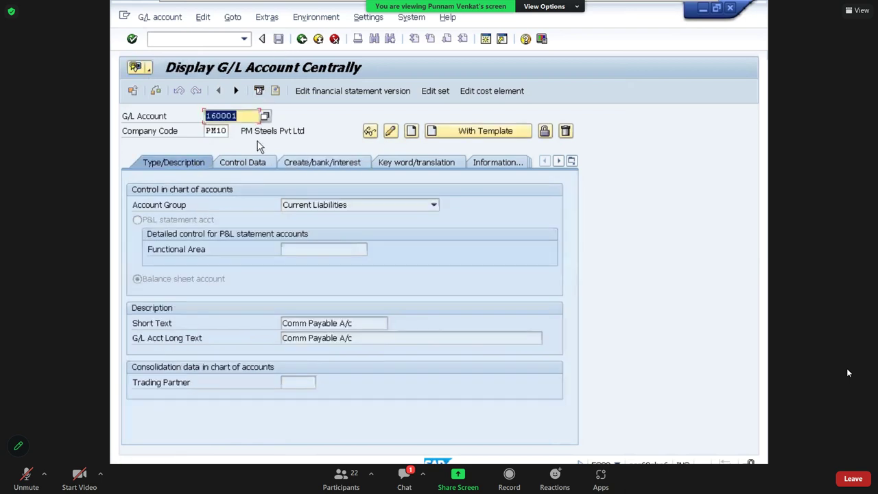
pyautogui.moveTo(206, 117); pyautogui.dragTo(237, 120)
pyautogui.click(218, 130)
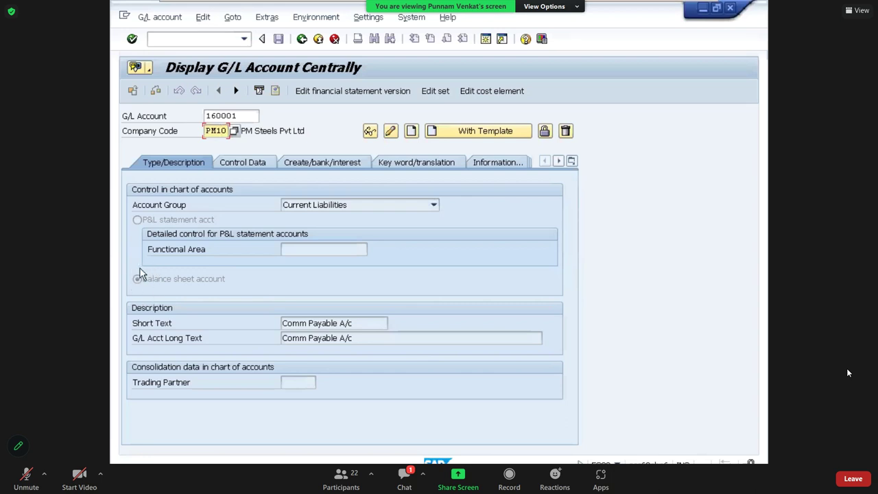
pyautogui.moveTo(366, 322); pyautogui.dragTo(282, 324)
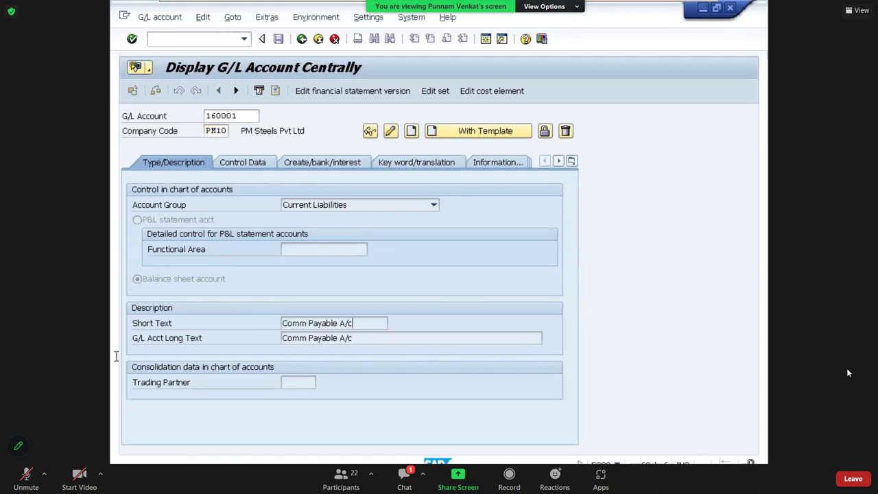
pyautogui.moveTo(358, 337); pyautogui.dragTo(281, 339)
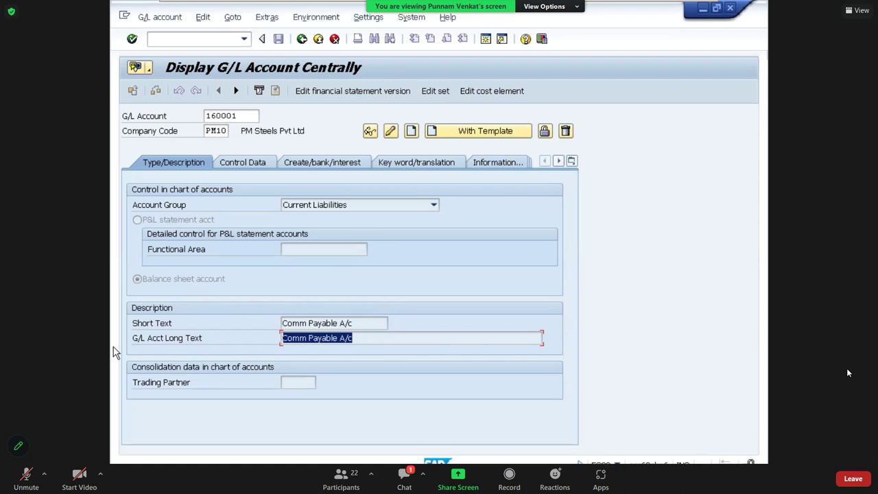
pyautogui.click(253, 163)
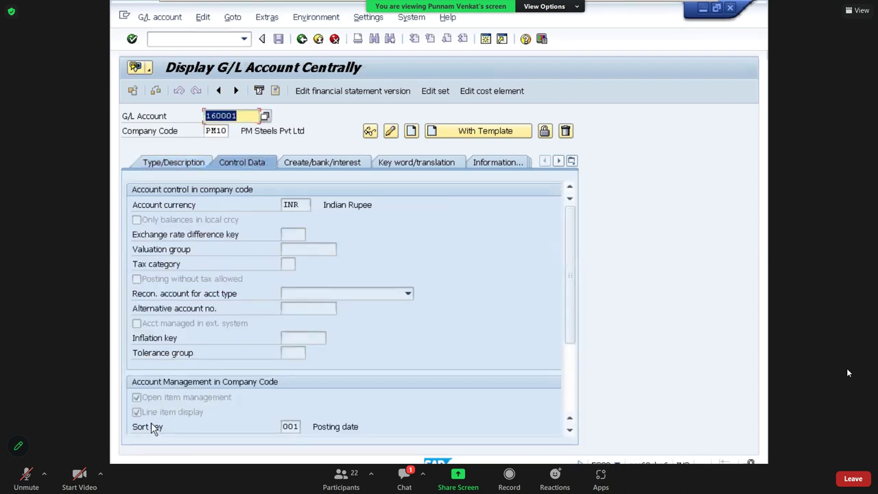
pyautogui.click(288, 426)
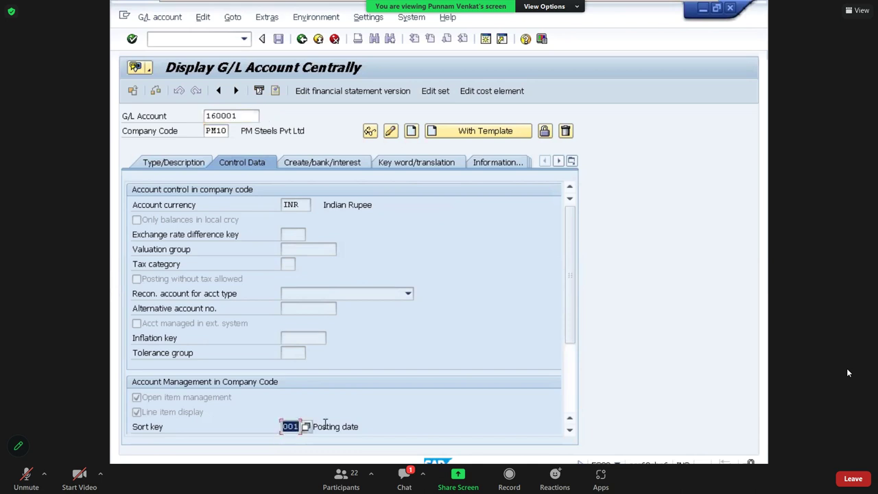
pyautogui.click(308, 165)
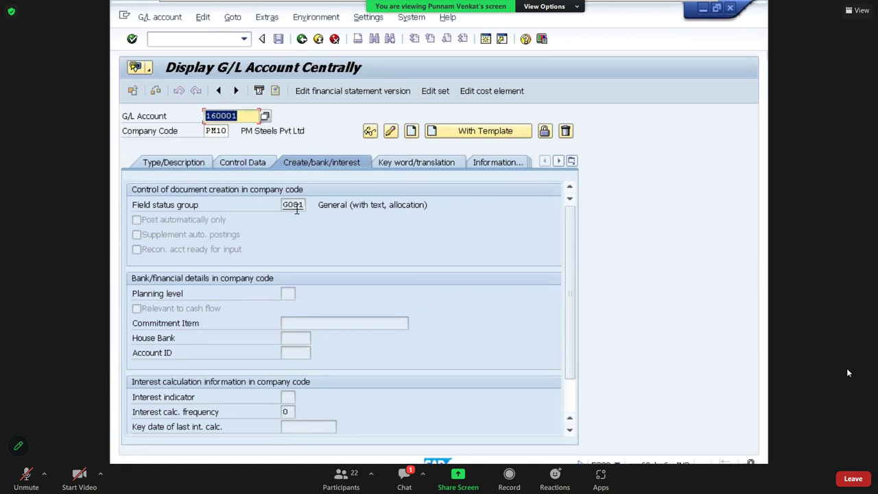
pyautogui.click(252, 170)
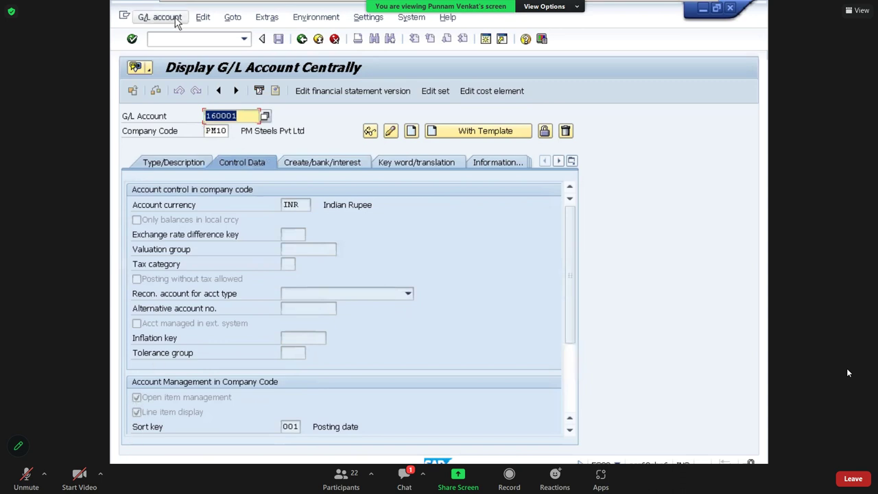
# Switch to the Excel workbook and open the GL Master Creation sheet at the commission journal entries
pyautogui.moveTo(173, 7)
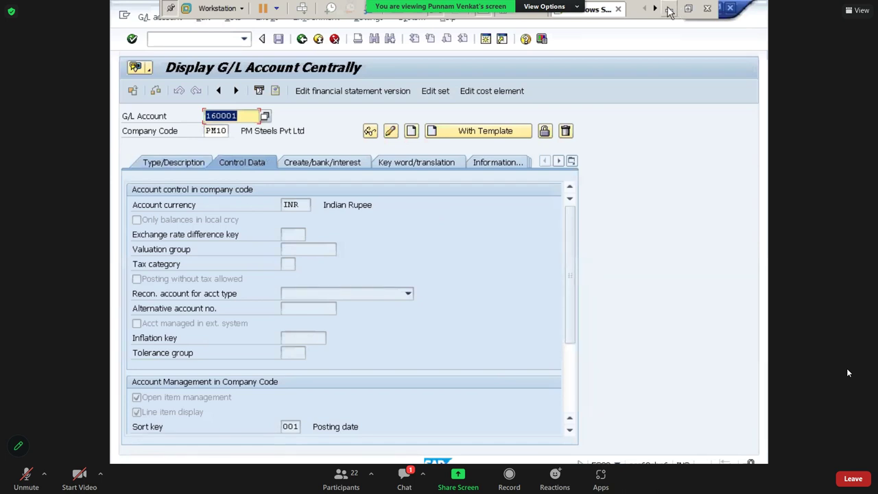
pyautogui.moveTo(668, 12)
pyautogui.hotkey('alt', 'Tab')
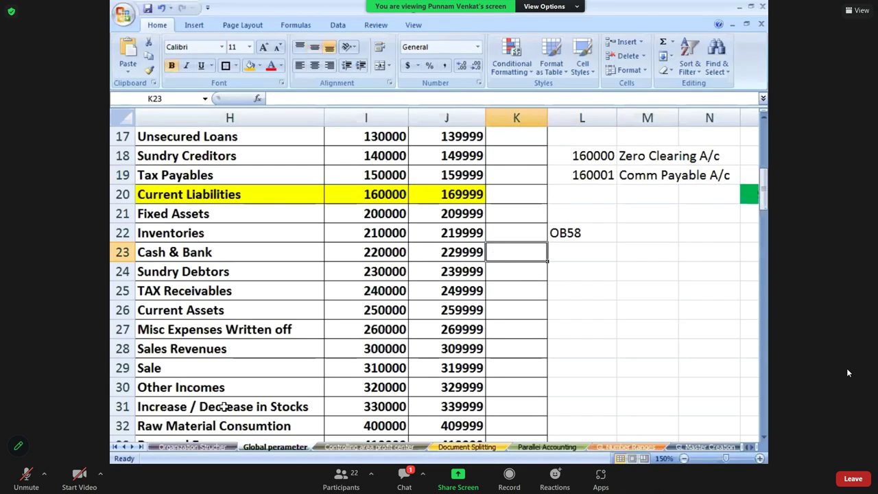
pyautogui.click(132, 446)
pyautogui.click(132, 446)
pyautogui.click(132, 447)
pyautogui.click(456, 447)
pyautogui.click(498, 447)
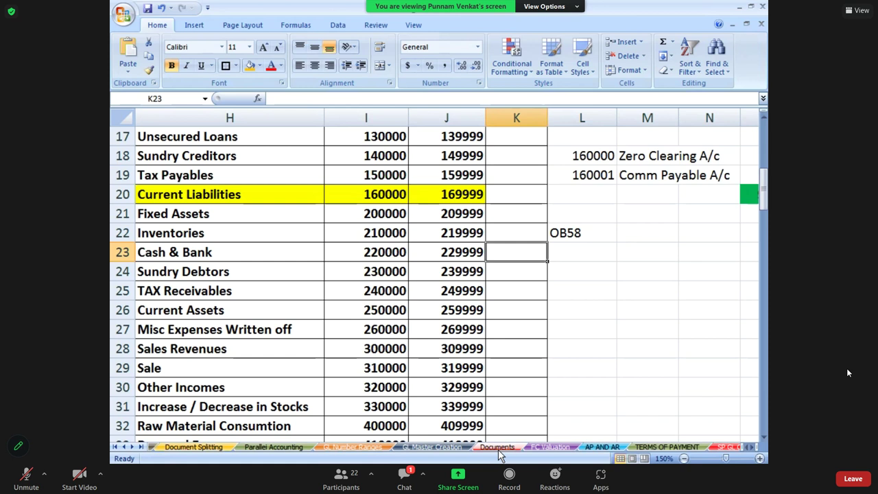
pyautogui.click(134, 446)
pyautogui.click(134, 446)
pyautogui.click(134, 447)
pyautogui.click(193, 447)
pyautogui.click(409, 310)
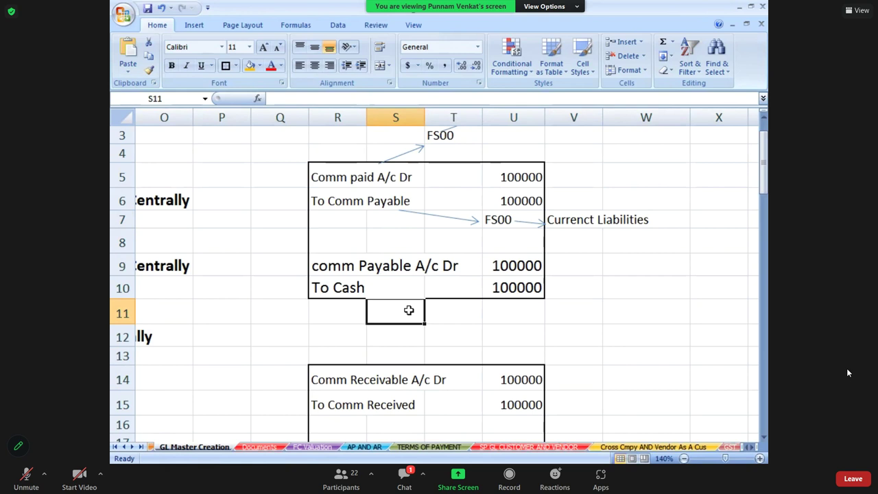
# Fill the "To Comm Payable" cells R6:T6 and the "comm Payable A/c Dr" cells R9:T9 with orange
pyautogui.moveTo(322, 204); pyautogui.dragTo(322, 203)
pyautogui.hotkey('shift', 'Right')
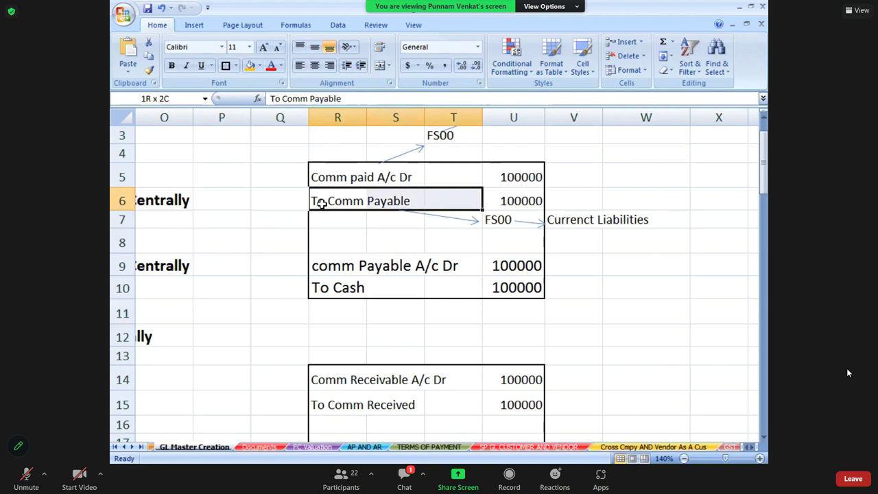
pyautogui.click(250, 66)
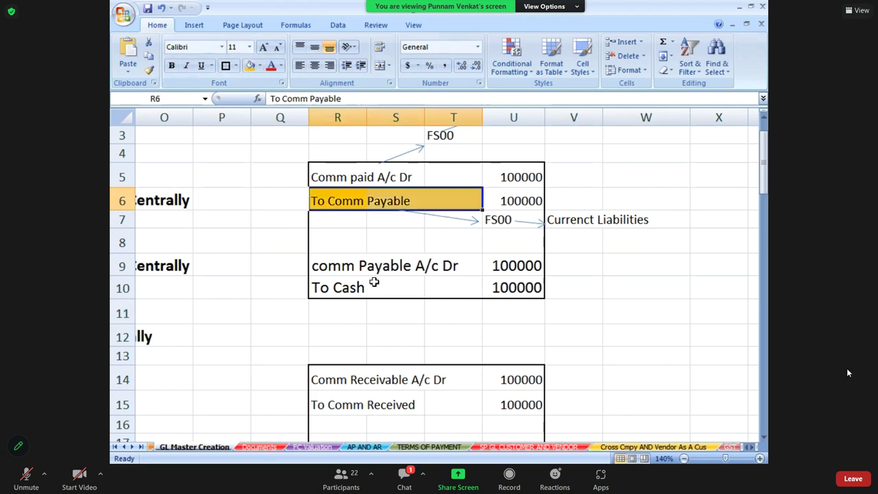
pyautogui.click(330, 273)
pyautogui.hotkey('shift', 'Right')
pyautogui.hotkey('shift', 'Right')
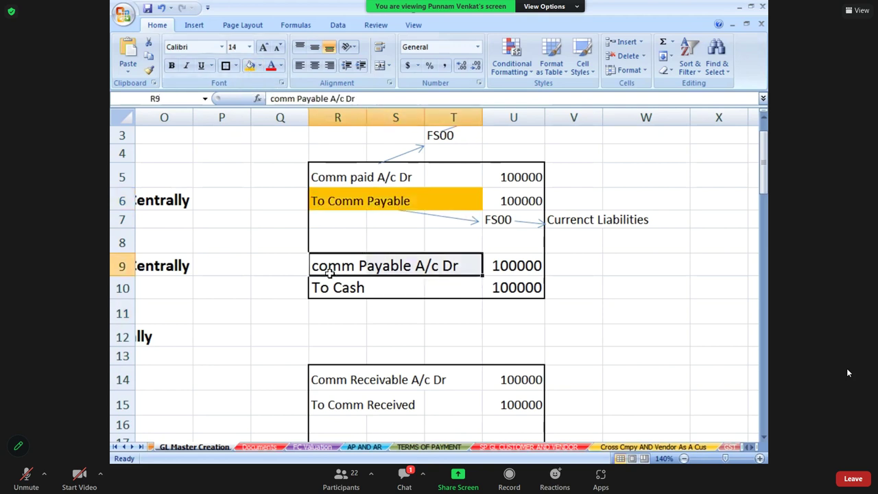
pyautogui.click(252, 66)
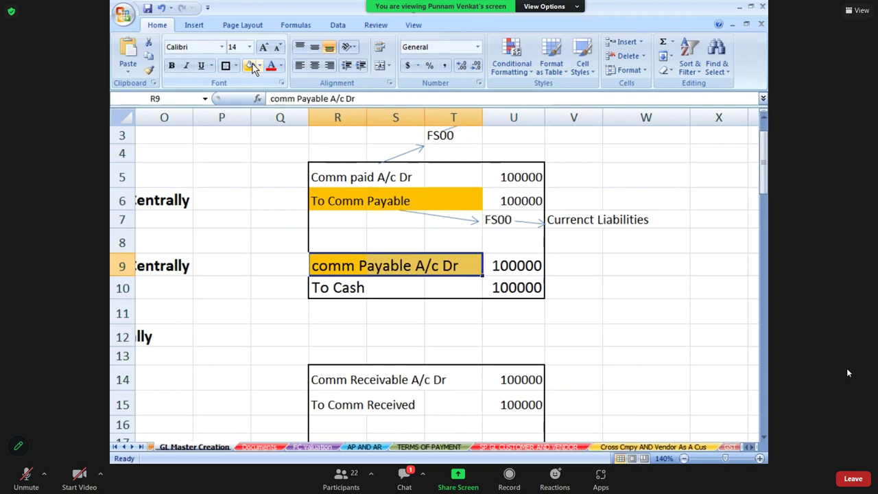
# Fill the "Comm Receivable A/c Dr" entry and its amount in R14:U14 with orange
pyautogui.click(355, 200)
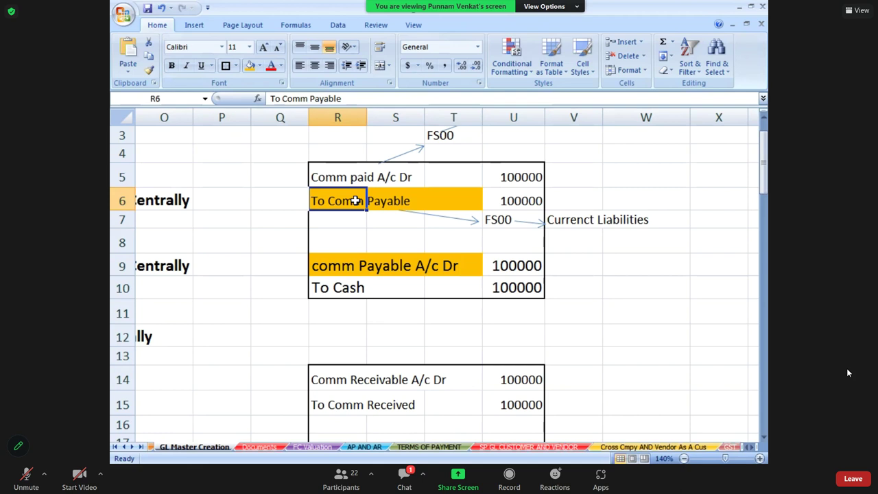
pyautogui.press('Down')
pyautogui.press('Down')
pyautogui.press('Down')
pyautogui.press('Down')
pyautogui.press('Down')
pyautogui.press('Down')
pyautogui.press('Down')
pyautogui.press('Down')
pyautogui.press('Down')
pyautogui.press('Down')
pyautogui.press('Down')
pyautogui.press('Down')
pyautogui.press('Down')
pyautogui.press('Down')
pyautogui.press('Down')
pyautogui.press('Down')
pyautogui.press('Down')
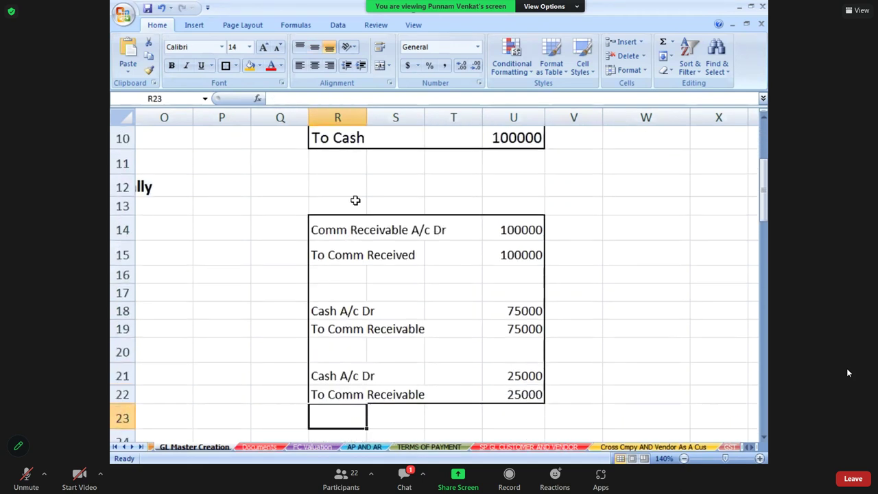
pyautogui.click(320, 232)
pyautogui.moveTo(319, 232); pyautogui.dragTo(521, 232)
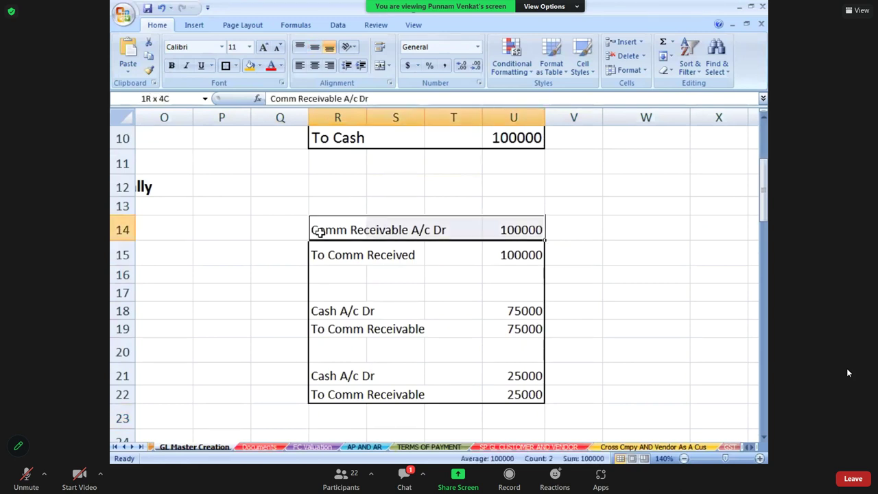
pyautogui.click(251, 66)
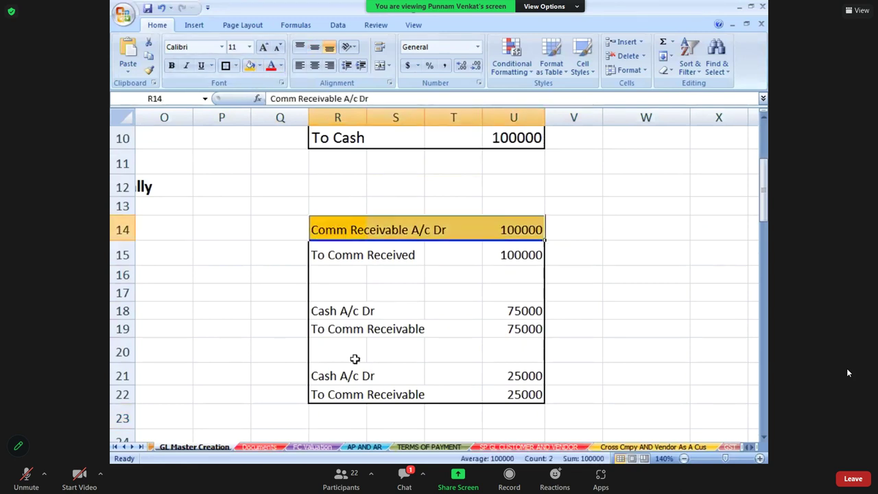
# Fill the first "To Comm Receivable" entry and its 75000 amount in R19:U19 with orange
pyautogui.click(317, 329)
pyautogui.hotkey('shift', 'Right')
pyautogui.hotkey('shift', 'Right')
pyautogui.hotkey('shift', 'Right')
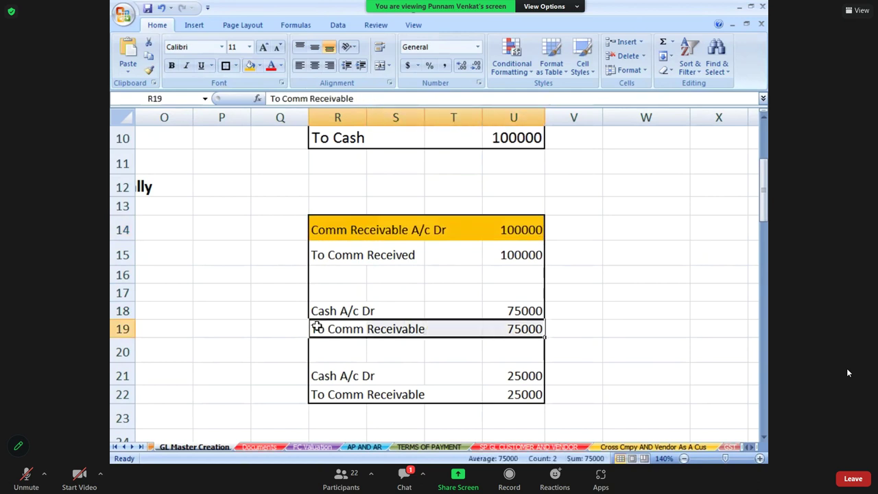
pyautogui.click(250, 66)
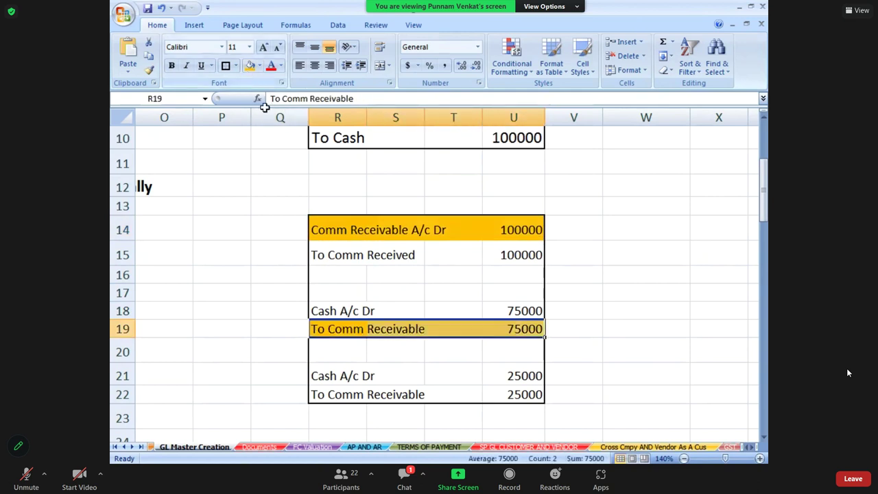
# Fill the last "To Comm Receivable" entry and its 25000 amount in R22:U22 with orange
pyautogui.click(324, 394)
pyautogui.hotkey('shift', 'Right')
pyautogui.hotkey('shift', 'Right')
pyautogui.hotkey('shift', 'Right')
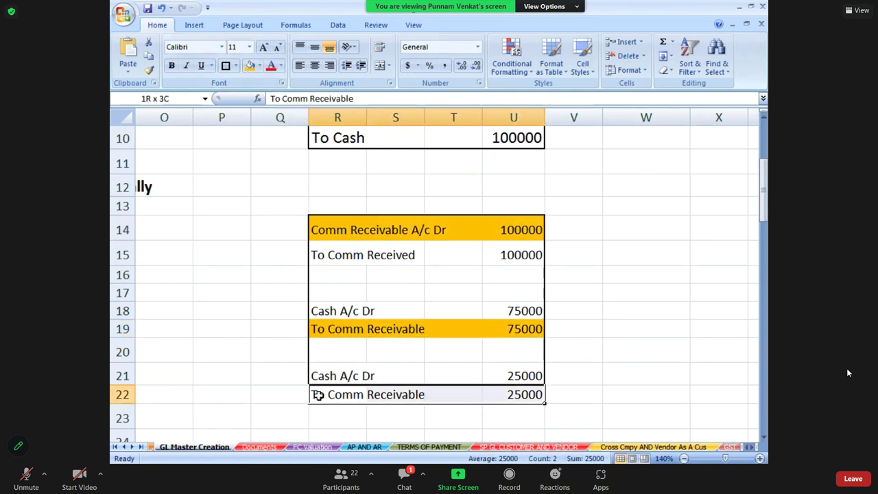
pyautogui.click(250, 66)
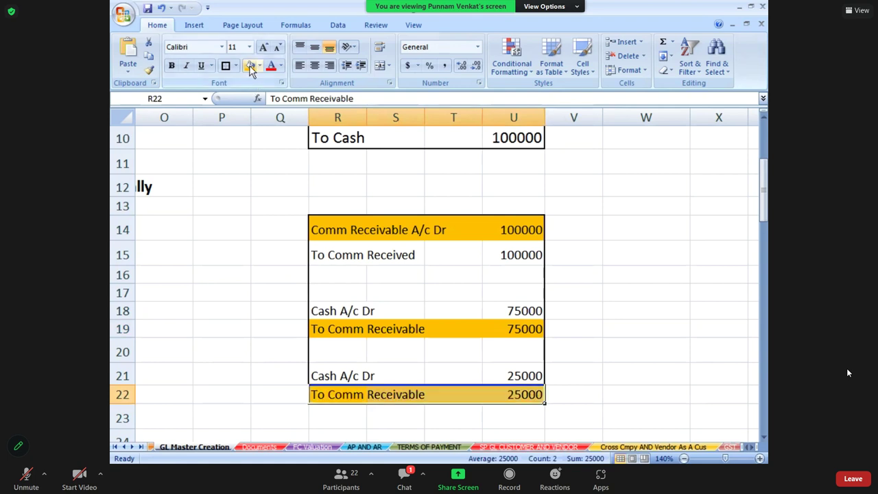
# Examine the highlighted Comm Receivable debit in row 14 against its two credit entries and amounts in rows 19 and 22
pyautogui.click(392, 230)
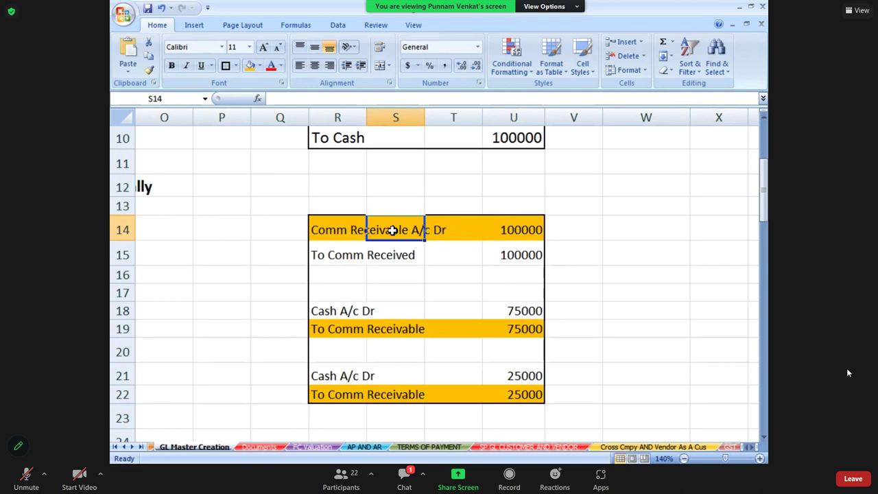
pyautogui.click(333, 235)
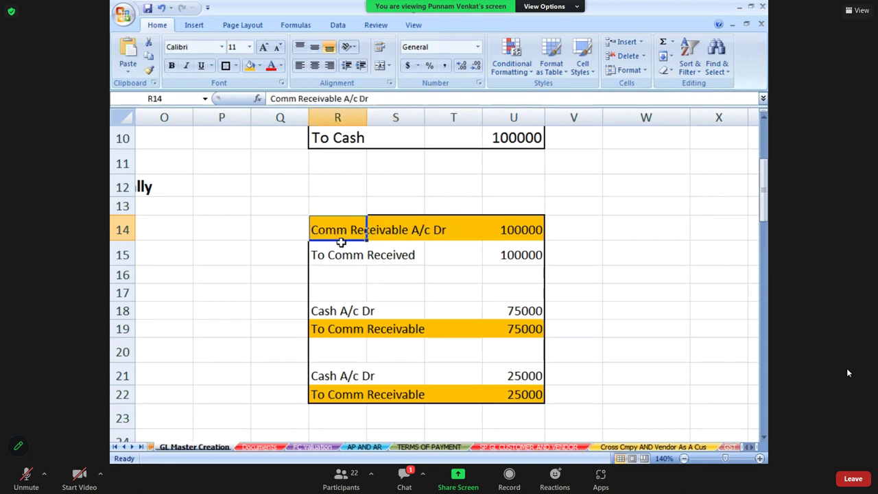
pyautogui.click(510, 237)
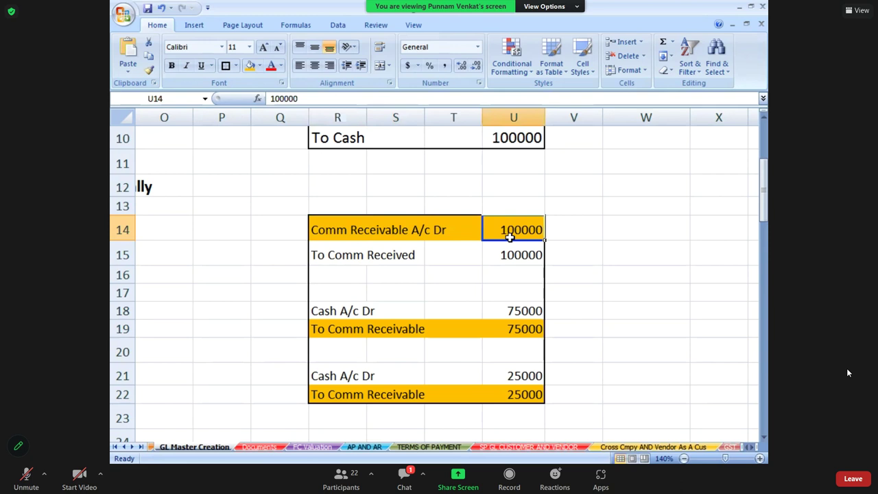
pyautogui.click(347, 315)
pyautogui.click(331, 336)
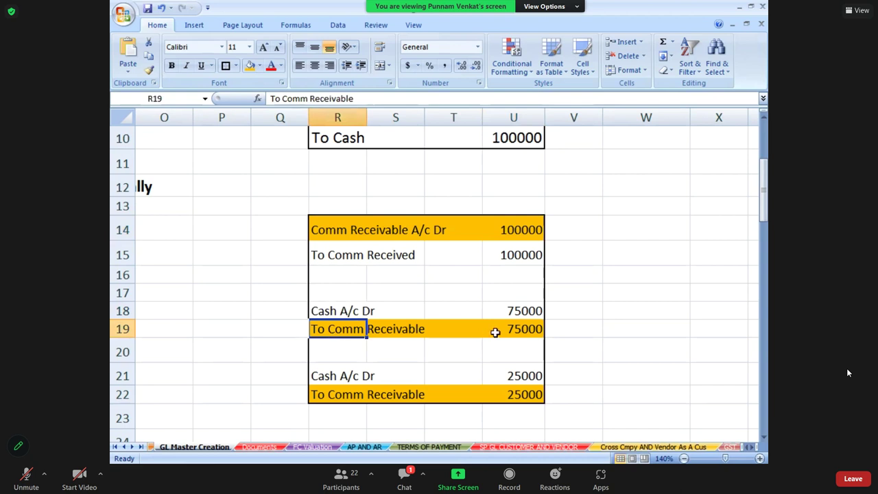
pyautogui.click(517, 328)
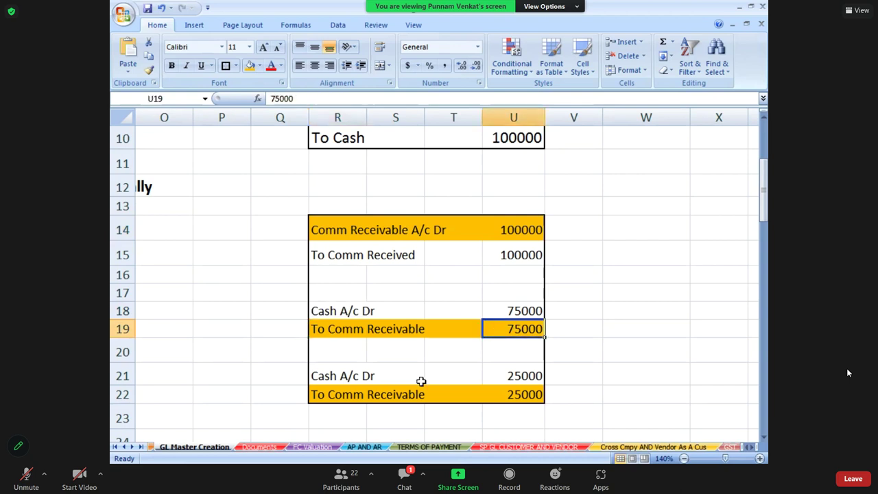
pyautogui.click(345, 398)
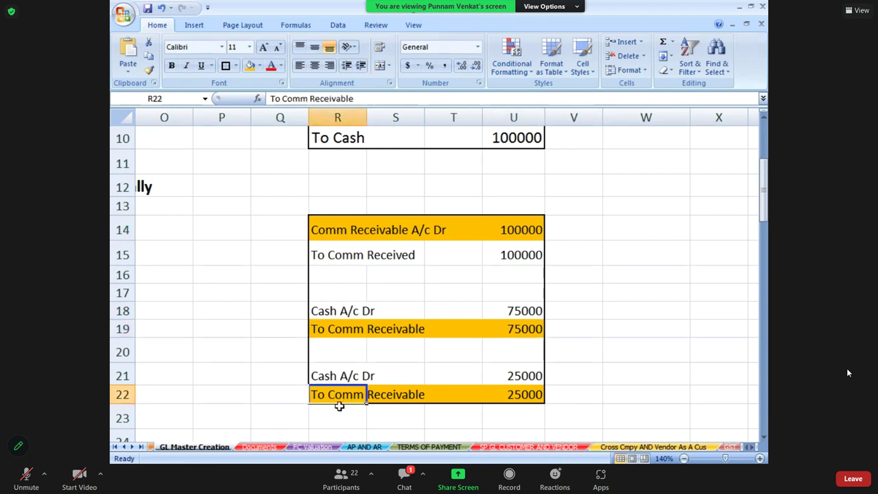
pyautogui.click(518, 399)
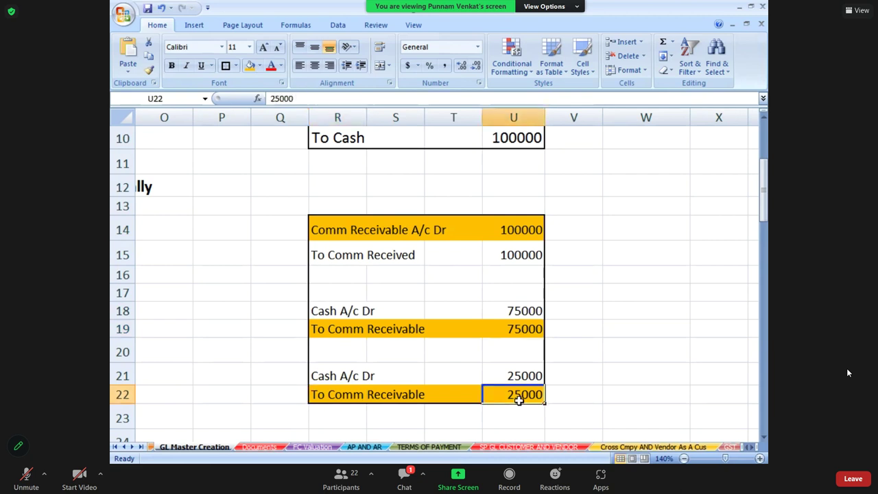
pyautogui.click(526, 229)
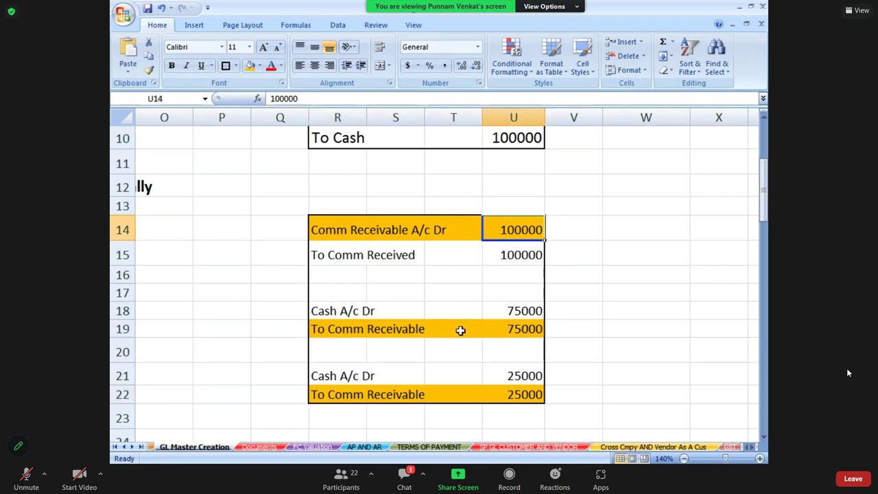
pyautogui.click(528, 330)
pyautogui.click(525, 394)
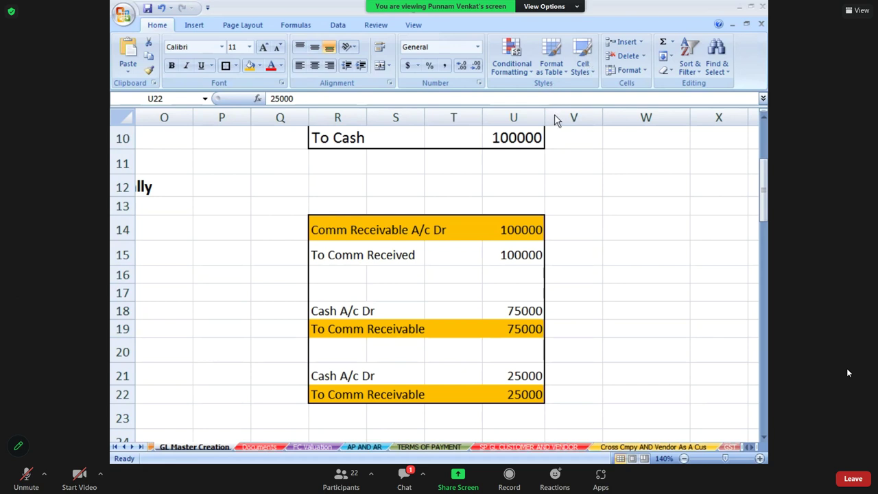
# Extend the "To Cash" entry in R10 of the Comm Payable journal entries to read "To Cash A/c"
pyautogui.press('Up')
pyautogui.press('Up')
pyautogui.press('Up')
pyautogui.press('Up')
pyautogui.press('Up')
pyautogui.press('Up')
pyautogui.press('Up')
pyautogui.press('Up')
pyautogui.press('Up')
pyautogui.press('Up')
pyautogui.press('Up')
pyautogui.press('Up')
pyautogui.press('Up')
pyautogui.press('Up')
pyautogui.press('Up')
pyautogui.press('Up')
pyautogui.press('Up')
pyautogui.press('Up')
pyautogui.press('Up')
pyautogui.press('Up')
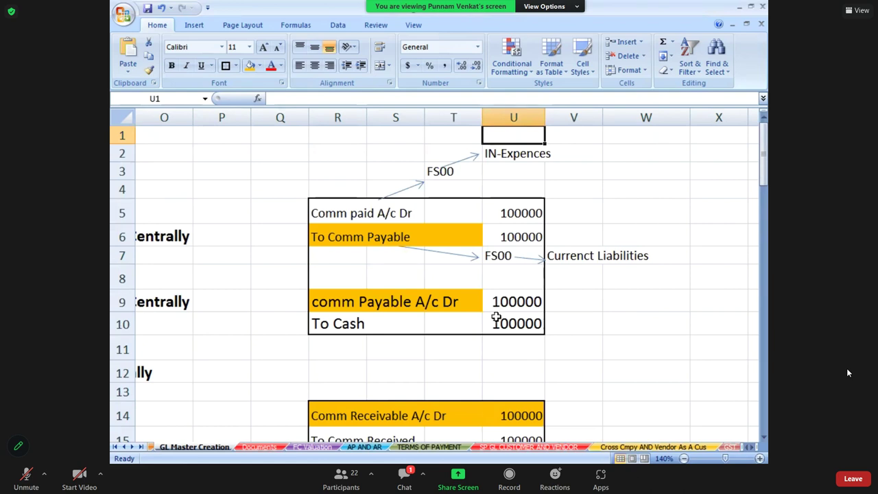
pyautogui.click(361, 301)
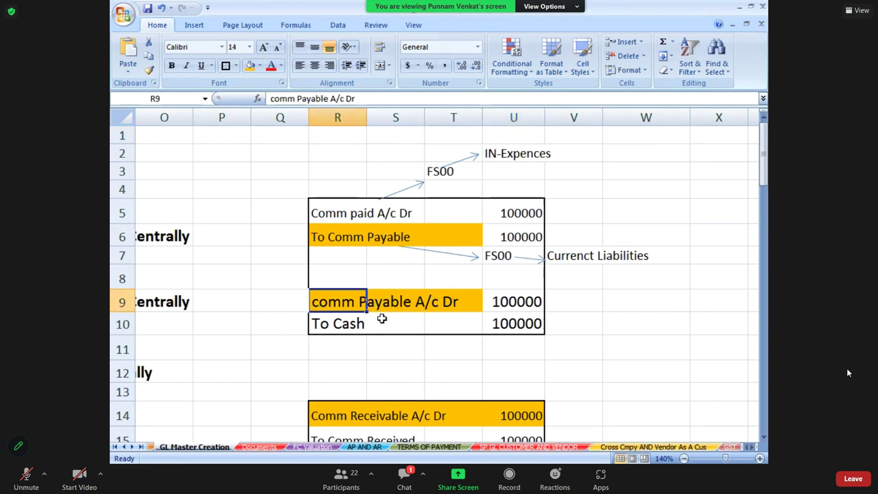
pyautogui.click(361, 240)
pyautogui.click(362, 286)
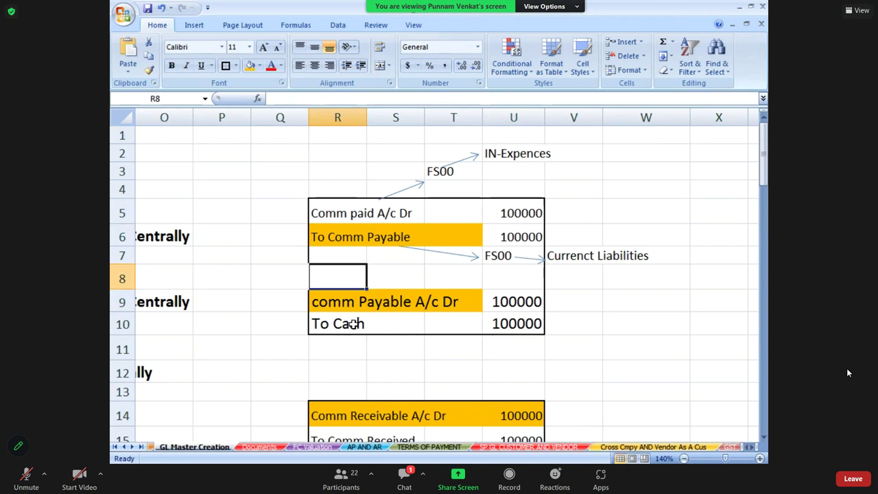
pyautogui.click(353, 323)
pyautogui.click(314, 99)
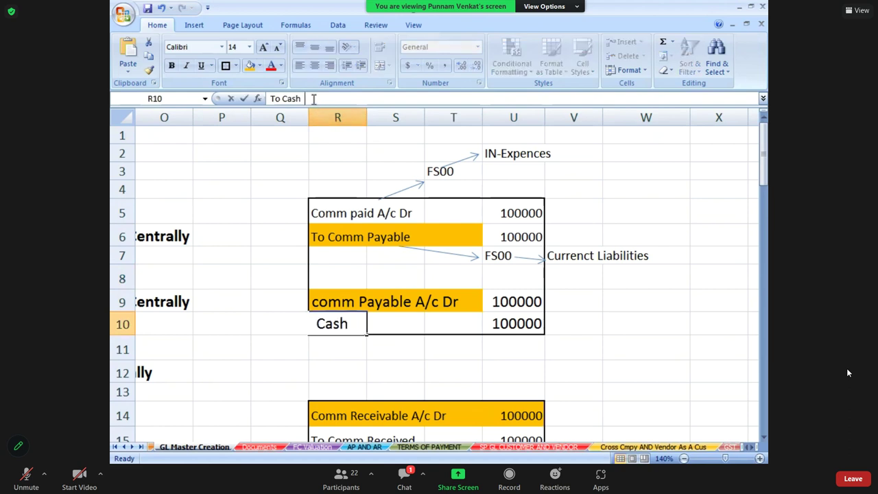
pyautogui.write('A/c')
pyautogui.press('Return')
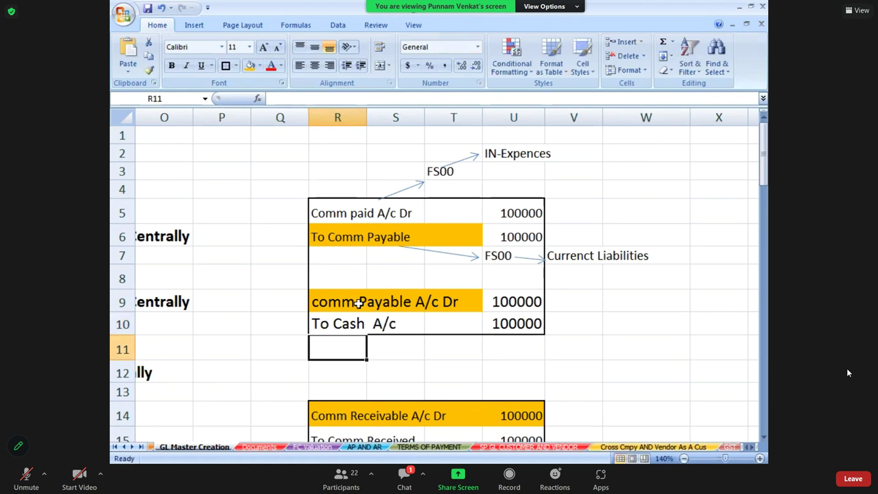
# Draw an arrow from the "To Cash A/c" entry to cell T11 and enter FS00 in that cell
pyautogui.click(353, 330)
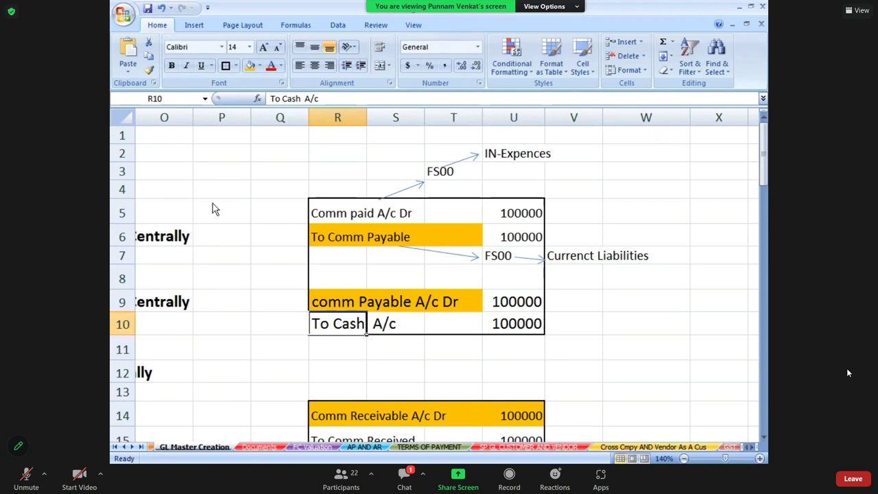
pyautogui.click(190, 28)
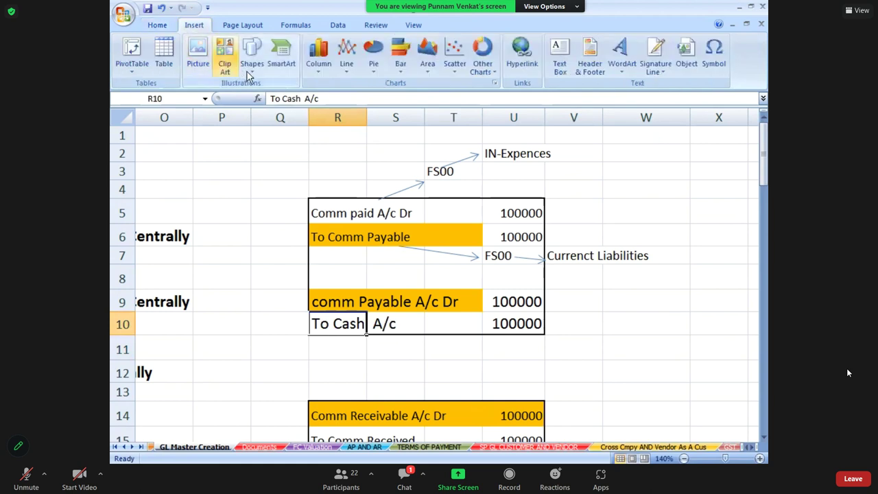
pyautogui.click(256, 74)
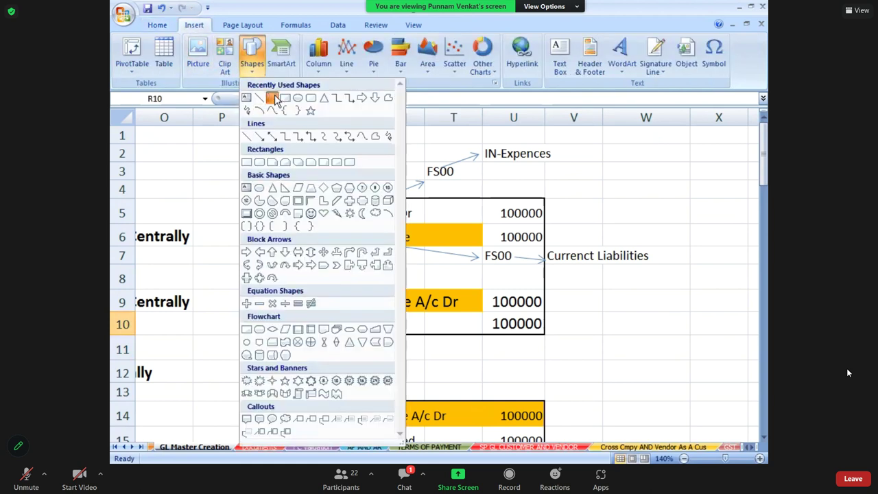
pyautogui.click(272, 97)
pyautogui.moveTo(368, 335); pyautogui.dragTo(420, 350)
pyautogui.click(434, 352)
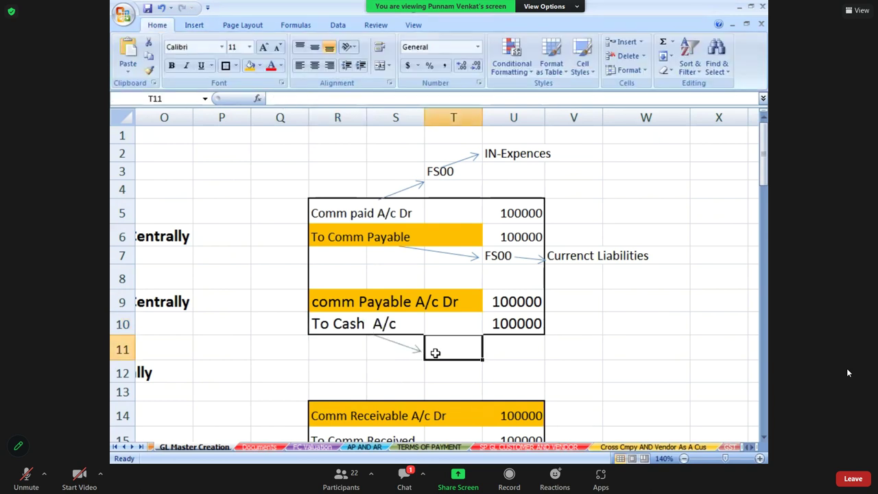
pyautogui.write('FS00')
pyautogui.press('Return')
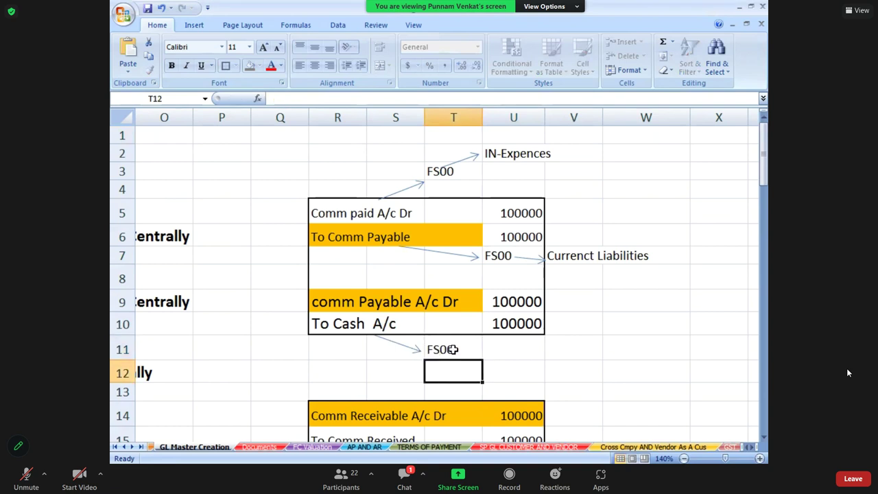
# Draw an arrow from FS00 in T11 to cell V11 and enter "Cash / Bank" in that cell
pyautogui.click(453, 349)
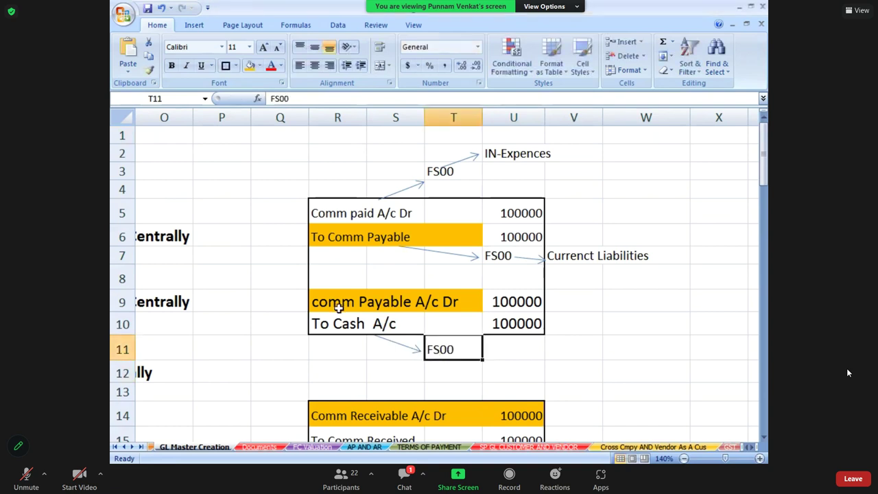
pyautogui.click(193, 25)
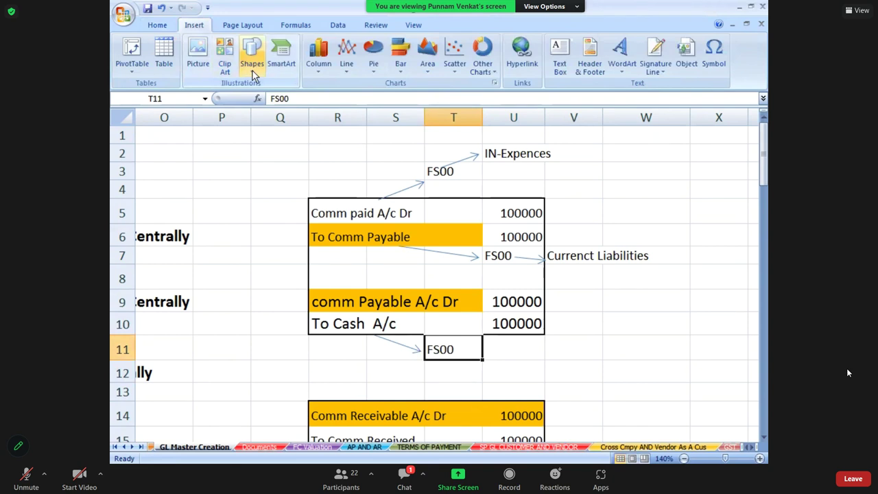
pyautogui.click(253, 61)
pyautogui.click(275, 100)
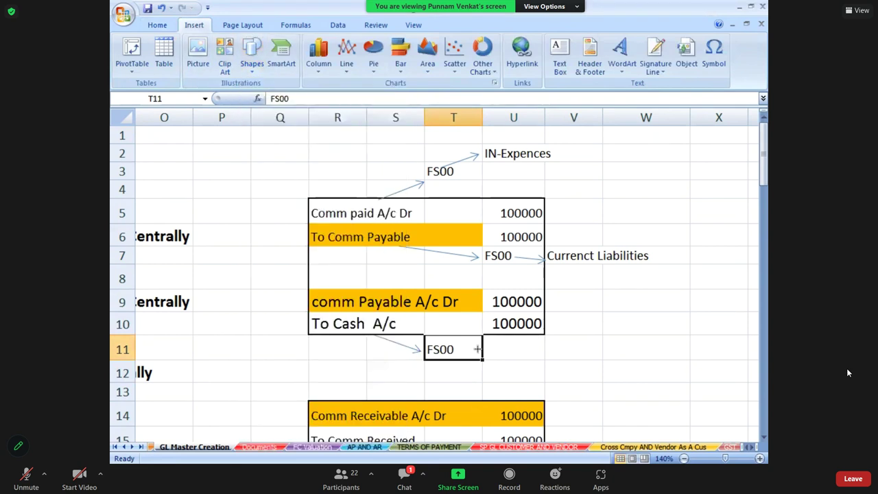
pyautogui.moveTo(456, 349); pyautogui.dragTo(540, 353)
pyautogui.click(570, 352)
pyautogui.write('Cash')
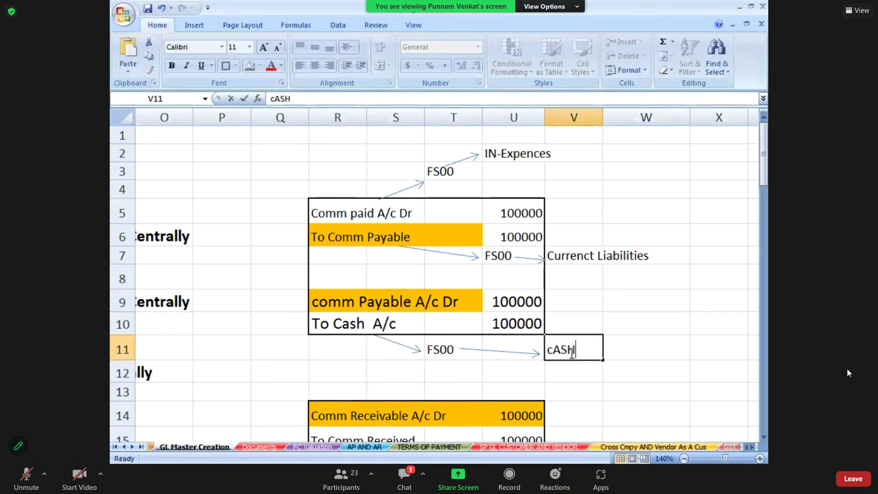
pyautogui.write(' / Bank')
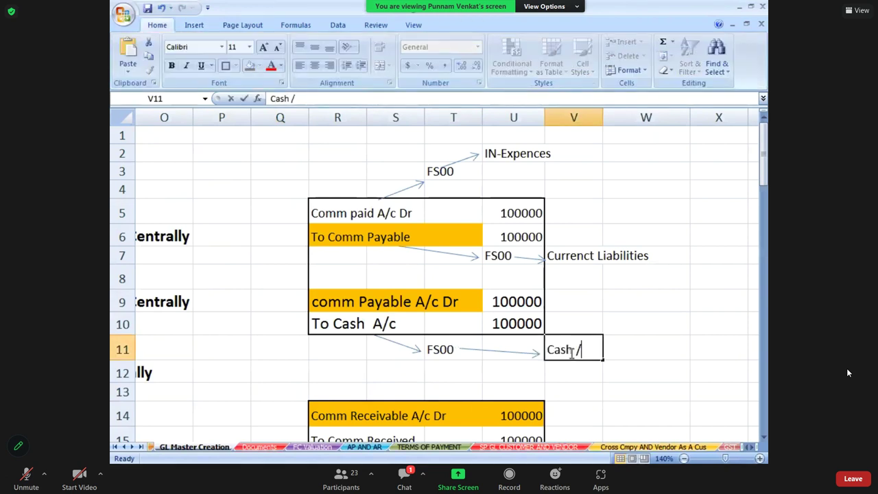
pyautogui.press('Return')
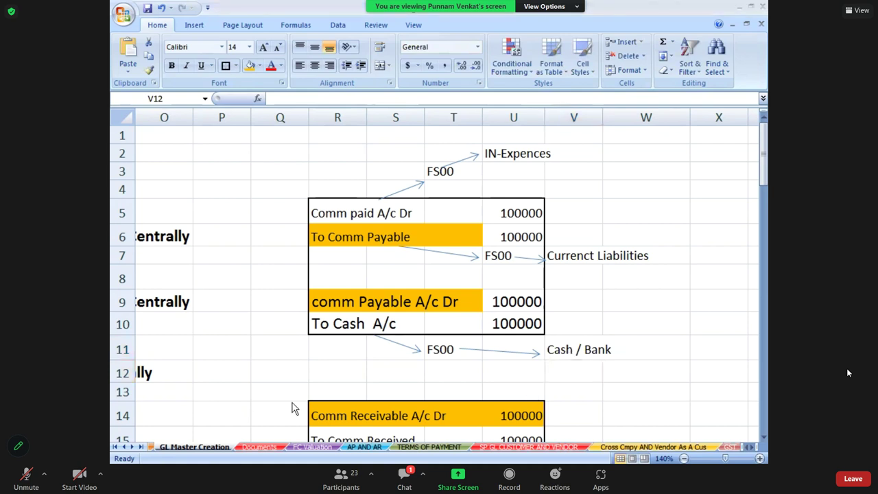
pyautogui.click(568, 371)
pyautogui.click(589, 349)
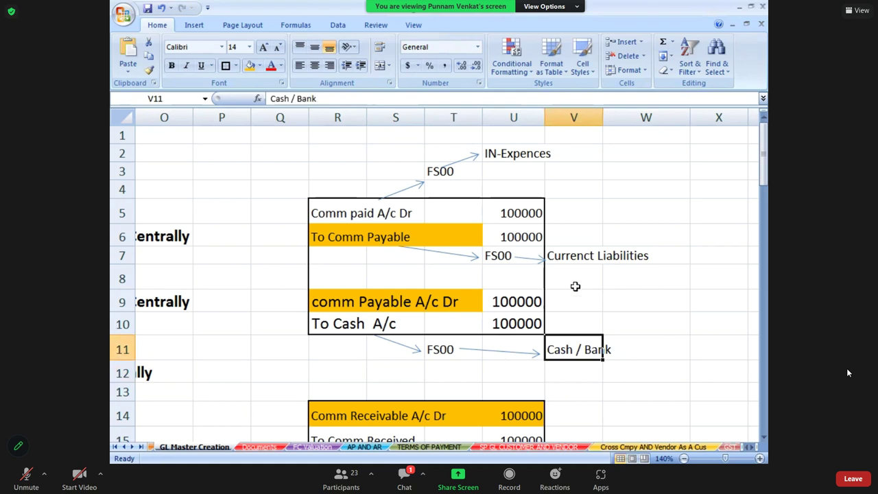
# Open the Global perameter sheet and locate the Cash & Bank row in the FMOC account group list
pyautogui.click(124, 447)
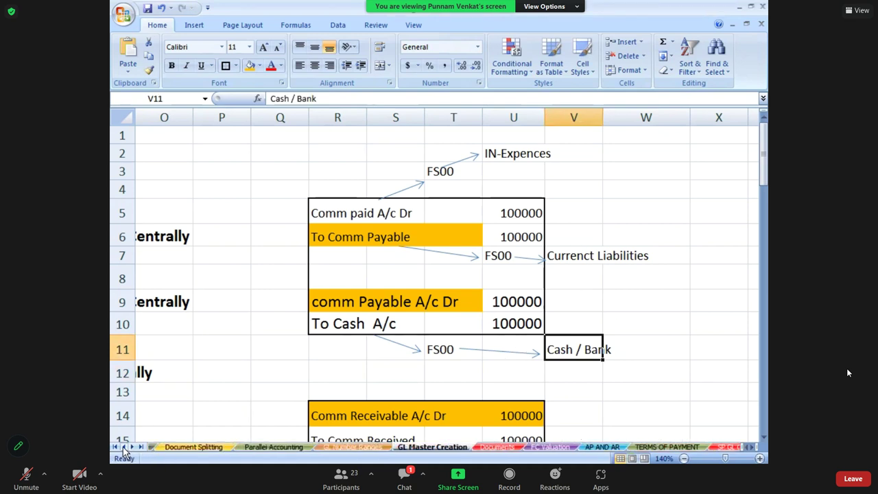
pyautogui.click(124, 447)
pyautogui.click(124, 447)
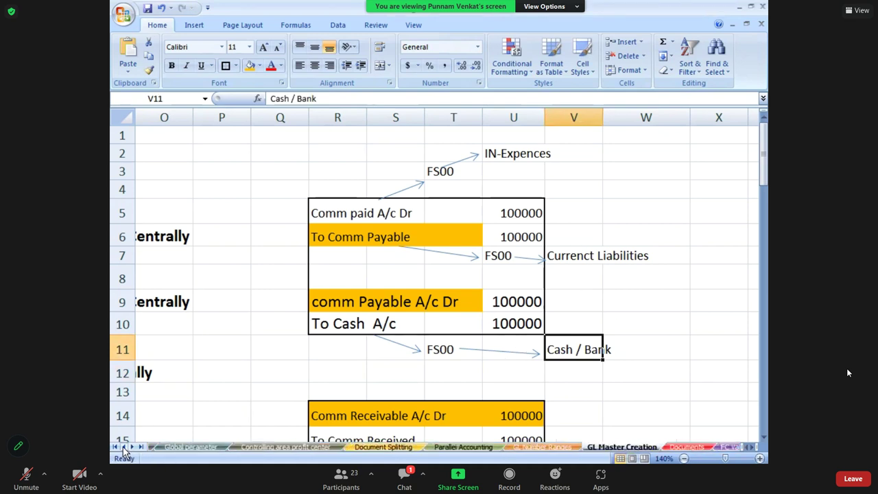
pyautogui.click(191, 447)
pyautogui.click(289, 360)
pyautogui.press('Left')
pyautogui.press('Left')
pyautogui.press('Up')
pyautogui.press('Up')
pyautogui.press('Up')
pyautogui.press('Up')
pyautogui.press('Up')
pyautogui.press('Up')
pyautogui.press('Up')
pyautogui.press('Up')
pyautogui.press('Up')
pyautogui.press('Up')
pyautogui.press('Up')
pyautogui.press('Up')
pyautogui.press('Up')
pyautogui.press('Up')
pyautogui.press('Up')
pyautogui.press('Up')
pyautogui.press('Up')
pyautogui.press('Up')
pyautogui.press('Up')
pyautogui.press('Down')
pyautogui.press('Down')
pyautogui.press('Down')
pyautogui.press('Down')
pyautogui.press('Down')
pyautogui.press('Down')
pyautogui.press('Down')
pyautogui.press('Down')
pyautogui.press('Down')
pyautogui.press('Down')
pyautogui.press('Down')
pyautogui.press('Down')
pyautogui.press('Down')
pyautogui.press('Down')
pyautogui.press('Down')
pyautogui.press('Down')
pyautogui.press('Down')
pyautogui.press('Down')
pyautogui.press('Down')
pyautogui.press('Down')
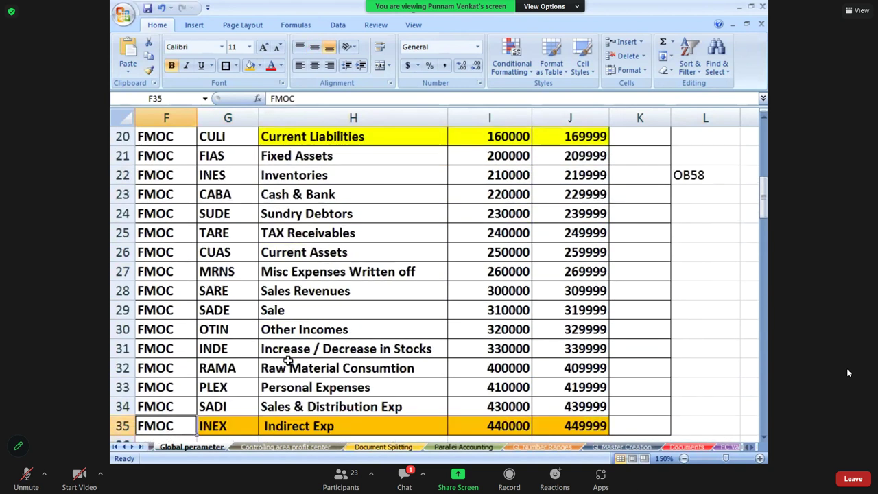
pyautogui.press('Up')
pyautogui.press('Up')
pyautogui.press('Up')
pyautogui.press('Up')
pyautogui.press('Up')
pyautogui.press('Up')
pyautogui.press('Up')
pyautogui.press('Up')
pyautogui.press('Up')
pyautogui.press('Up')
pyautogui.press('Up')
pyautogui.press('Up')
pyautogui.press('Up')
pyautogui.press('Up')
pyautogui.press('Up')
pyautogui.press('Up')
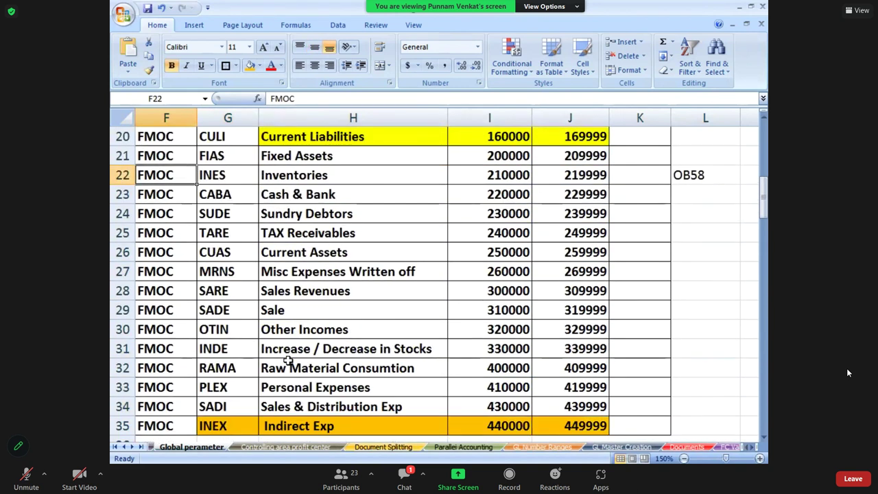
pyautogui.press('Up')
pyautogui.press('Up')
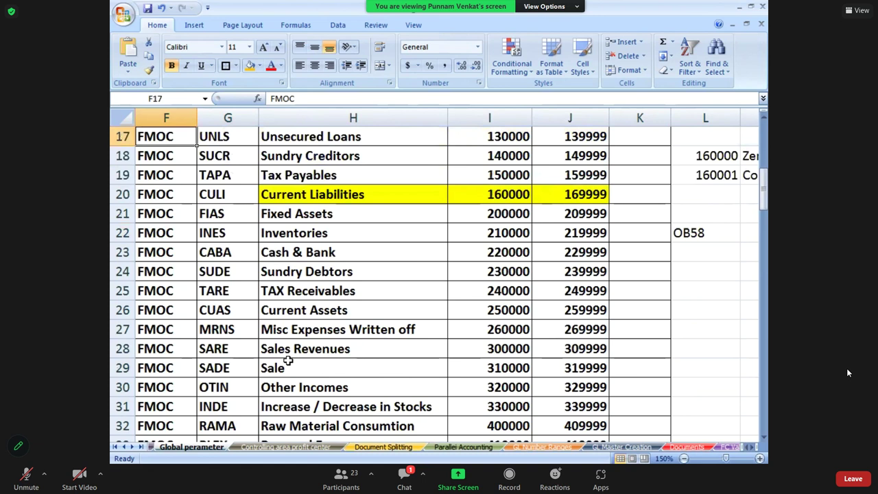
# Highlight the Cash & Bank row in the account group list, from its name through its number range (H23:J23), with orange fill
pyautogui.click(284, 253)
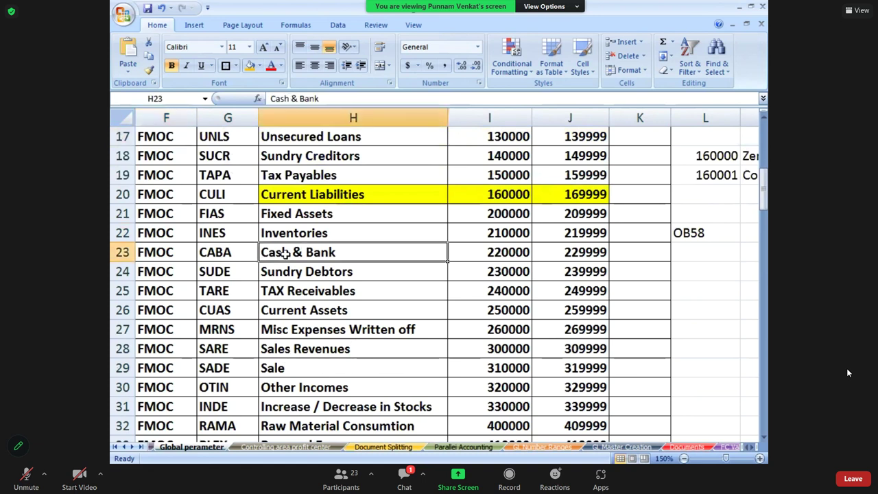
pyautogui.hotkey('shift', 'Right')
pyautogui.hotkey('shift', 'Right')
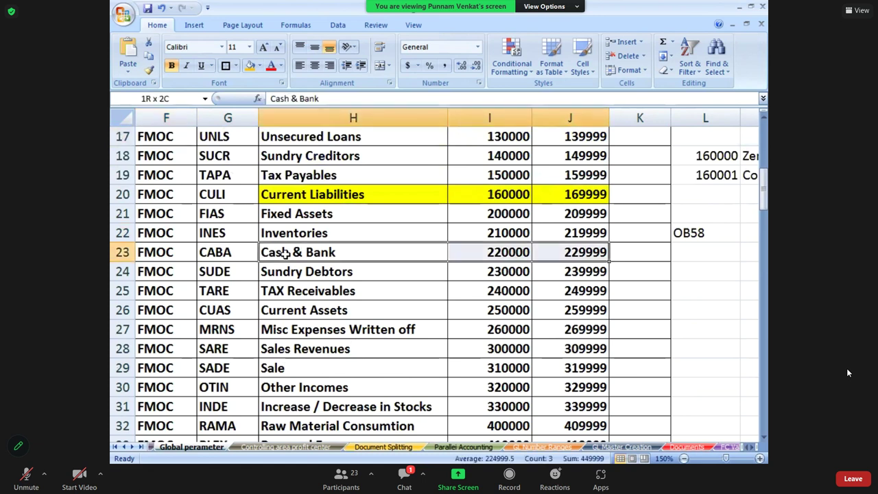
pyautogui.click(250, 67)
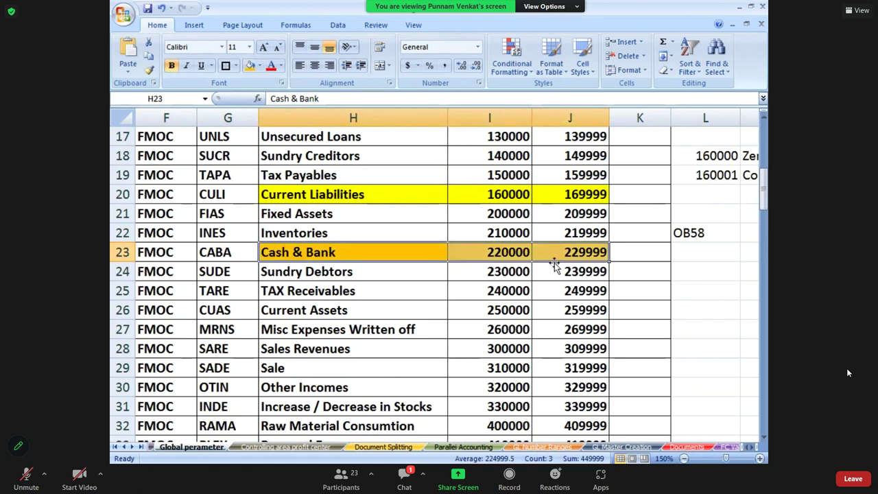
# Switch to SAP's central G/L account maintenance and start creating G/L account 220000 in company code PM10
pyautogui.hotkey('alt', 'Tab')
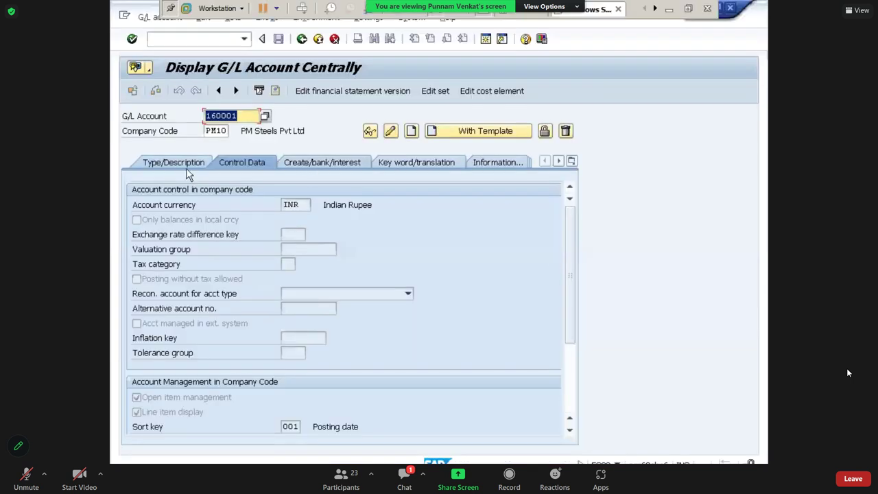
pyautogui.click(182, 168)
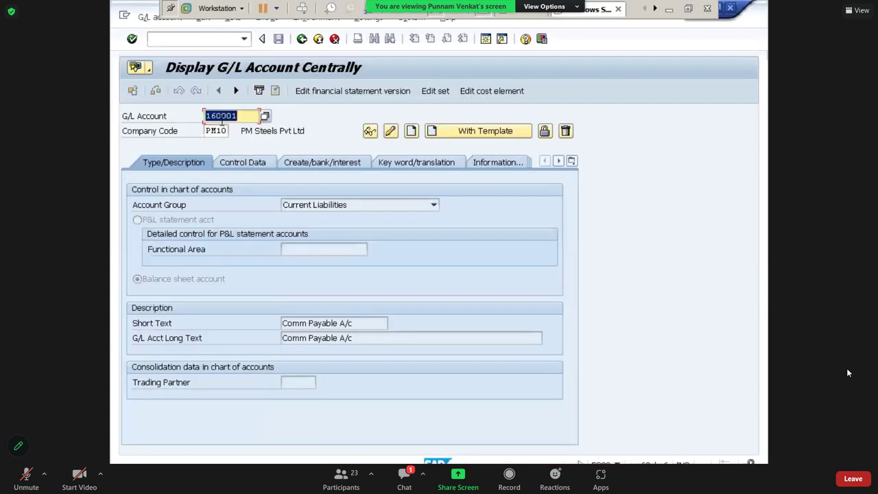
pyautogui.write('2200')
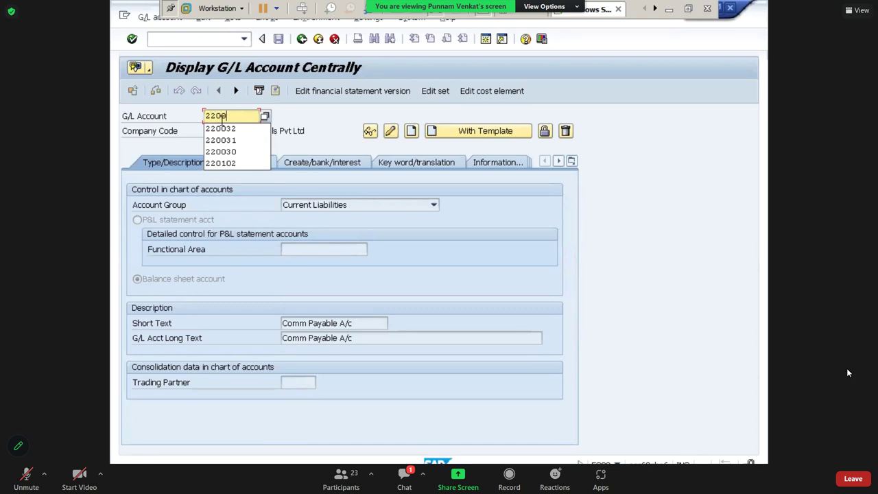
pyautogui.write('00')
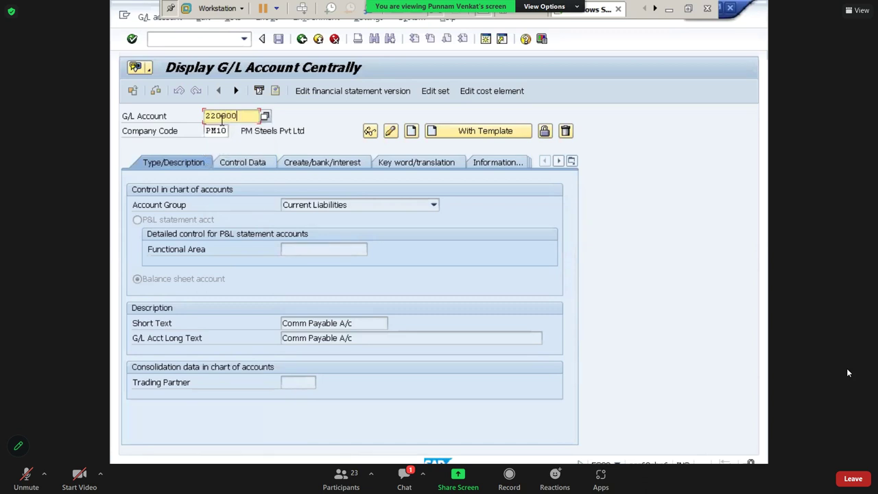
pyautogui.press('Tab')
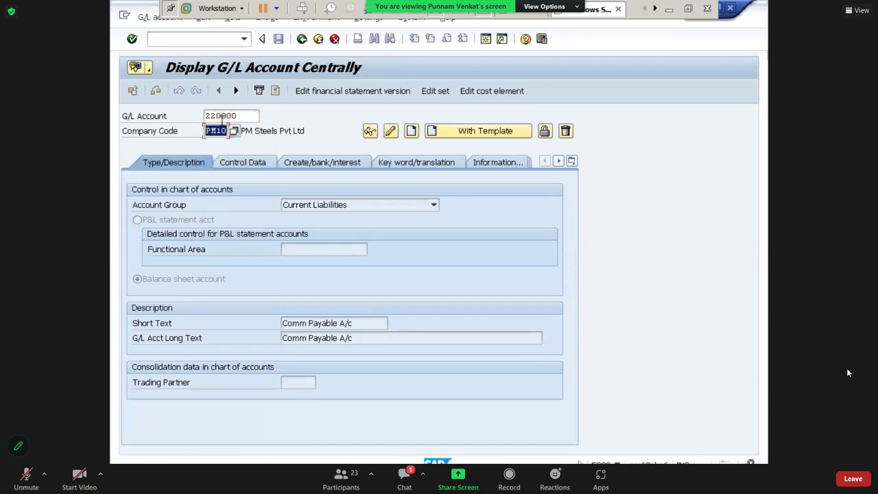
pyautogui.click(412, 133)
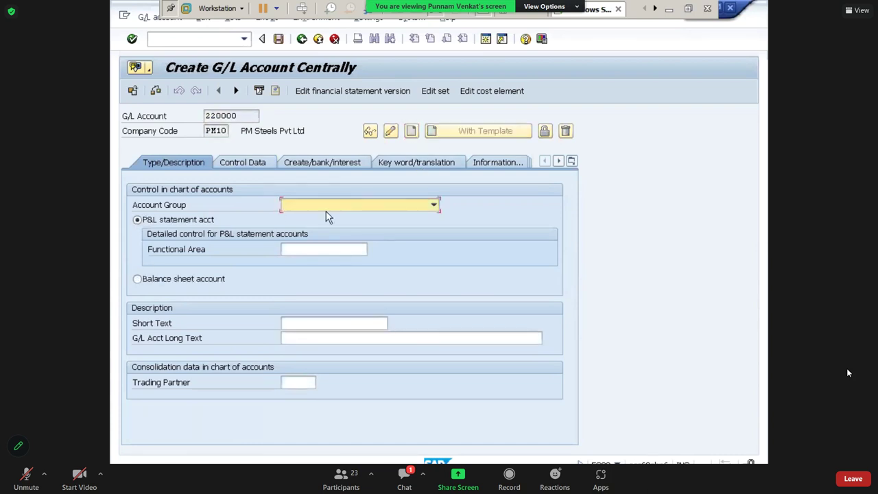
# Assign the new G/L account to the Cash & Bank account group and classify it as a balance sheet account
pyautogui.click(372, 205)
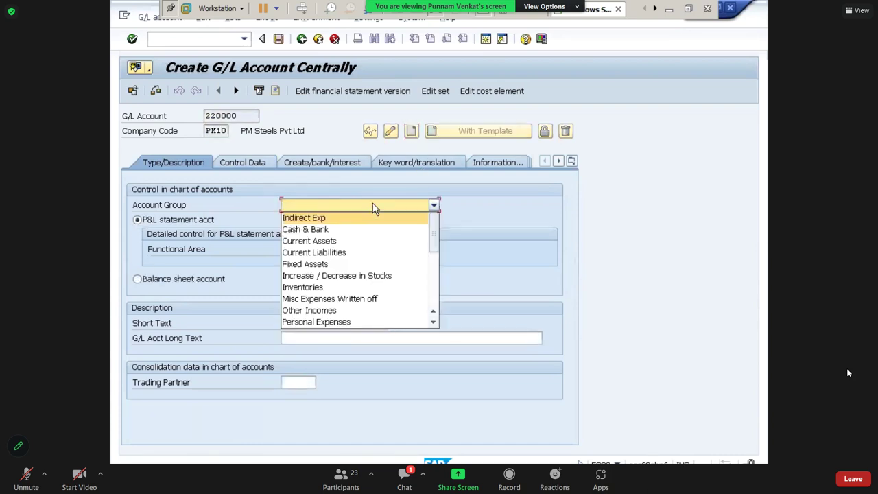
pyautogui.click(337, 230)
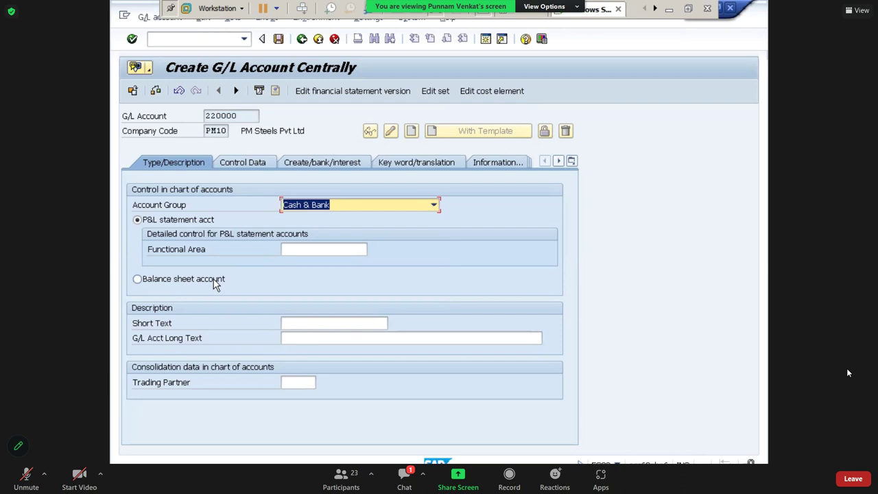
pyautogui.click(168, 282)
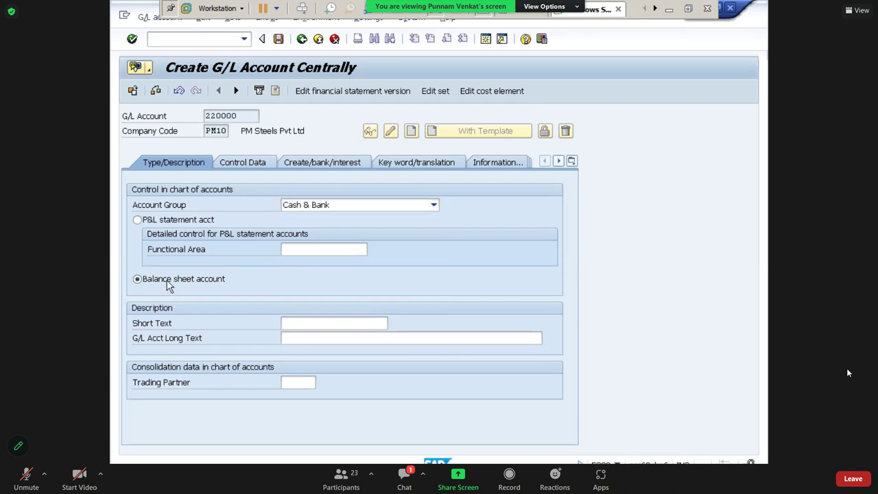
# Enter "Cash A/c" as both the short text and the G/L account long text
pyautogui.click(305, 323)
pyautogui.write('Cash A/c')
pyautogui.press('Tab')
pyautogui.hotkey('shift', 'Tab')
pyautogui.hotkey('ctrl', 'c')
pyautogui.press('Tab')
pyautogui.hotkey('ctrl', 'v')
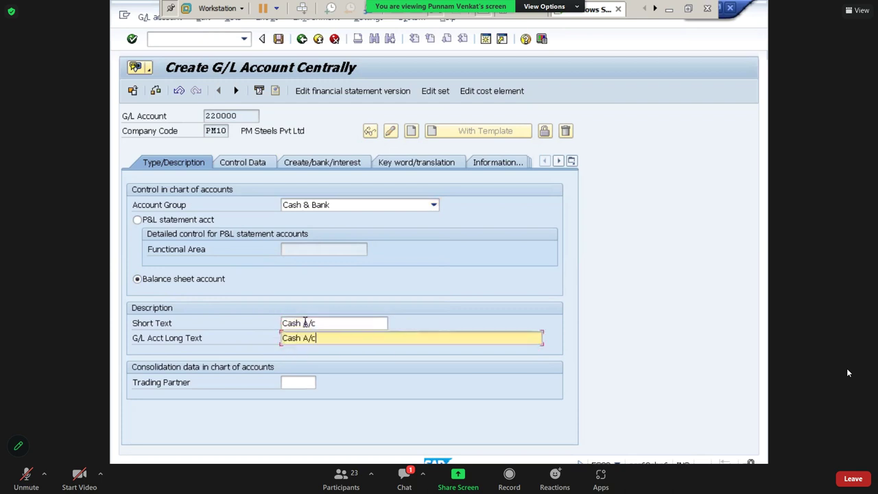
# Enable line item display and set the sort key to 001 in the account's control data
pyautogui.click(249, 164)
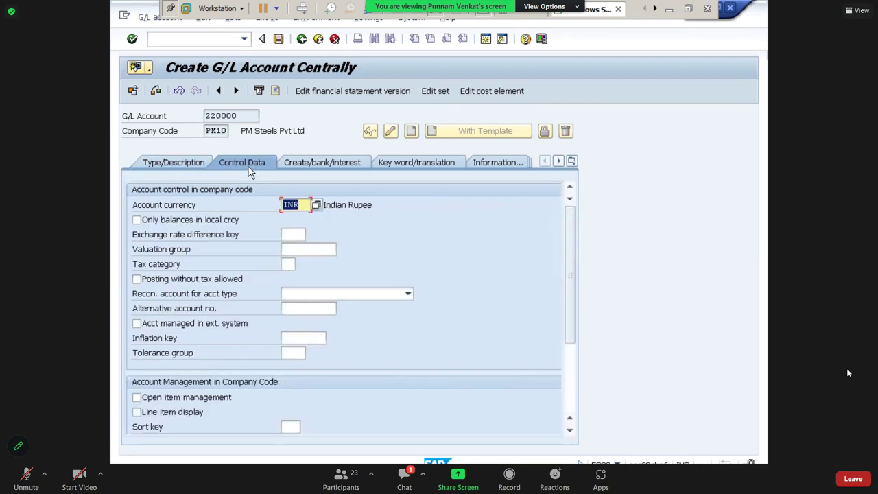
pyautogui.click(199, 415)
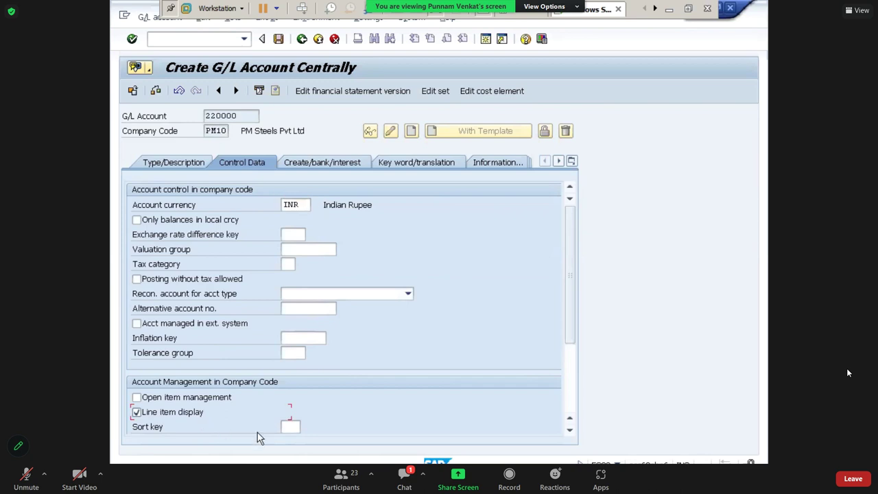
pyautogui.click(293, 425)
pyautogui.click(293, 439)
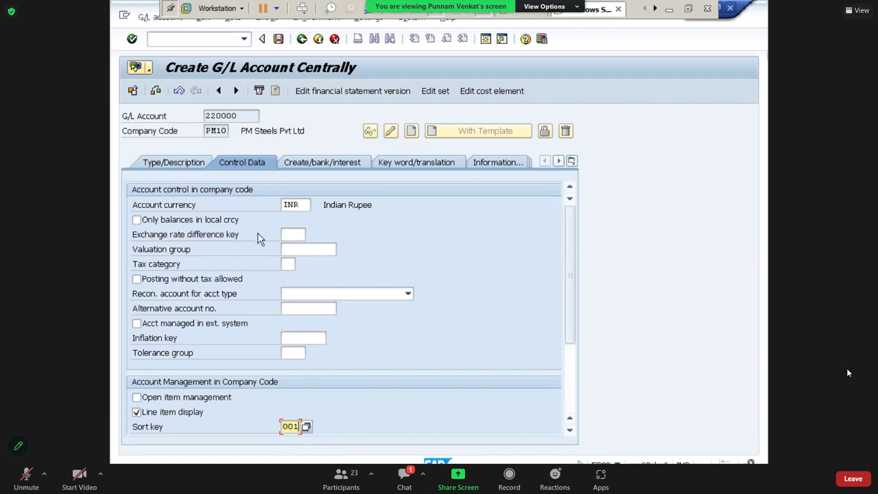
# Set field status group G001, mark the account as relevant to cash flow, and save it despite any warnings
pyautogui.click(309, 164)
pyautogui.click(294, 206)
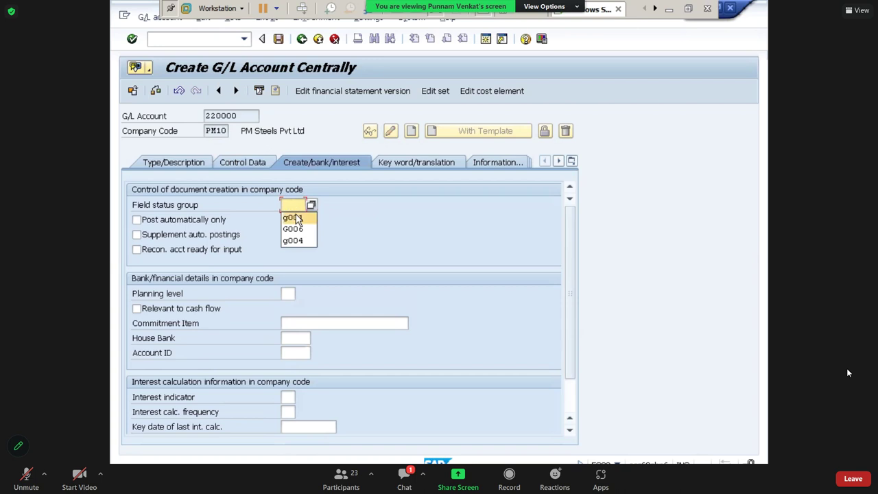
pyautogui.click(293, 218)
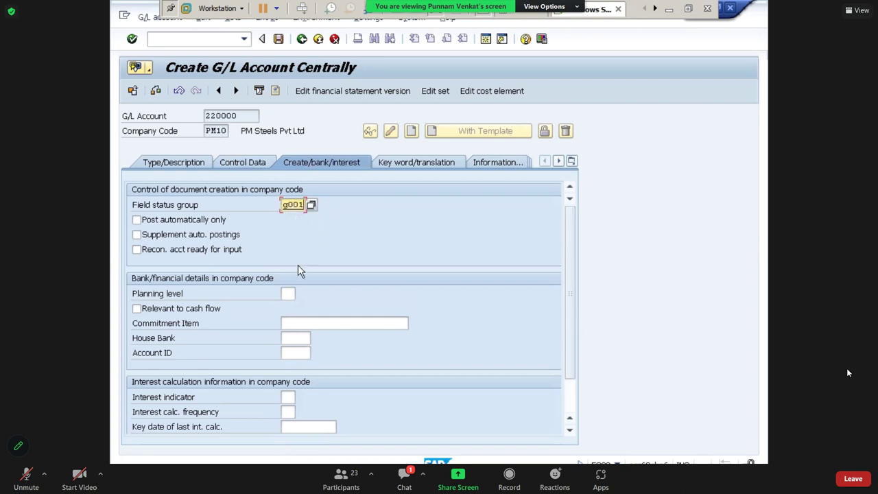
pyautogui.click(137, 308)
pyautogui.press('Return')
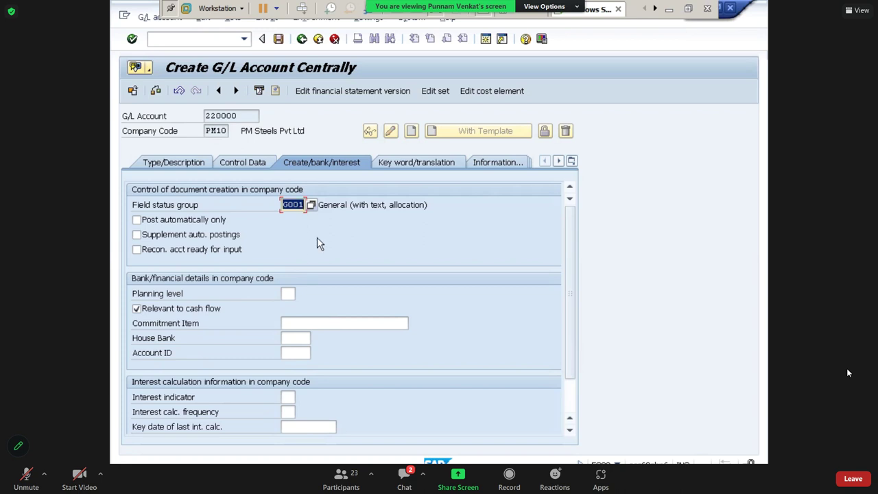
pyautogui.click(279, 39)
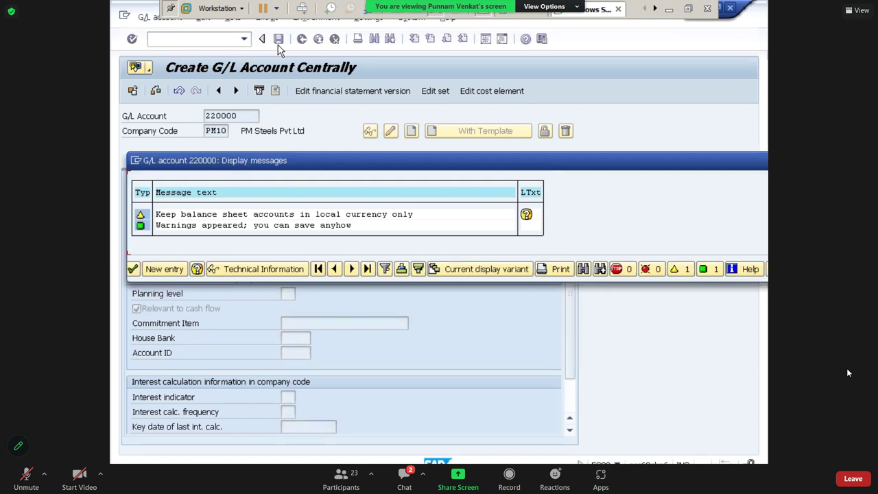
pyautogui.click(133, 269)
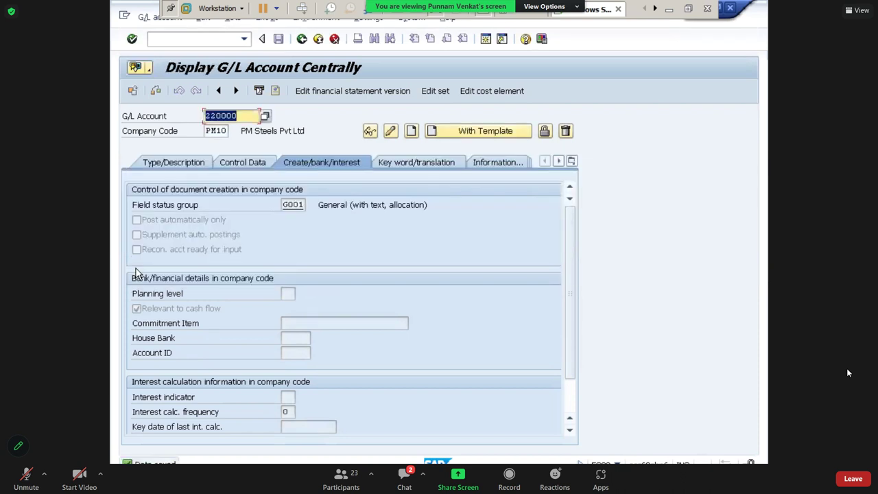
# Review the saved Cash account's control data, type and description, and document creation settings
pyautogui.click(262, 172)
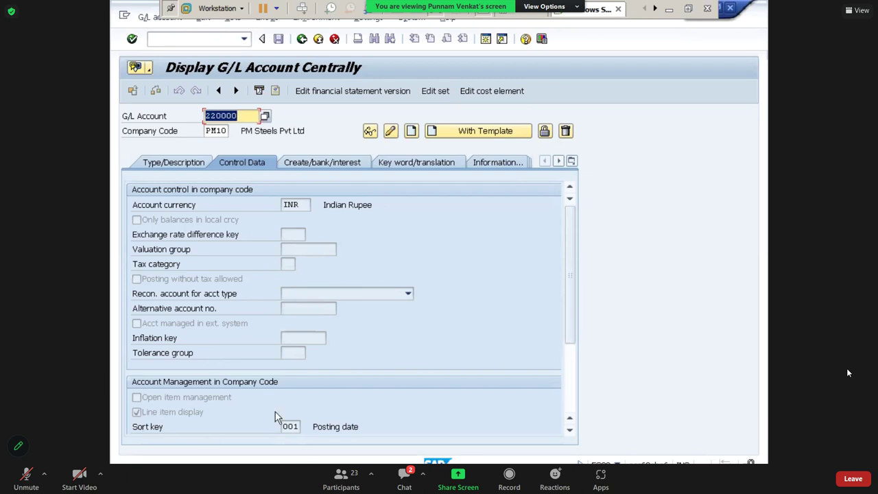
pyautogui.click(172, 165)
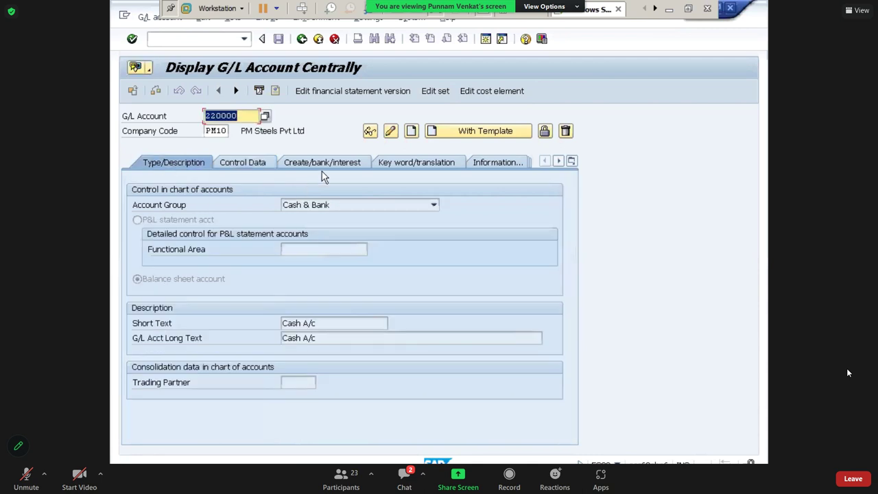
pyautogui.click(322, 168)
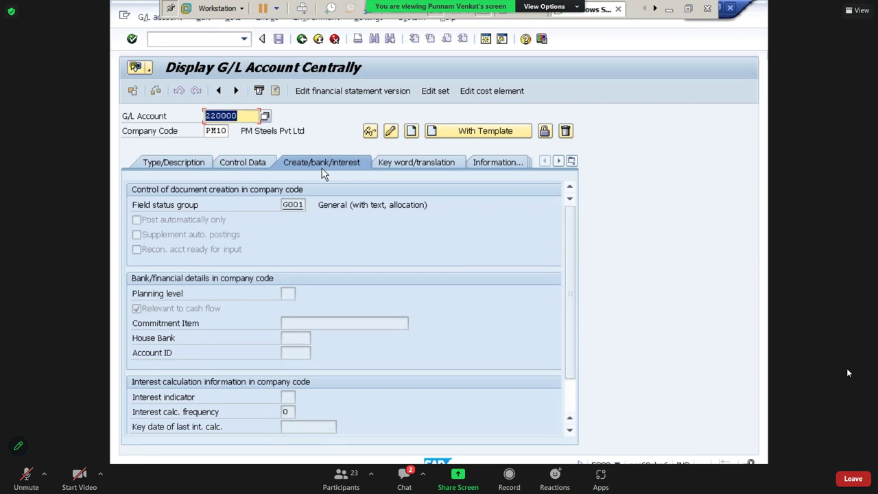
pyautogui.click(248, 162)
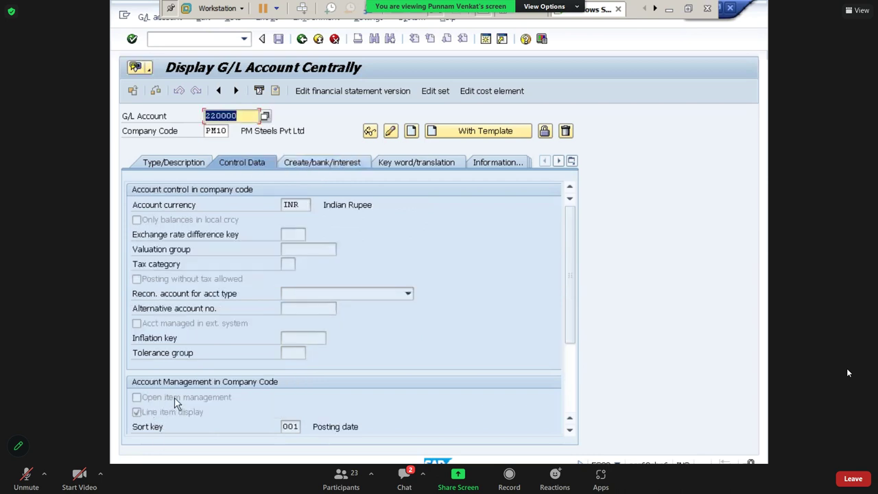
# Display the field help for Open item management and read its use, procedure and examples
pyautogui.click(137, 401)
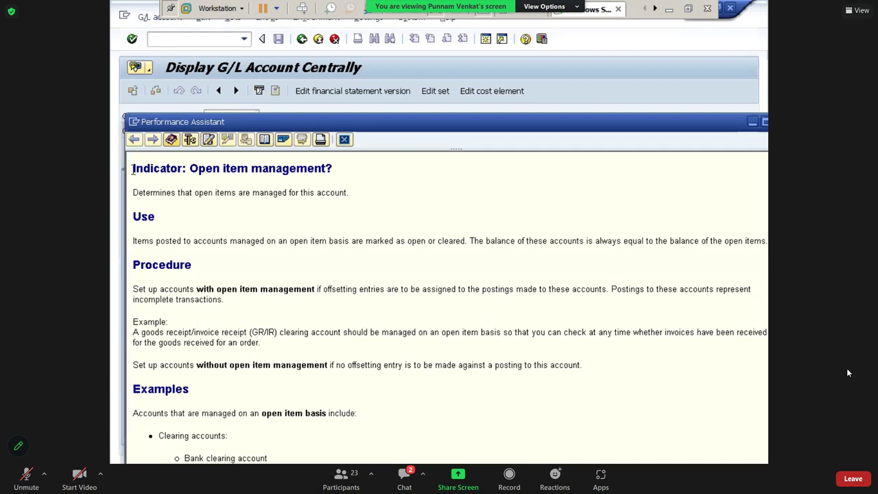
pyautogui.moveTo(135, 170); pyautogui.dragTo(382, 453)
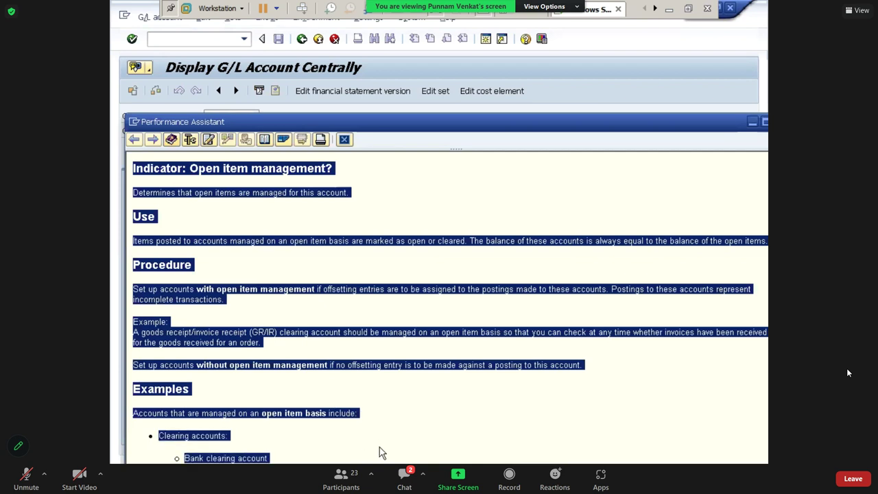
pyautogui.click(382, 452)
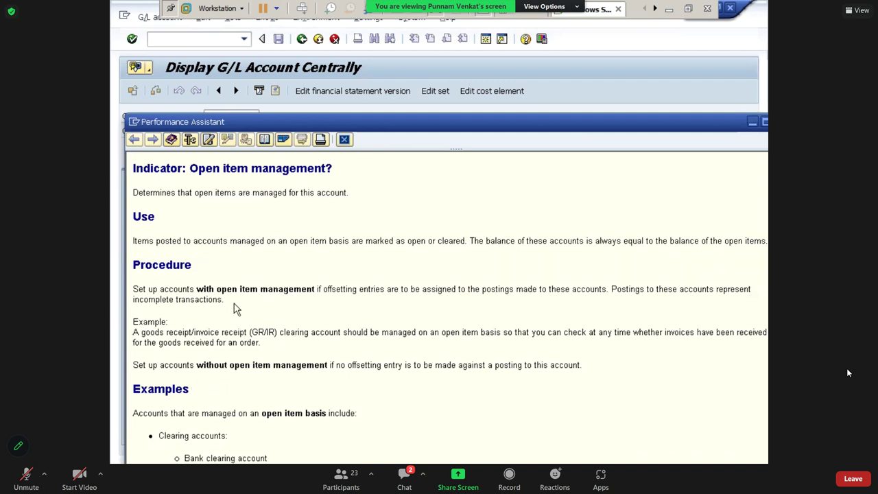
# Examine the technical information of the Open item management field, including its program, table, field name and data element
pyautogui.click(191, 141)
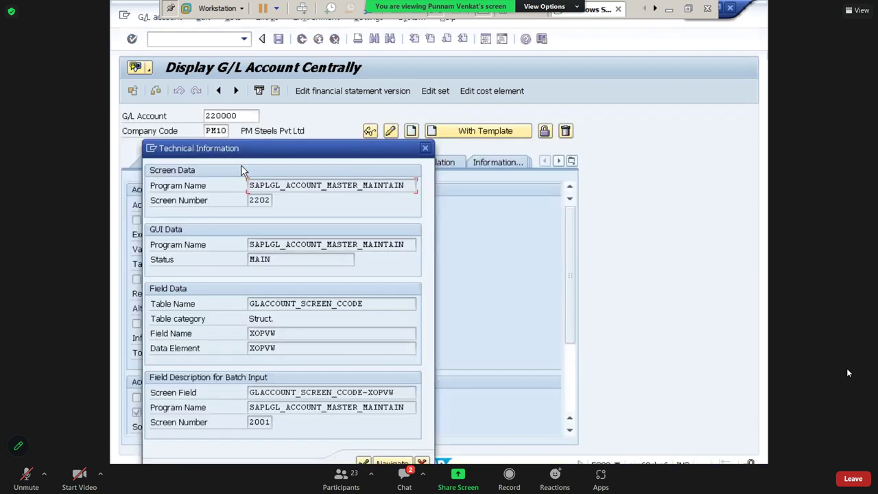
pyautogui.moveTo(256, 155); pyautogui.dragTo(332, 128)
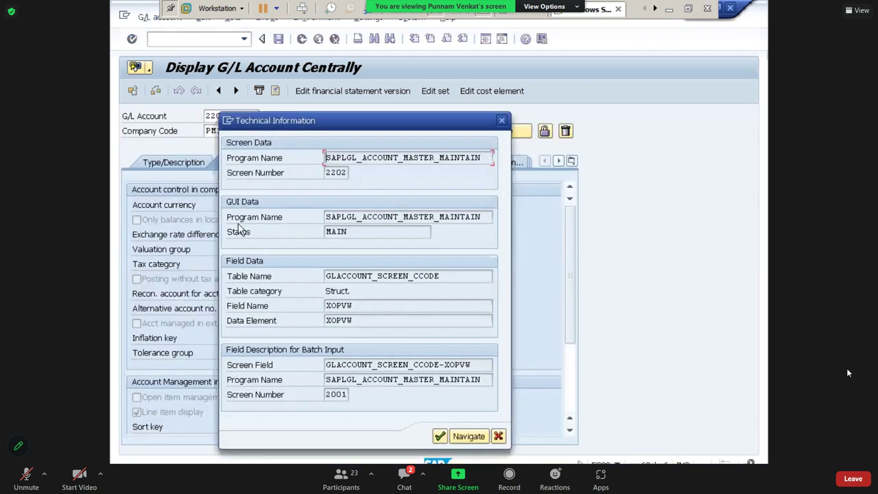
pyautogui.moveTo(325, 218); pyautogui.dragTo(513, 216)
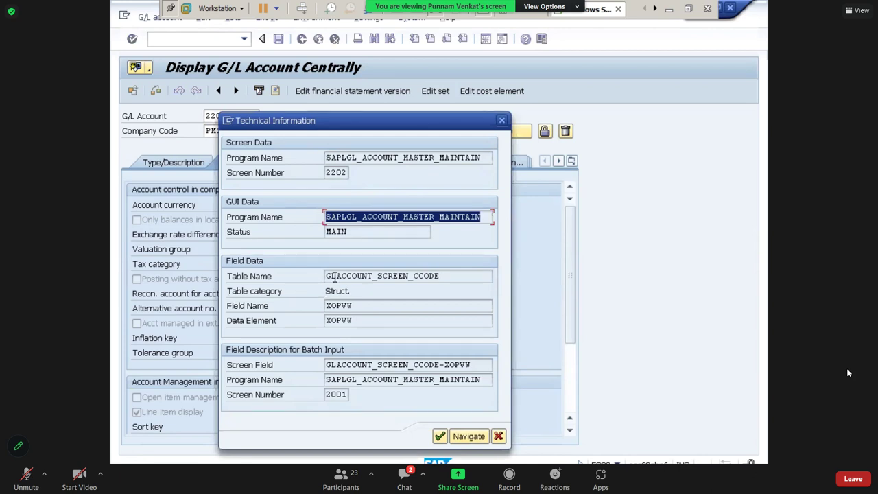
pyautogui.moveTo(325, 278); pyautogui.dragTo(452, 271)
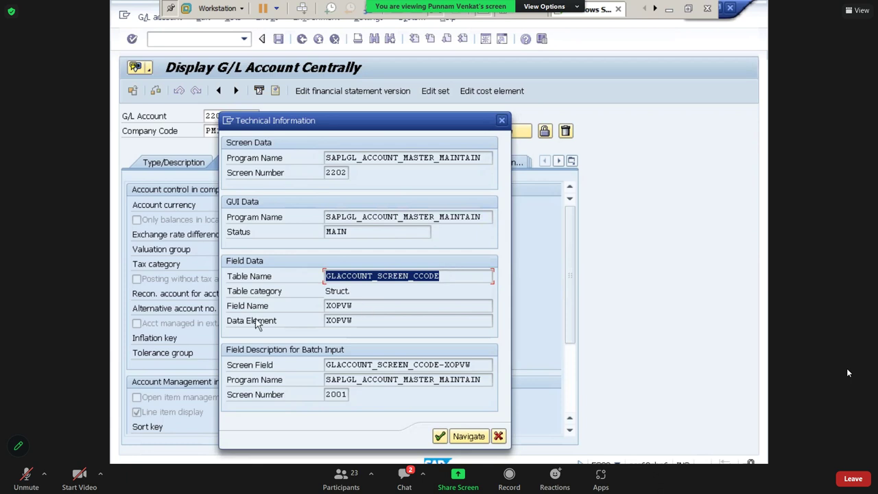
pyautogui.moveTo(366, 306); pyautogui.dragTo(325, 321)
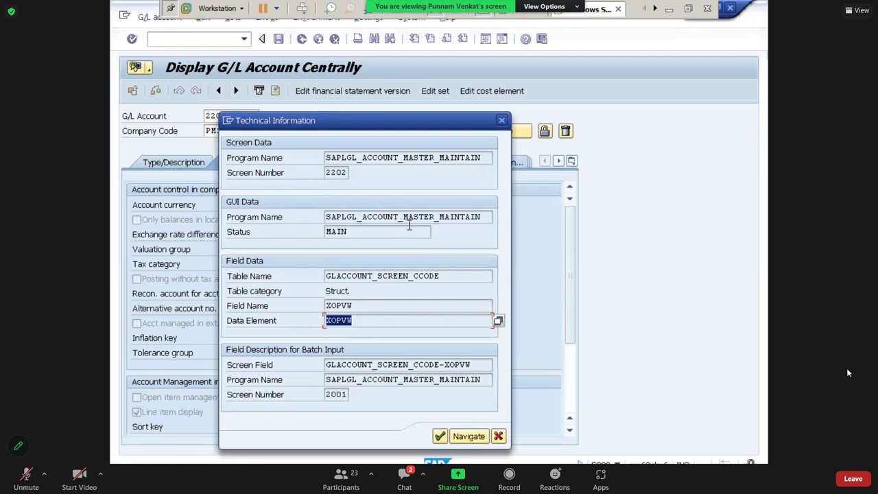
pyautogui.click(503, 122)
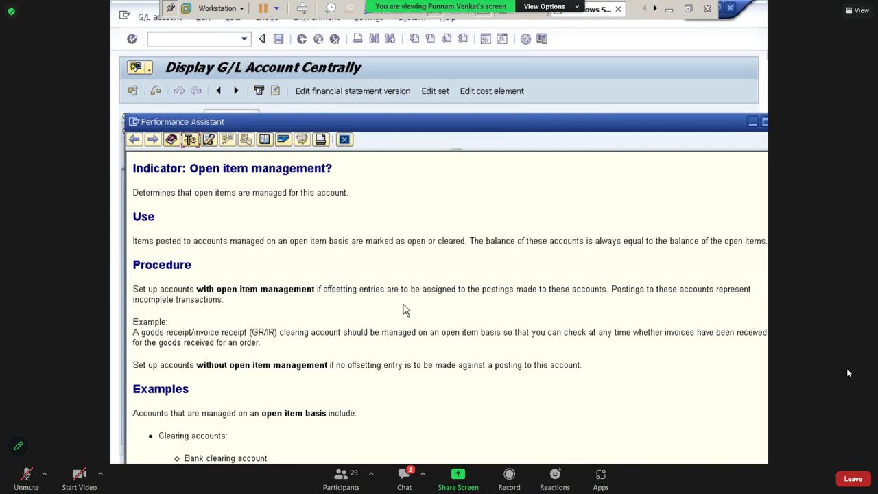
pyautogui.moveTo(594, 130); pyautogui.dragTo(382, 153)
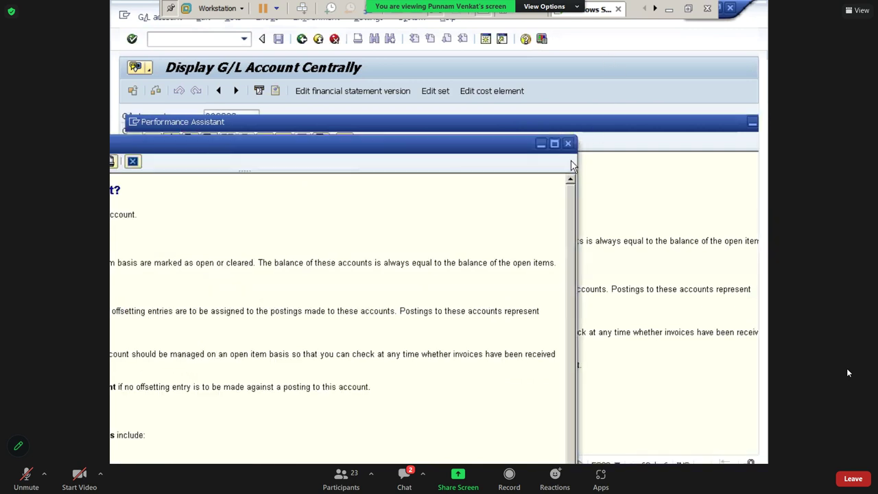
# Close the open item management help, then display and read the field help for Relevant to cash flow, including its example accounts and use
pyautogui.click(571, 146)
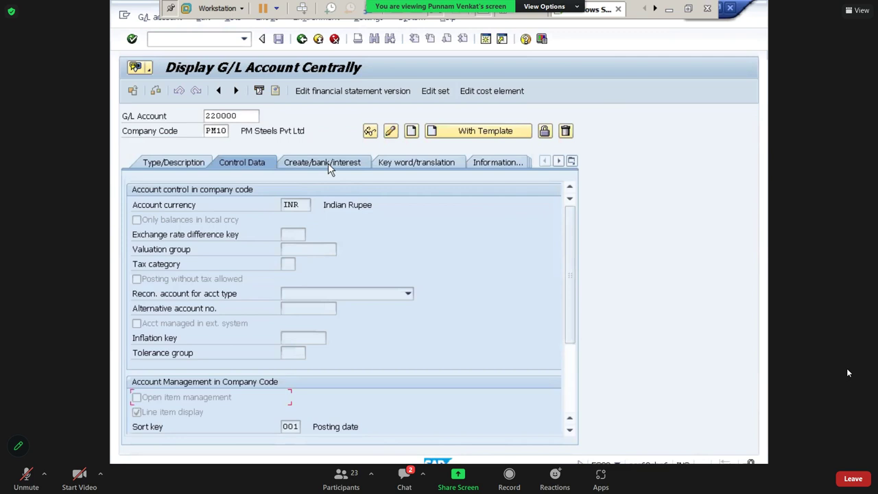
pyautogui.click(328, 164)
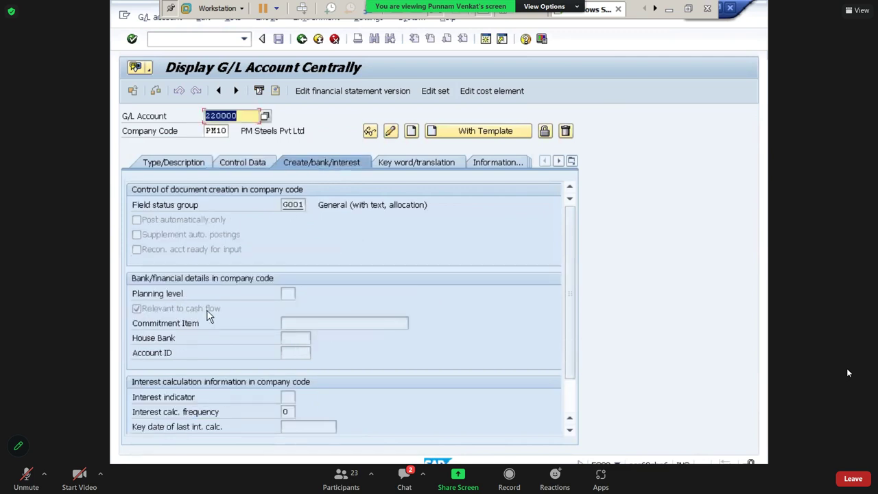
pyautogui.click(164, 310)
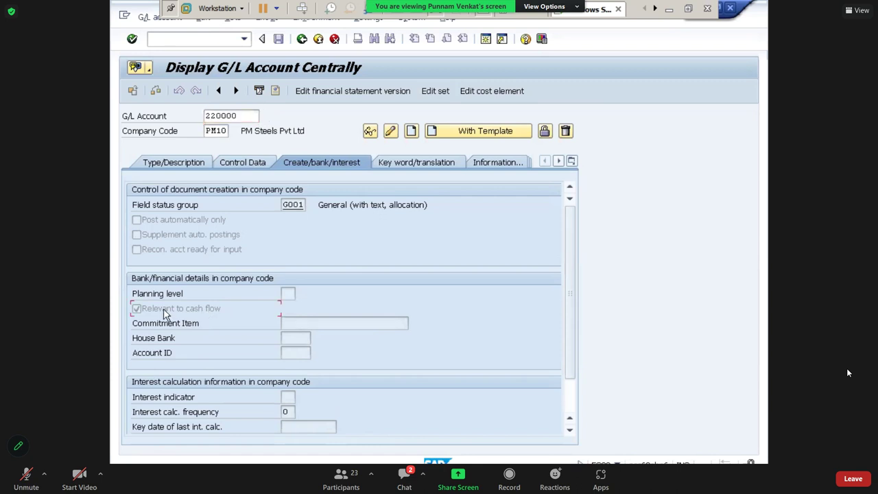
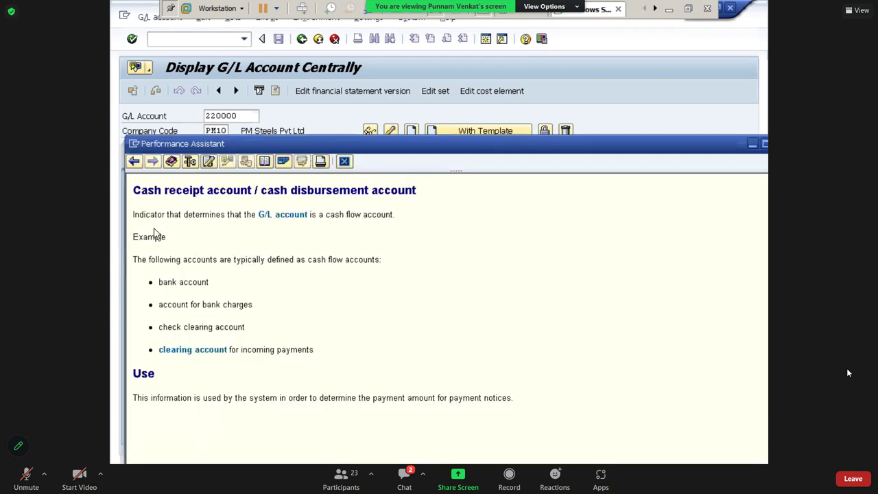
pyautogui.moveTo(527, 424); pyautogui.dragTo(119, 149)
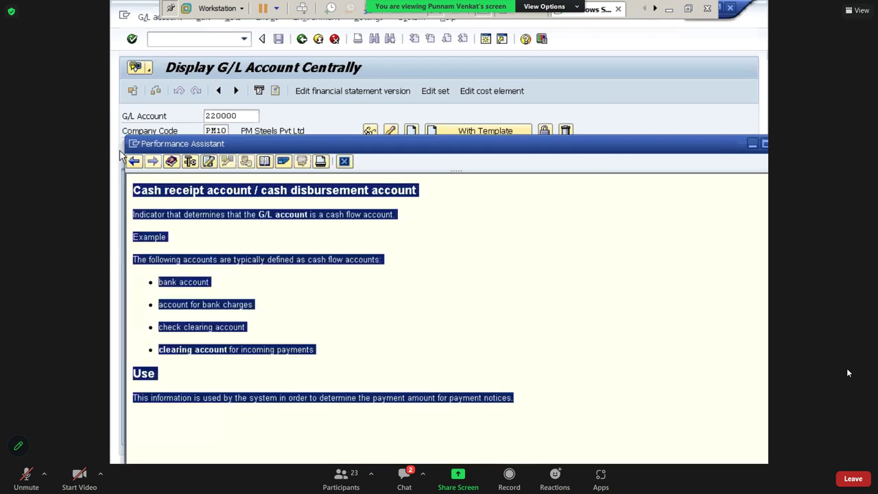
pyautogui.click(310, 305)
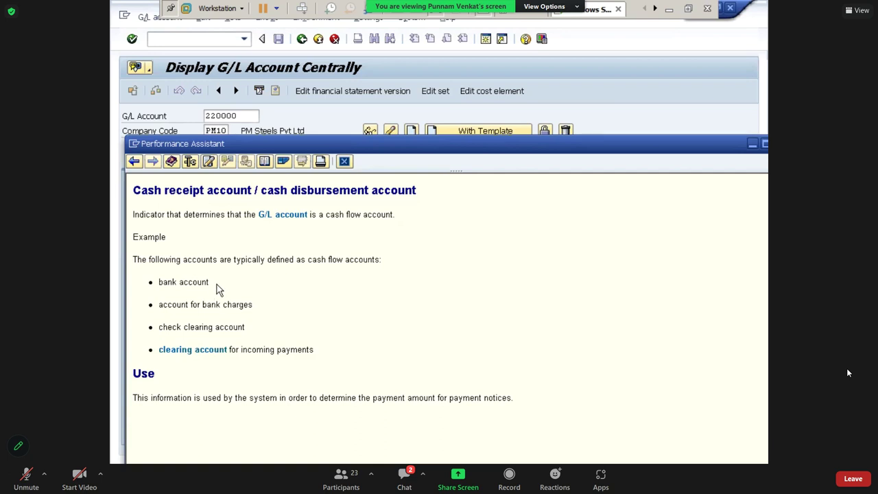
pyautogui.moveTo(214, 287); pyautogui.dragTo(157, 288)
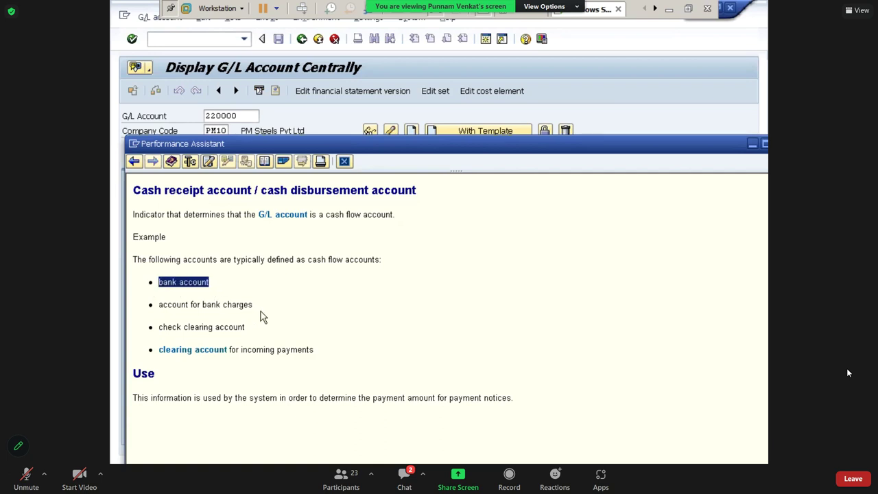
pyautogui.moveTo(260, 315); pyautogui.dragTo(167, 304)
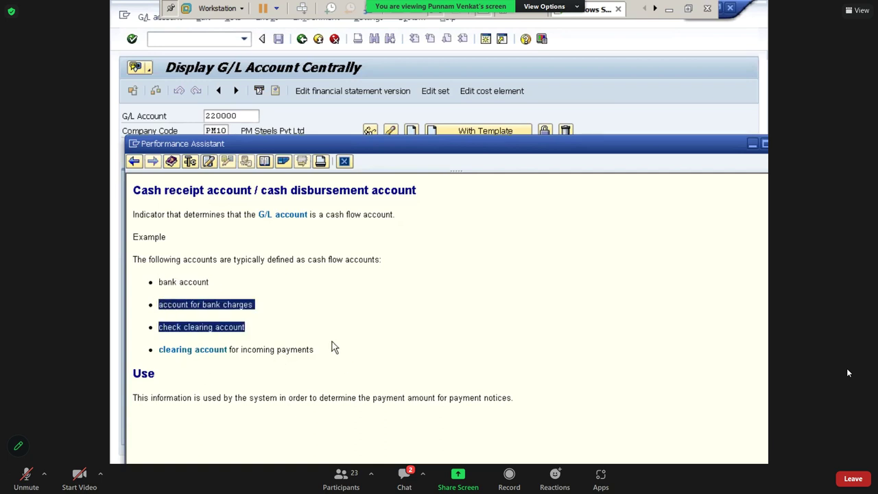
pyautogui.click(295, 332)
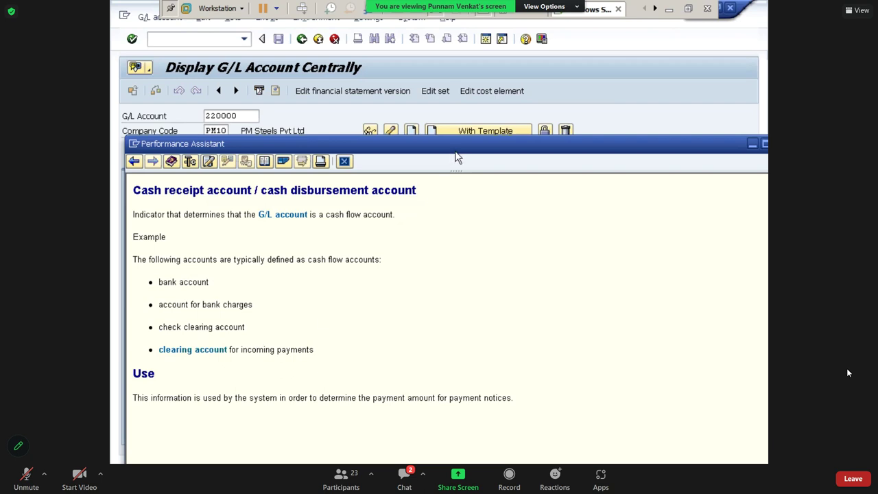
pyautogui.moveTo(463, 146); pyautogui.dragTo(378, 118)
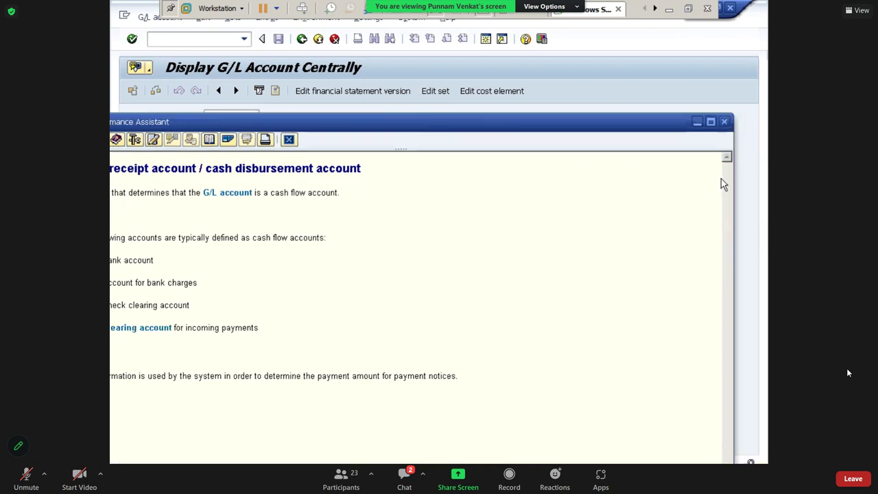
pyautogui.click(724, 122)
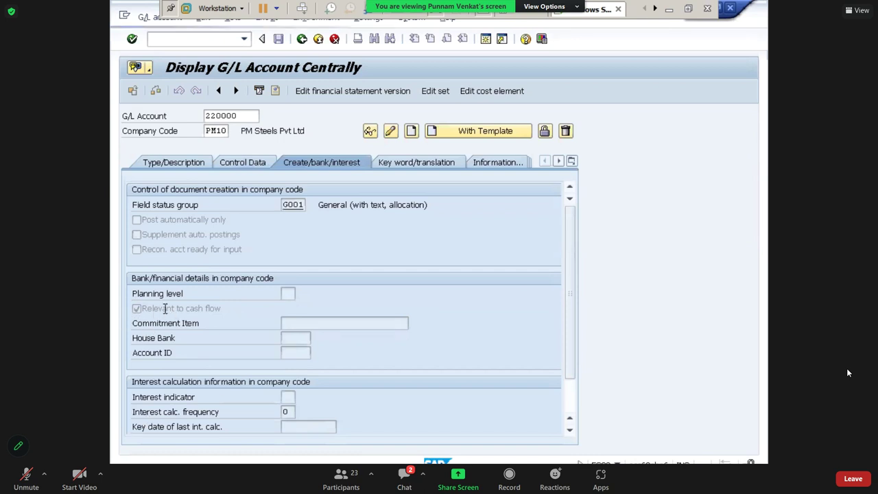
# Examine the technical information of the Relevant to cash flow field, including its program name, table, field name and data element
pyautogui.press('F1')
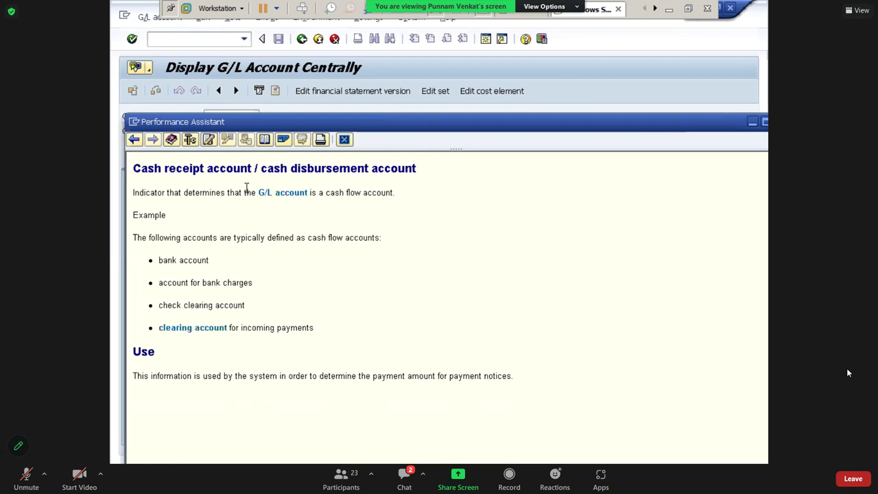
pyautogui.click(190, 141)
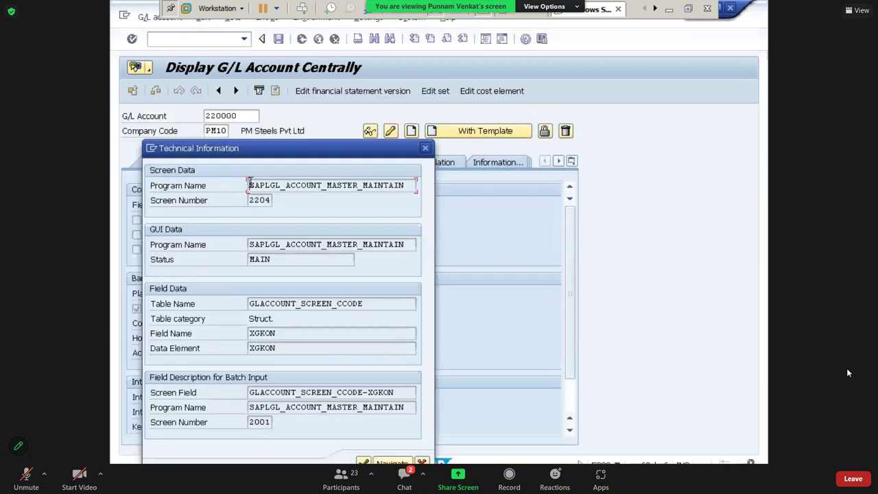
pyautogui.moveTo(249, 182); pyautogui.dragTo(415, 189)
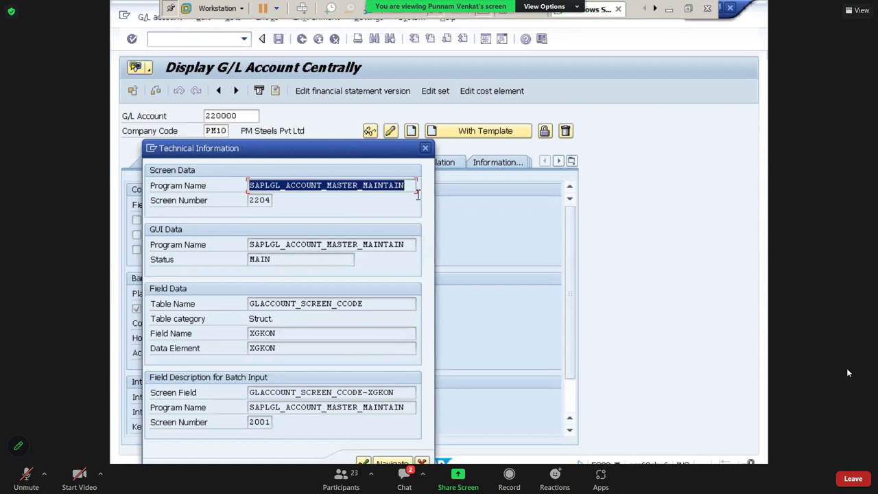
pyautogui.click(288, 245)
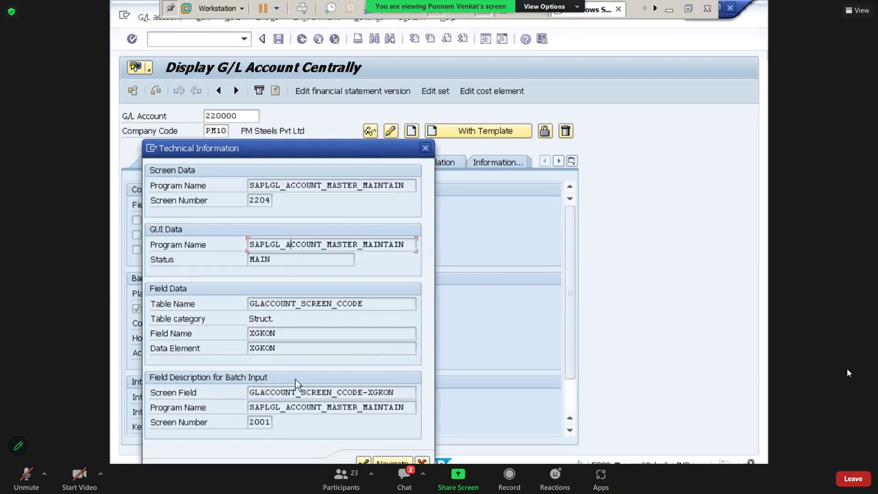
pyautogui.click(425, 149)
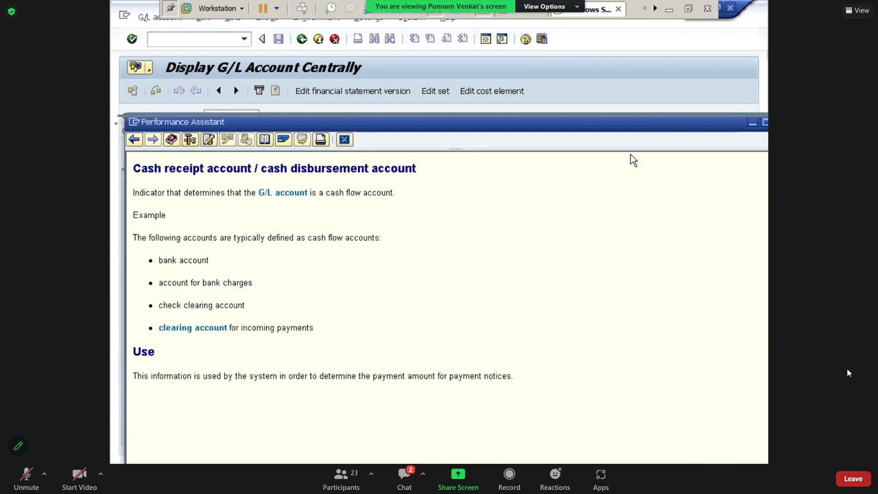
pyautogui.click(667, 129)
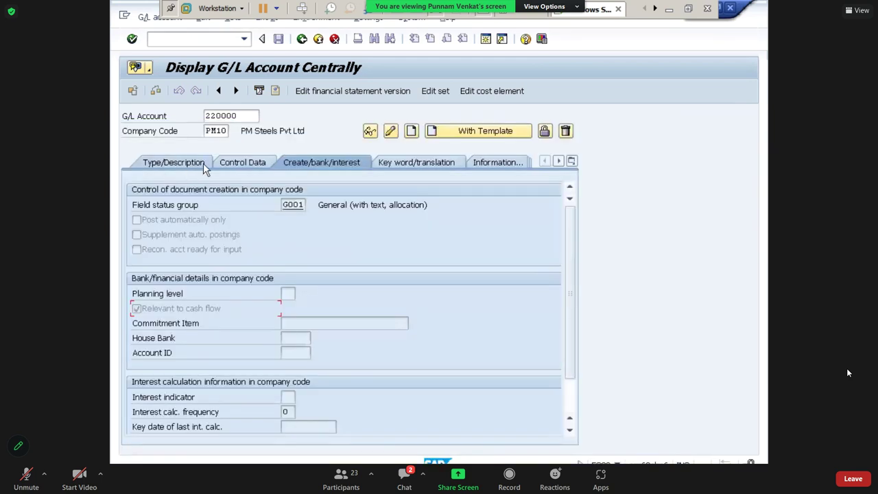
# Leave the Cash account display and check the Cash & Bank group's row in the Excel workbook
pyautogui.click(171, 163)
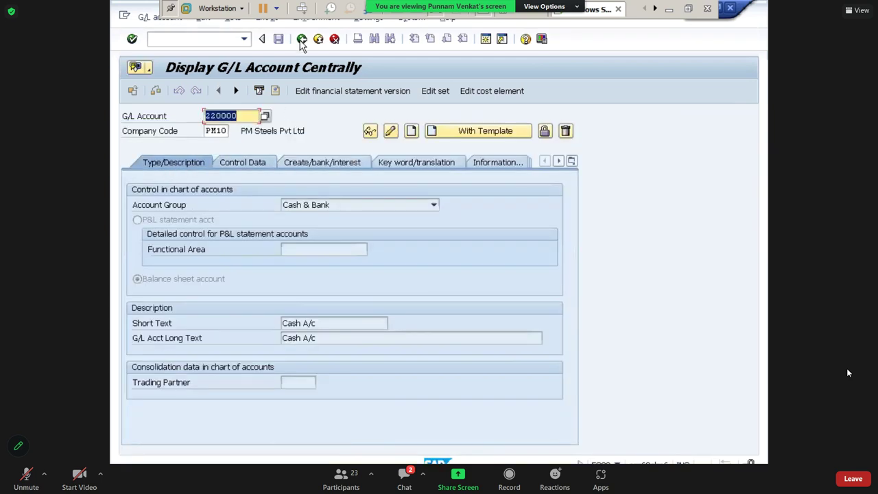
pyautogui.press('F3')
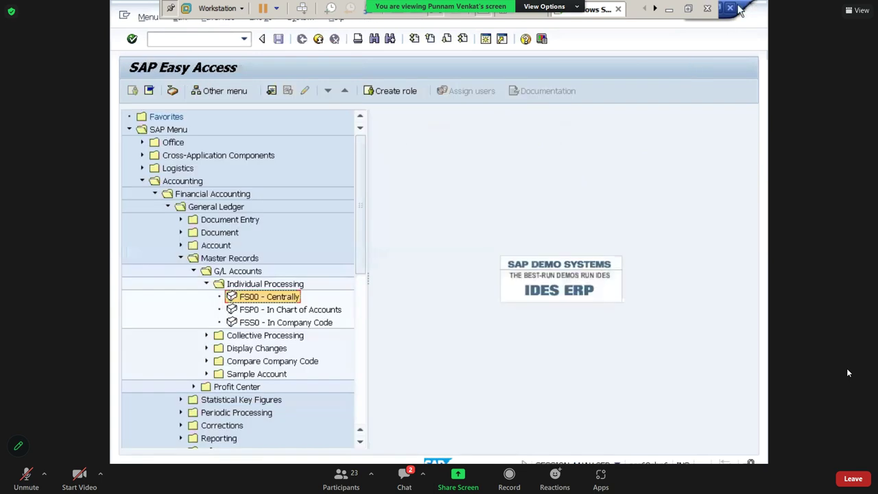
pyautogui.click(670, 9)
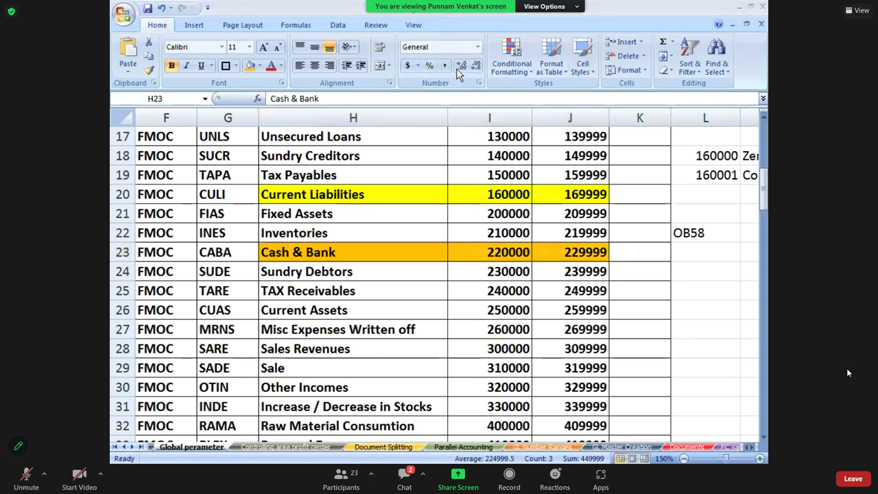
pyautogui.click(132, 449)
pyautogui.click(131, 448)
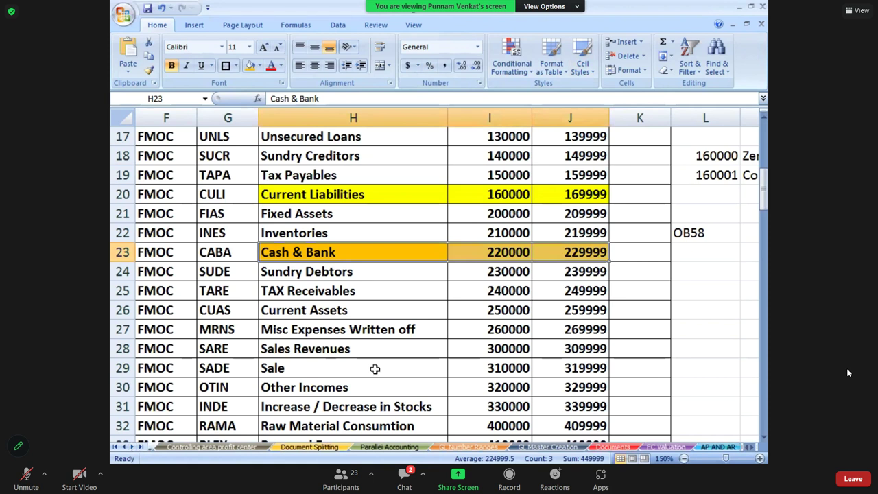
pyautogui.click(283, 254)
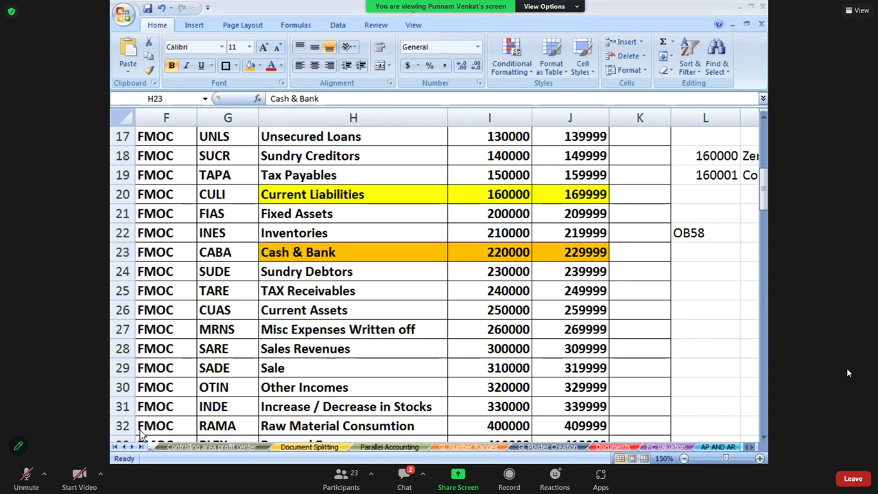
pyautogui.click(129, 452)
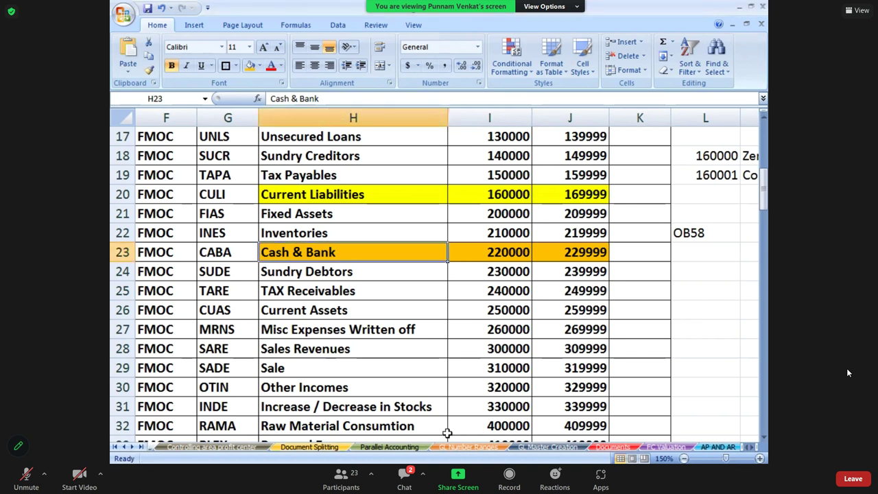
# Switch back to SAP, display the Cash account centrally and look through the available field status groups from G001 to ICCF
pyautogui.hotkey('alt', 'Tab')
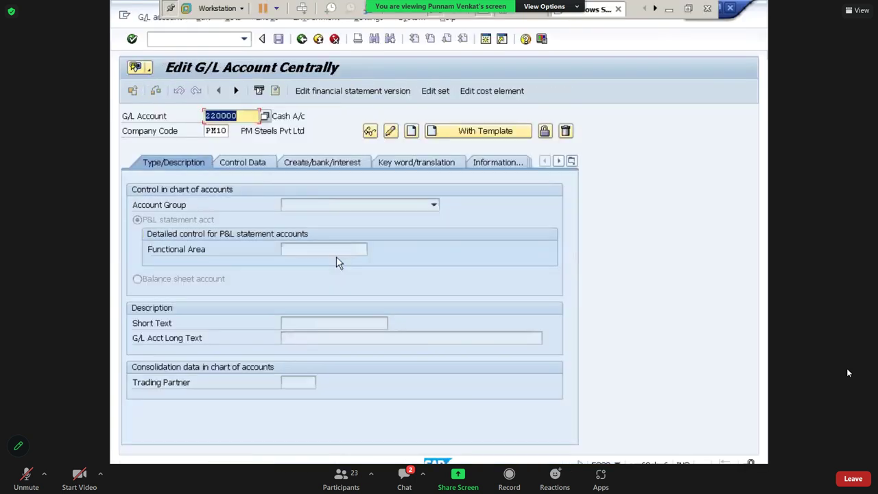
pyautogui.click(370, 132)
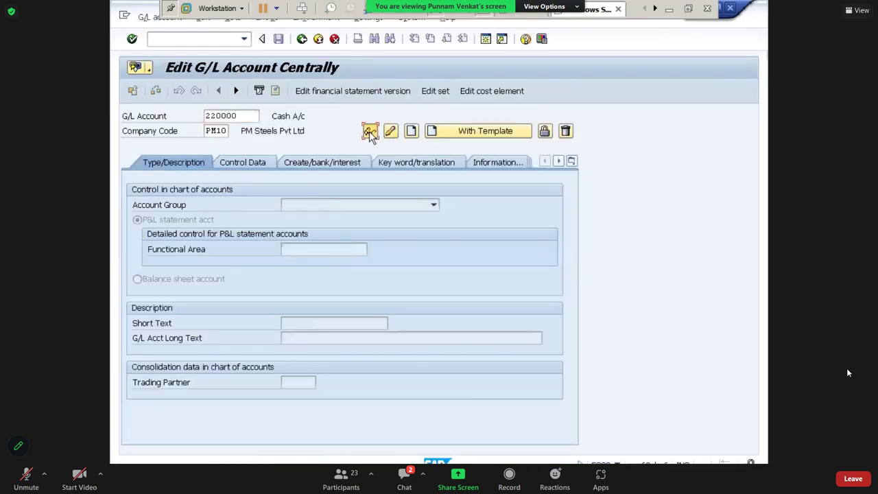
pyautogui.click(333, 160)
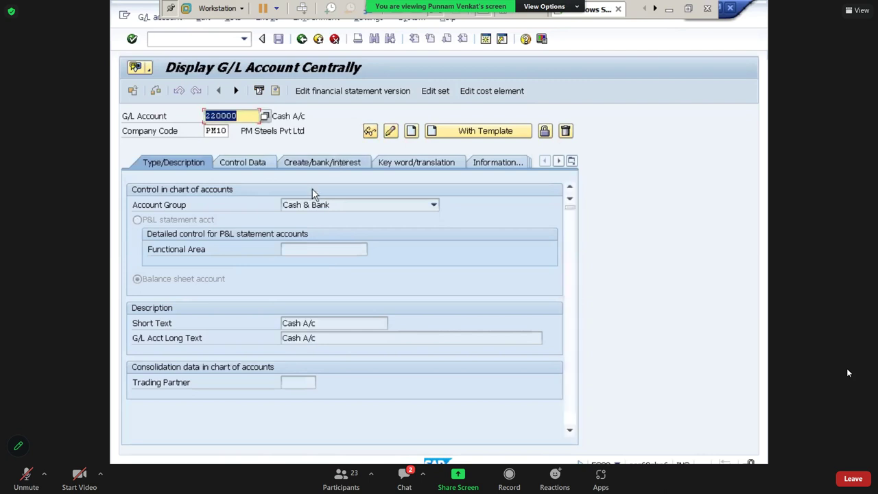
pyautogui.click(300, 207)
pyautogui.doubleClick(312, 209)
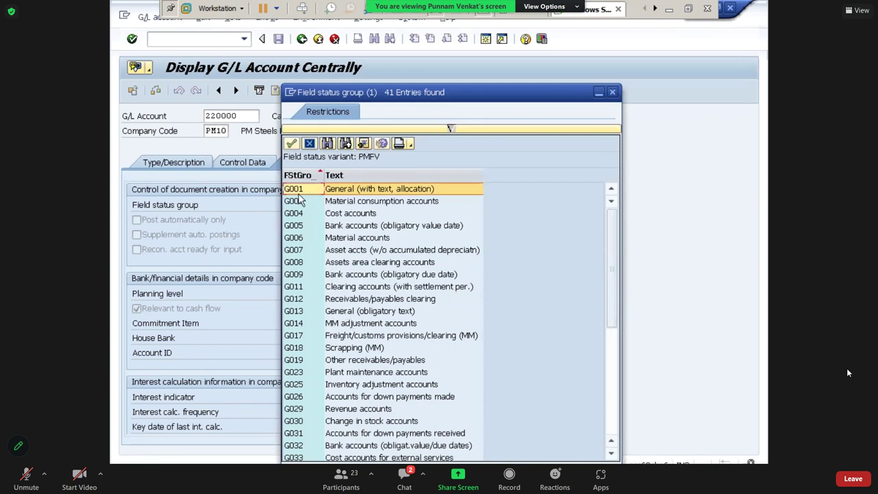
pyautogui.click(337, 193)
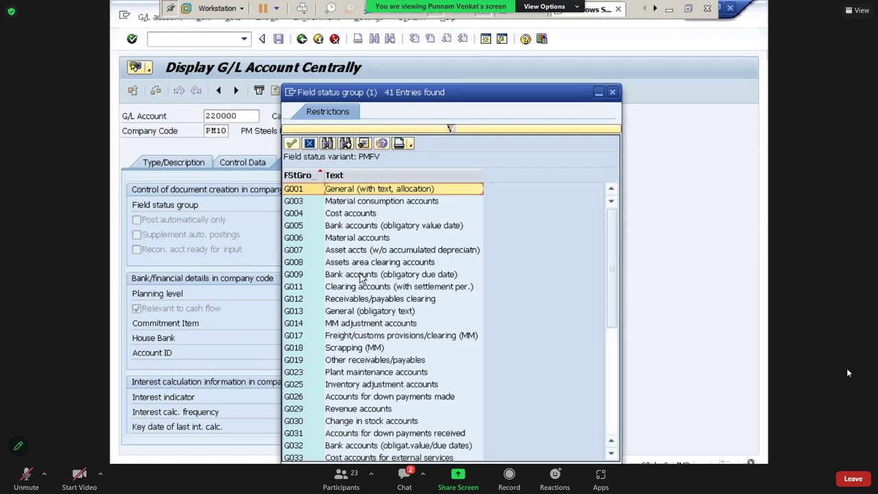
pyautogui.press('pagedown')
pyautogui.press('pagedown')
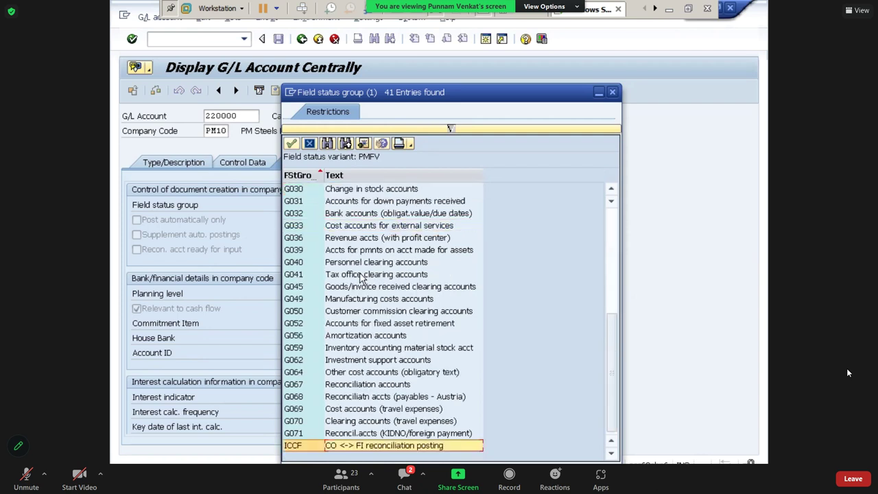
pyautogui.press('pageup')
pyautogui.press('pageup')
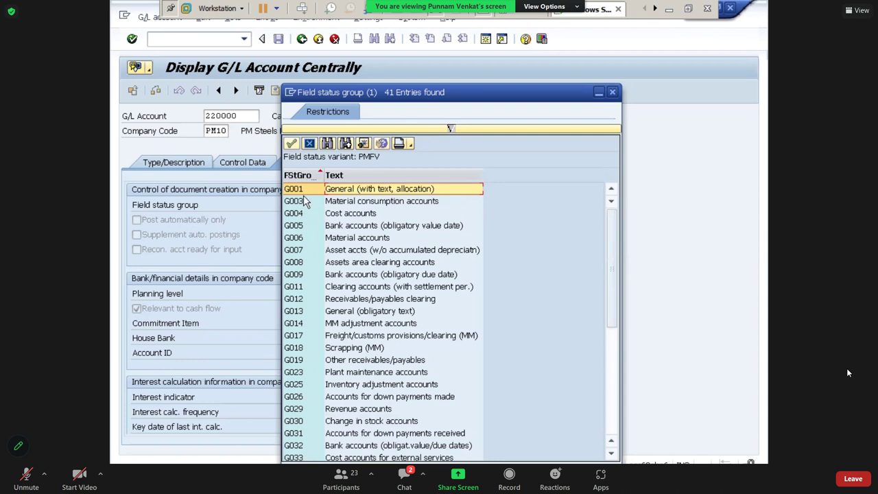
pyautogui.click(612, 92)
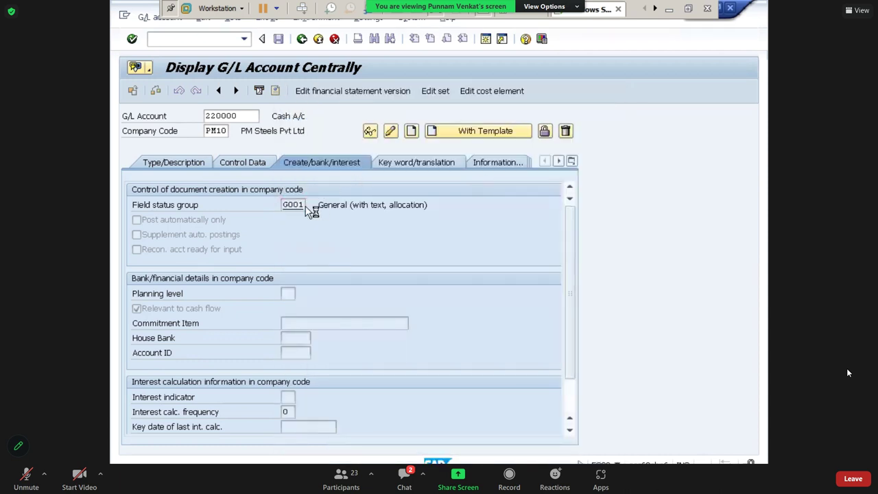
# Check the field status group choices once more and review the Cash account's control data and type and description
pyautogui.click(288, 204)
pyautogui.press('F4')
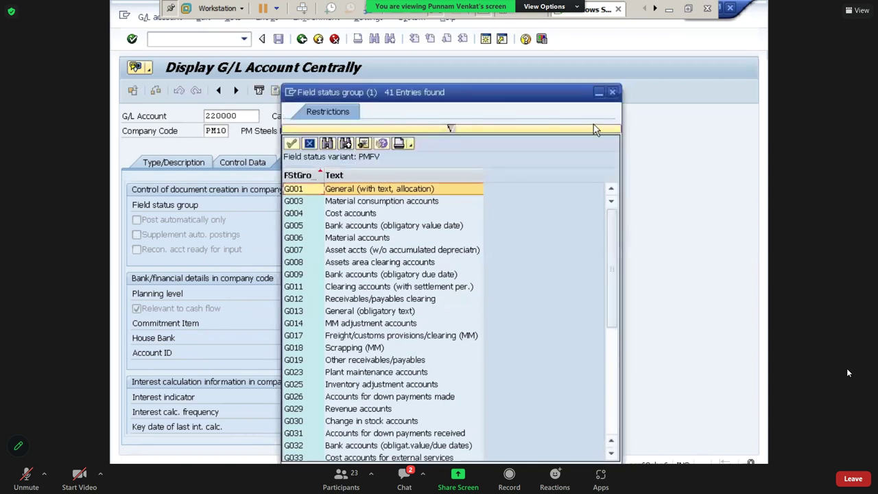
pyautogui.click(614, 93)
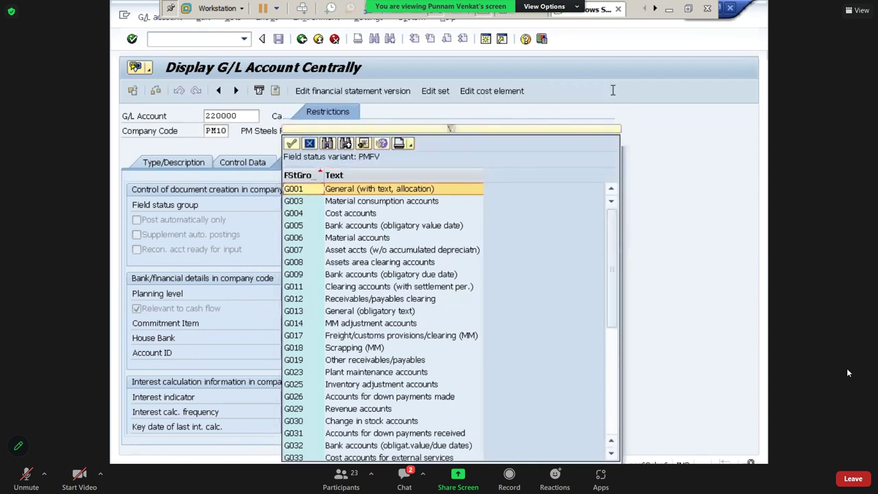
pyautogui.click(238, 166)
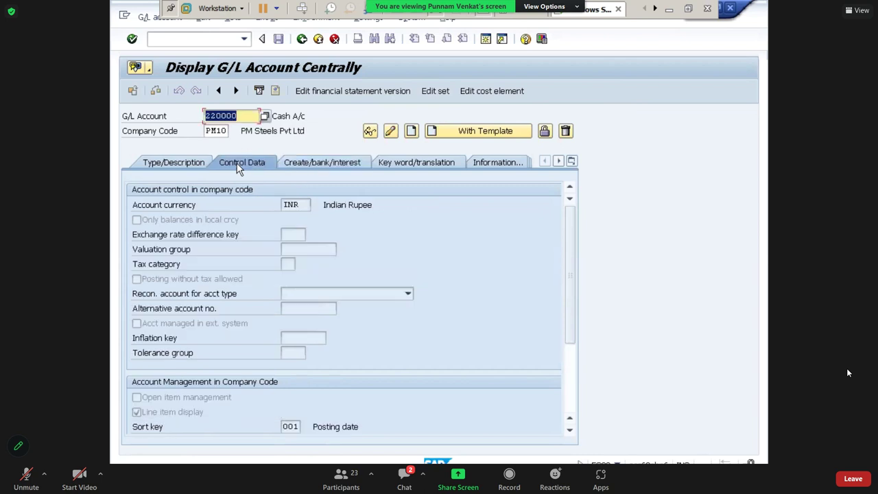
pyautogui.click(172, 162)
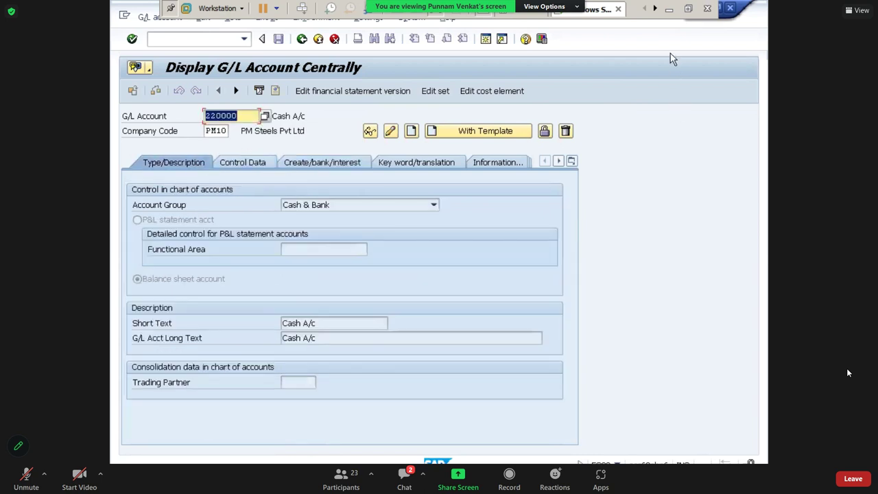
# Switch to the Excel workbook and look over the document type notes on the GL Number Ranges sheet
pyautogui.click(669, 9)
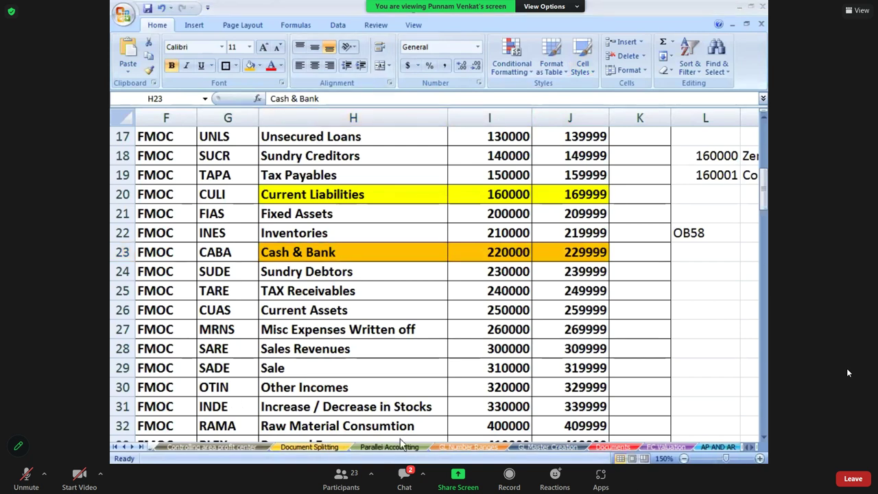
pyautogui.click(468, 448)
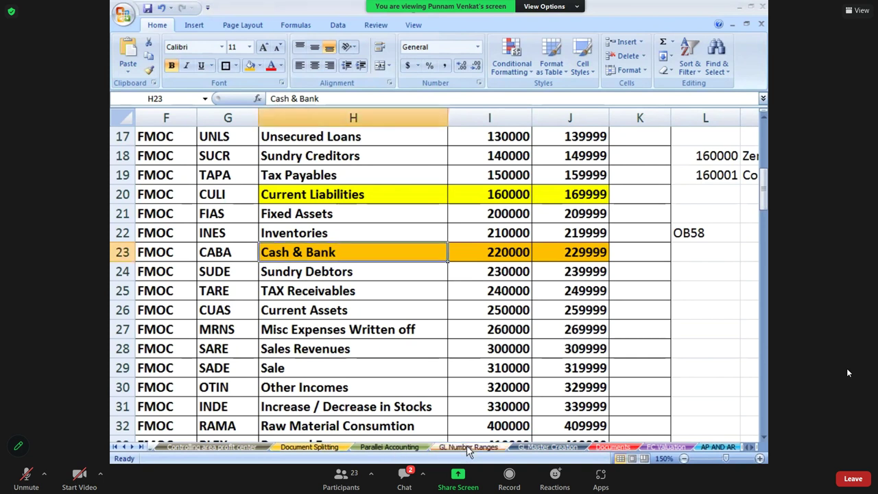
pyautogui.click(389, 338)
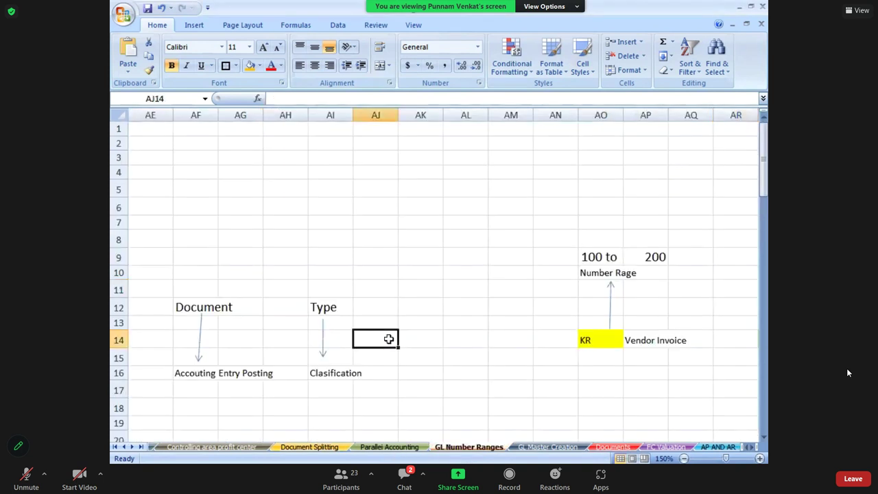
pyautogui.press('Left')
pyautogui.press('Left')
pyautogui.press('Left')
pyautogui.press('Left')
pyautogui.press('Left')
pyautogui.press('Left')
pyautogui.press('Left')
pyautogui.press('Left')
pyautogui.press('Left')
pyautogui.press('Left')
pyautogui.press('Left')
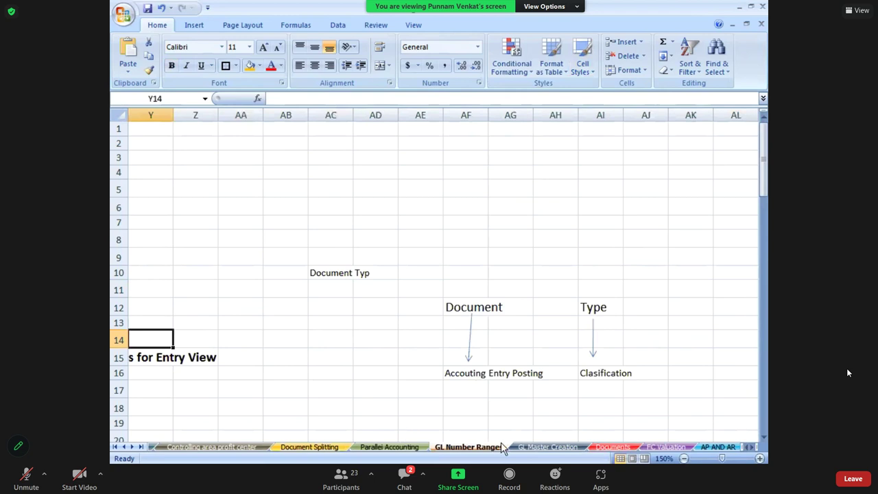
# Examine the commission receivable journal entries on the GL Master Creation sheet, starting with the Comm Receivable A/c Dr line
pyautogui.click(520, 447)
pyautogui.click(435, 388)
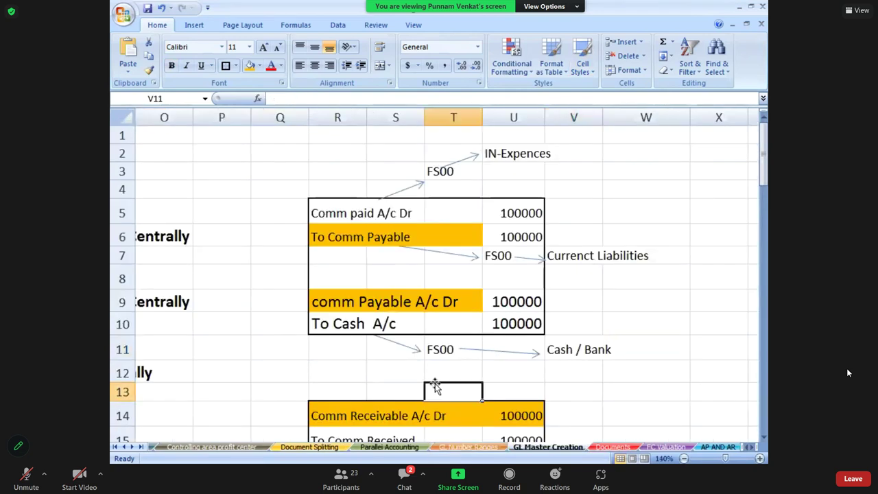
pyautogui.press('Down')
pyautogui.press('Down')
pyautogui.press('Down')
pyautogui.press('Down')
pyautogui.press('Down')
pyautogui.press('Down')
pyautogui.press('Down')
pyautogui.press('Down')
pyautogui.press('Down')
pyautogui.press('Down')
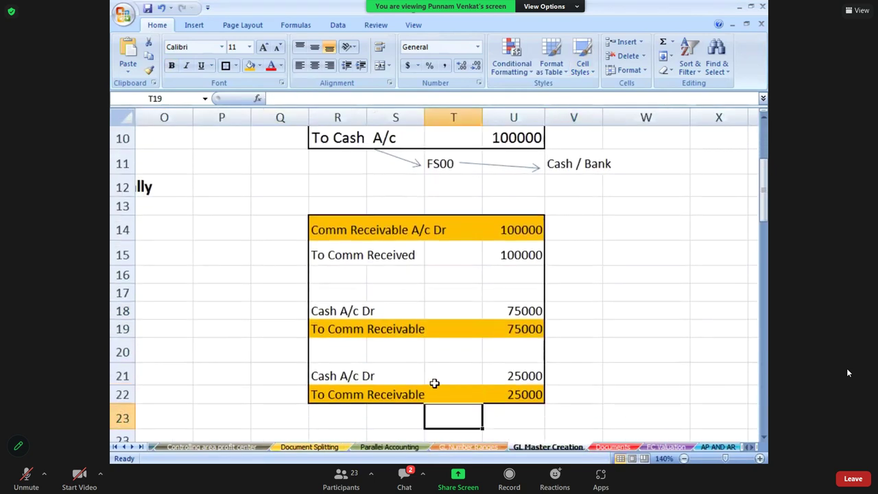
pyautogui.click(337, 231)
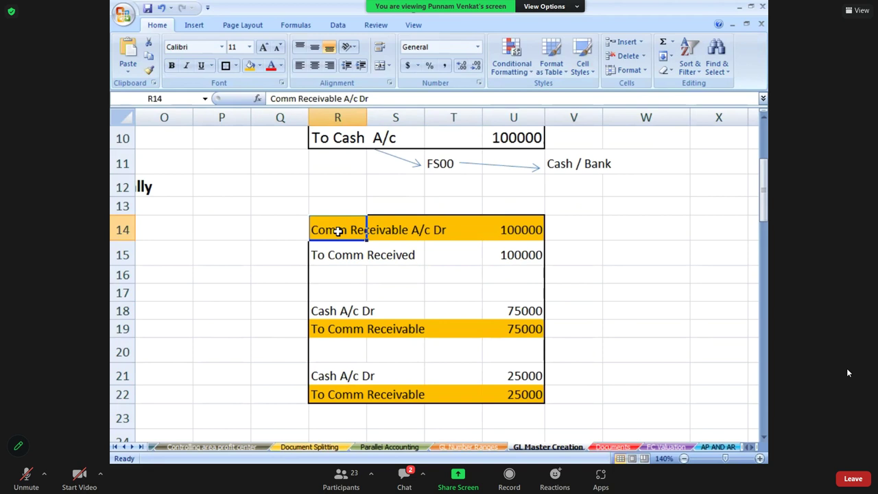
pyautogui.click(391, 233)
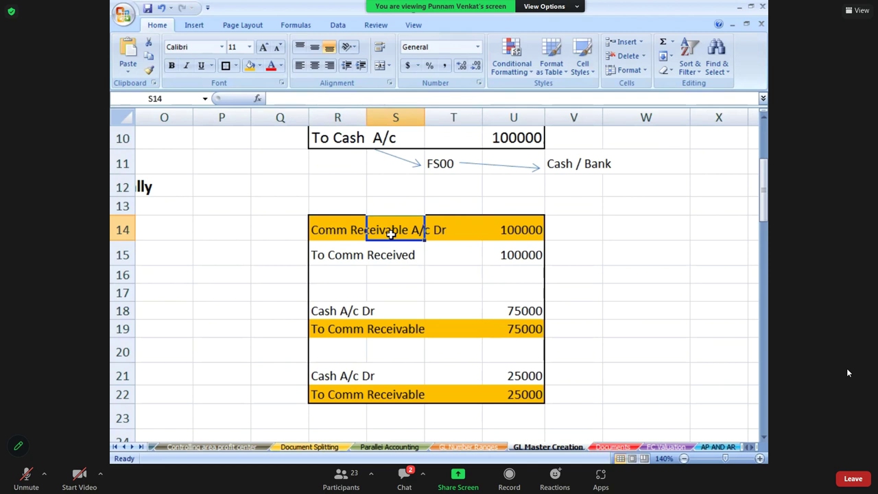
# Highlight the Current Assets group and its number range in orange in row 26 of the Global perameter sheet
pyautogui.click(124, 446)
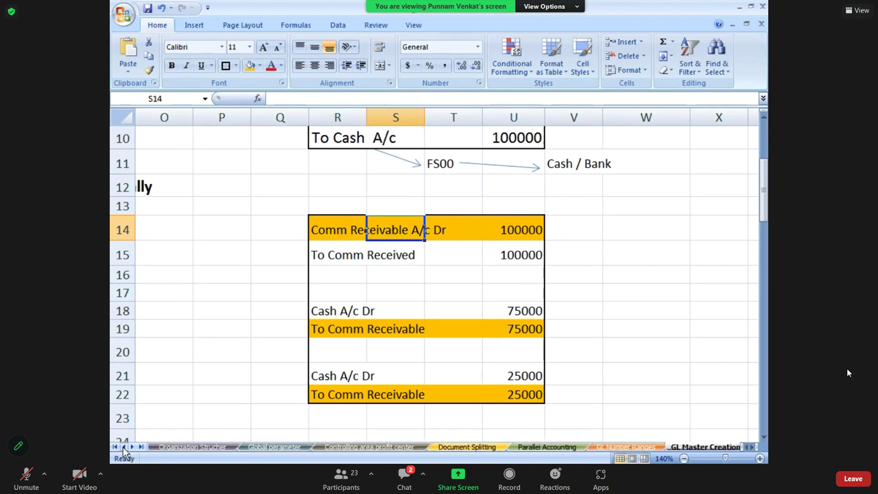
pyautogui.click(271, 448)
pyautogui.click(314, 312)
pyautogui.press('Up')
pyautogui.press('Up')
pyautogui.press('Up')
pyautogui.press('Up')
pyautogui.press('Up')
pyautogui.press('Up')
pyautogui.press('Up')
pyautogui.press('Up')
pyautogui.press('Up')
pyautogui.press('Up')
pyautogui.press('Up')
pyautogui.press('Up')
pyautogui.press('Up')
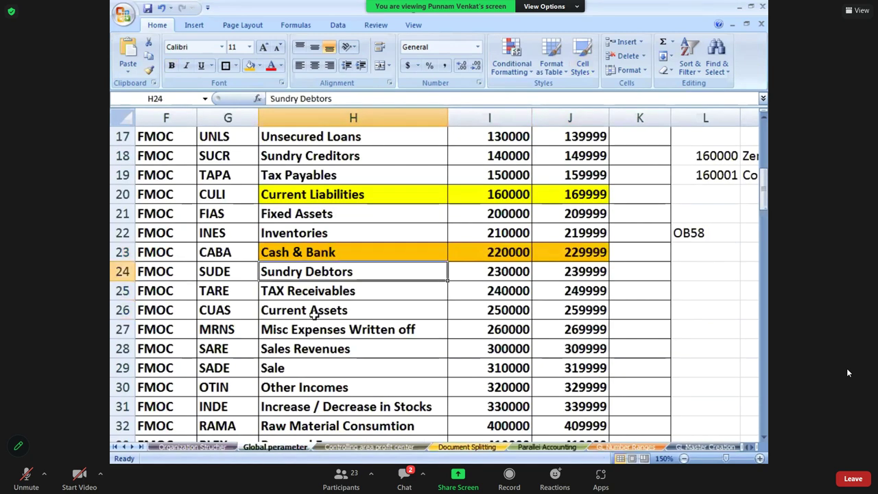
pyautogui.press('Down')
pyautogui.press('Down')
pyautogui.press('Down')
pyautogui.press('Down')
pyautogui.press('Down')
pyautogui.press('Down')
pyautogui.press('Down')
pyautogui.press('Down')
pyautogui.press('Down')
pyautogui.press('Down')
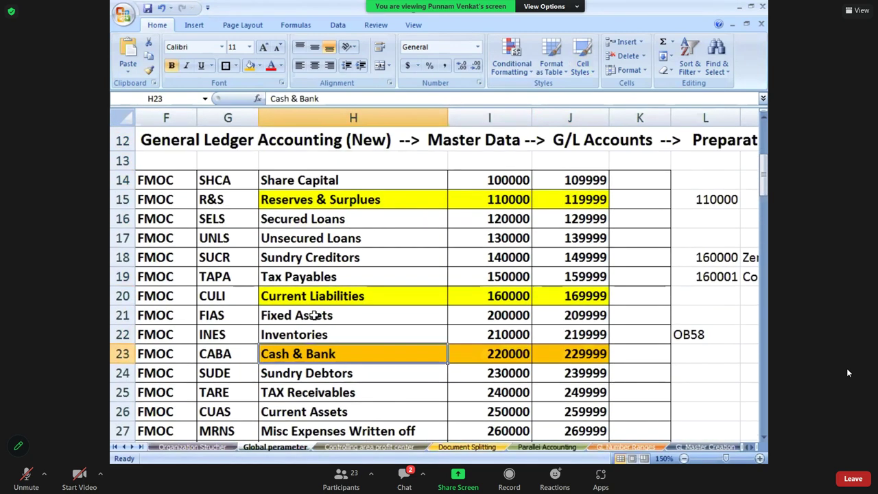
pyautogui.press('Down')
pyautogui.press('Down')
pyautogui.press('Down')
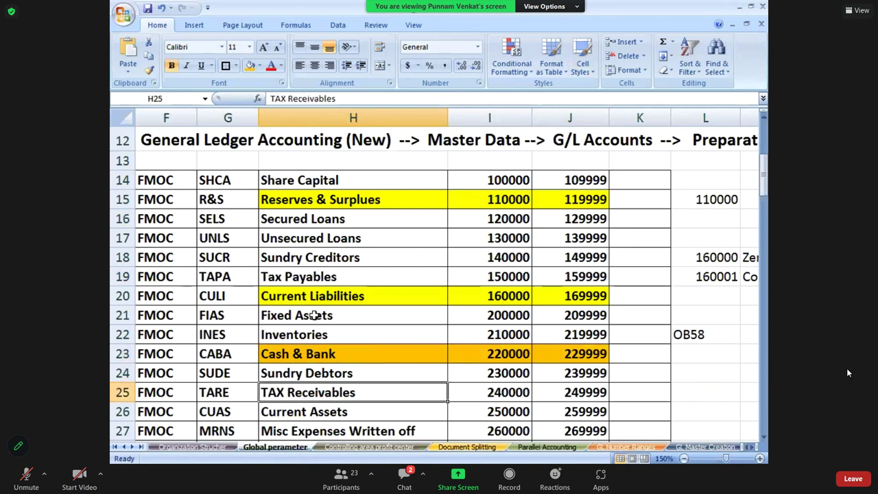
pyautogui.hotkey('shift', 'Right')
pyautogui.hotkey('shift', 'Right')
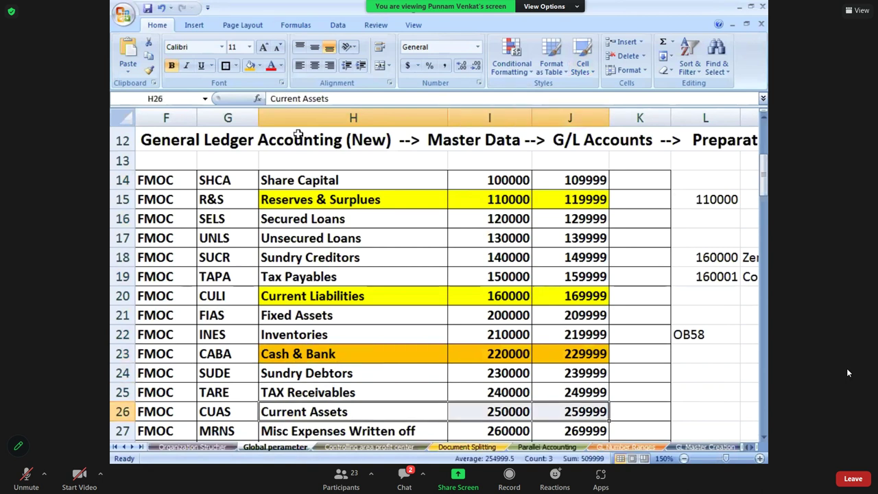
pyautogui.click(249, 67)
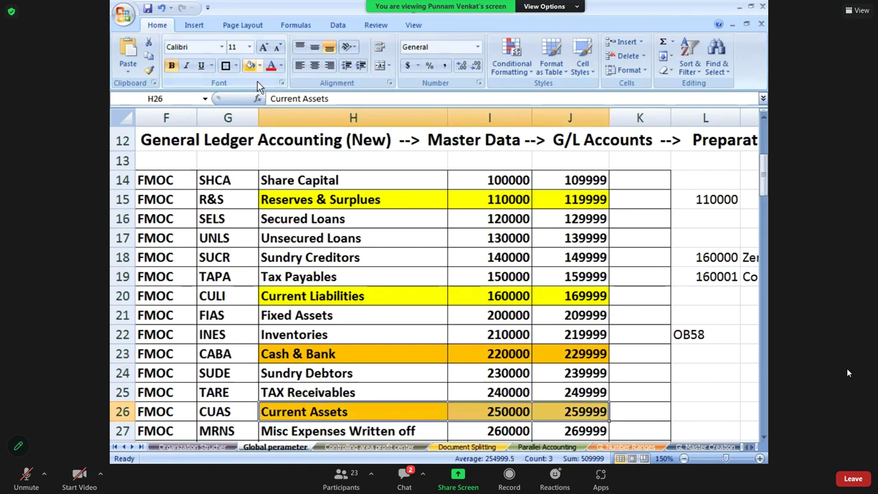
pyautogui.click(514, 323)
pyautogui.click(439, 411)
pyautogui.click(501, 410)
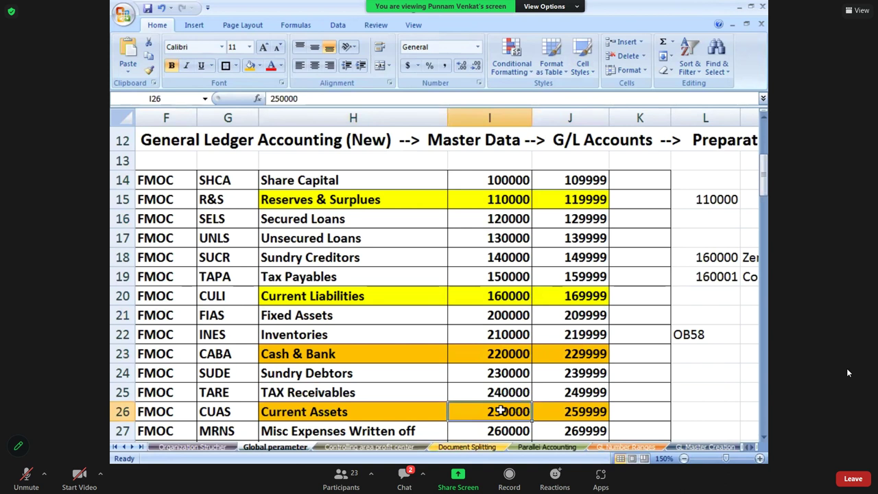
# Switch back to SAP and start creating G/L account 250000 in company code PM10
pyautogui.hotkey('alt', 'Tab')
pyautogui.write('2')
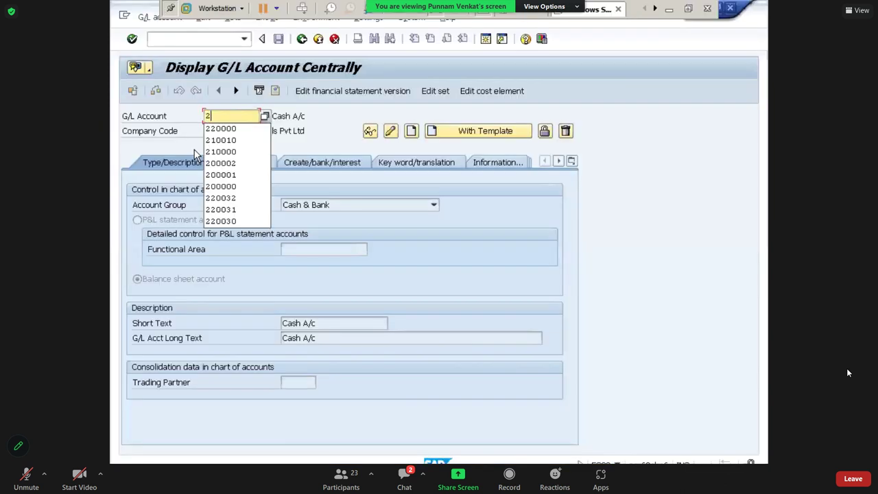
pyautogui.write('50000')
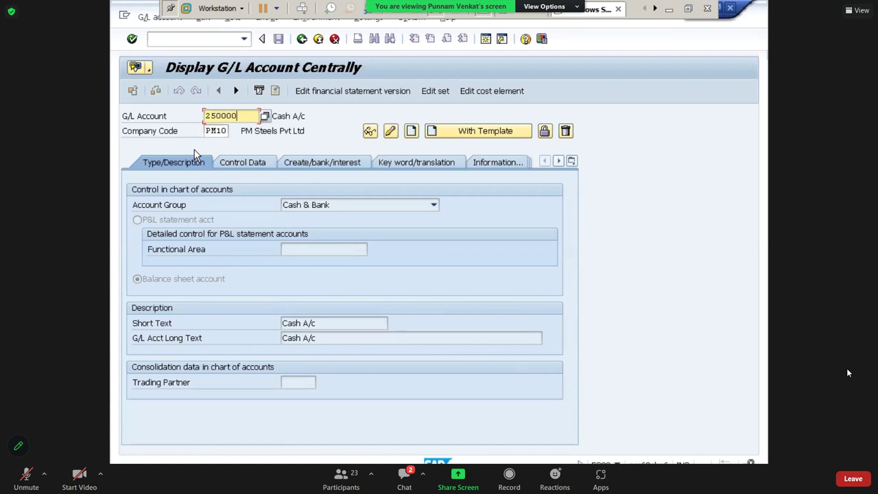
pyautogui.press('Tab')
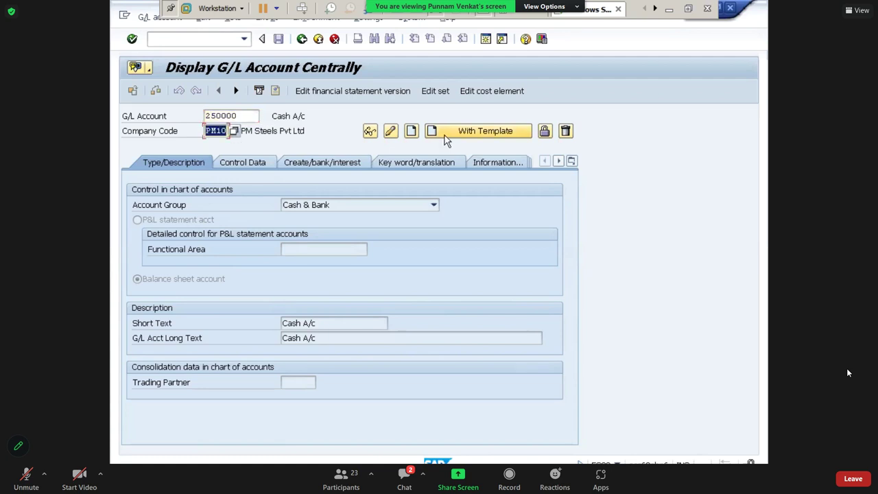
pyautogui.click(411, 132)
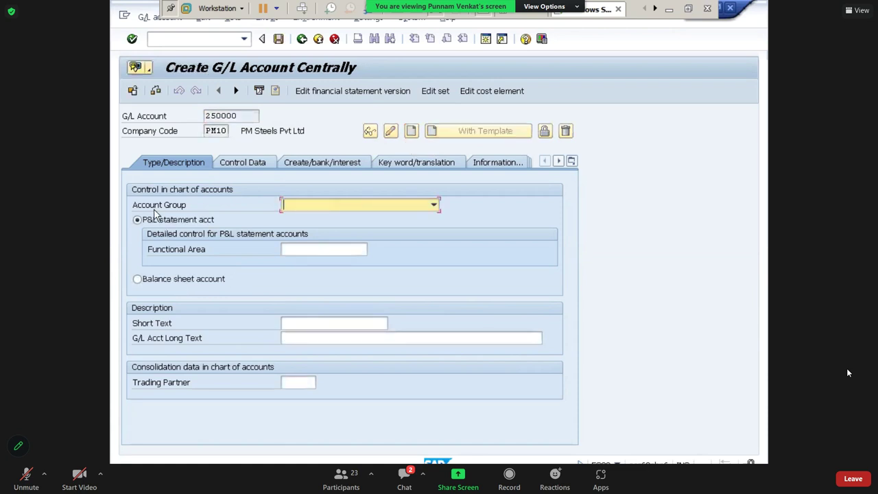
# Assign the new account to the Current Assets account group and classify it as a balance sheet account
pyautogui.click(327, 206)
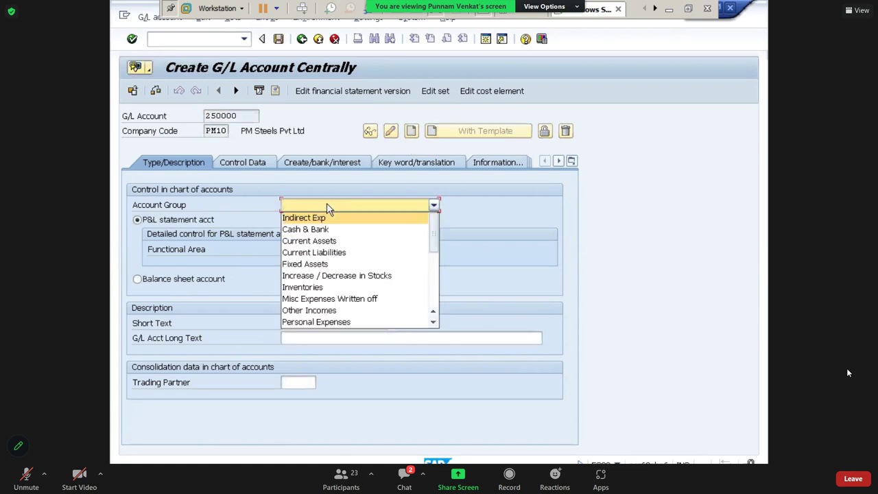
pyautogui.click(330, 242)
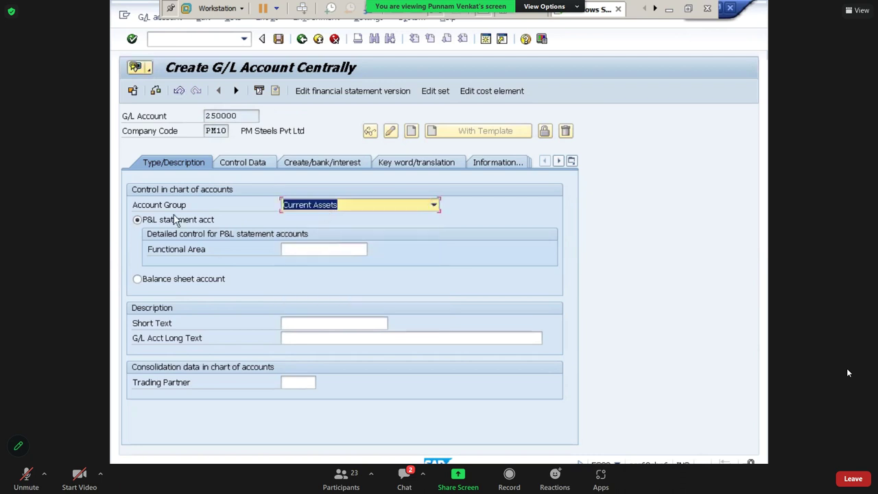
pyautogui.click(163, 282)
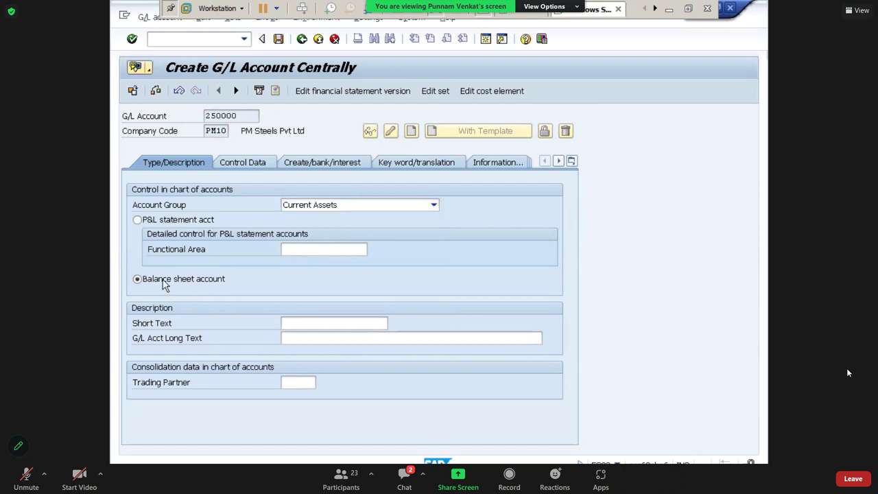
# Enter Comm Receivable A/c as both the short text and the long text of the G/L account
pyautogui.click(285, 323)
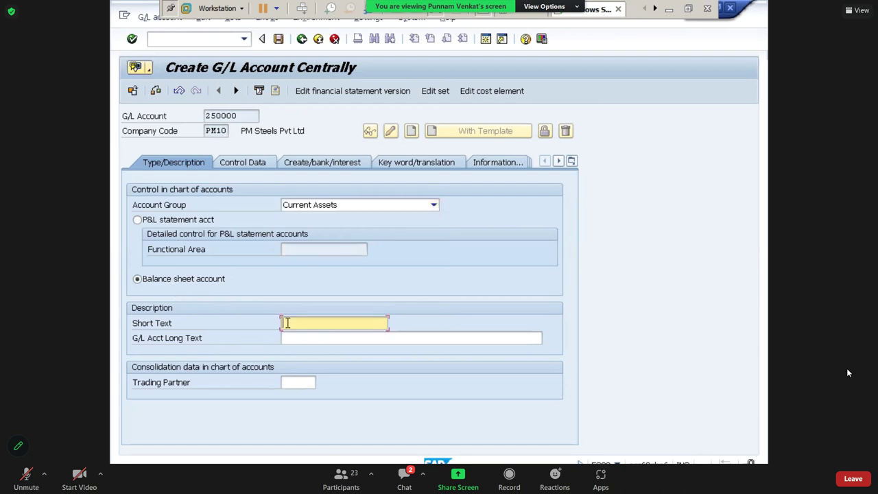
pyautogui.write('Comm Receivable A/c')
pyautogui.press('Tab')
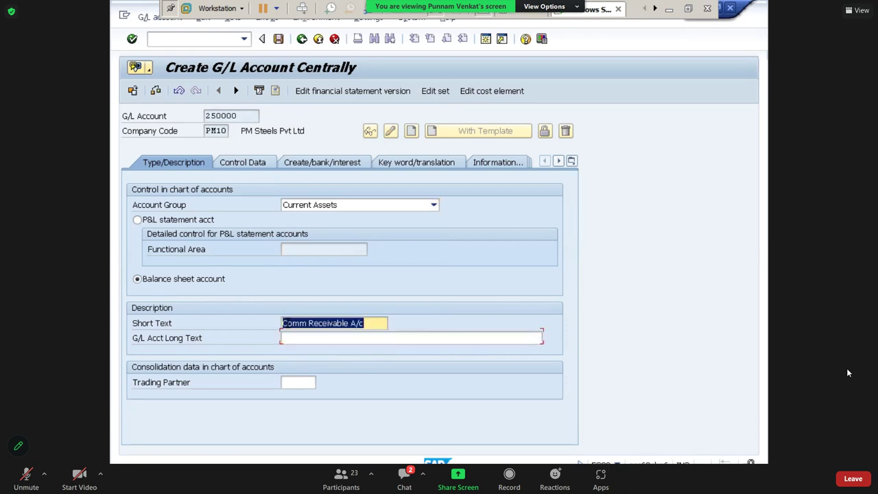
pyautogui.press('Tab')
pyautogui.write('Comm Receivable A/c')
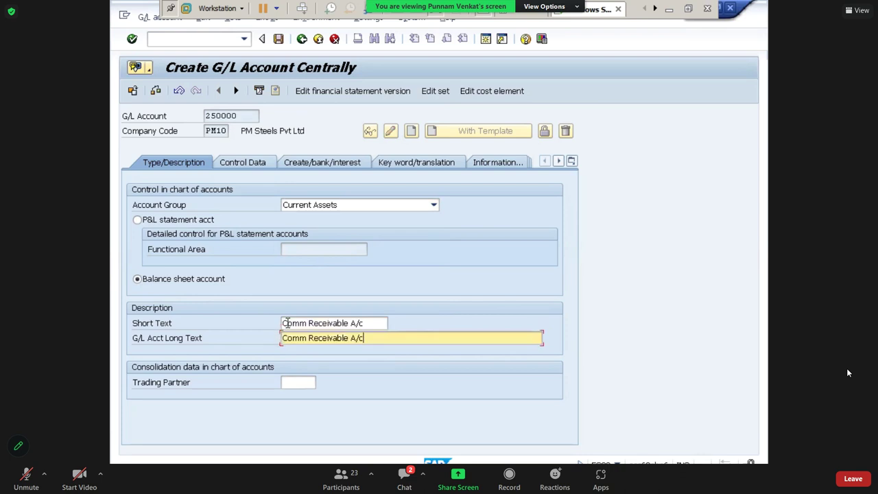
# In the account's control data, enable open item management and line item display and set the sort key to 001
pyautogui.click(238, 165)
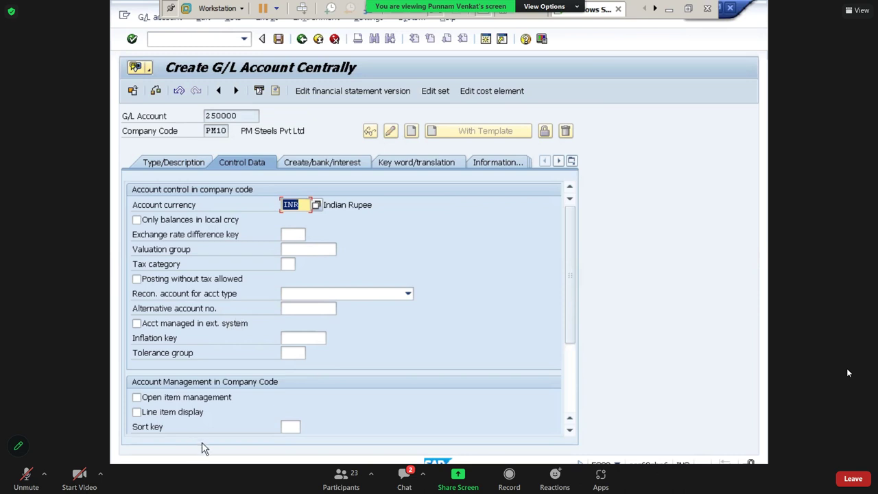
pyautogui.click(183, 398)
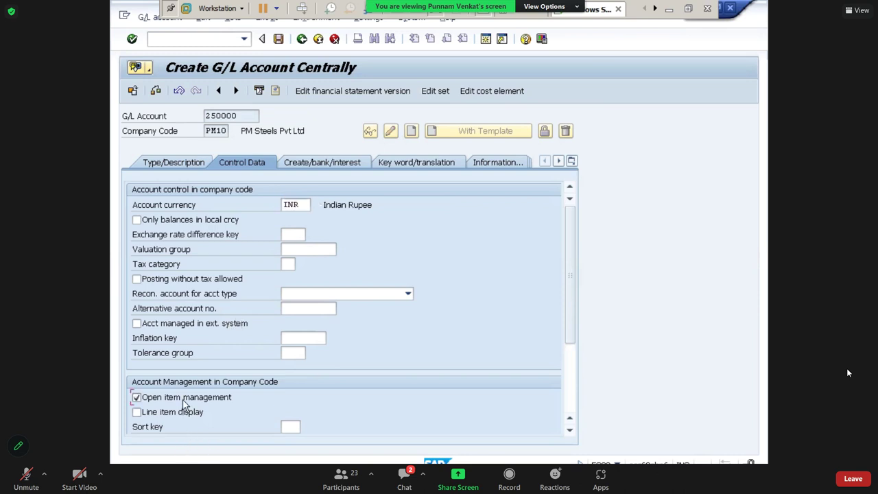
pyautogui.click(170, 412)
pyautogui.click(287, 427)
pyautogui.click(288, 439)
# Set the account's field status group to G001 and save the new G/L account
pyautogui.click(304, 166)
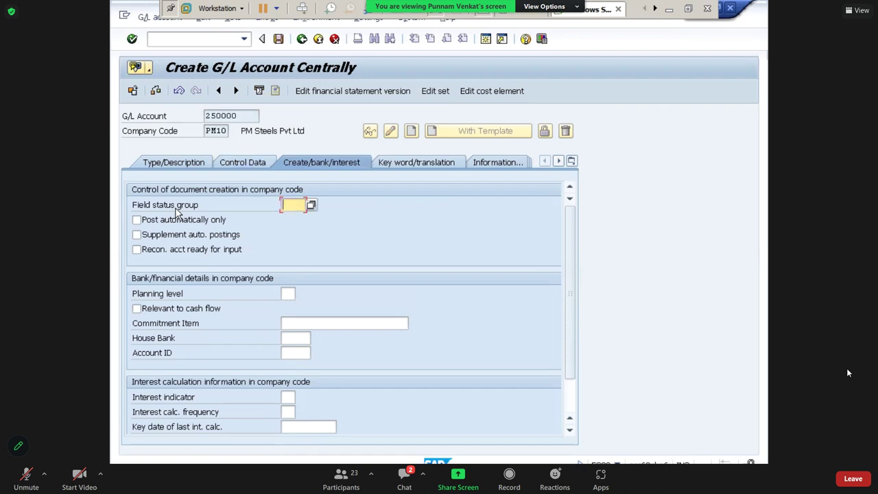
pyautogui.click(290, 204)
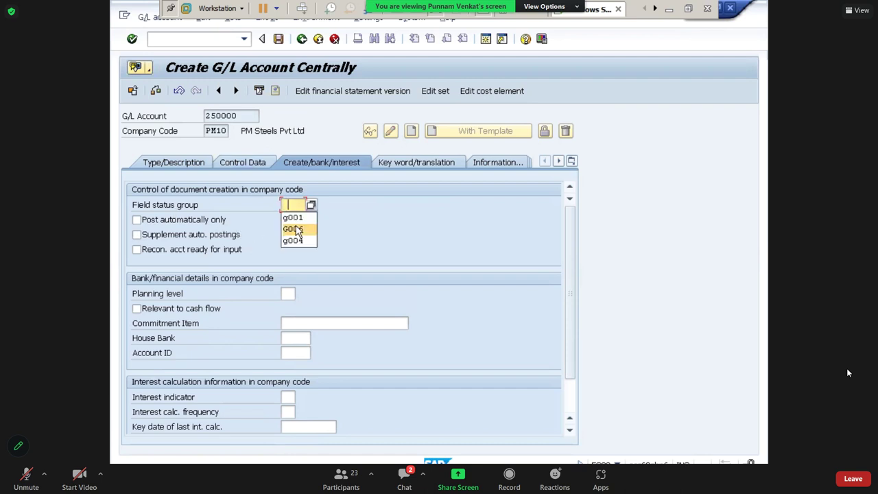
pyautogui.click(292, 218)
pyautogui.press('Return')
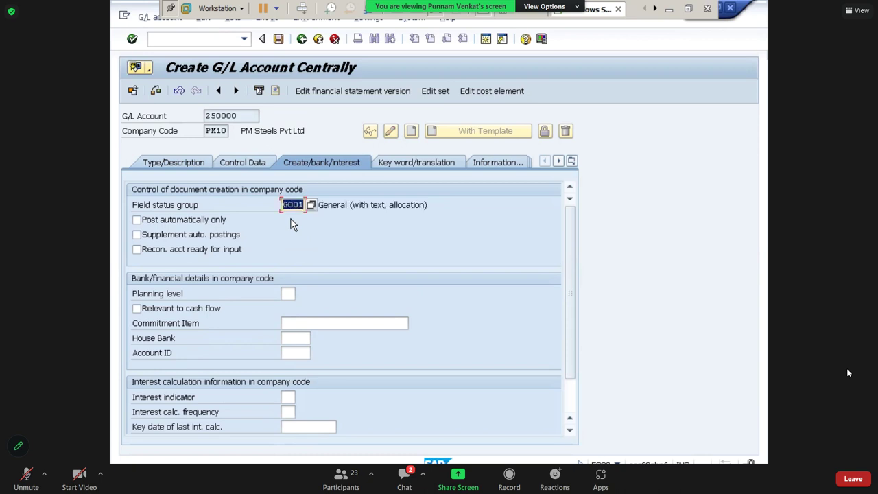
pyautogui.click(277, 39)
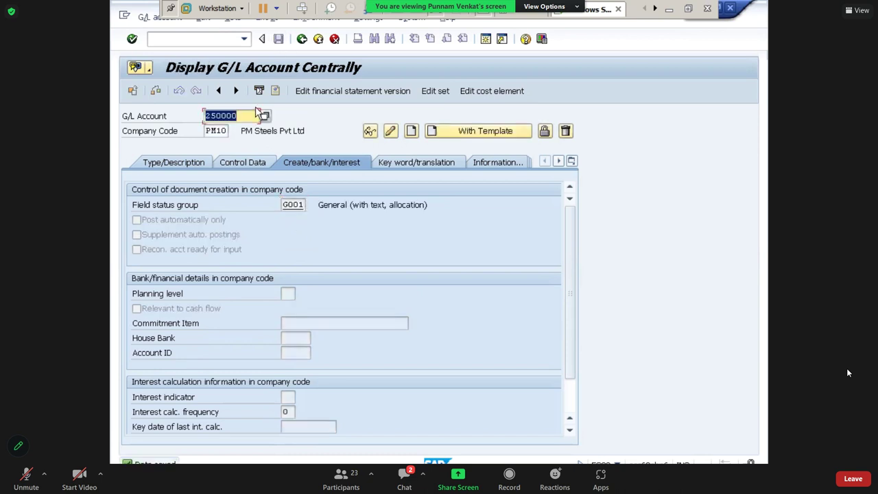
# Review the saved account's number, company code, type and description, and its control data
pyautogui.click(185, 165)
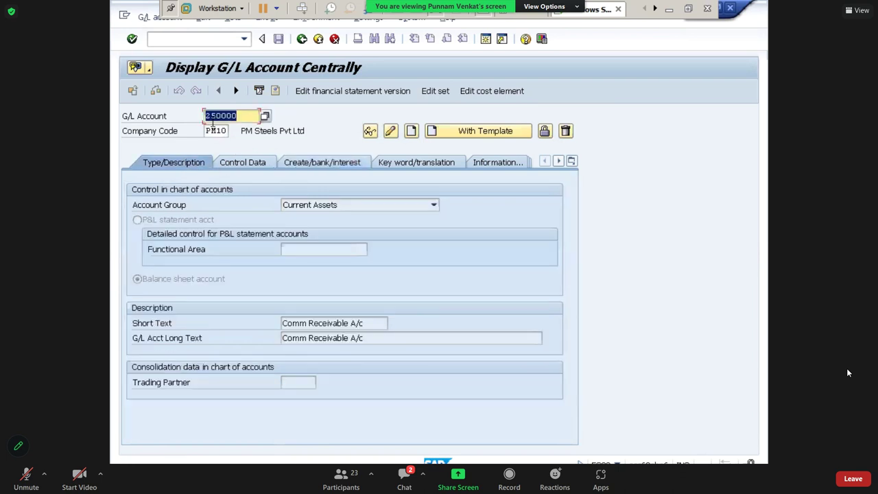
pyautogui.moveTo(206, 115); pyautogui.dragTo(228, 131)
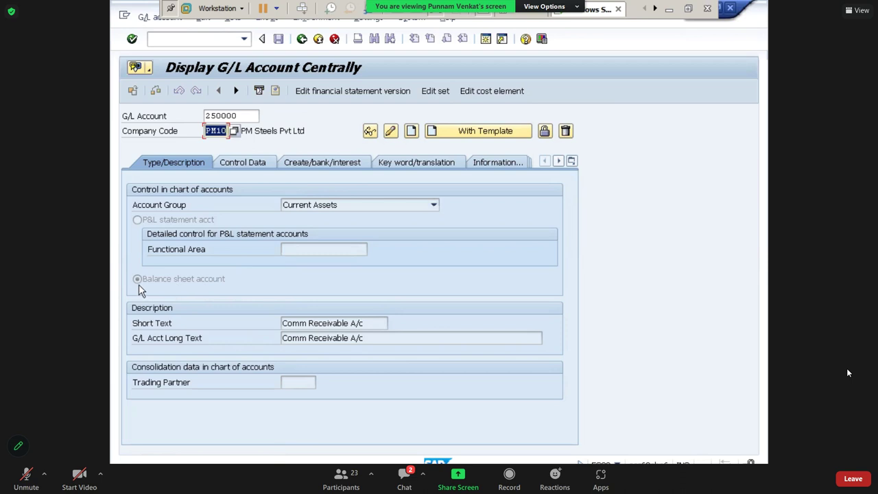
pyautogui.tripleClick(373, 322)
pyautogui.press('Tab')
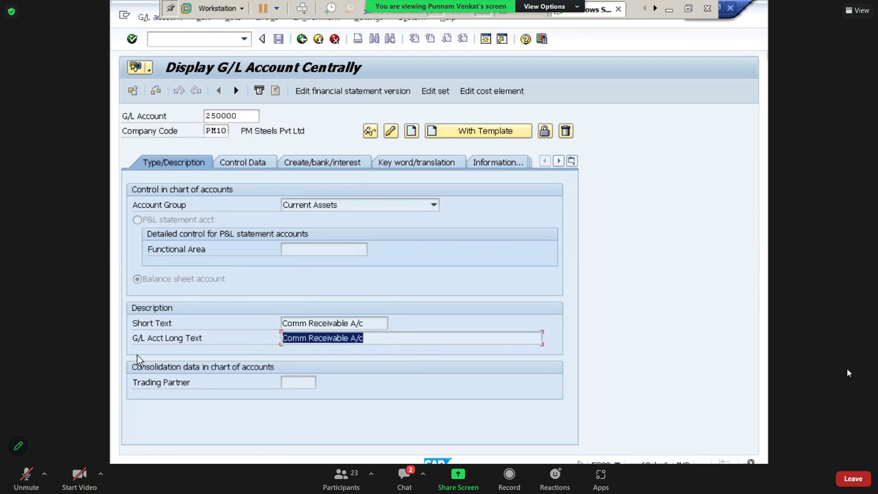
pyautogui.click(240, 164)
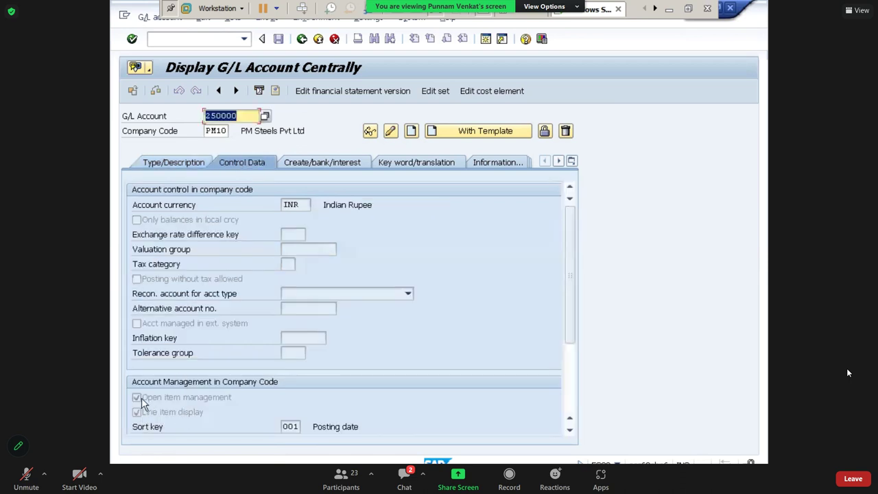
# Review the saved Comm Receivable account's sort key, field status group, and type and description data
pyautogui.moveTo(282, 427); pyautogui.dragTo(348, 427)
pyautogui.click(307, 166)
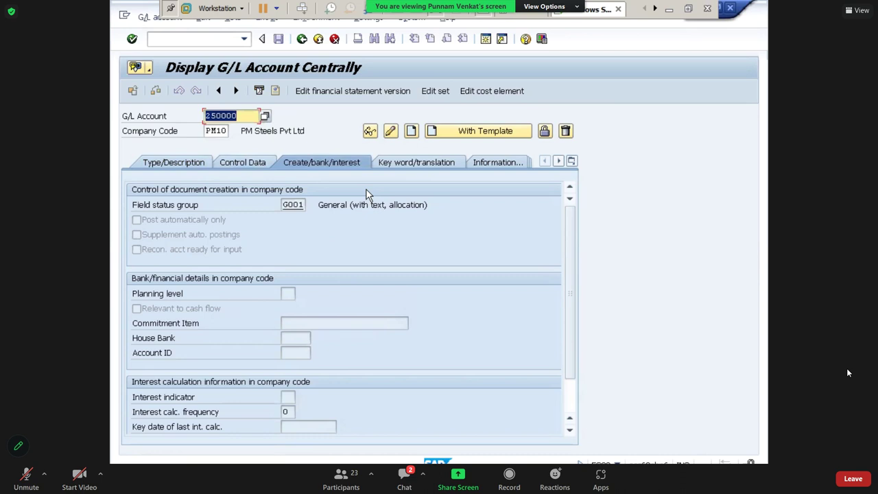
pyautogui.click(177, 159)
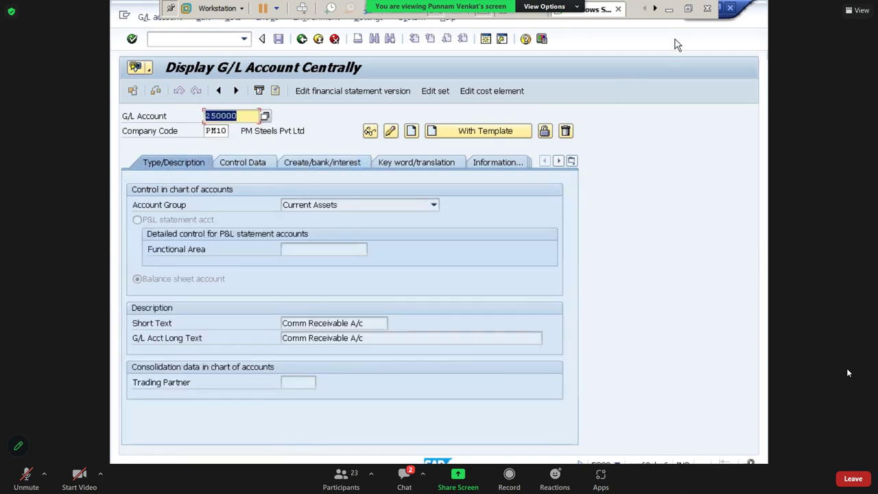
# Switch to the Excel workbook and show the commission journal entries on the GL Master Creation sheet
pyautogui.hotkey('alt', 'Tab')
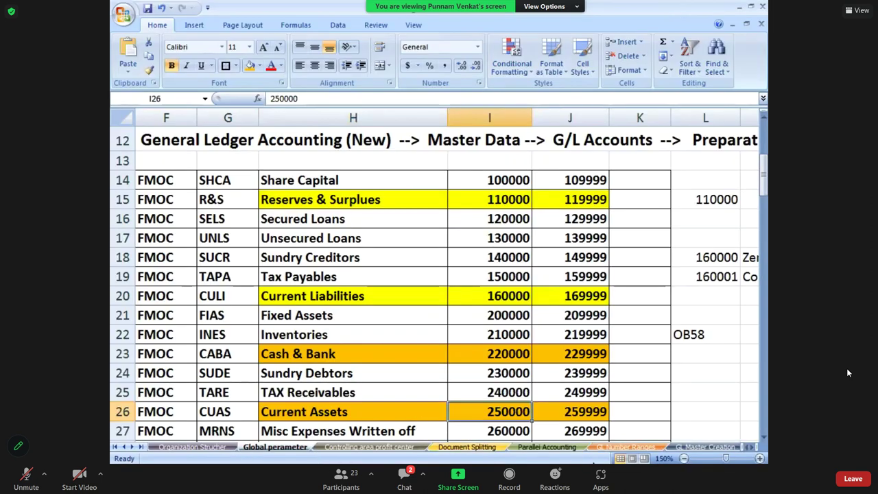
pyautogui.click(359, 327)
pyautogui.press('Left')
pyautogui.press('Left')
pyautogui.press('Left')
pyautogui.press('Left')
pyautogui.press('Left')
pyautogui.press('Left')
pyautogui.press('Left')
pyautogui.press('Left')
pyautogui.press('Left')
pyautogui.press('Left')
pyautogui.press('Left')
pyautogui.press('Left')
pyautogui.press('Left')
pyautogui.press('Left')
pyautogui.press('Left')
pyautogui.press('Left')
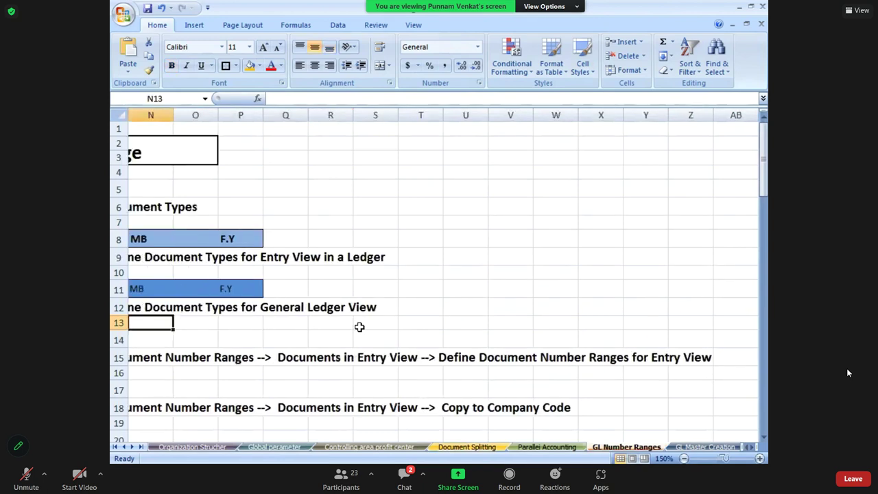
pyautogui.click(703, 447)
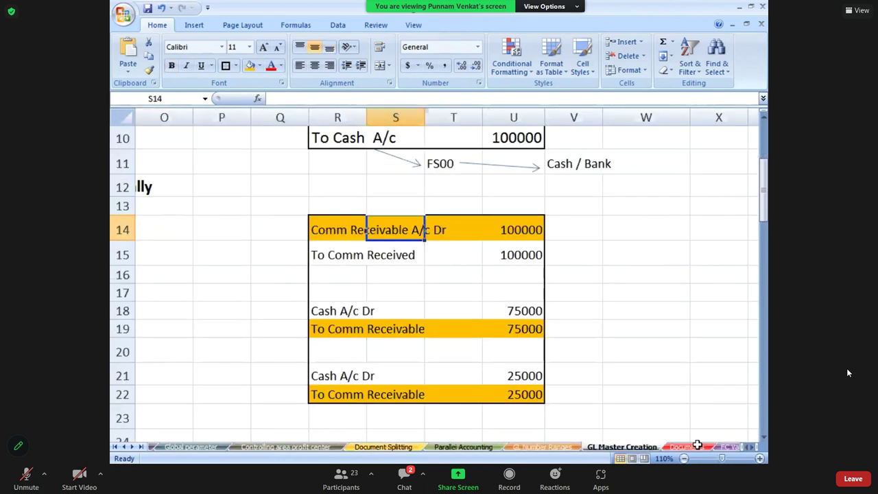
pyautogui.click(476, 310)
pyautogui.press('Down')
pyautogui.press('Down')
pyautogui.press('Down')
pyautogui.press('Down')
pyautogui.press('Down')
pyautogui.press('Down')
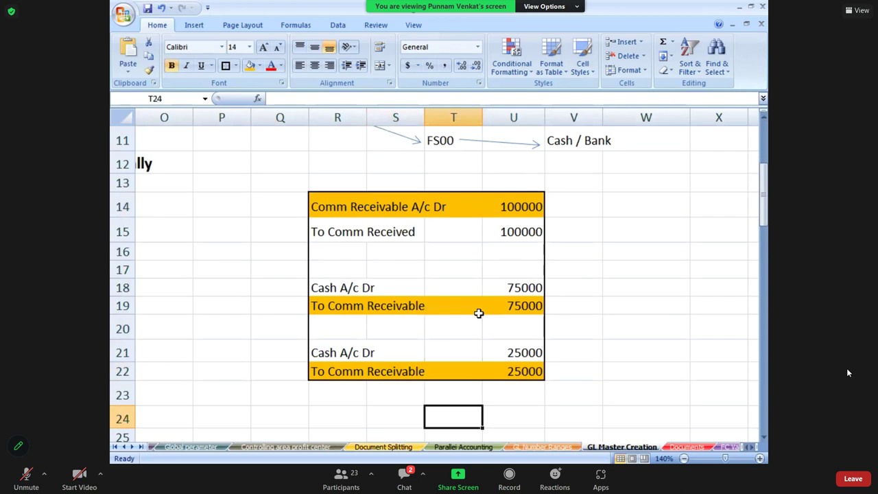
# Annotate the To Comm Received line with Income in V15 and P& L in W15
pyautogui.click(345, 234)
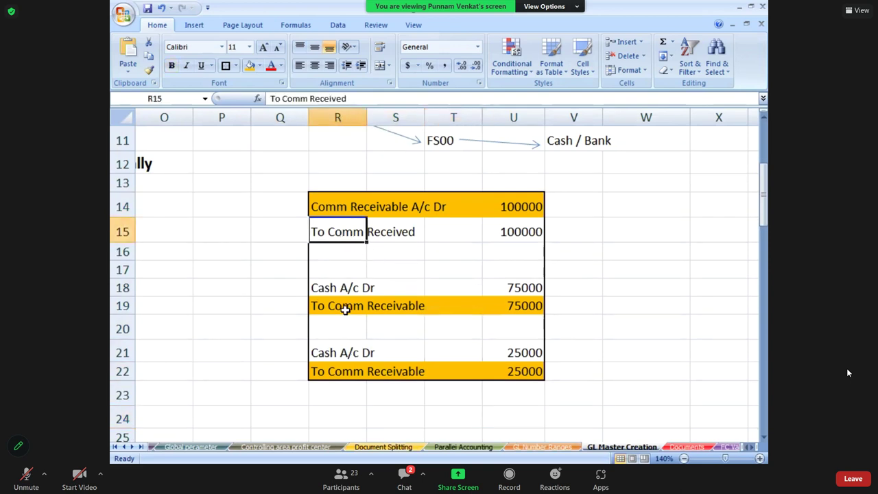
pyautogui.click(580, 236)
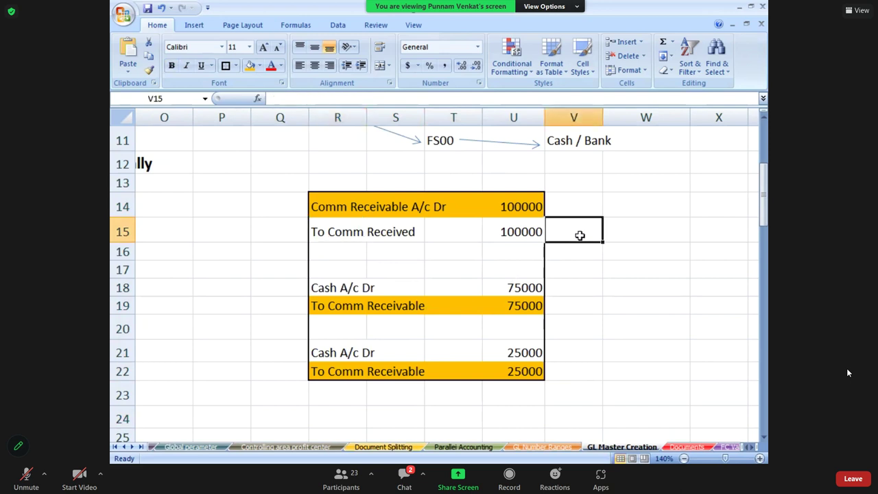
pyautogui.write('Income')
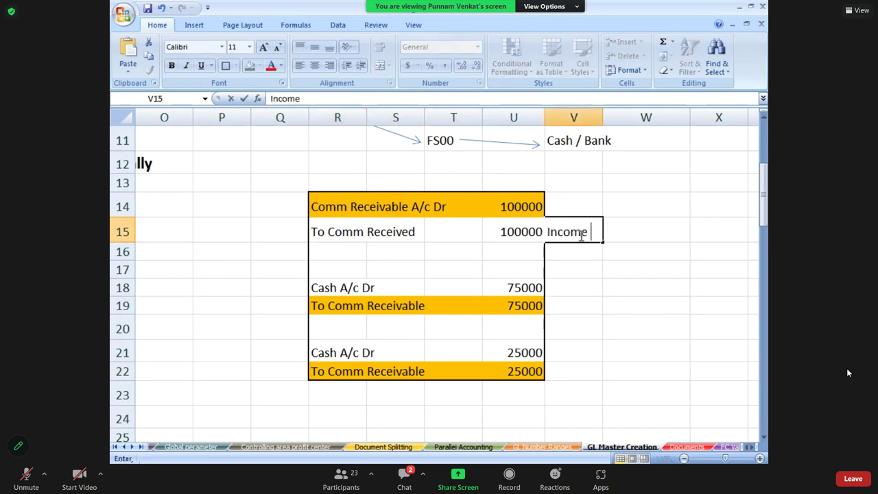
pyautogui.press('Return')
pyautogui.press('Up')
pyautogui.press('Right')
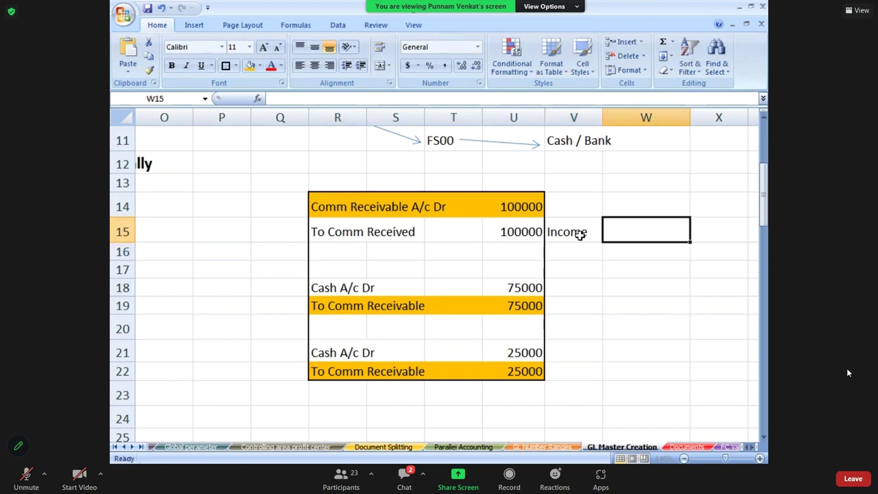
pyautogui.write('P& L')
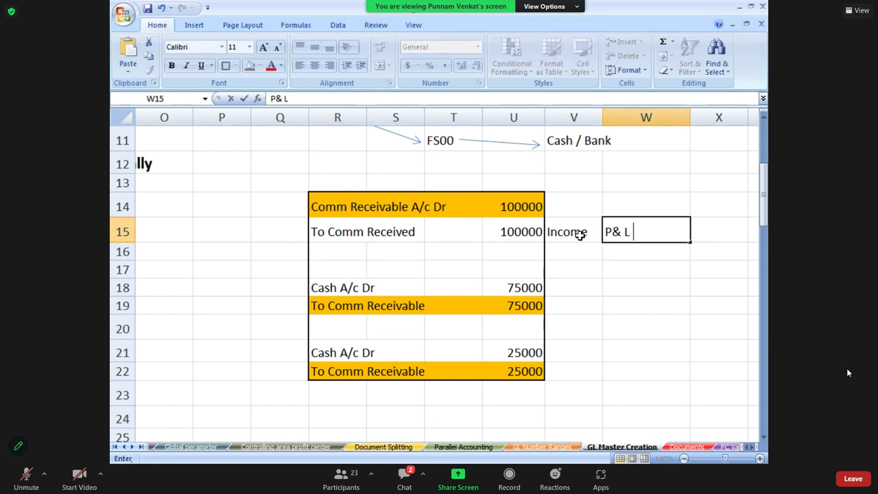
pyautogui.press('Return')
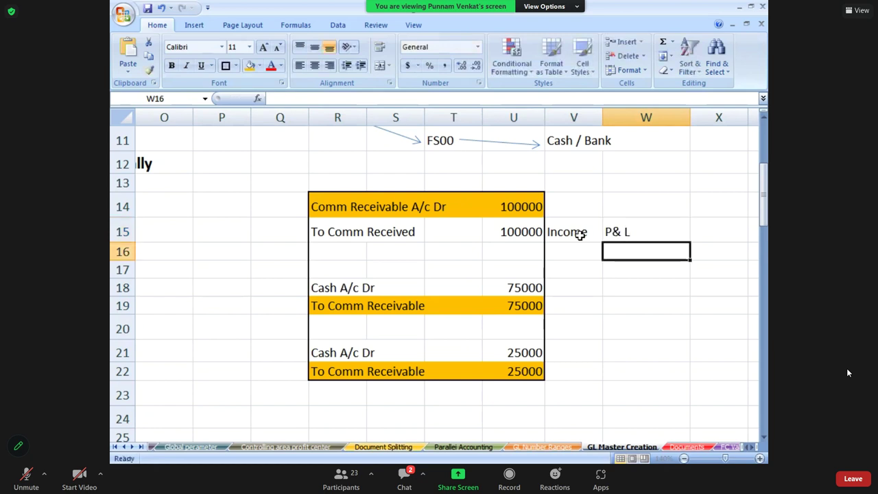
pyautogui.click(369, 235)
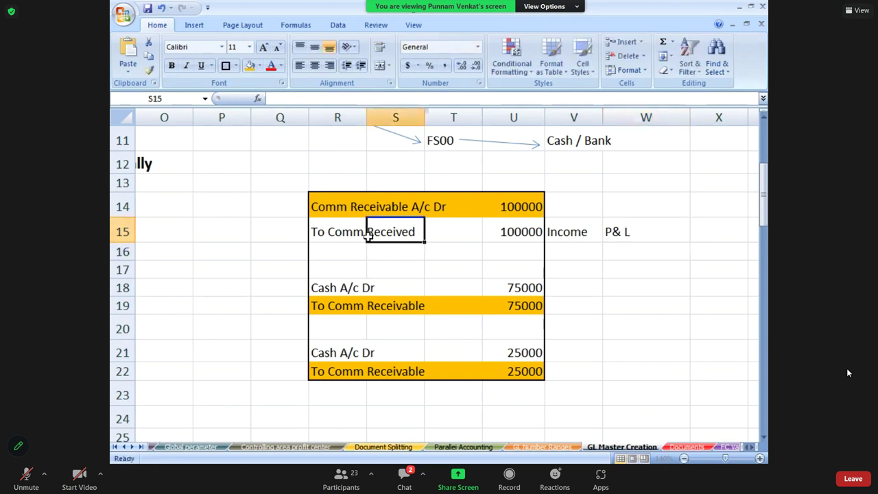
pyautogui.click(328, 236)
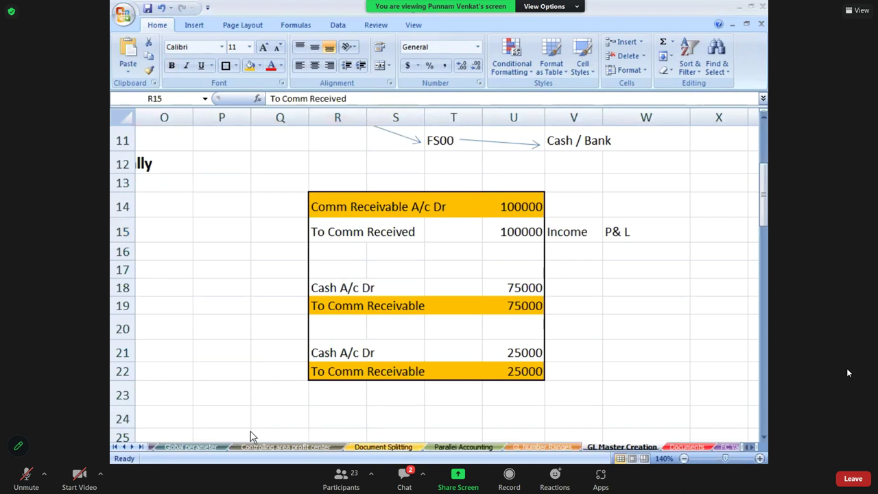
# On the Global perameter sheet, fill the Other Incomes name and number range cells with orange and check that range
pyautogui.click(187, 447)
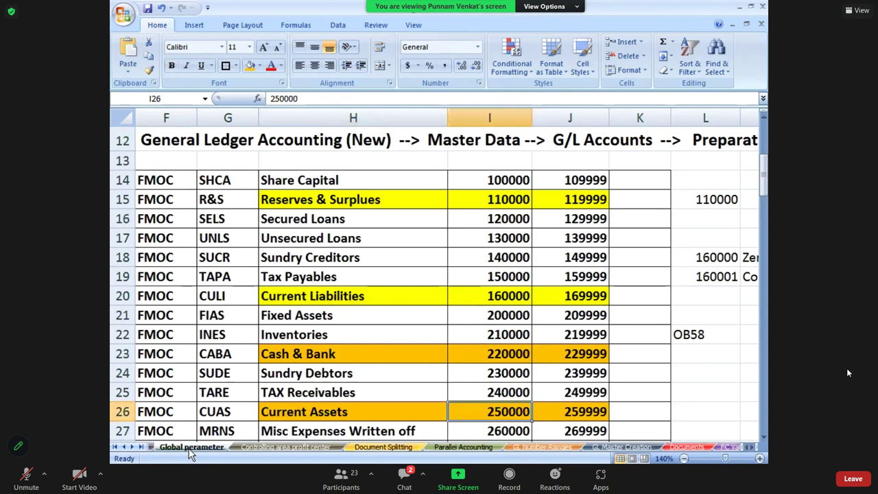
pyautogui.press('Down')
pyautogui.press('Down')
pyautogui.press('Down')
pyautogui.press('Down')
pyautogui.press('Down')
pyautogui.press('Down')
pyautogui.press('Down')
pyautogui.press('Down')
pyautogui.press('Down')
pyautogui.press('Down')
pyautogui.press('Down')
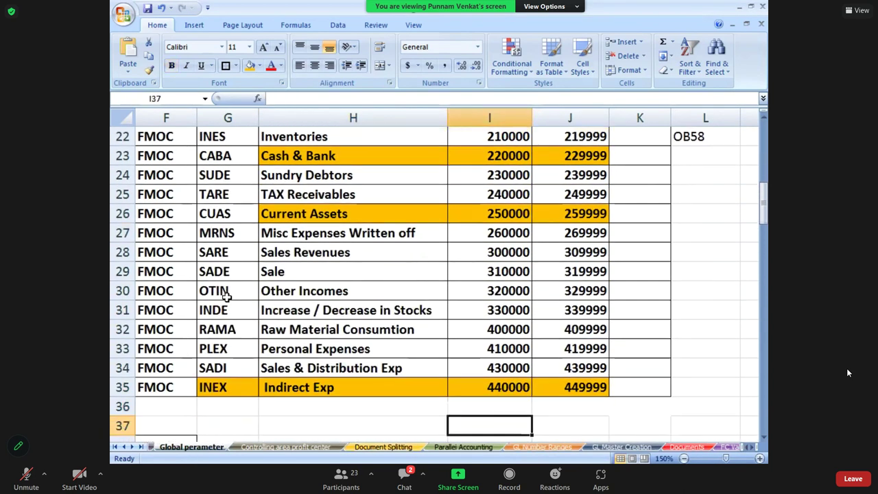
pyautogui.click(271, 291)
pyautogui.hotkey('shift', 'Right')
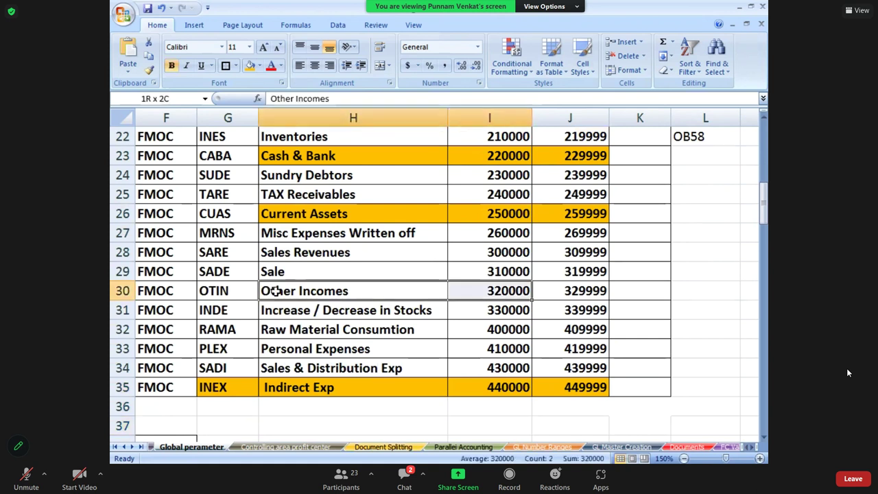
pyautogui.hotkey('shift', 'Right')
pyautogui.click(250, 66)
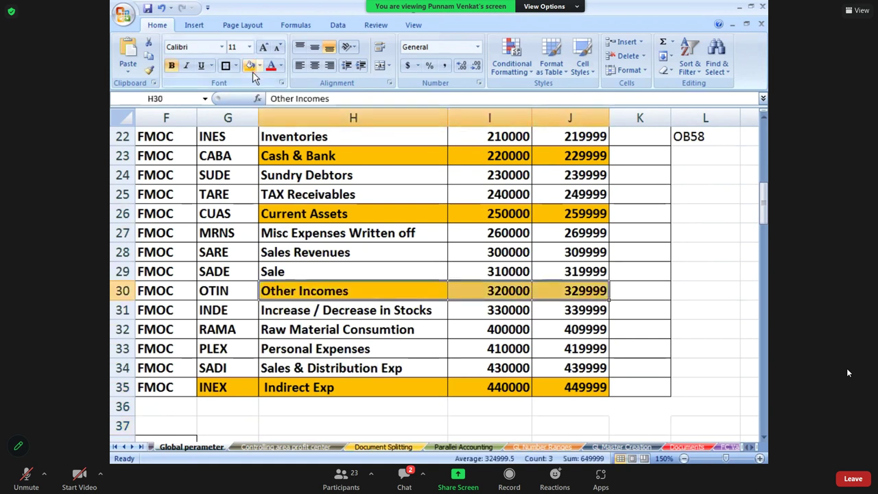
pyautogui.click(291, 283)
pyautogui.click(506, 295)
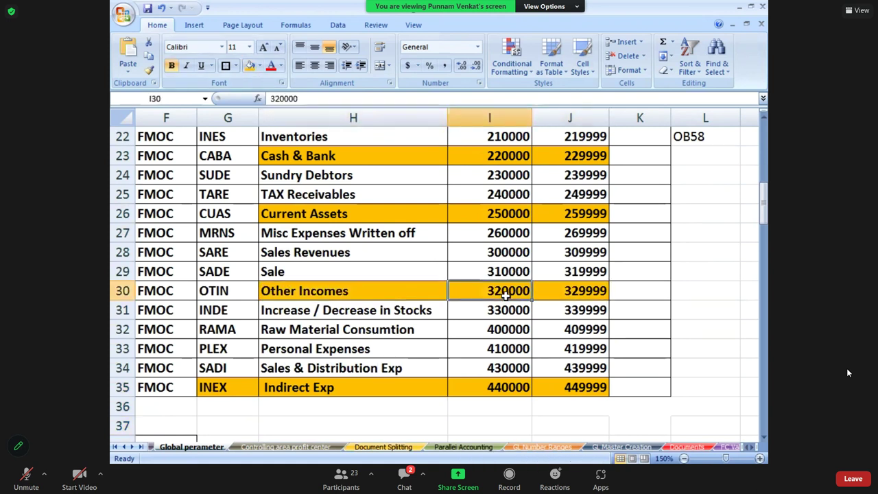
pyautogui.click(578, 292)
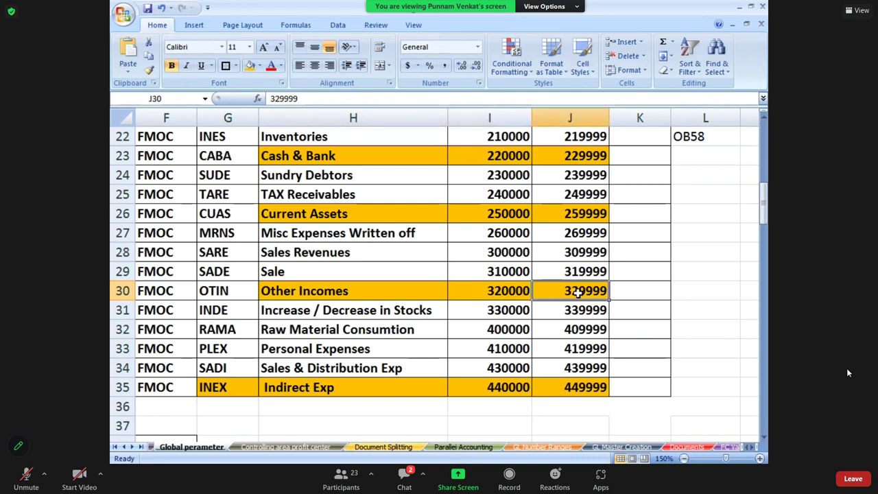
# Switch to SAP and start creating G/L account 320000 in company code PM10 as a P&L statement account in the Other Incomes group
pyautogui.hotkey('alt', 'Tab')
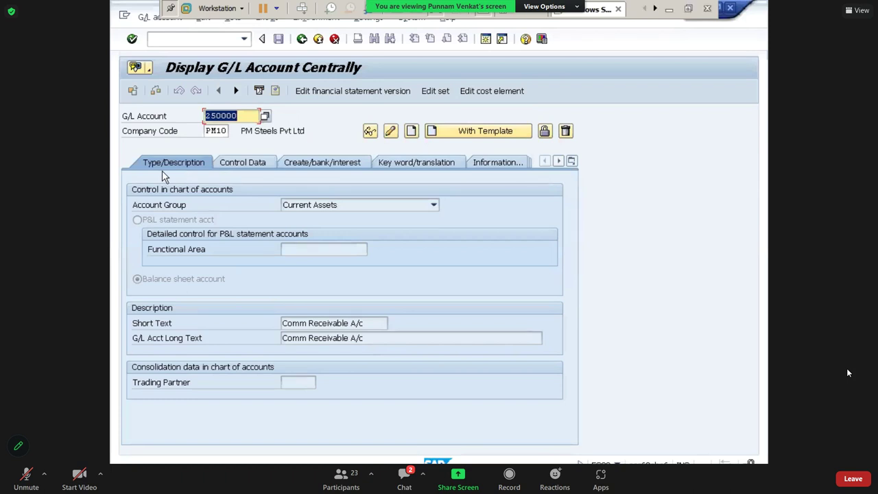
pyautogui.write('320000')
pyautogui.press('Tab')
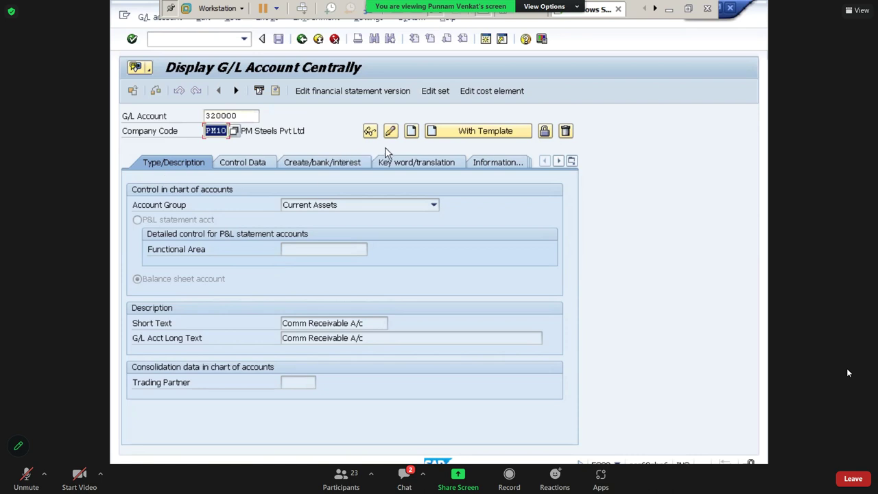
pyautogui.click(410, 131)
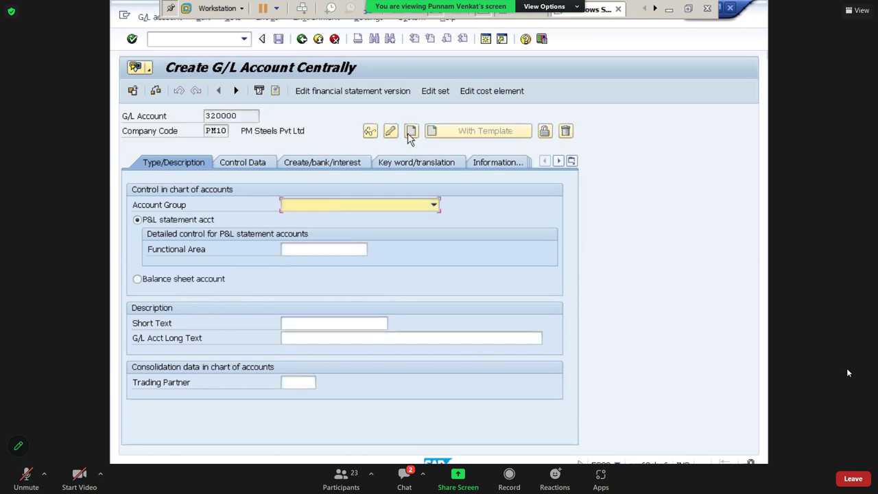
pyautogui.click(327, 207)
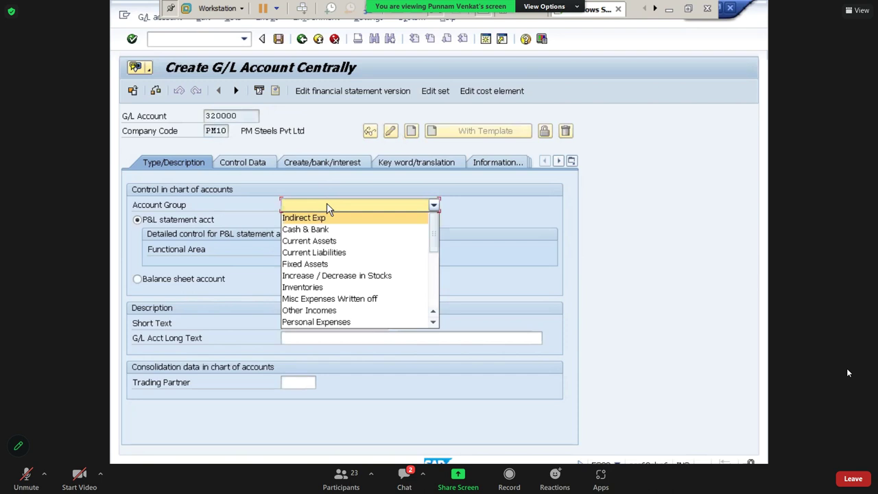
pyautogui.click(326, 308)
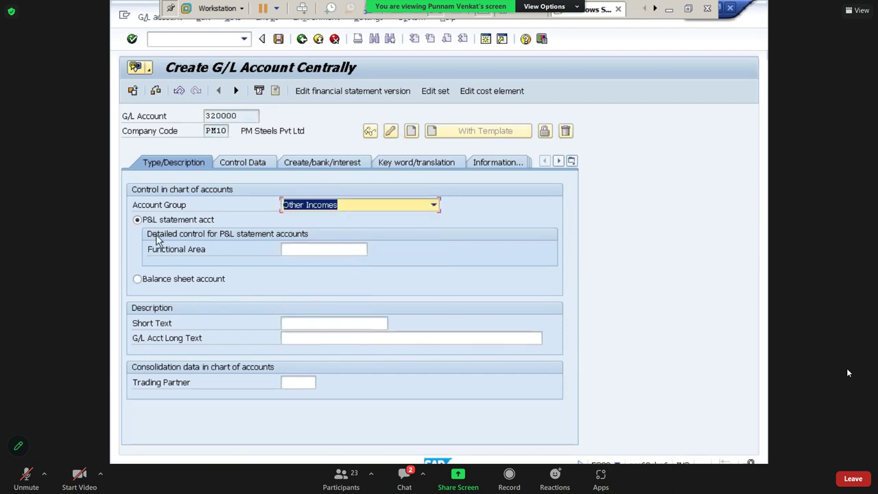
pyautogui.click(146, 225)
# Enter Comm Received A/c as both the short text and the long text of the account
pyautogui.click(299, 322)
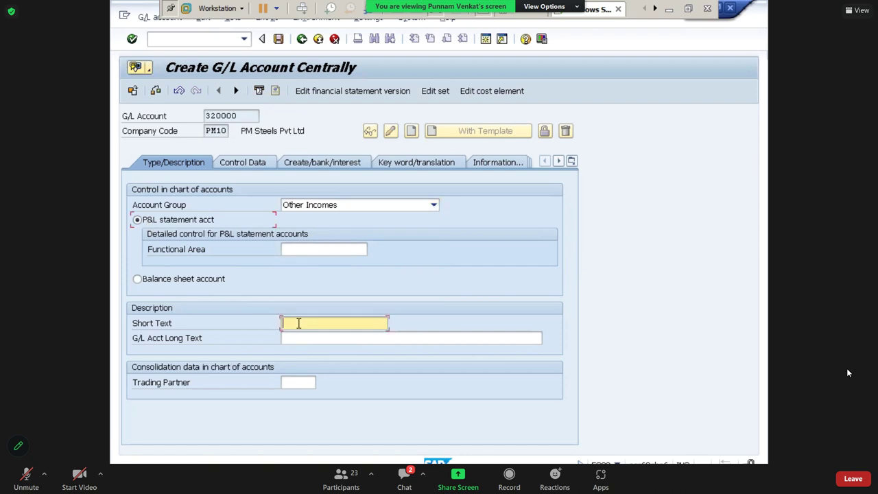
pyautogui.write('Comm Received')
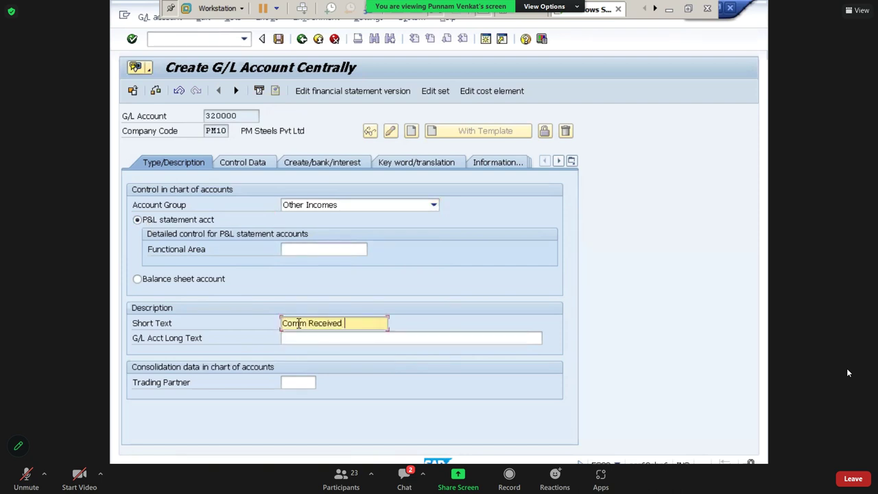
pyautogui.press('BackSpace')
pyautogui.write('A/c')
pyautogui.press('Tab')
pyautogui.hotkey('shift', 'Tab')
pyautogui.hotkey('ctrl', 'c')
pyautogui.press('Tab')
pyautogui.hotkey('ctrl', 'v')
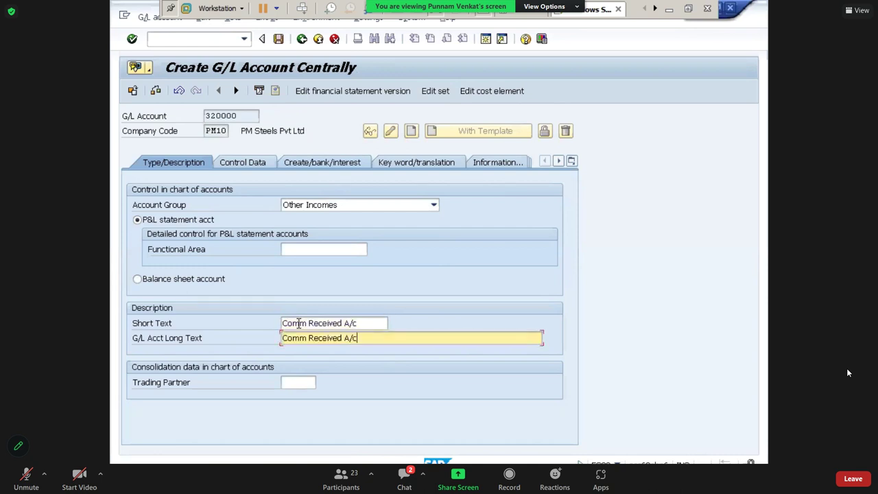
# In the account's control data, enable line item display and choose a previously used sort key
pyautogui.click(261, 164)
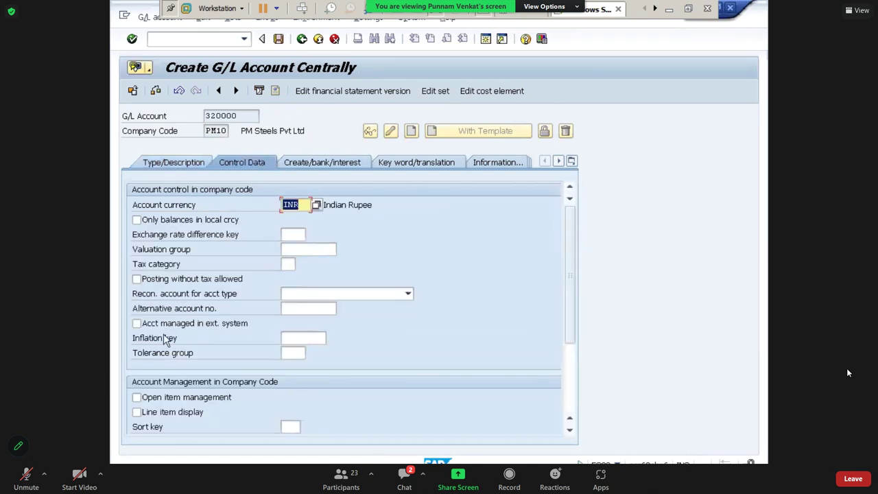
pyautogui.click(158, 416)
pyautogui.click(295, 427)
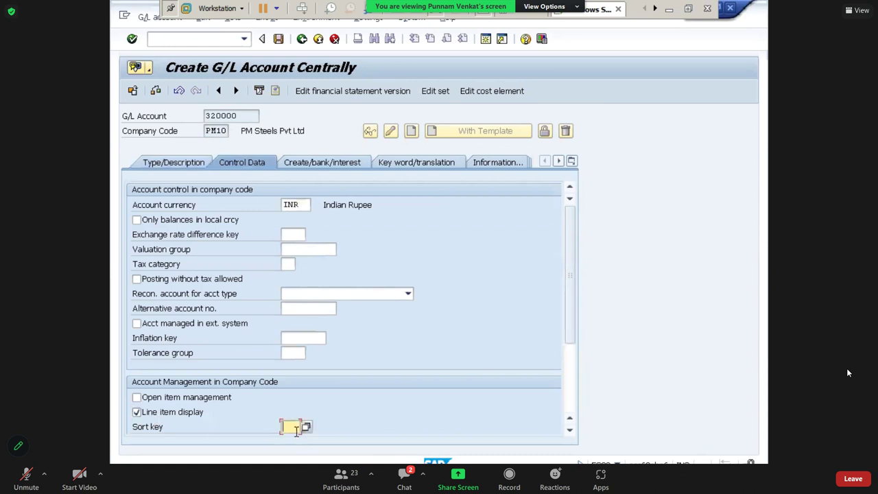
pyautogui.click(300, 439)
# Set the field status group to G001 and save the Comm Received account
pyautogui.click(306, 172)
pyautogui.click(294, 204)
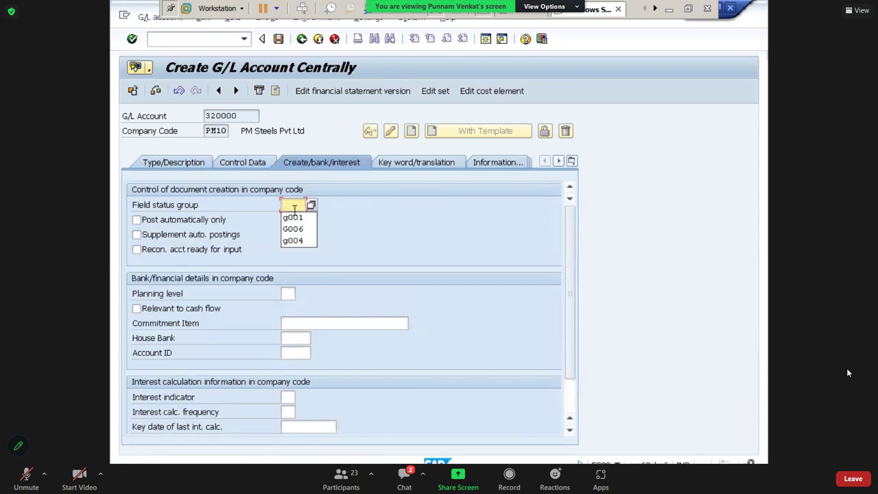
pyautogui.click(293, 218)
pyautogui.press('Return')
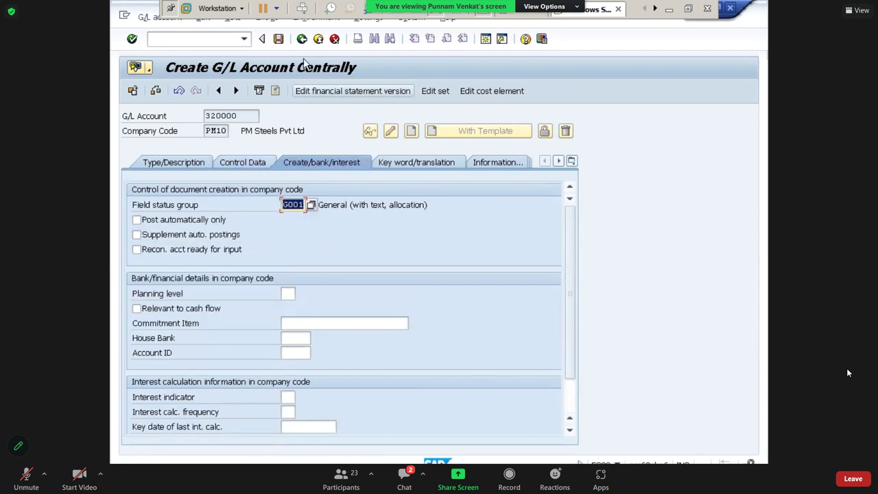
pyautogui.click(279, 39)
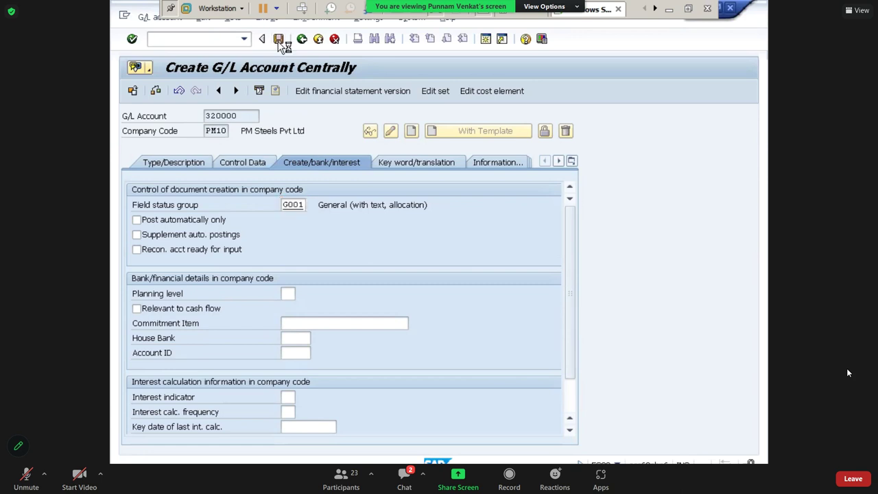
# Review the saved account's control data and its type and description, and return to the Excel workbook
pyautogui.click(242, 164)
pyautogui.click(191, 164)
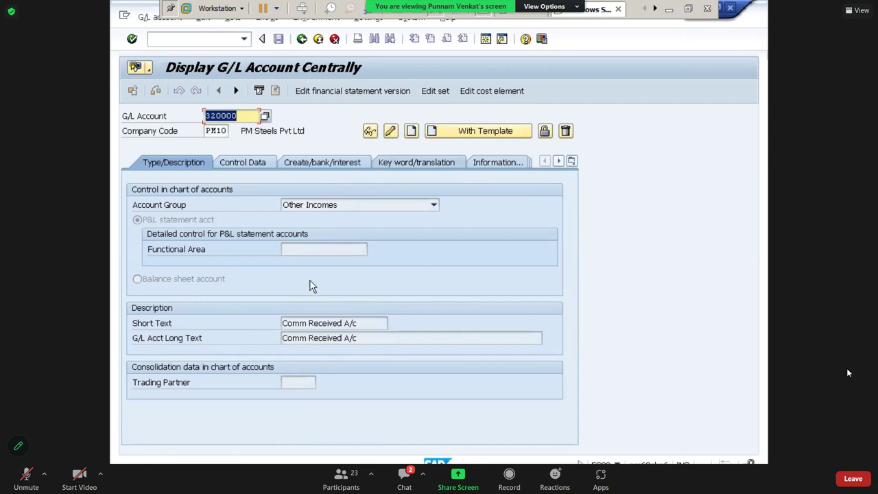
pyautogui.click(671, 10)
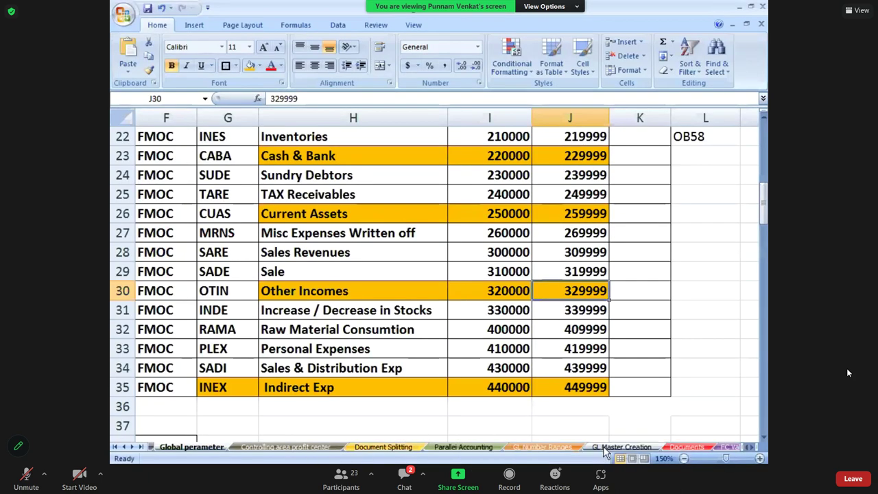
# Review the commission receivable, commission received and cash entries on the GL Master Creation sheet, and switch back to SAP
pyautogui.click(603, 448)
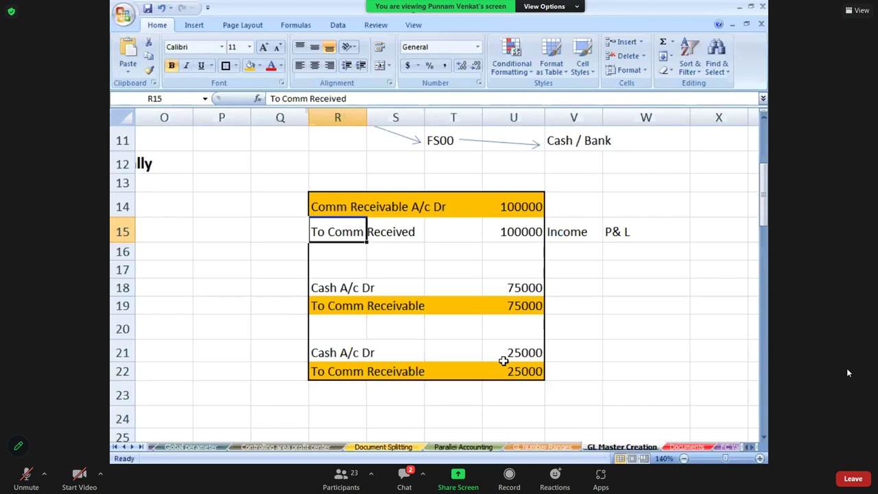
pyautogui.press('Down')
pyautogui.press('Down')
pyautogui.press('Down')
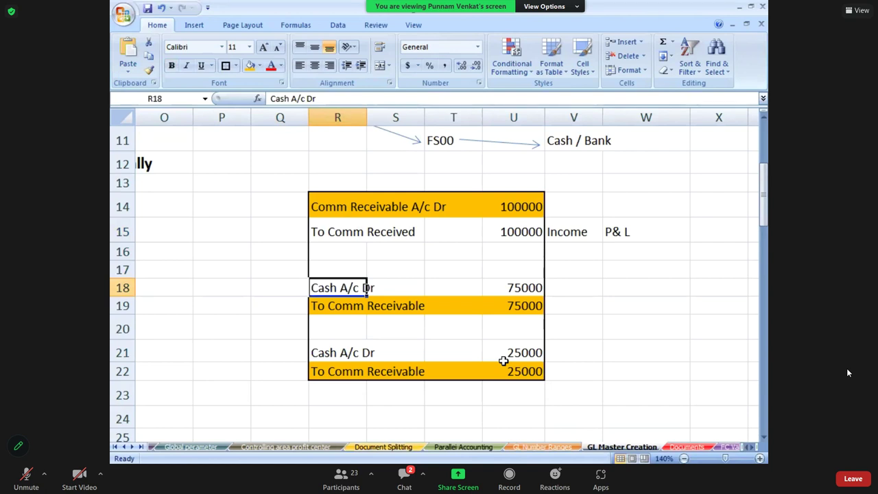
pyautogui.press('Down')
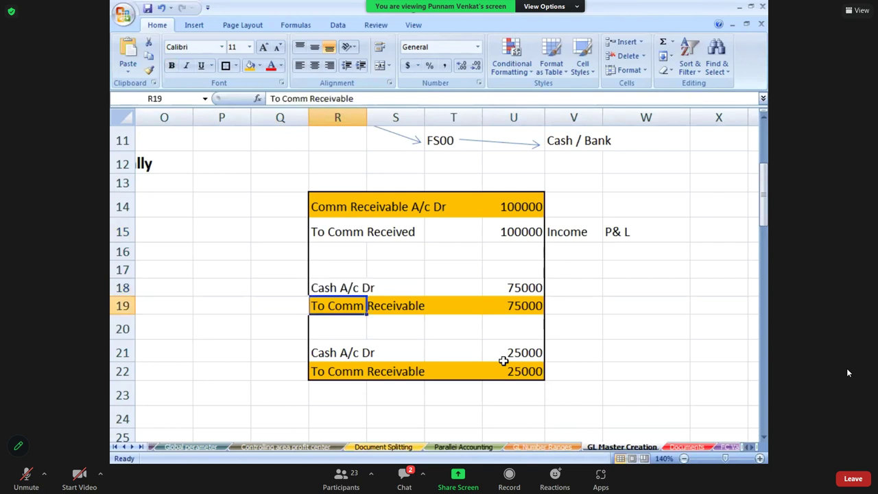
pyautogui.press('Down')
pyautogui.press('Down')
pyautogui.press('Down')
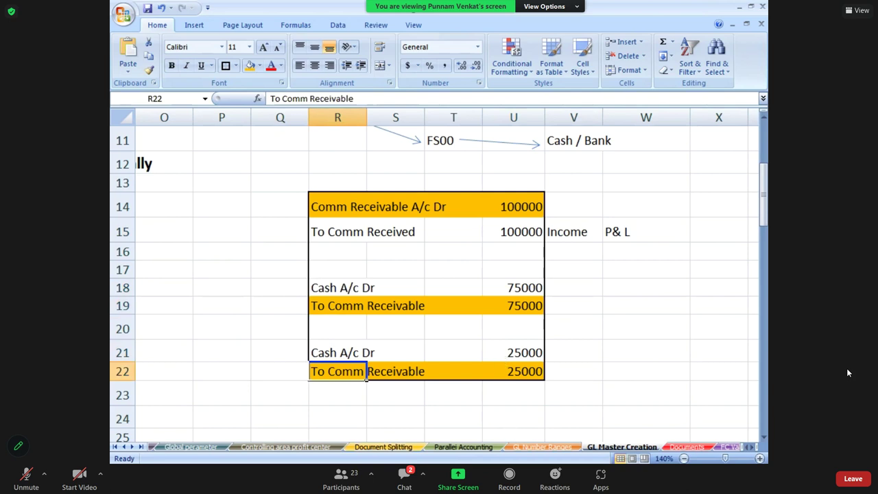
pyautogui.moveTo(382, 456)
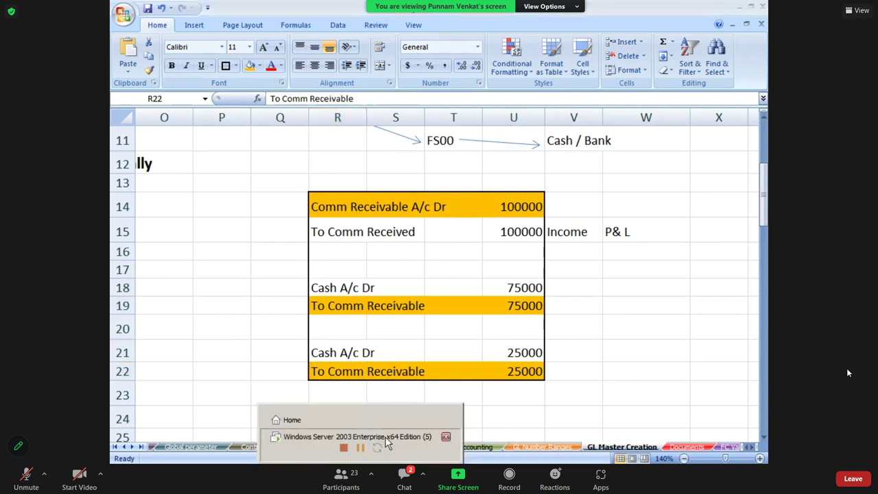
pyautogui.click(385, 436)
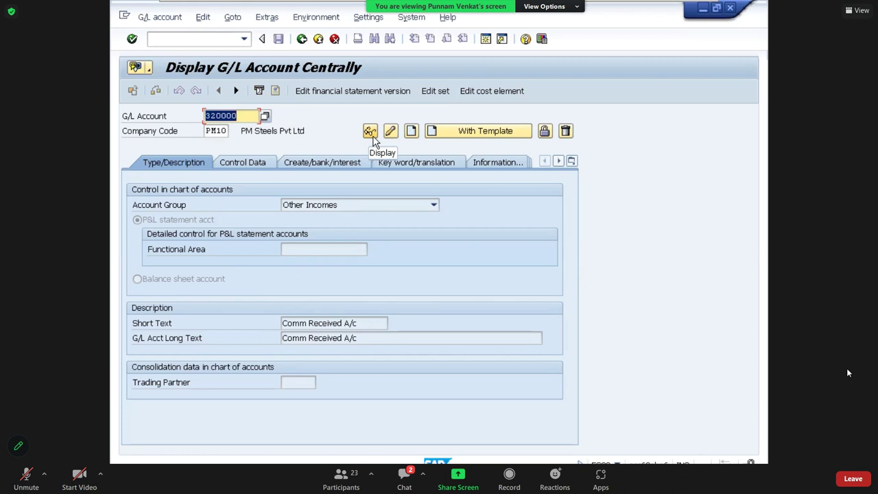
# Leave the G/L account display and collapse the SAP menu tree up to the Accounting folder
pyautogui.click(302, 41)
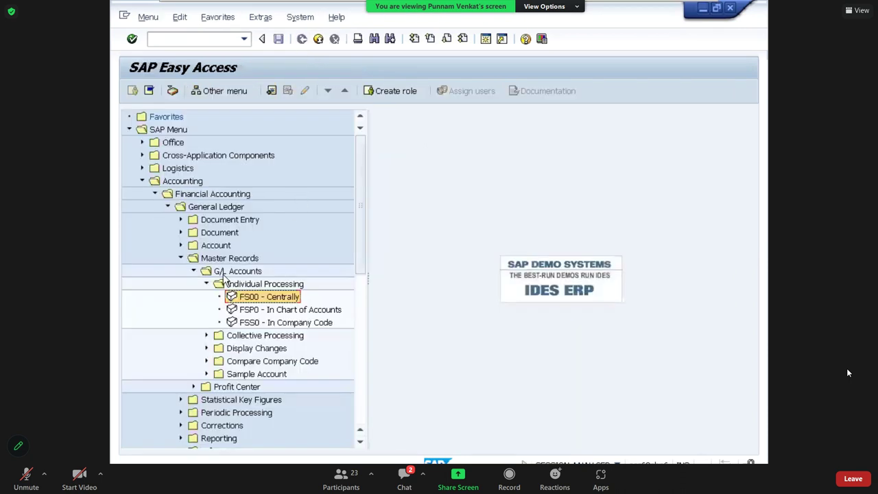
pyautogui.doubleClick(223, 277)
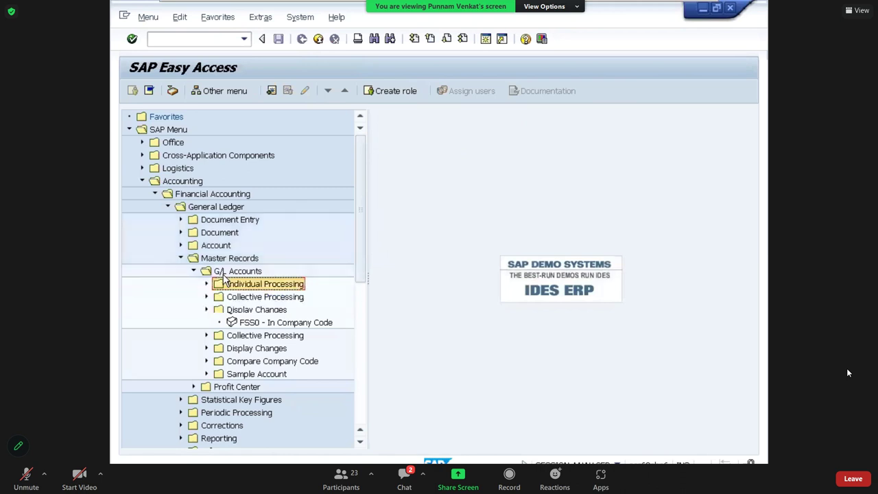
pyautogui.press('Left')
pyautogui.press('Left')
pyautogui.press('Left')
pyautogui.press('Left')
pyautogui.press('Up')
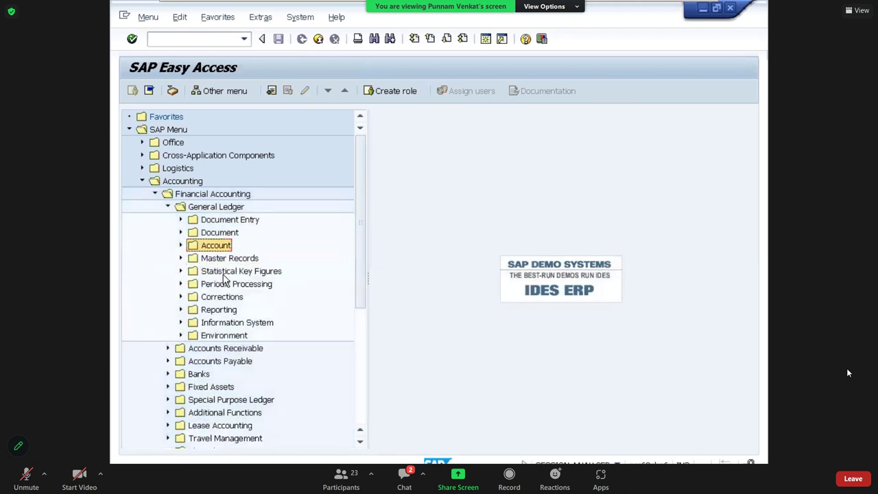
pyautogui.press('Left')
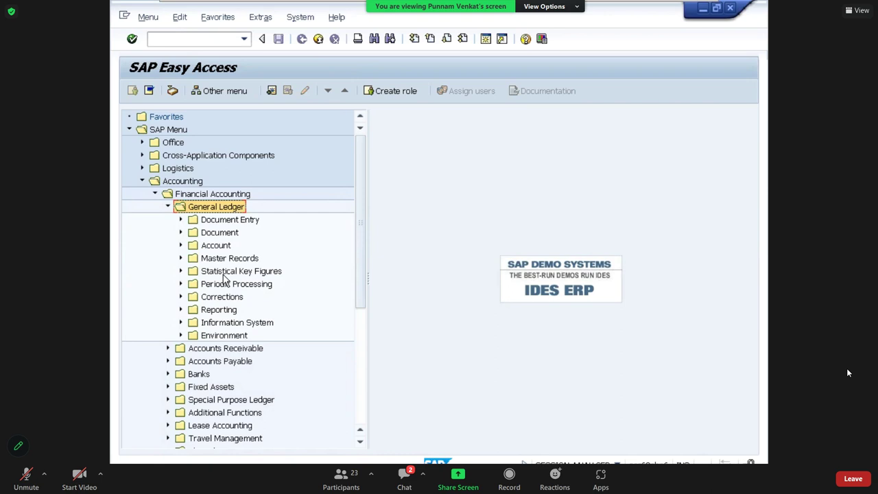
pyautogui.press('Left')
pyautogui.press('Left')
pyautogui.press('Left')
pyautogui.press('Left')
pyautogui.press('Left')
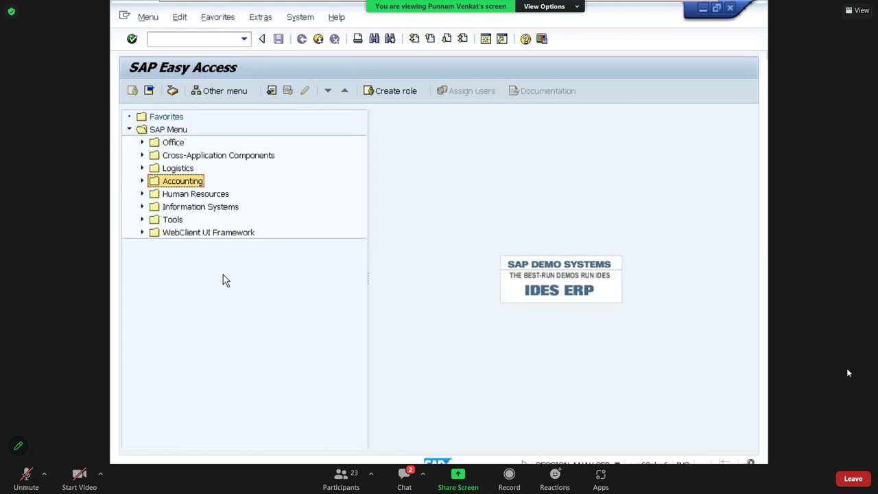
# Start transaction FS00 for central G/L account maintenance by its transaction code
pyautogui.click(200, 38)
pyautogui.write('FS')
pyautogui.press('BackSpace')
pyautogui.press('BackSpace')
pyautogui.write('FS00')
pyautogui.press('Return')
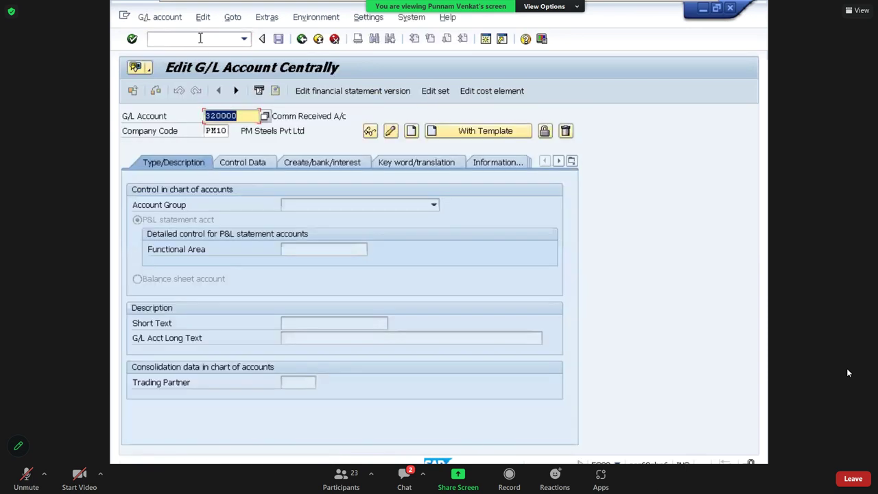
# Change the hierarchy display setting to show accounts in the navigation tree, and acknowledge the information message
pyautogui.click(366, 21)
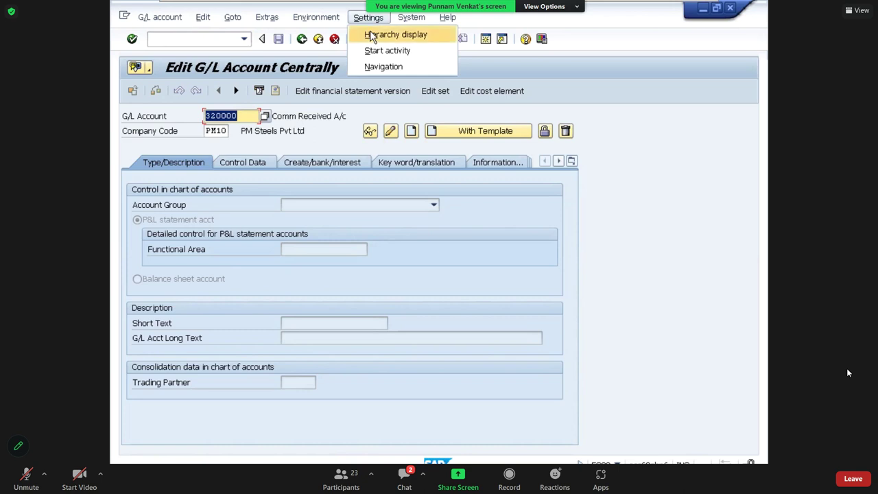
pyautogui.click(371, 35)
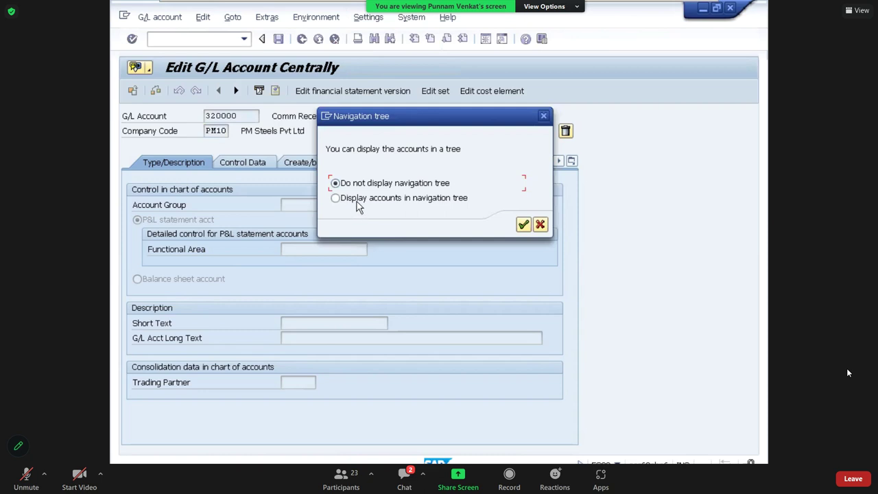
pyautogui.click(523, 226)
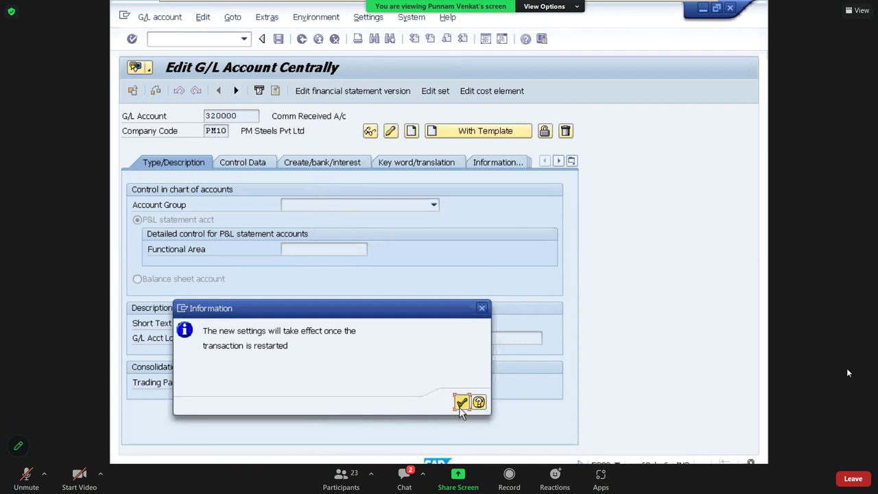
pyautogui.click(460, 403)
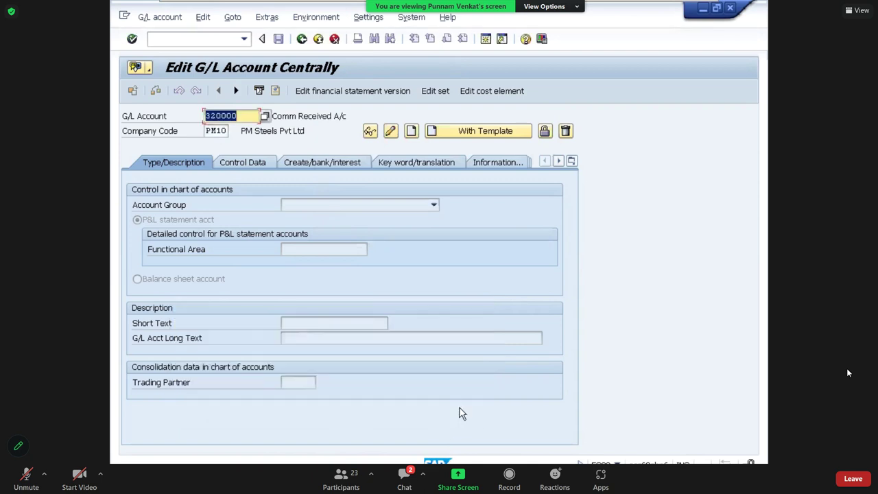
# End the transaction with /N and restart FS00 to apply the new display setting
pyautogui.click(191, 39)
pyautogui.write('/N')
pyautogui.press('Return')
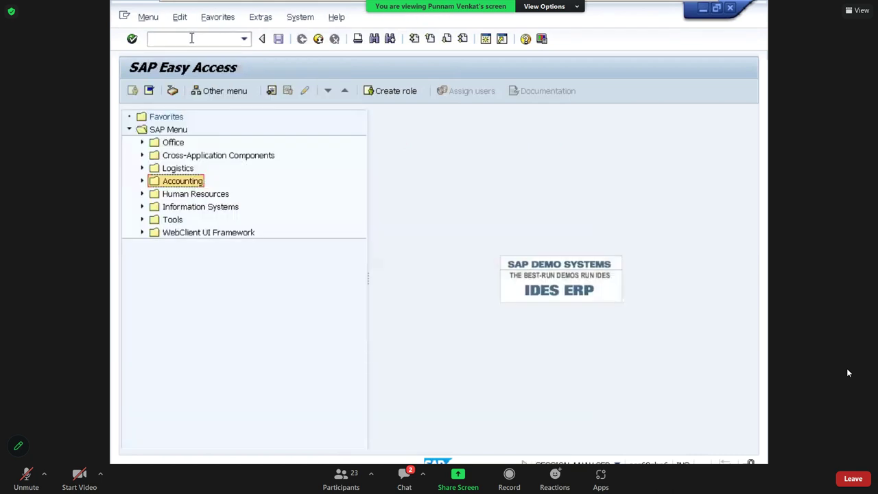
pyautogui.click(191, 39)
pyautogui.write('FS')
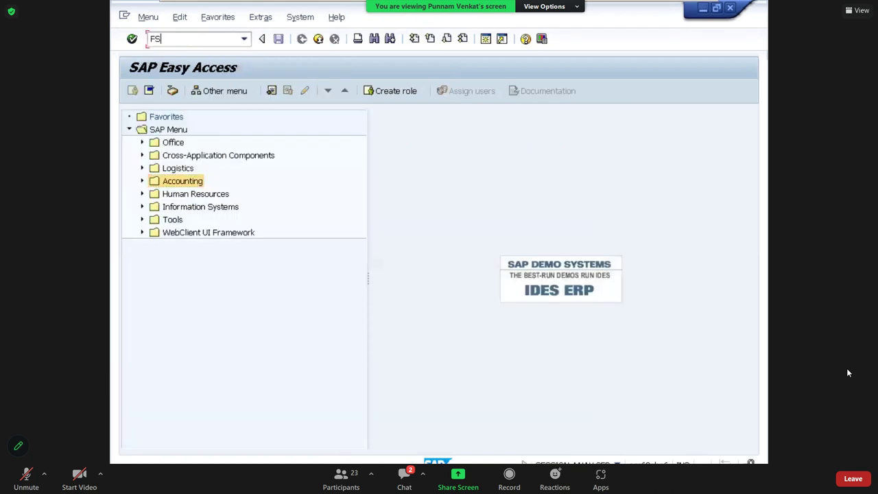
pyautogui.write('00')
pyautogui.press('Return')
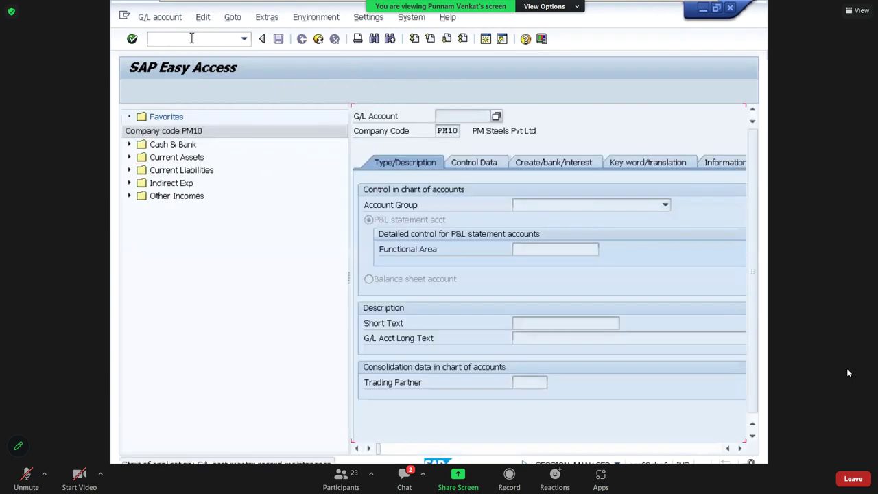
# Expand the Cash & Bank and Current Assets groups in the navigation tree and examine the accounts in them
pyautogui.click(168, 145)
pyautogui.click(129, 145)
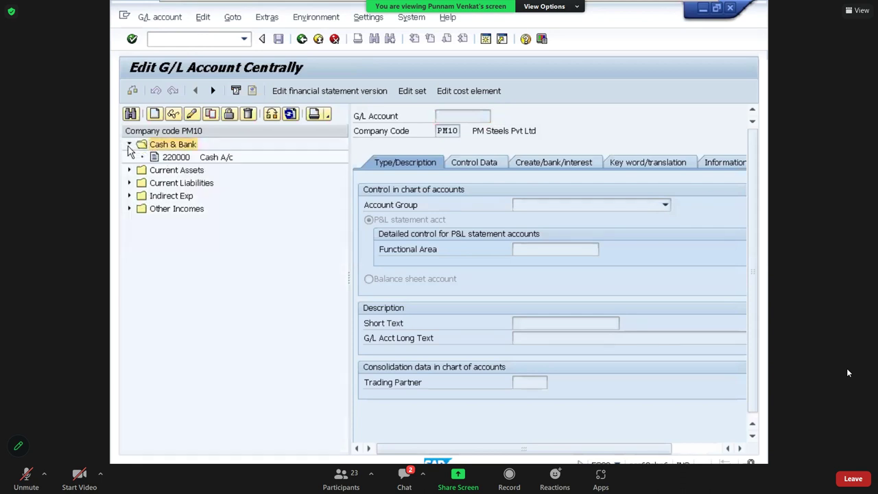
pyautogui.click(203, 159)
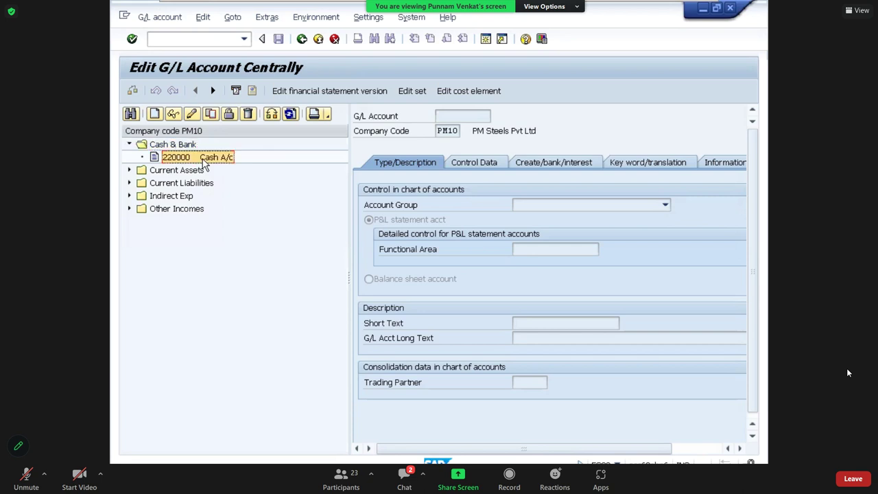
pyautogui.click(169, 171)
pyautogui.click(130, 171)
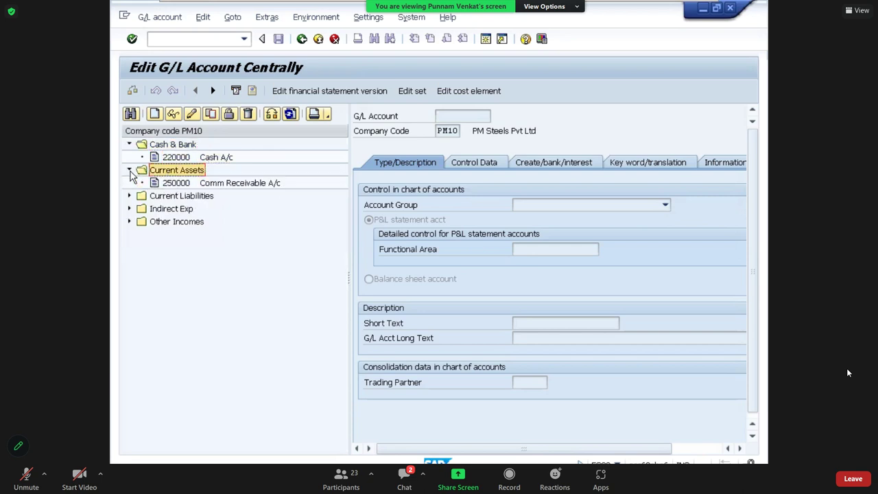
pyautogui.click(218, 184)
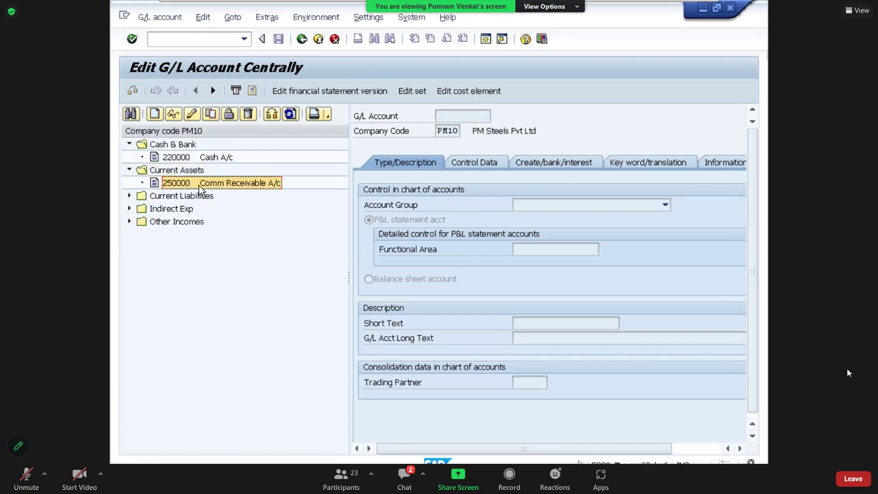
# Expand the Current Liabilities, Indirect Exp and Other Incomes groups and examine the accounts in them
pyautogui.click(130, 196)
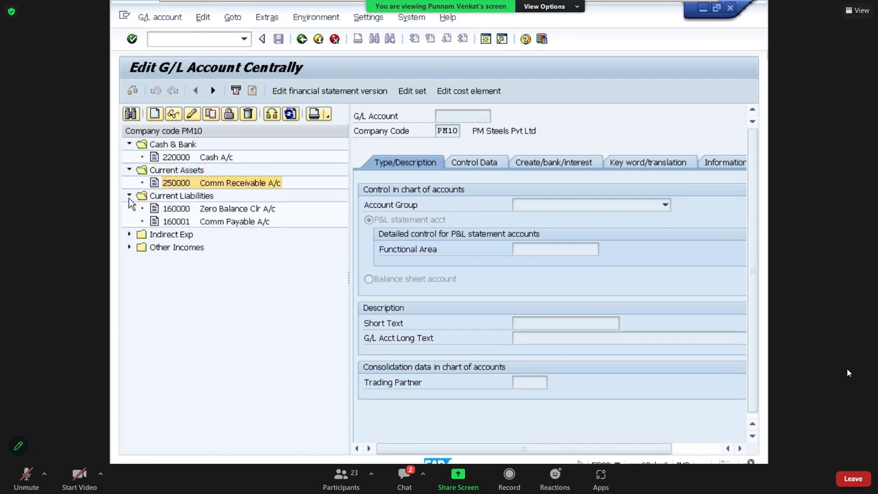
pyautogui.click(217, 209)
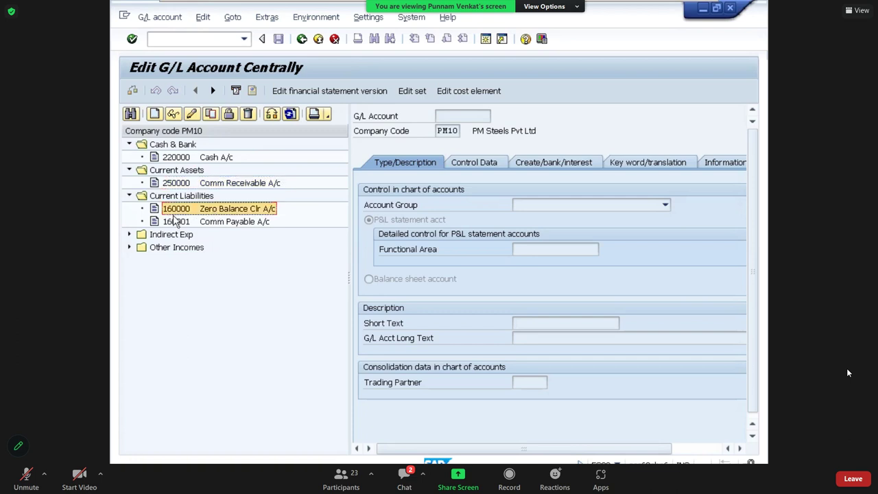
pyautogui.click(226, 222)
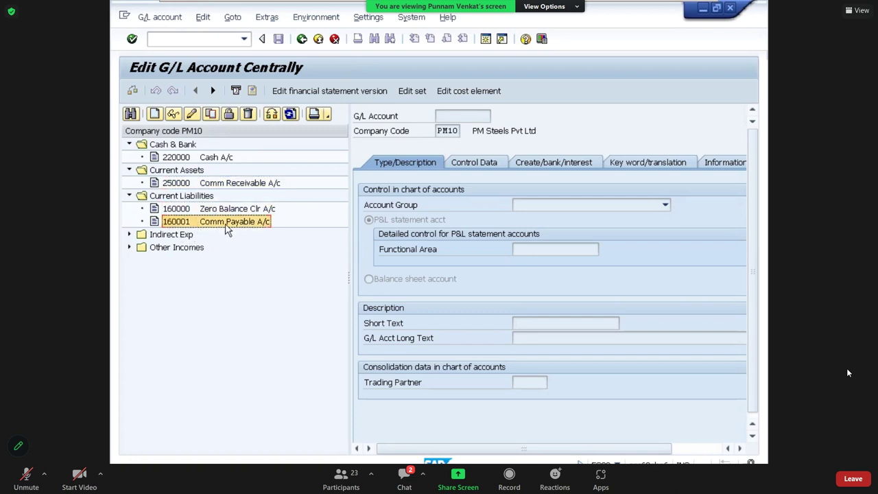
pyautogui.click(129, 234)
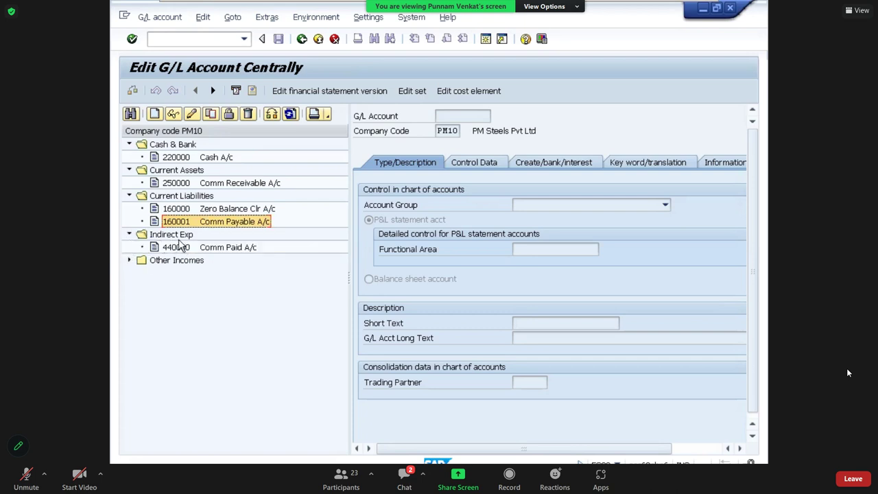
pyautogui.click(226, 249)
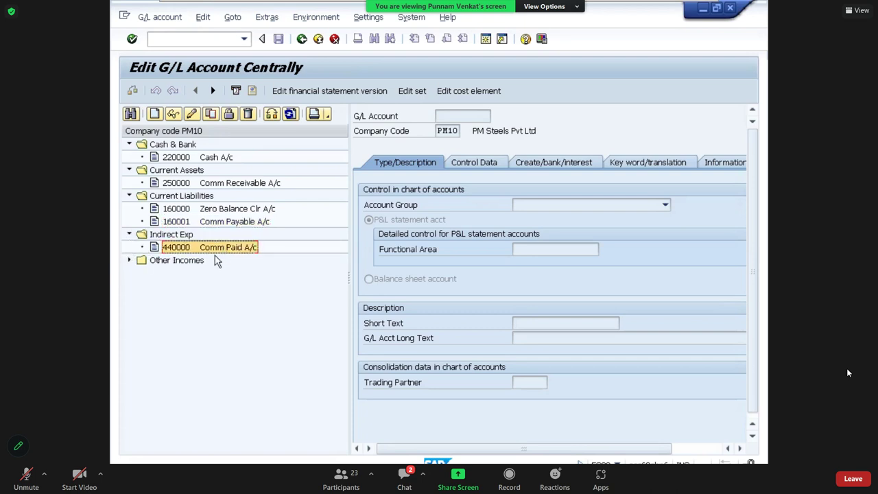
pyautogui.click(129, 262)
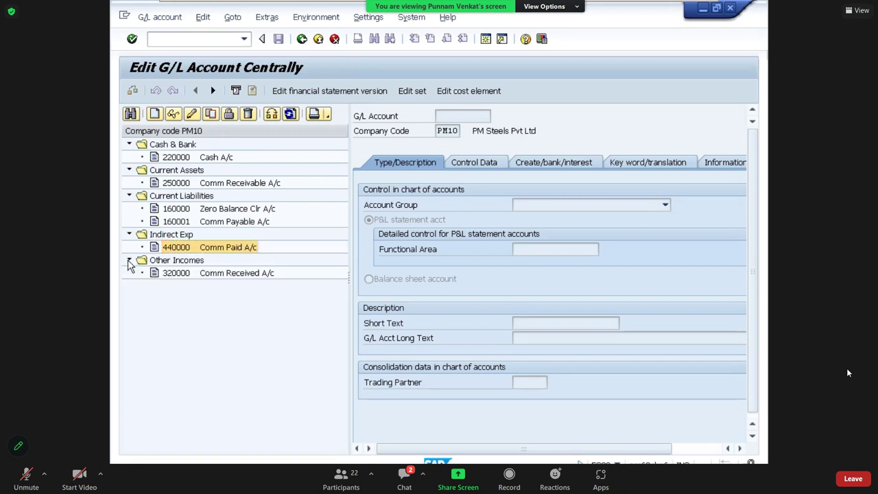
pyautogui.click(230, 274)
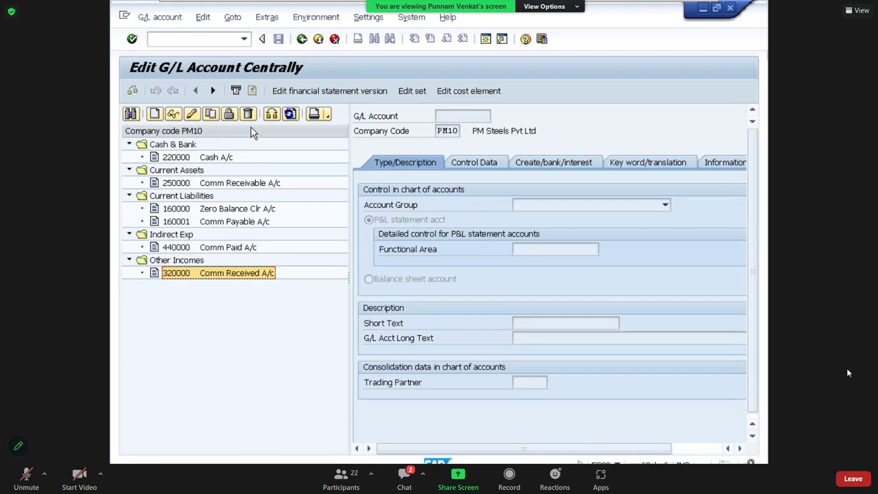
# Display Cash A/c 220000 from the tree and review its control data, document creation settings, and type and description
pyautogui.doubleClick(185, 157)
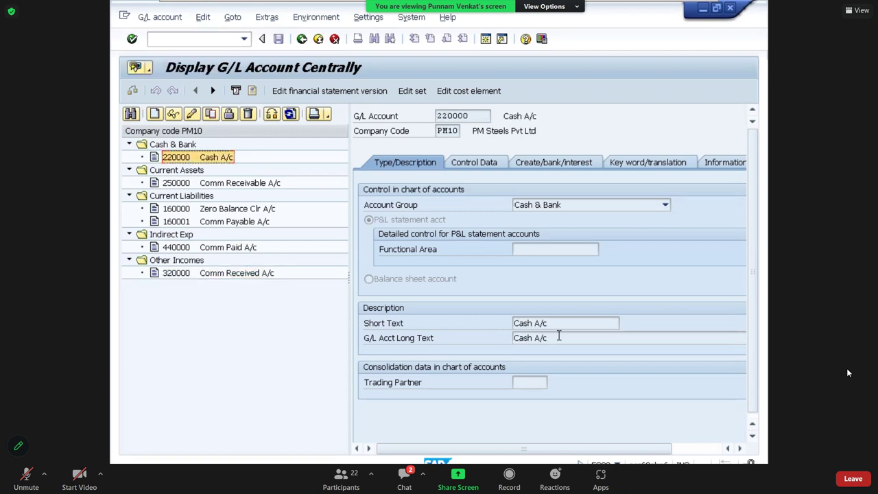
pyautogui.click(472, 161)
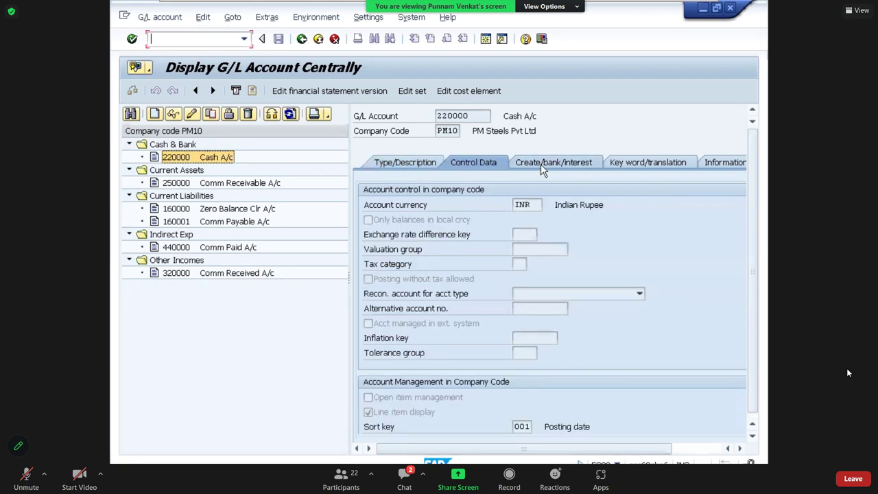
pyautogui.click(540, 163)
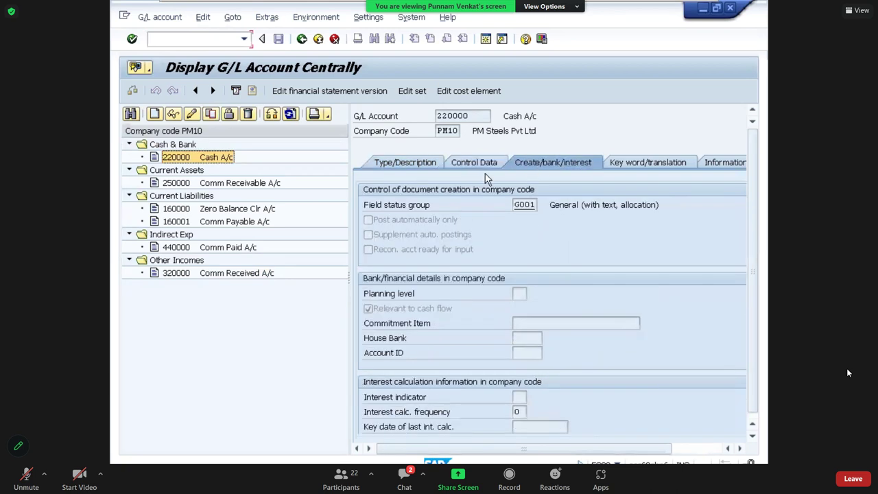
pyautogui.click(416, 166)
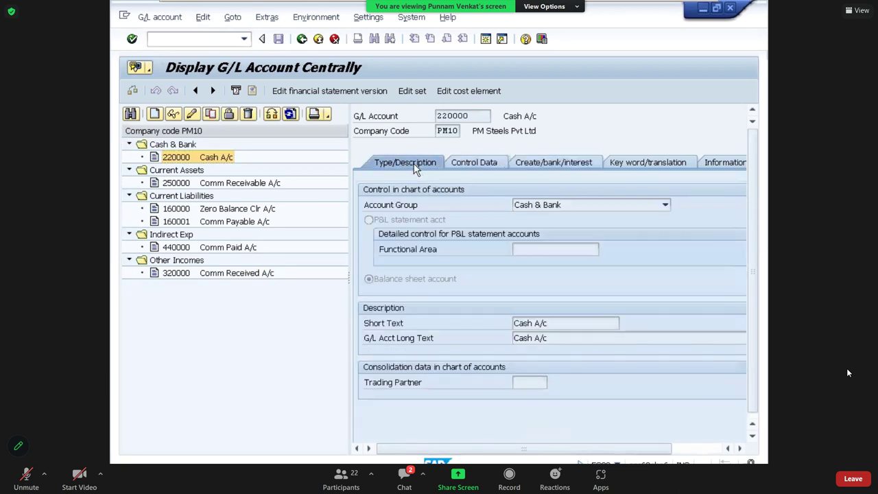
# Display Comm Receivable A/c 250000 from the tree and review its control data, document creation settings, and type and description
pyautogui.click(233, 185)
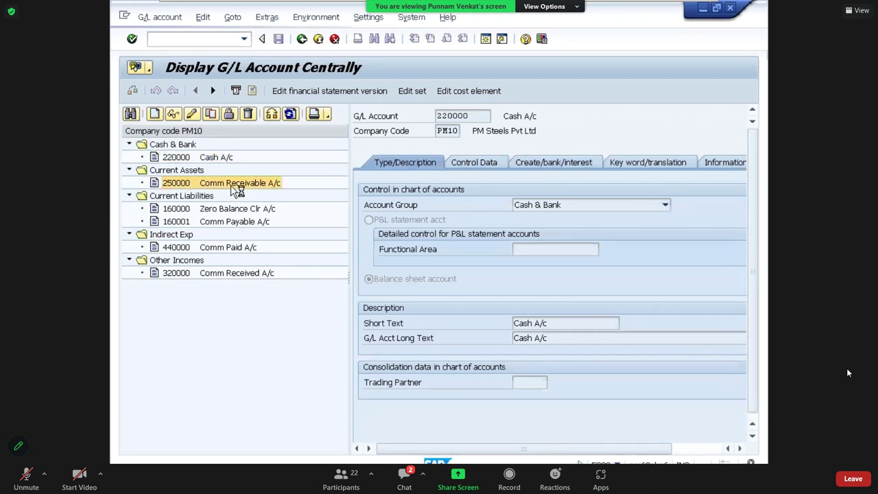
pyautogui.doubleClick(231, 189)
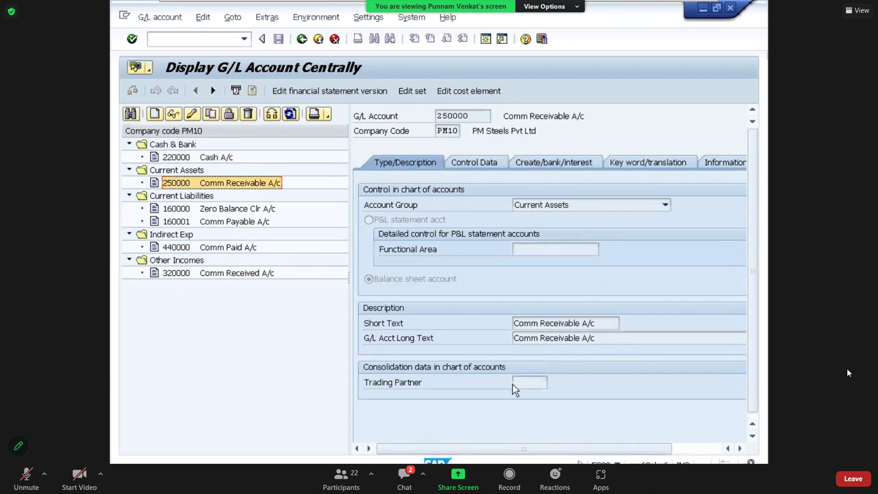
pyautogui.click(485, 161)
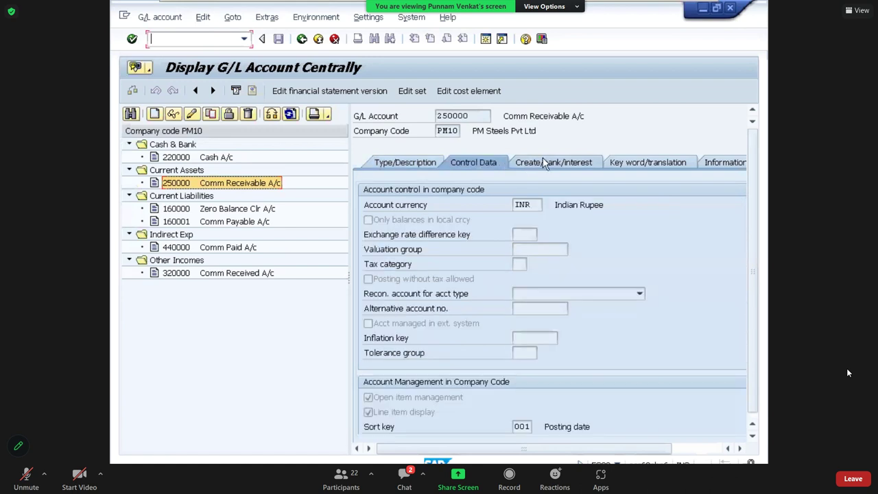
pyautogui.click(544, 162)
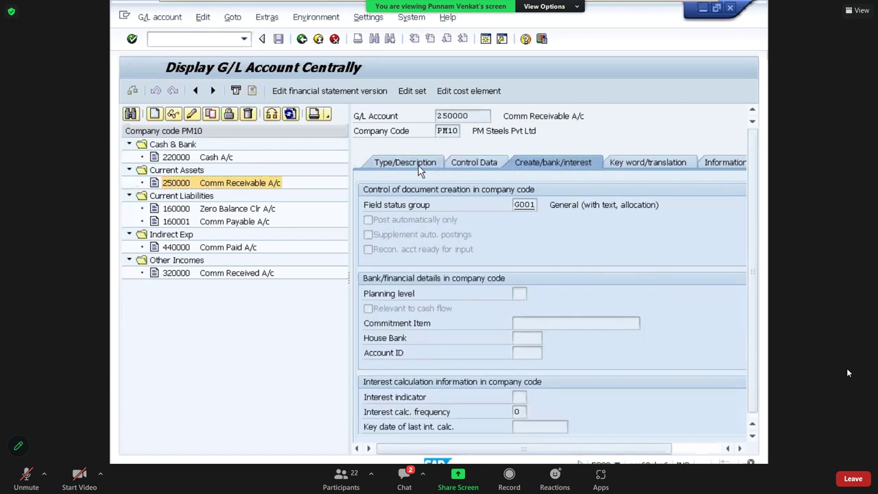
pyautogui.click(420, 168)
# Display Zero Balance Clr A/c 160000 from the tree and review its control data and document creation settings
pyautogui.doubleClick(226, 210)
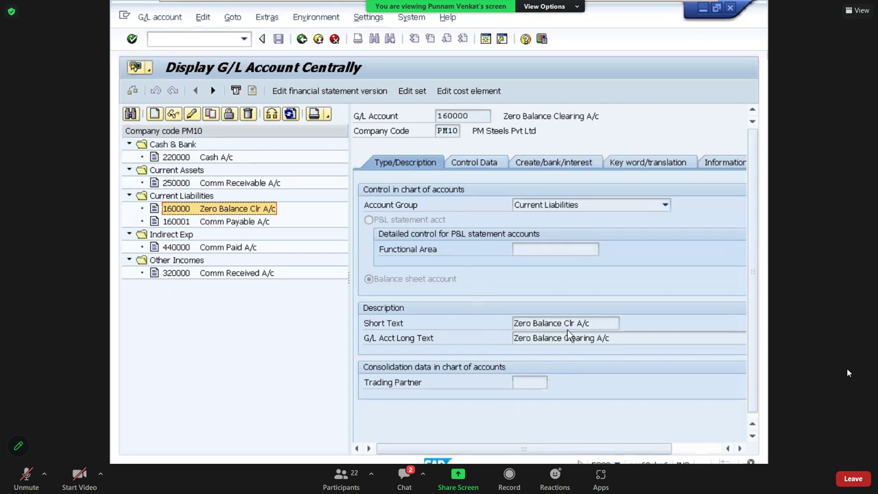
pyautogui.click(476, 162)
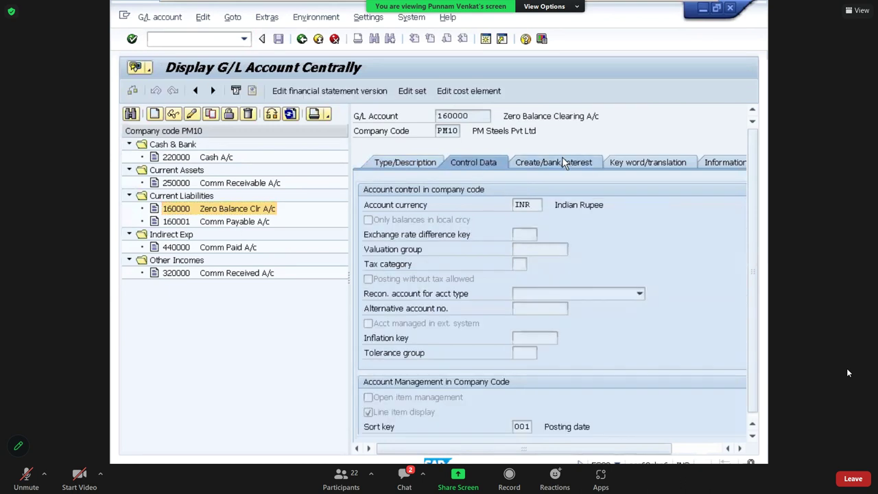
pyautogui.click(562, 160)
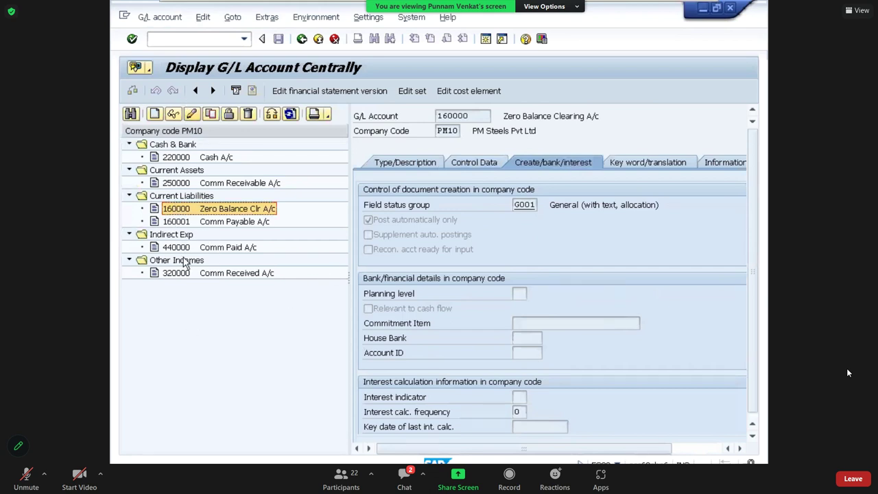
# Set the hierarchy display to "Do not display navigation tree"
pyautogui.click(363, 19)
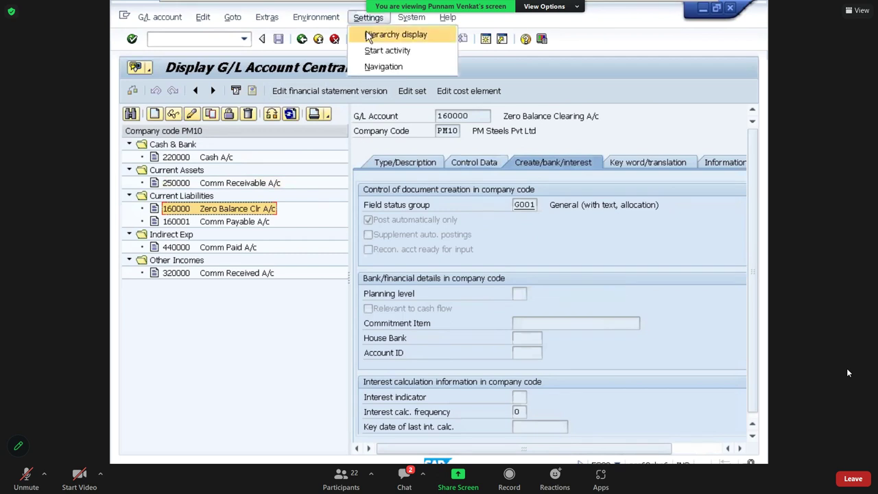
pyautogui.click(368, 35)
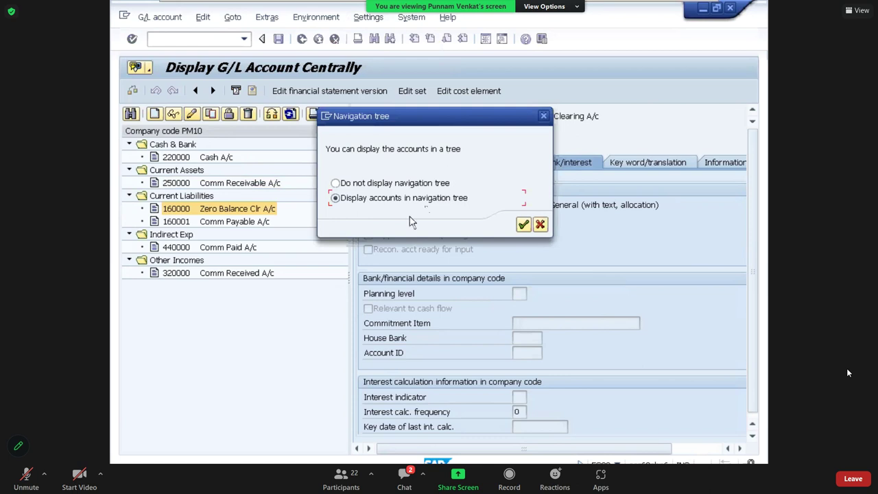
pyautogui.click(385, 185)
pyautogui.click(523, 225)
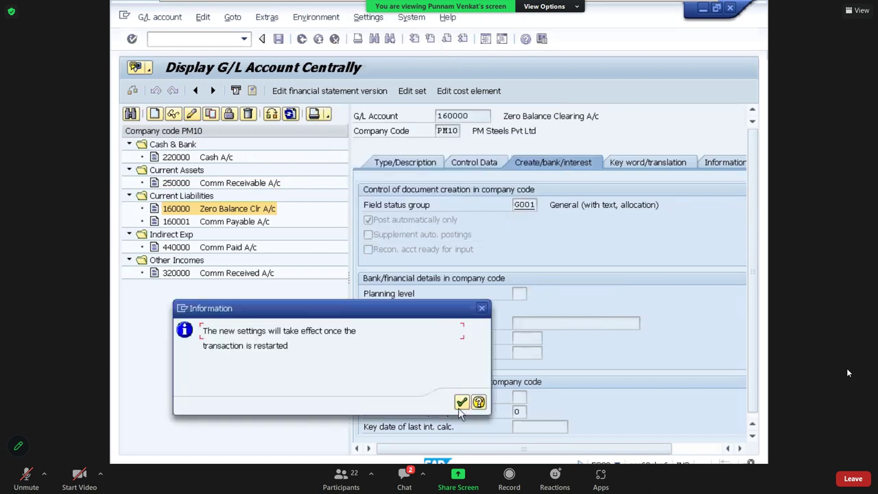
pyautogui.click(462, 402)
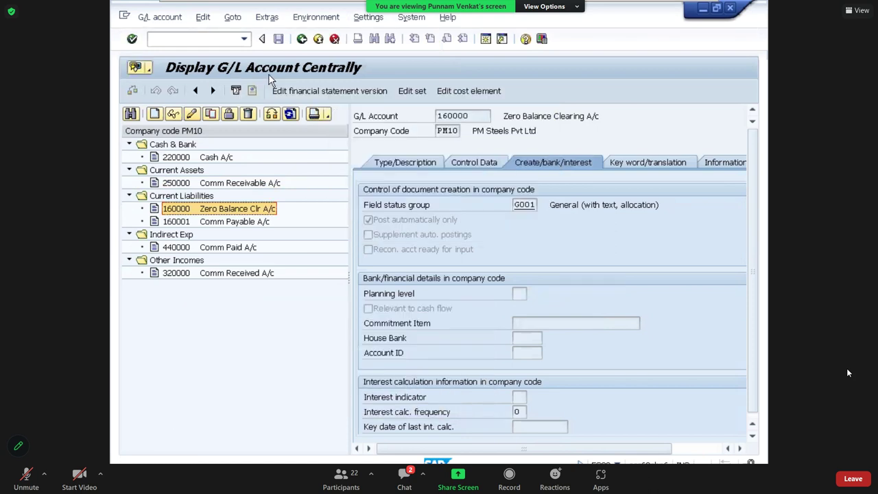
# End the transaction with /n and restart FS00 to apply the hidden-tree setting
pyautogui.click(226, 39)
pyautogui.write('/n')
pyautogui.press('Return')
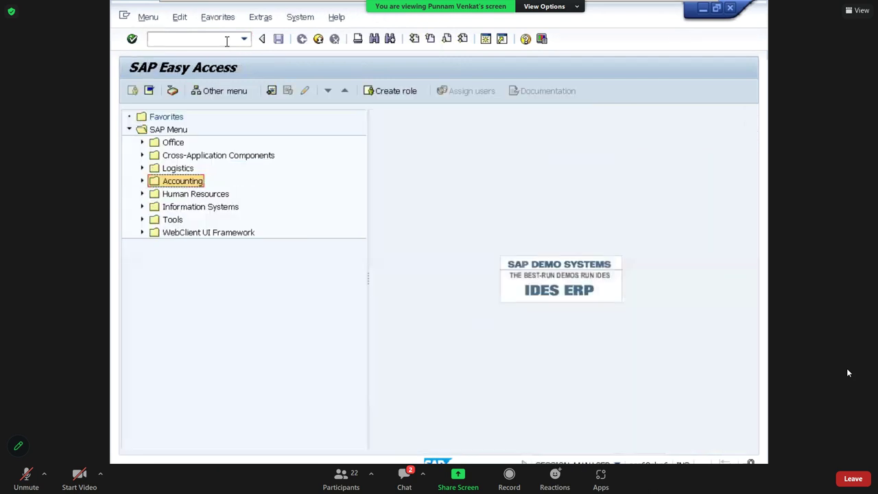
pyautogui.write('FS00')
pyautogui.press('Return')
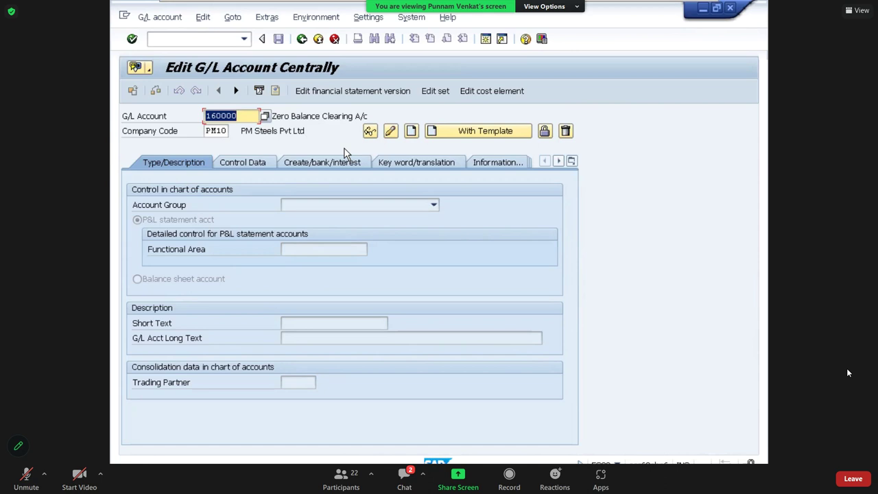
# Clear the G/L account number and look up the list of accounts in company code PM10 with the value help
pyautogui.press('BackSpace')
pyautogui.click(214, 115)
pyautogui.click(270, 123)
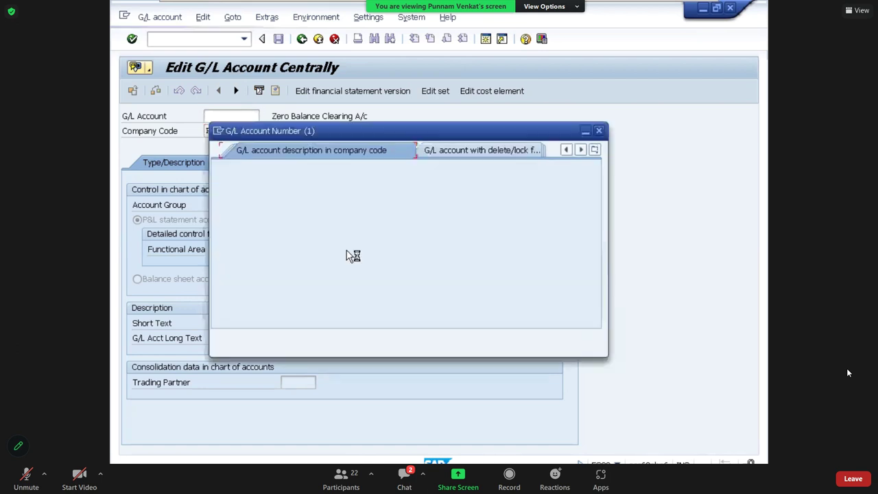
pyautogui.click(333, 234)
pyautogui.press('Return')
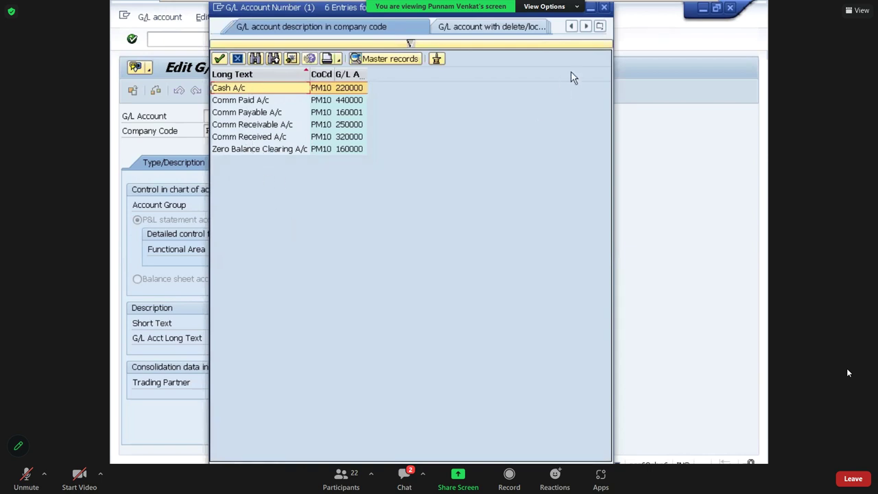
pyautogui.click(603, 8)
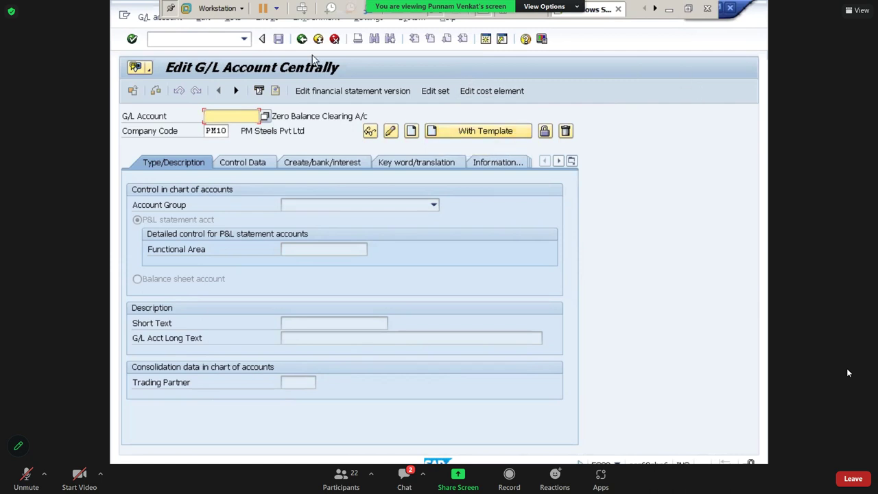
# Go back to the SAP Easy Access screen and start transaction FS00 again
pyautogui.click(301, 40)
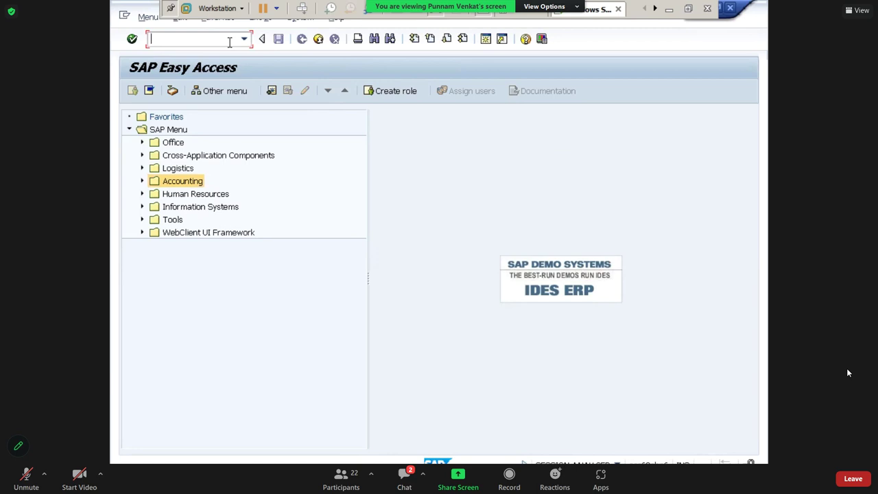
pyautogui.write('FS')
pyautogui.press('BackSpace')
pyautogui.press('BackSpace')
pyautogui.write('FS00')
pyautogui.press('Return')
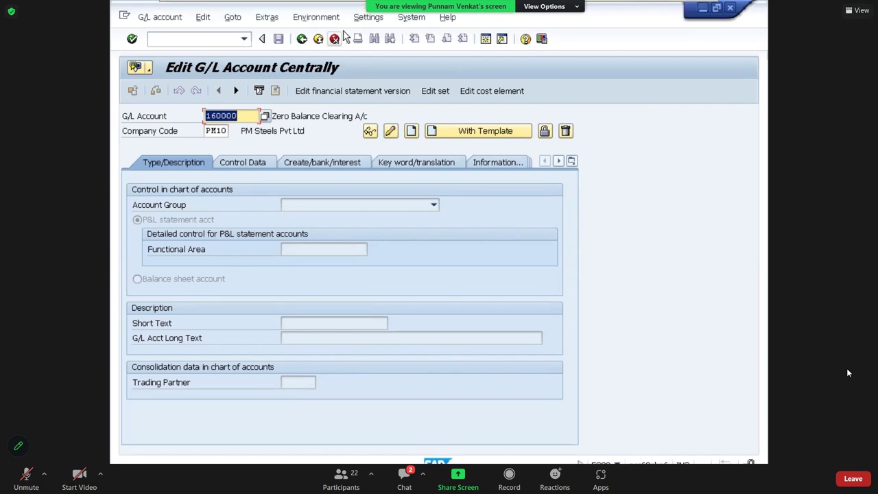
# Set the hierarchy display to "Display accounts in navigation tree"
pyautogui.click(369, 19)
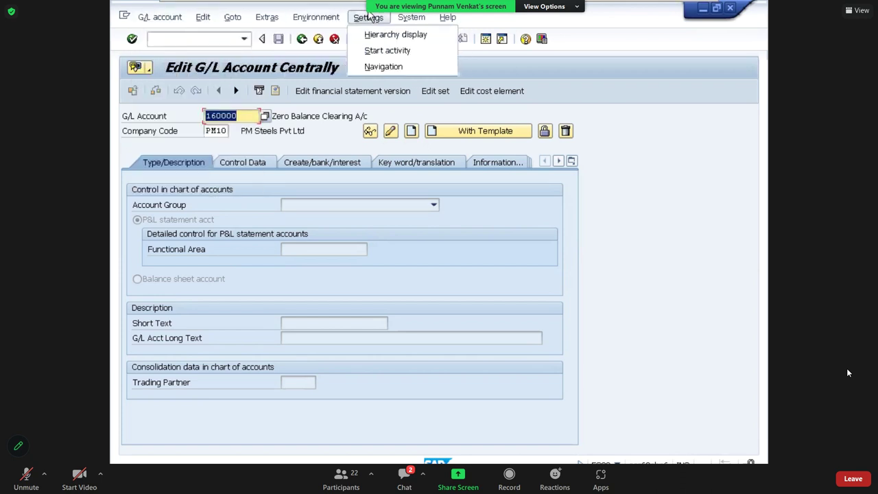
pyautogui.click(380, 34)
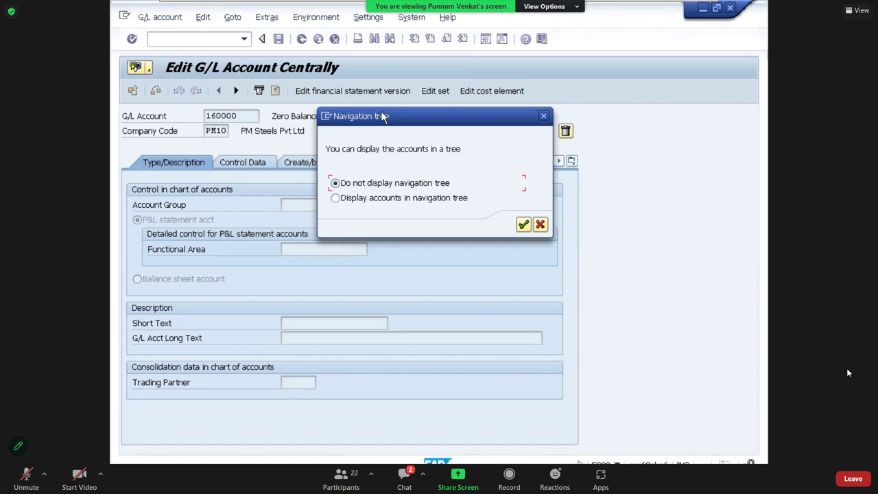
pyautogui.click(345, 206)
pyautogui.click(523, 224)
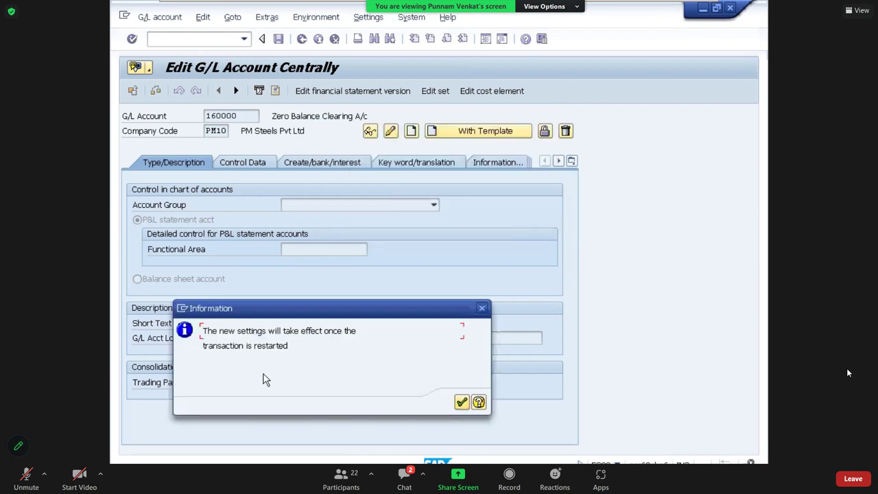
pyautogui.click(461, 402)
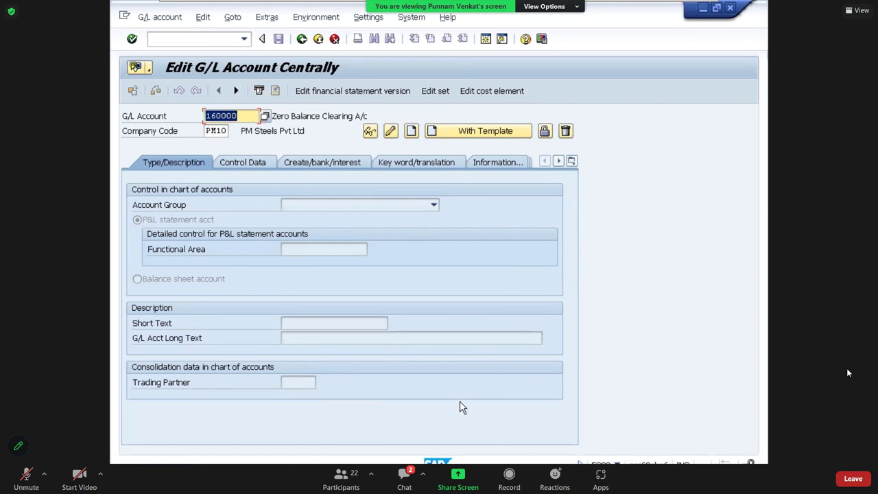
# Restart FS00 after ending it with /N, and expand the Cash & Bank and Current Assets groups in the navigation tree
pyautogui.click(186, 36)
pyautogui.write('/N')
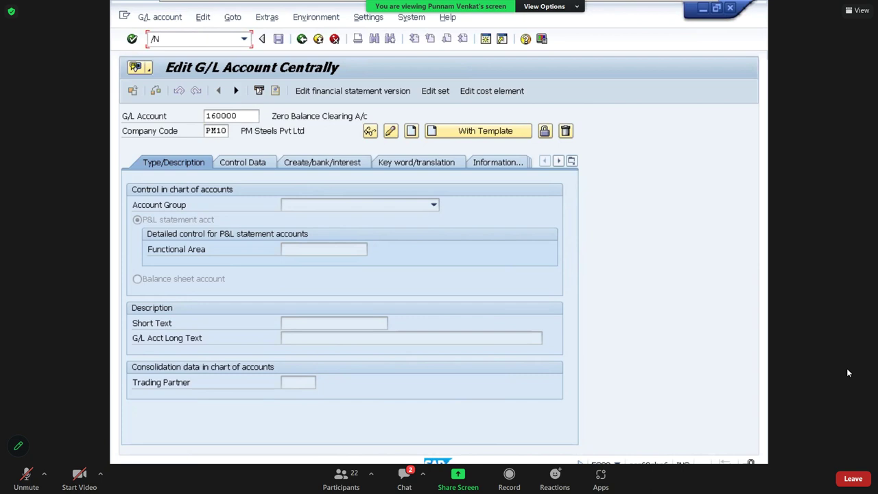
pyautogui.press('Return')
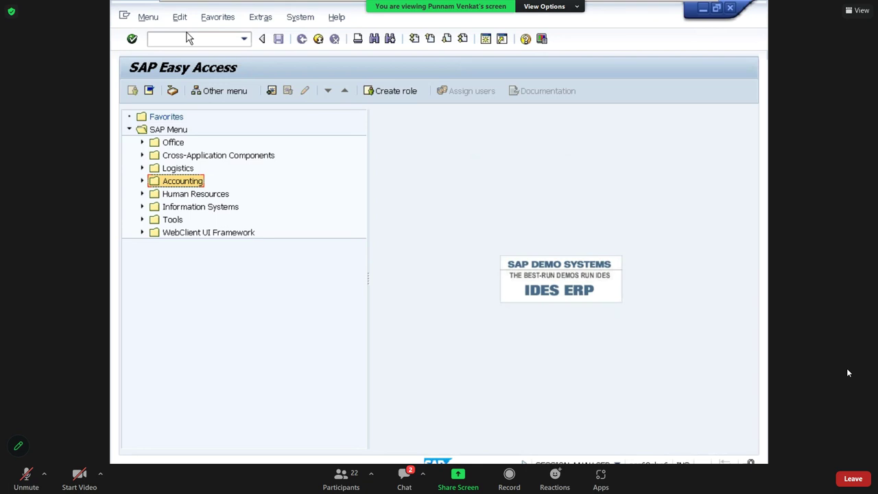
pyautogui.click(183, 40)
pyautogui.write('FS00')
pyautogui.press('Return')
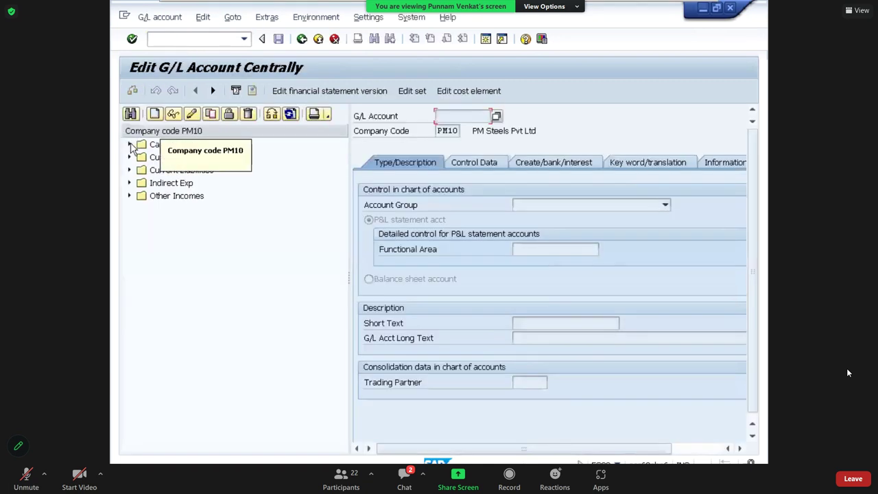
pyautogui.click(128, 145)
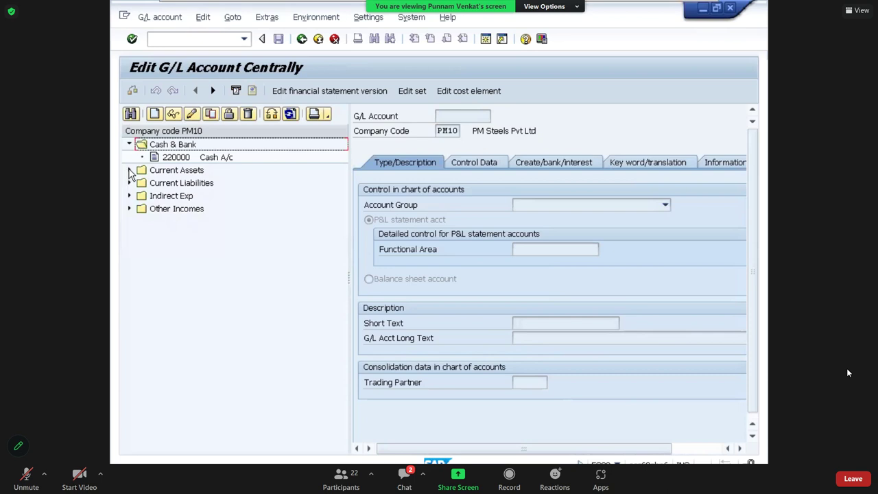
pyautogui.click(129, 171)
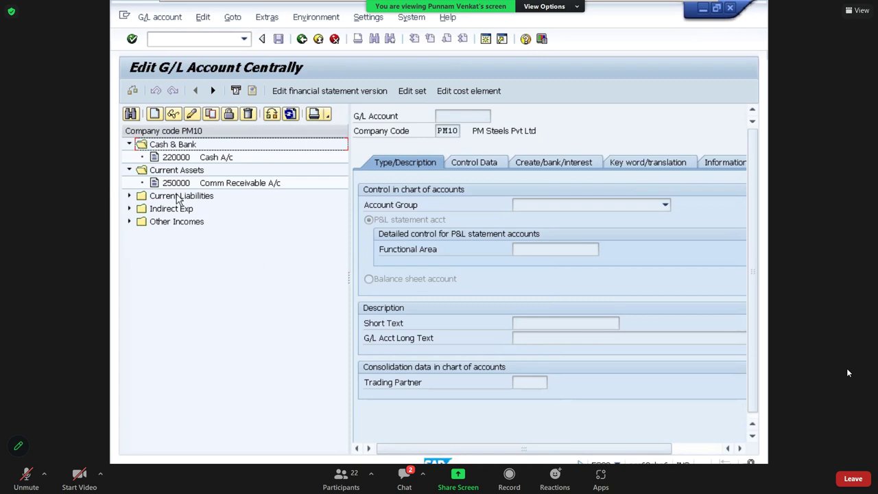
# Switch the account hierarchy setting back to "Do not display navigation tree"
pyautogui.click(368, 18)
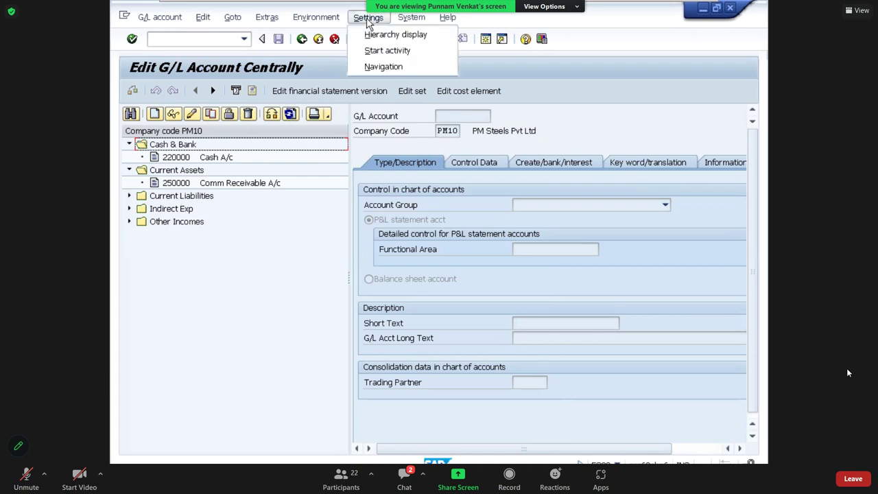
pyautogui.click(373, 34)
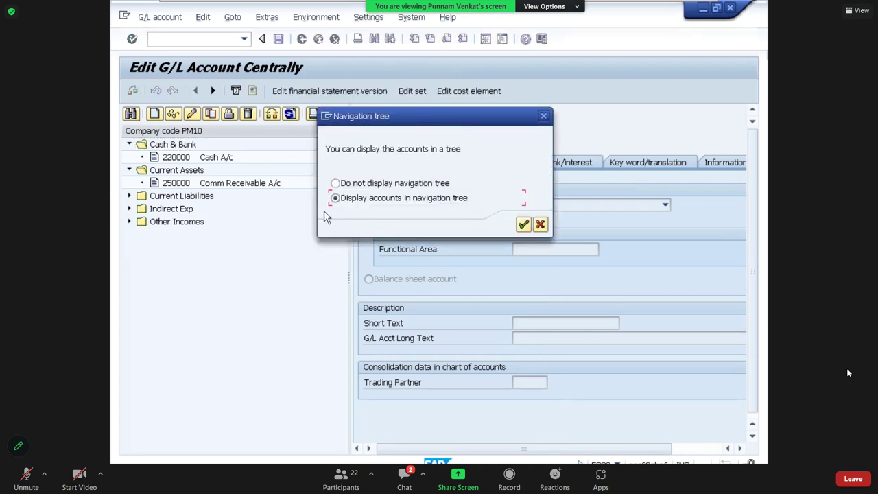
pyautogui.click(368, 184)
pyautogui.click(522, 225)
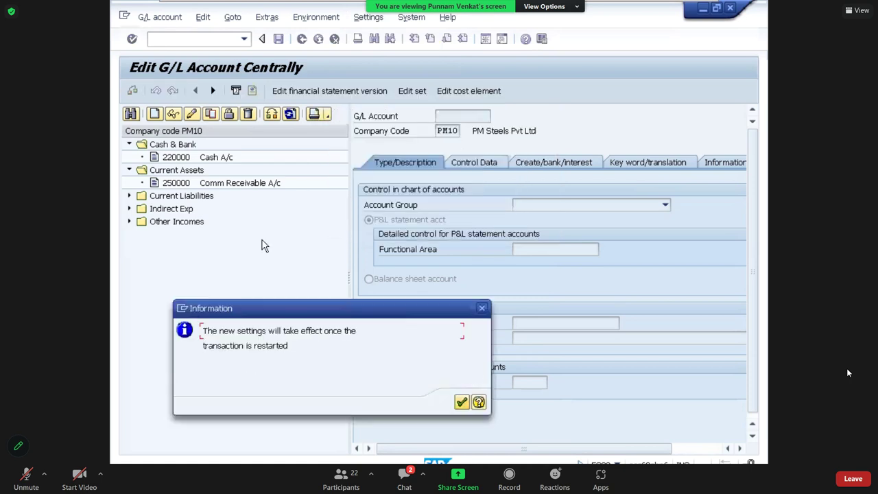
pyautogui.click(461, 402)
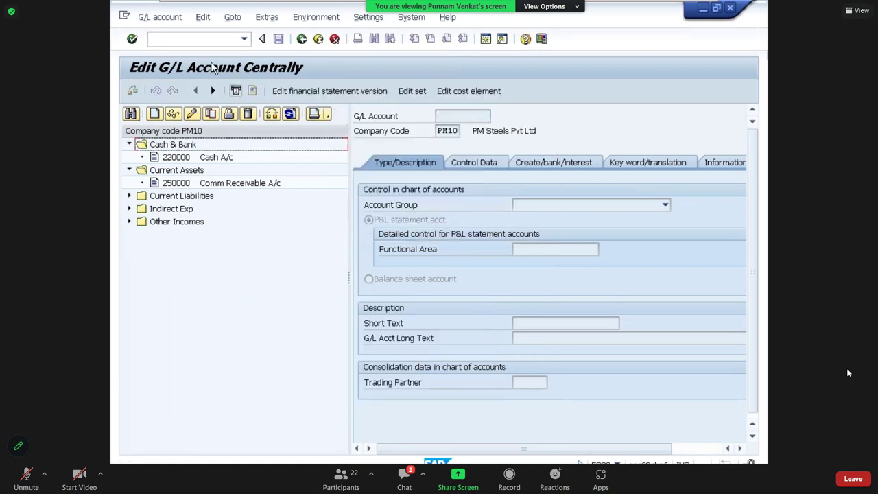
# Leave the transaction and reopen FS00 from the SAP Easy Access screen without the navigation tree
pyautogui.click(201, 44)
pyautogui.press('F3')
pyautogui.click(203, 43)
pyautogui.write('FS00')
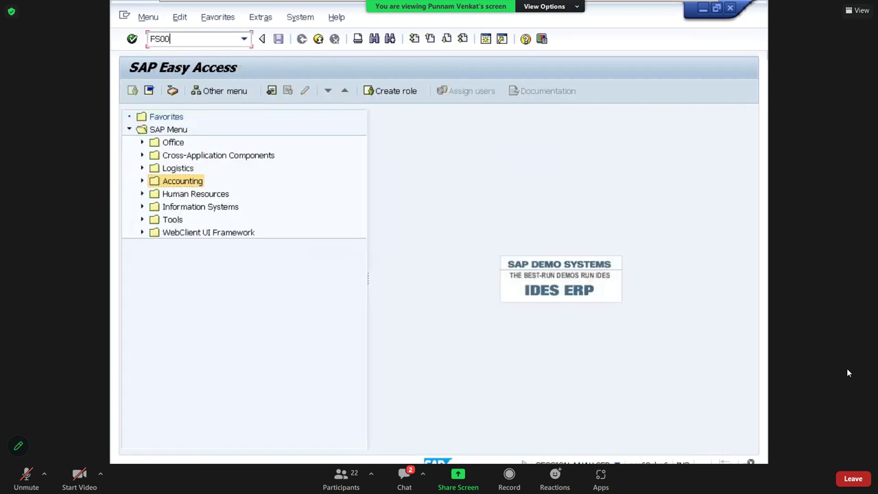
pyautogui.press('Return')
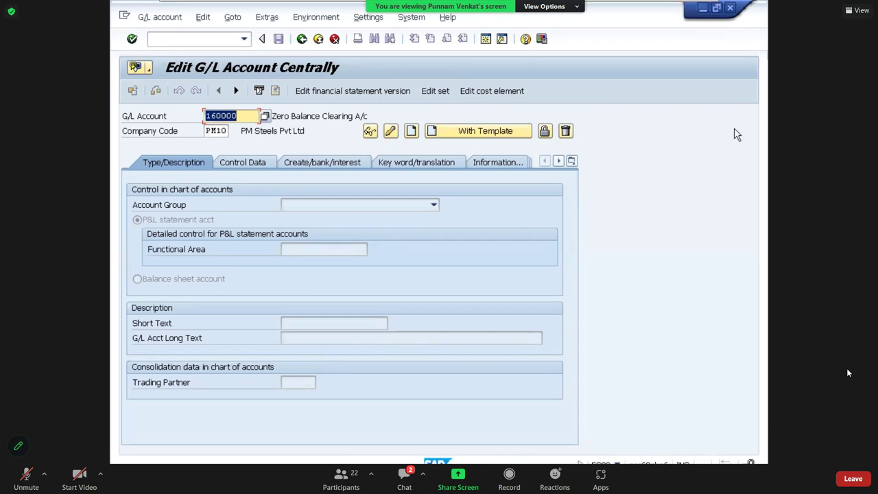
# Switch to the Excel workbook and examine the commission journal entries on the GL Master Creation sheet
pyautogui.moveTo(355, 6)
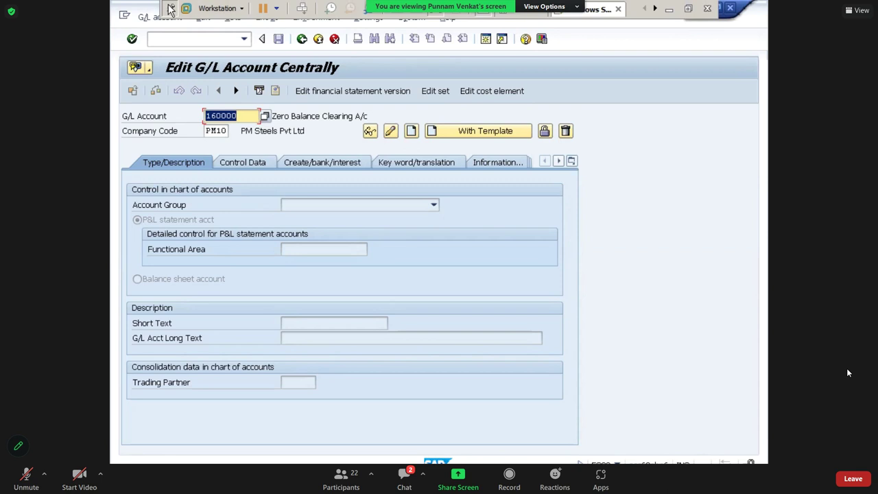
pyautogui.click(669, 8)
pyautogui.click(330, 303)
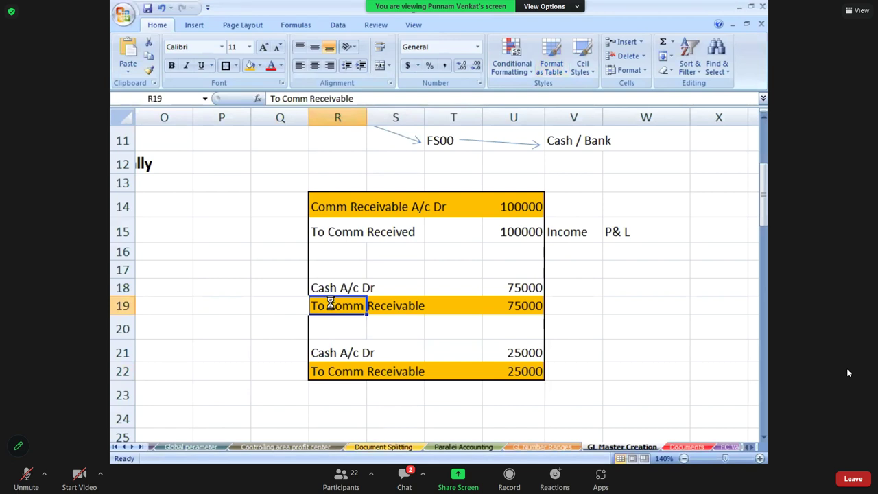
pyautogui.press('Up')
pyautogui.press('Up')
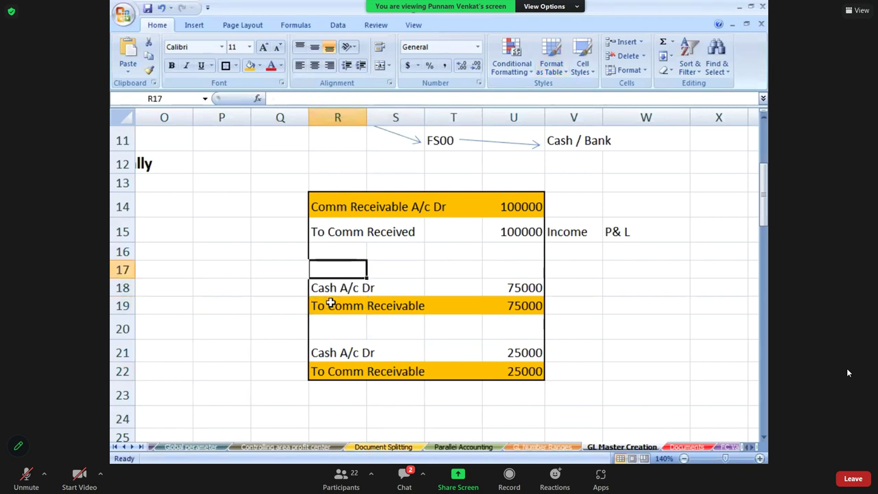
pyautogui.press('Up')
pyautogui.press('Up')
pyautogui.press('Up')
pyautogui.press('Up')
pyautogui.press('Up')
pyautogui.press('Up')
pyautogui.press('Up')
pyautogui.press('Up')
pyautogui.press('Up')
pyautogui.press('Up')
pyautogui.press('Up')
pyautogui.press('Up')
pyautogui.press('Up')
pyautogui.press('Up')
pyautogui.press('Up')
pyautogui.press('Up')
pyautogui.press('Left')
pyautogui.press('Left')
pyautogui.press('Left')
pyautogui.press('Left')
pyautogui.press('Left')
pyautogui.press('Left')
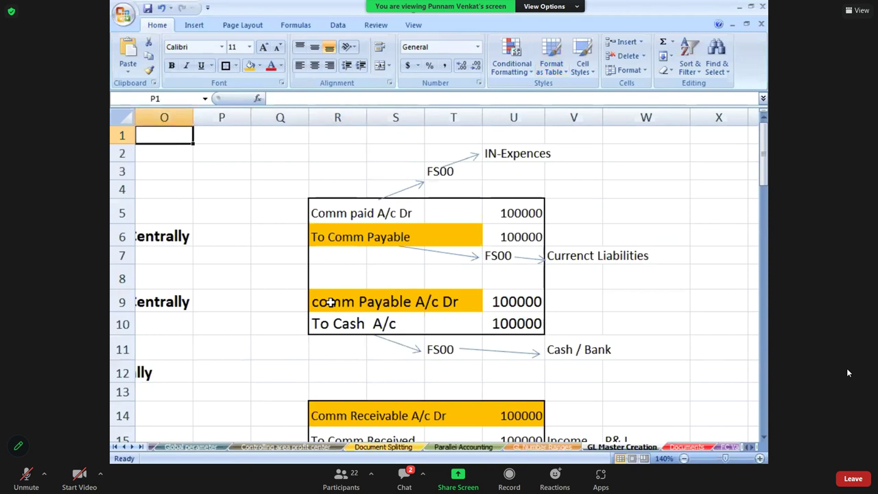
pyautogui.press('Right')
pyautogui.press('Right')
pyautogui.press('Right')
pyautogui.press('Right')
pyautogui.press('Right')
pyautogui.press('Right')
pyautogui.press('Right')
pyautogui.press('Right')
pyautogui.press('Right')
pyautogui.press('Right')
pyautogui.press('Right')
pyautogui.press('Right')
pyautogui.press('Right')
pyautogui.press('Right')
pyautogui.press('Right')
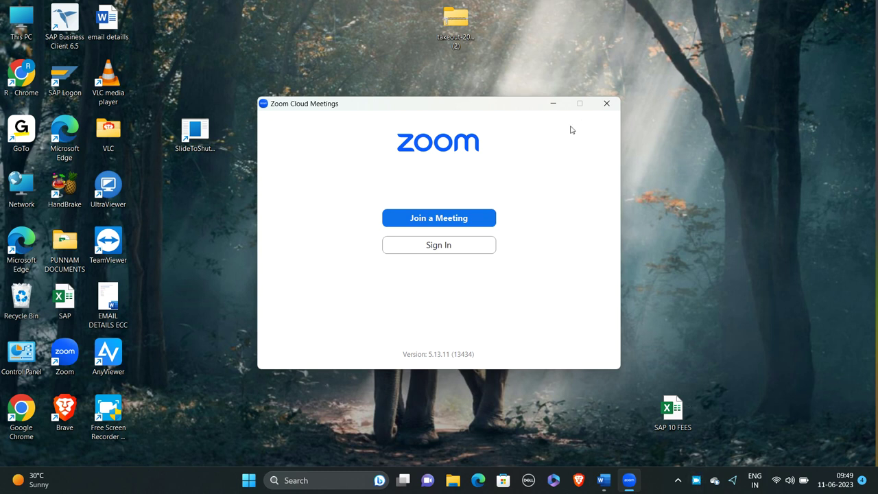
pyautogui.click(606, 103)
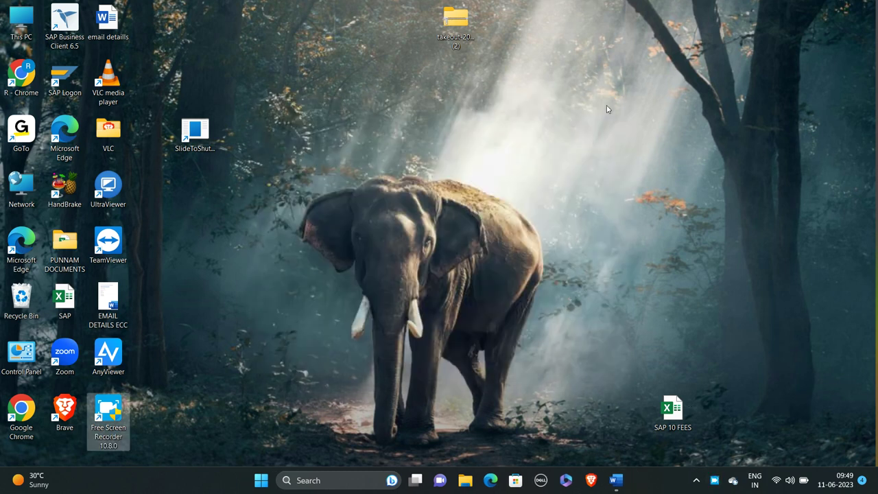
pyautogui.click(714, 481)
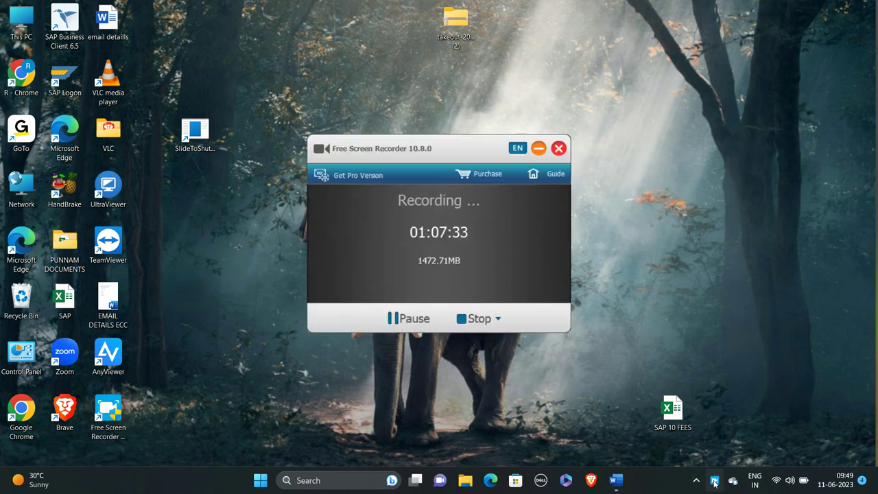